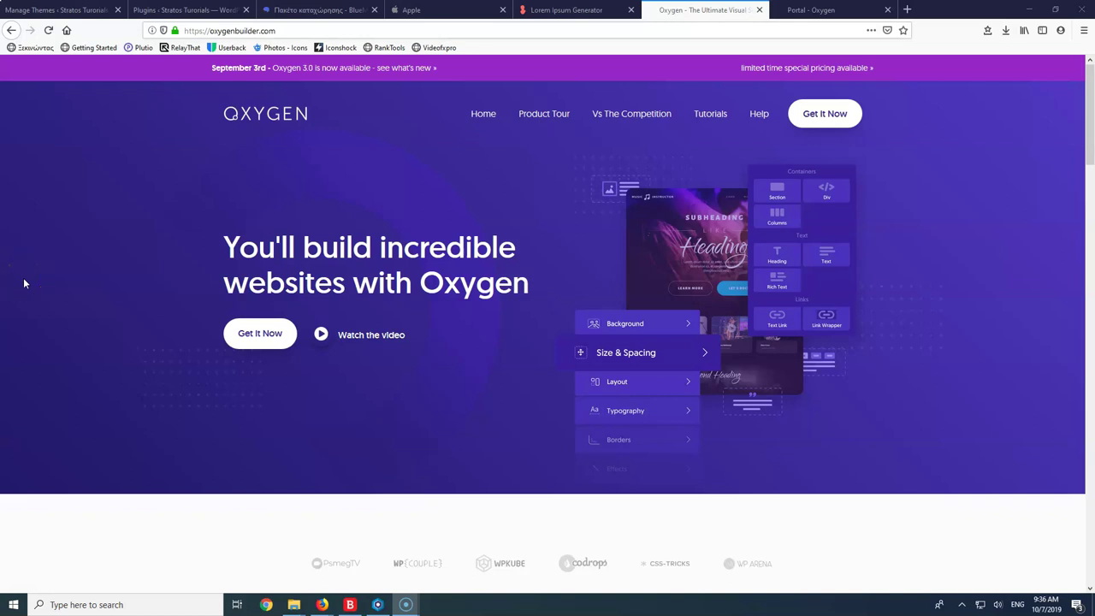
Look through the Oxygen home page and open the purchase's details and downloads in the customer portal
{"action": "scroll", "coordinate": [74, 334], "scroll_direction": "down", "scroll_amount": 15}
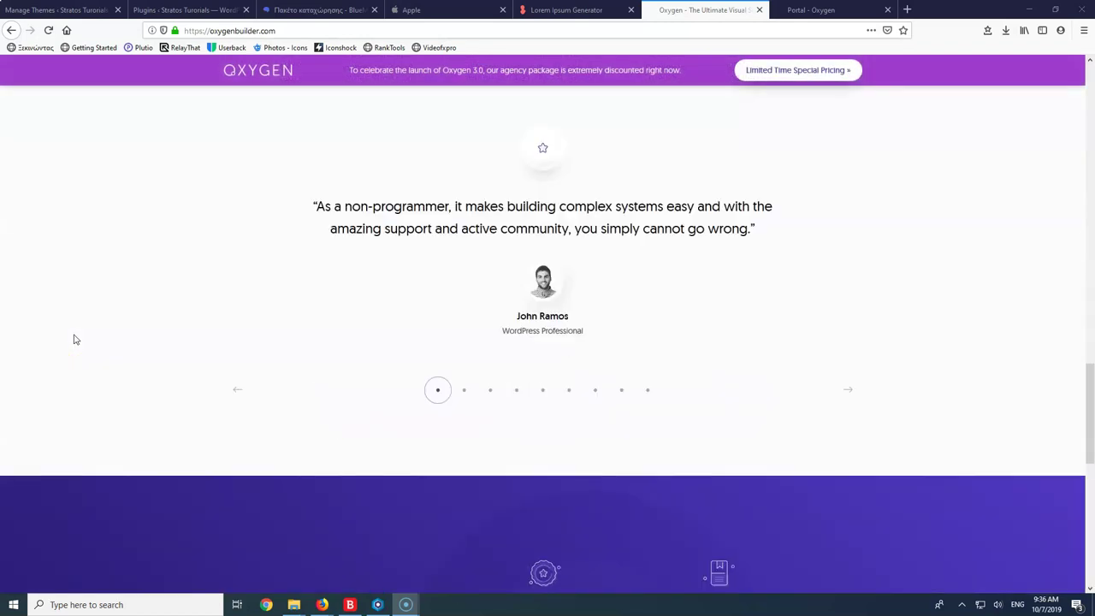
{"action": "scroll", "coordinate": [74, 340], "scroll_direction": "down", "scroll_amount": 10}
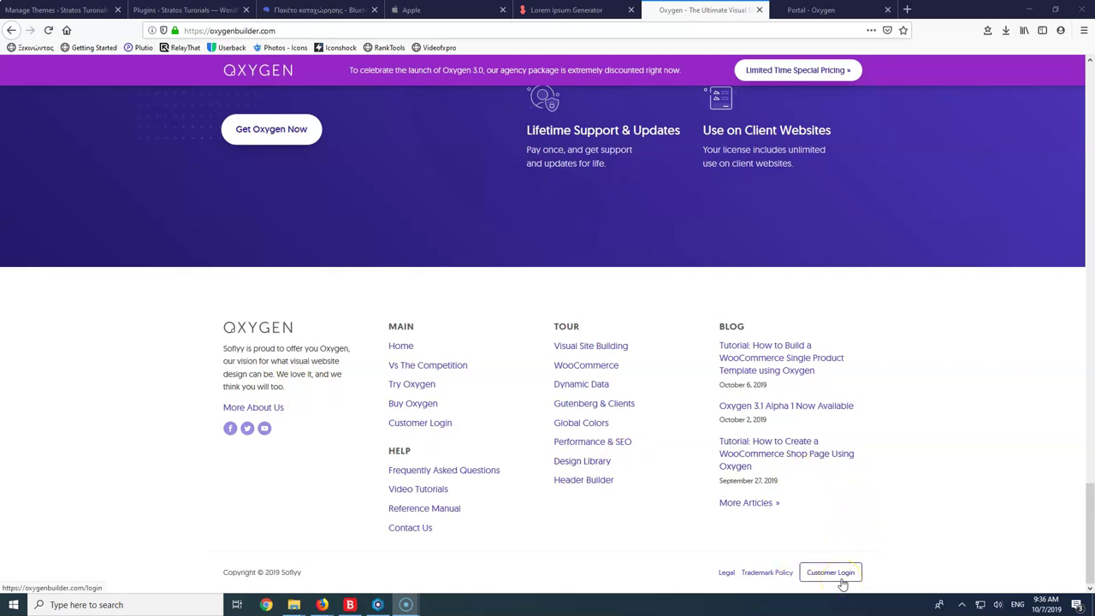
{"action": "left_click", "coordinate": [821, 10]}
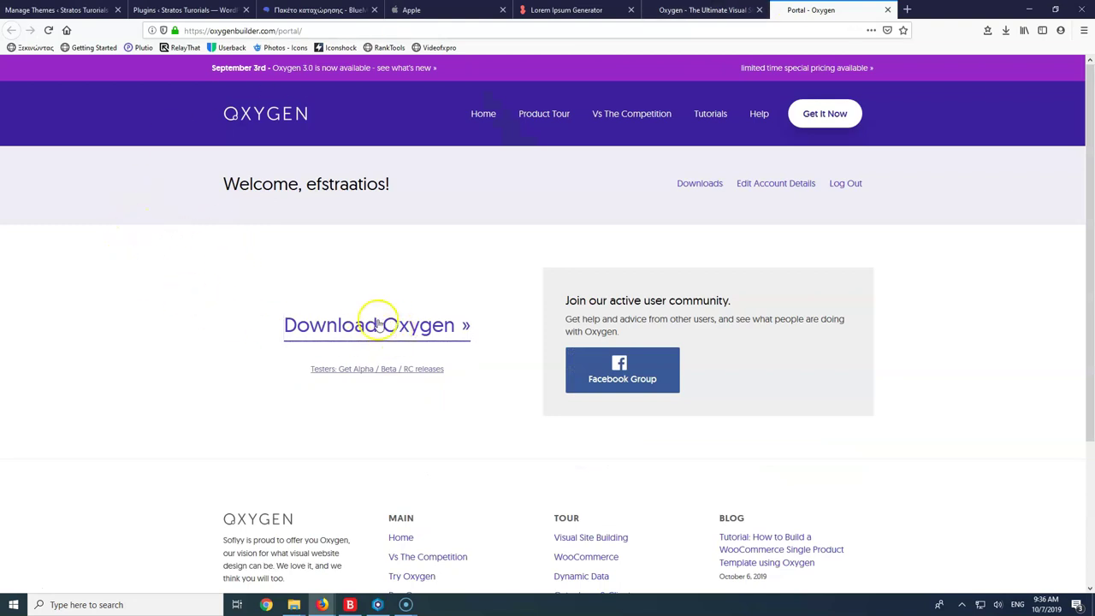
{"action": "left_click", "coordinate": [350, 330]}
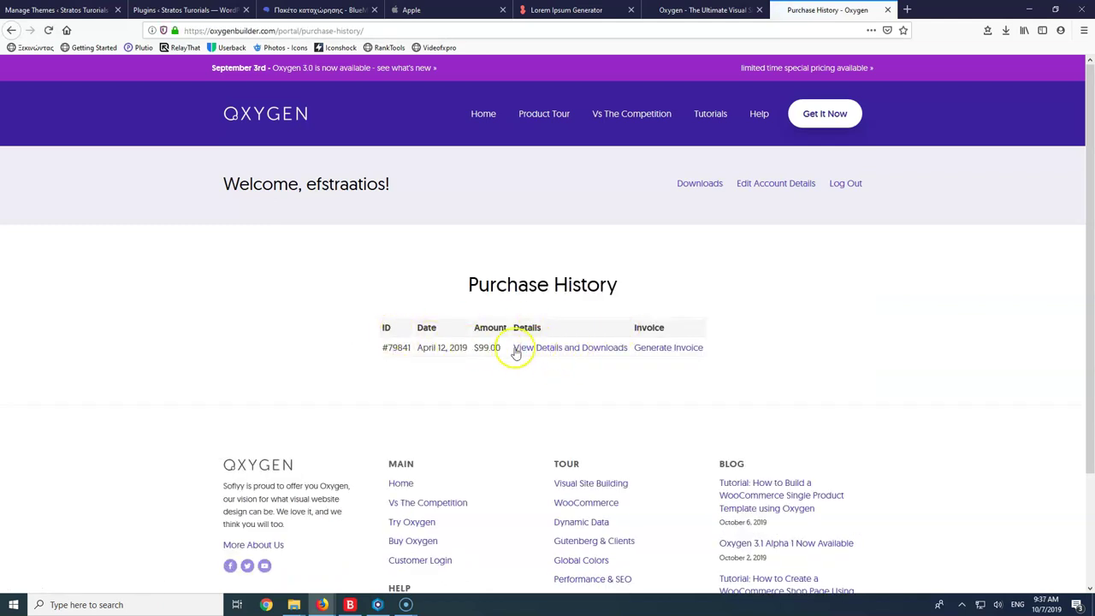
{"action": "left_click", "coordinate": [573, 351]}
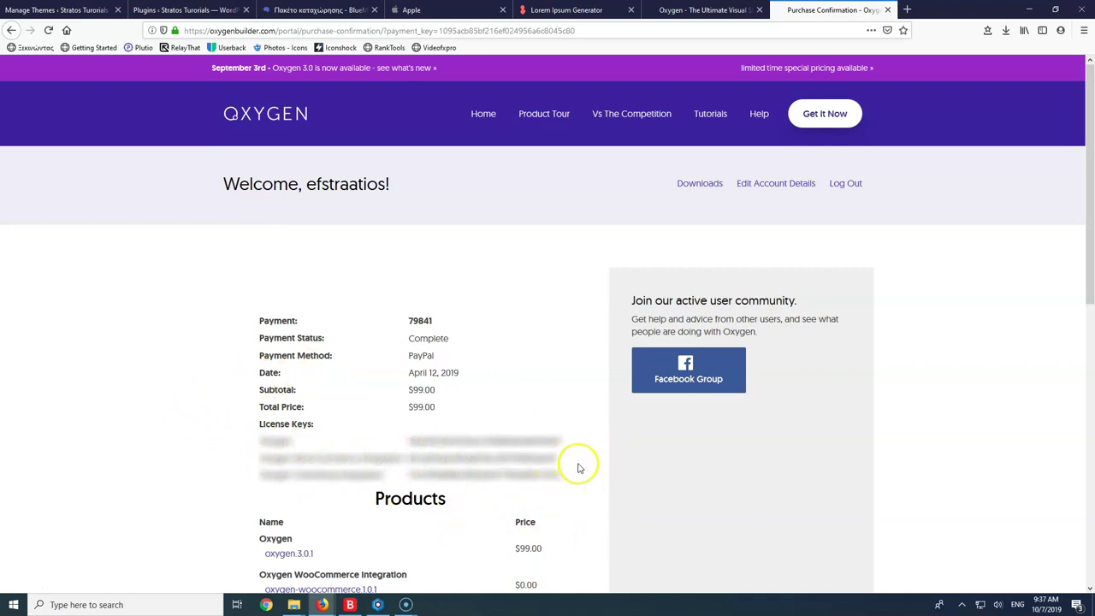
{"action": "scroll", "coordinate": [578, 468], "scroll_direction": "down", "scroll_amount": 1}
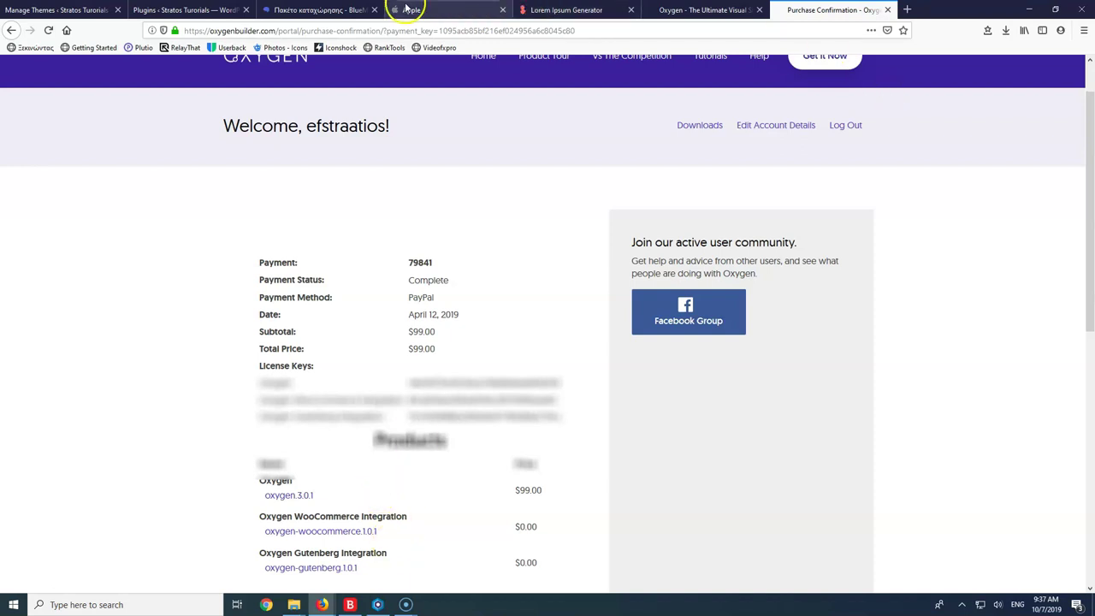
Create a Try Oxygen demo site as a blank install and choose the Blank Installation type in its setup
{"action": "left_click", "coordinate": [693, 11]}
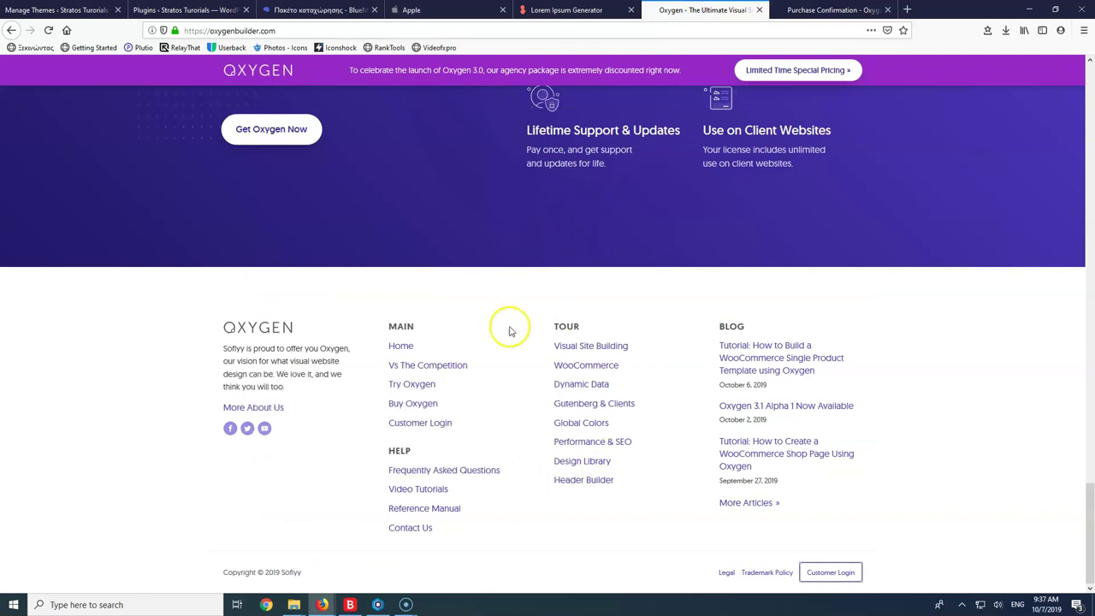
{"action": "right_click", "coordinate": [416, 389]}
{"action": "left_click", "coordinate": [432, 393]}
{"action": "left_click", "coordinate": [773, 7]}
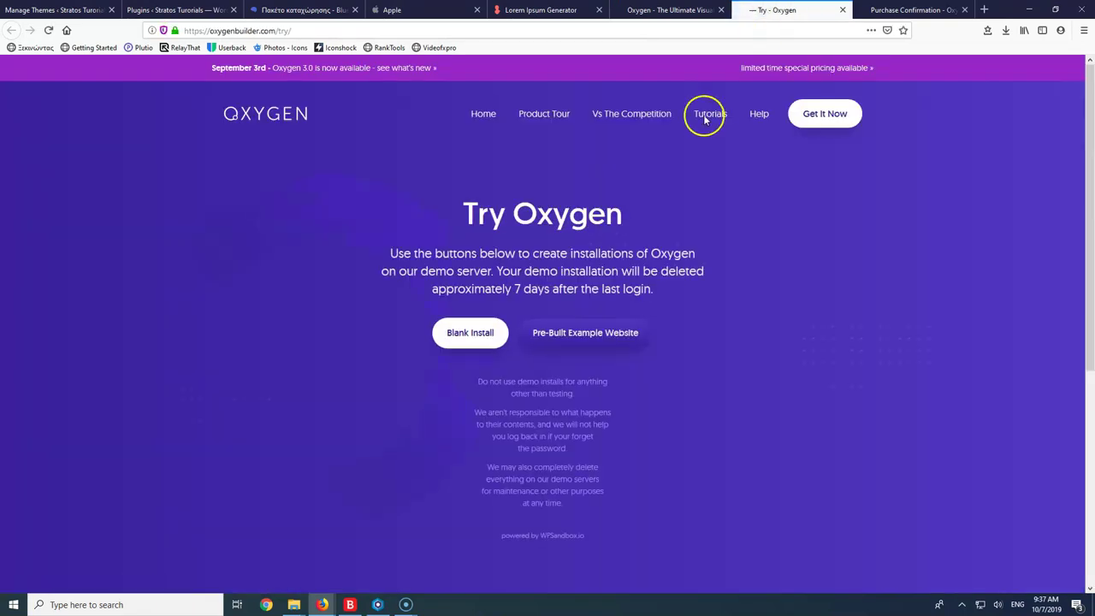
{"action": "left_click", "coordinate": [453, 334]}
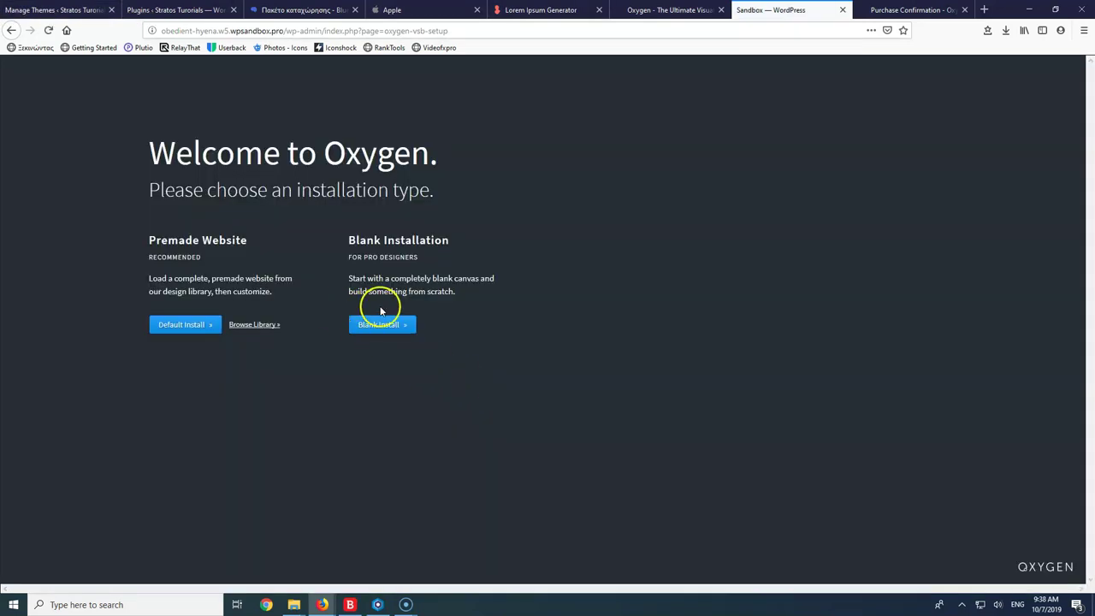
{"action": "left_click", "coordinate": [374, 329]}
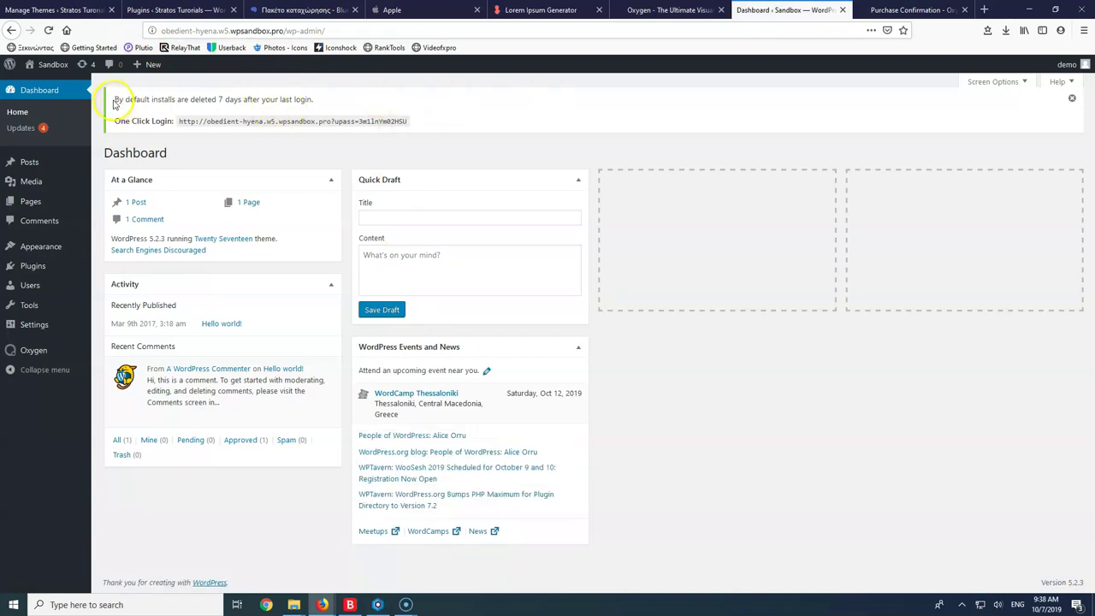
Review the demo's 7-day deletion notice and its one-click login link, and close the demo site
{"action": "left_click_drag", "start_coordinate": [117, 100], "coordinate": [316, 99]}
{"action": "left_click", "coordinate": [317, 99]}
{"action": "left_click_drag", "start_coordinate": [407, 122], "coordinate": [177, 121]}
{"action": "left_click", "coordinate": [422, 129]}
{"action": "left_click", "coordinate": [843, 10]}
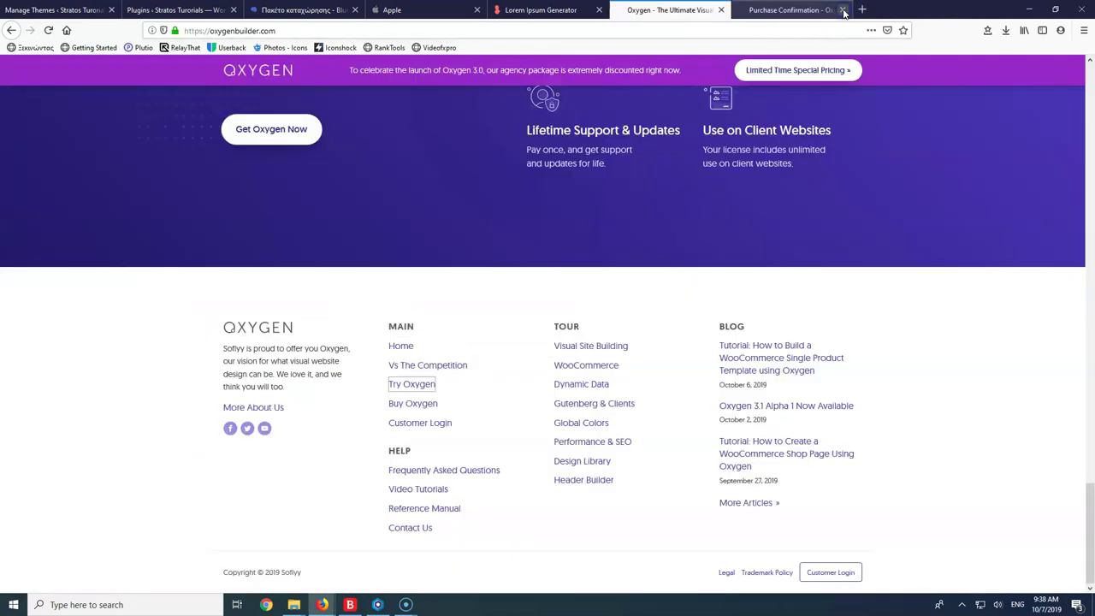
Check the Twenty Sixteen theme's details on the Stratos Tutorials site and activate the Twenty Nineteen theme
{"action": "left_click", "coordinate": [78, 7]}
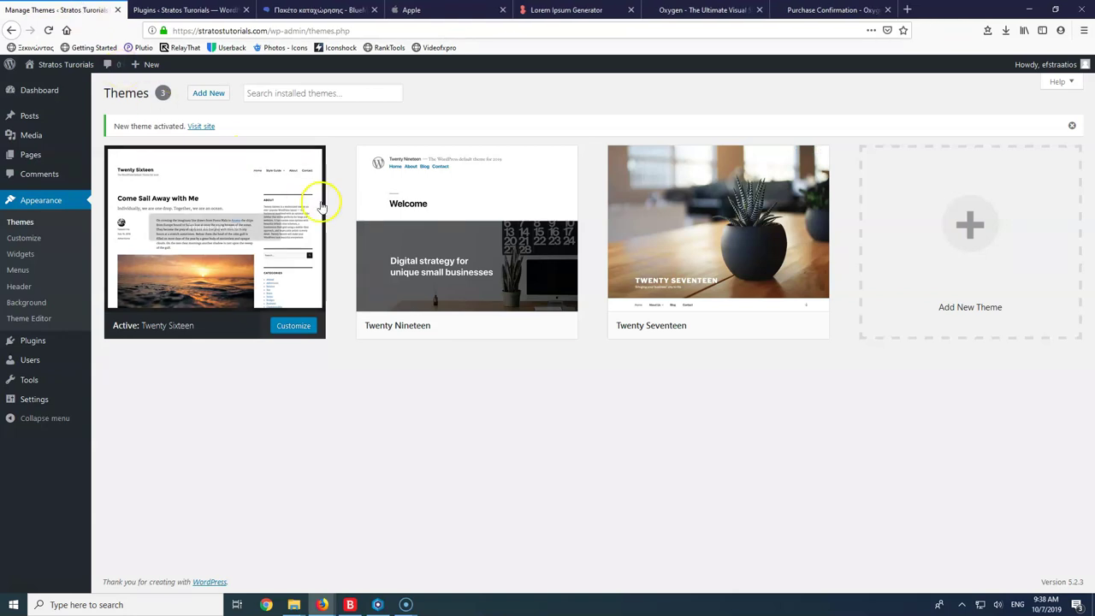
{"action": "mouse_move", "coordinate": [428, 213]}
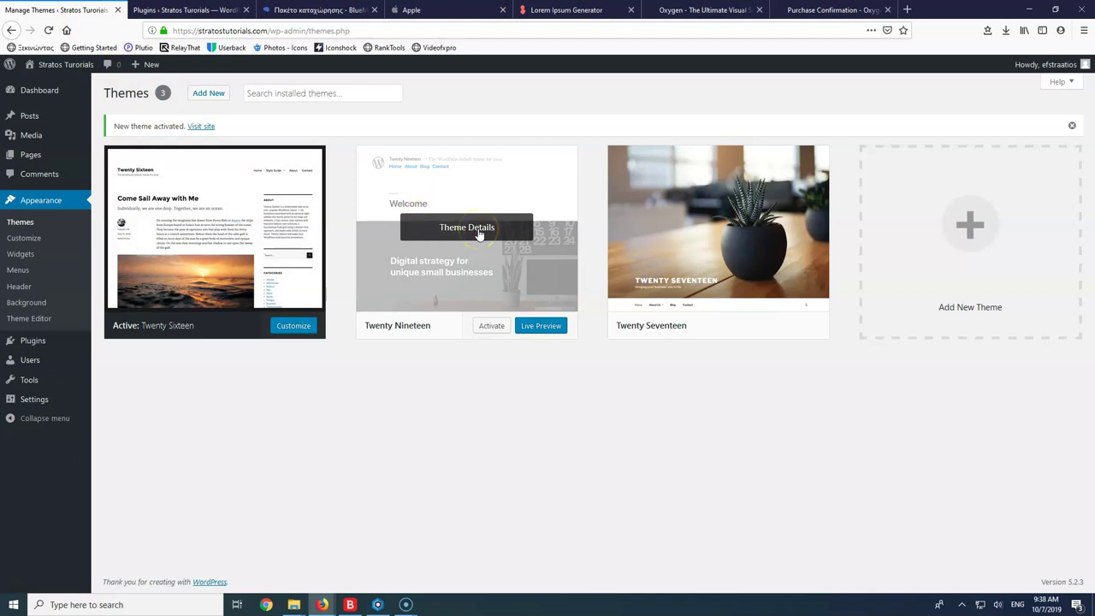
{"action": "left_click", "coordinate": [228, 232]}
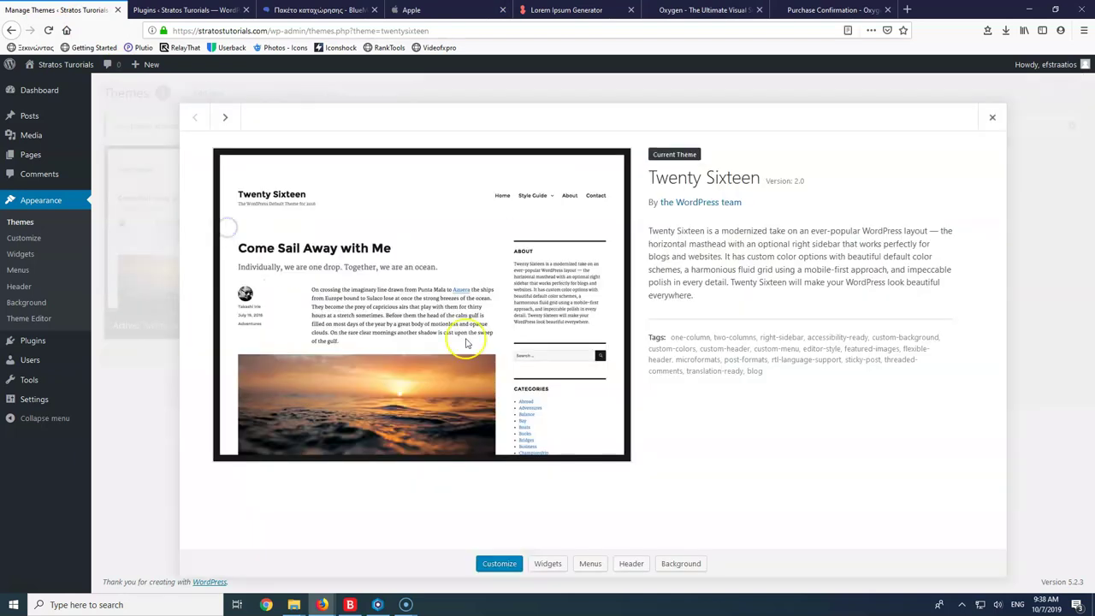
{"action": "left_click", "coordinate": [993, 124]}
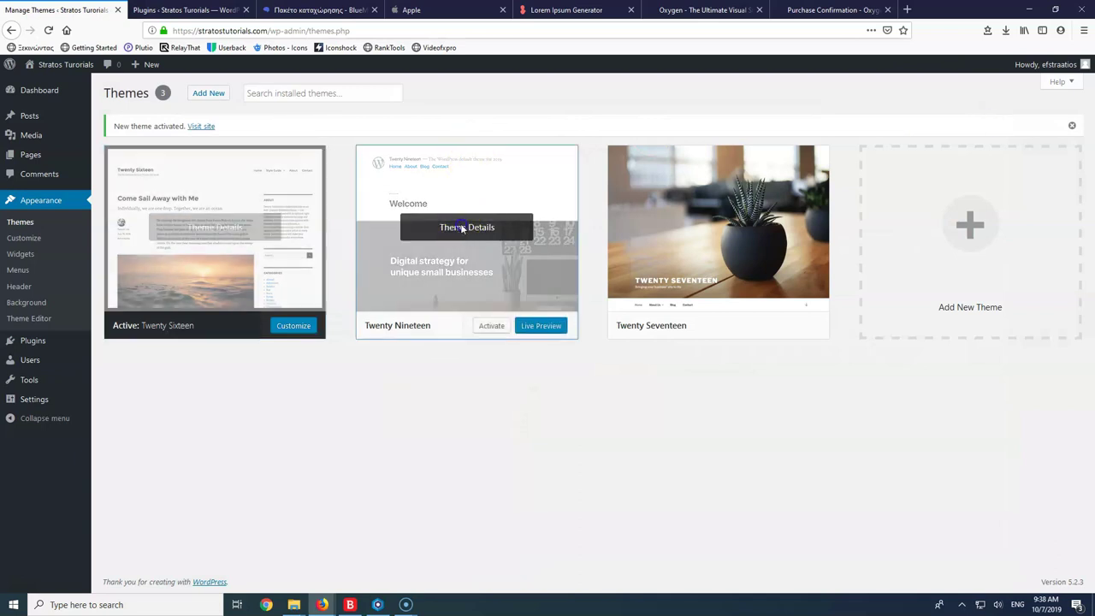
{"action": "left_click", "coordinate": [458, 228]}
{"action": "left_click", "coordinate": [564, 563]}
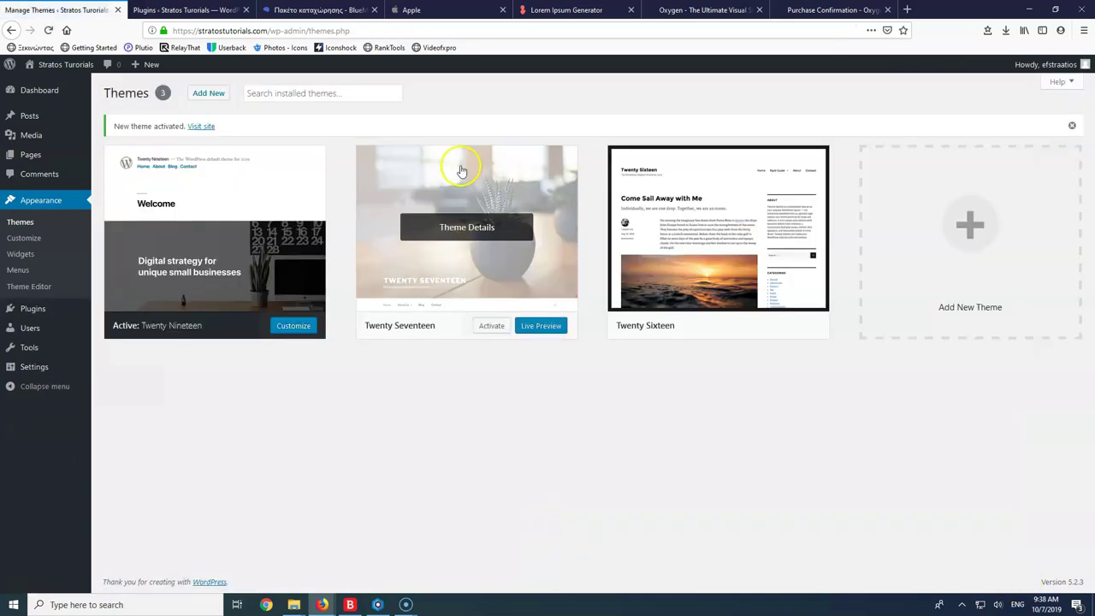
Delete the inactive Twenty Seventeen and Twenty Sixteen themes
{"action": "left_click", "coordinate": [460, 231]}
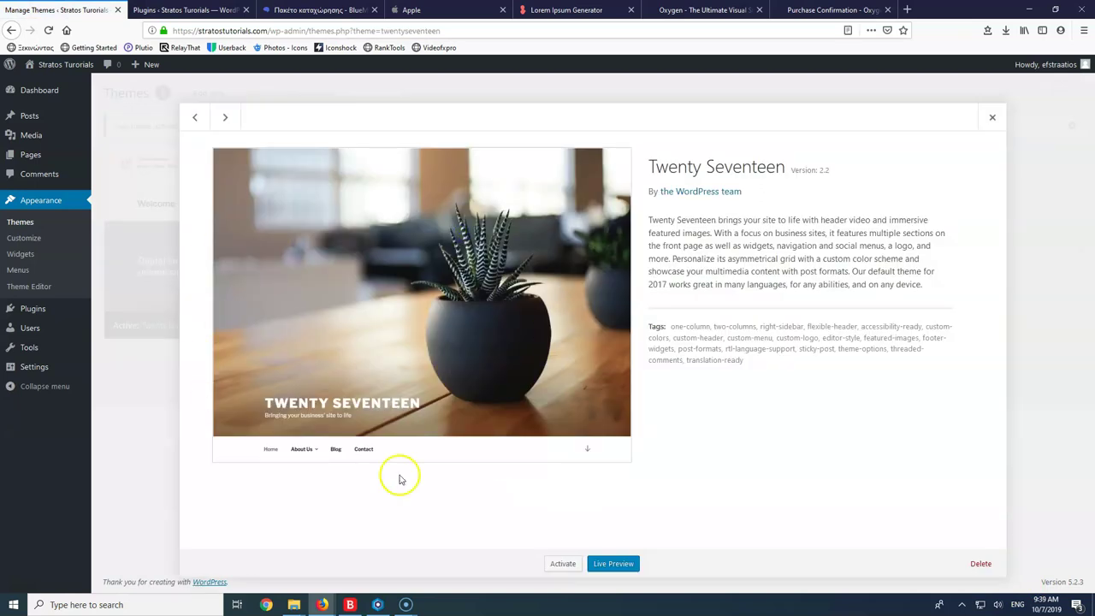
{"action": "left_click", "coordinate": [980, 563]}
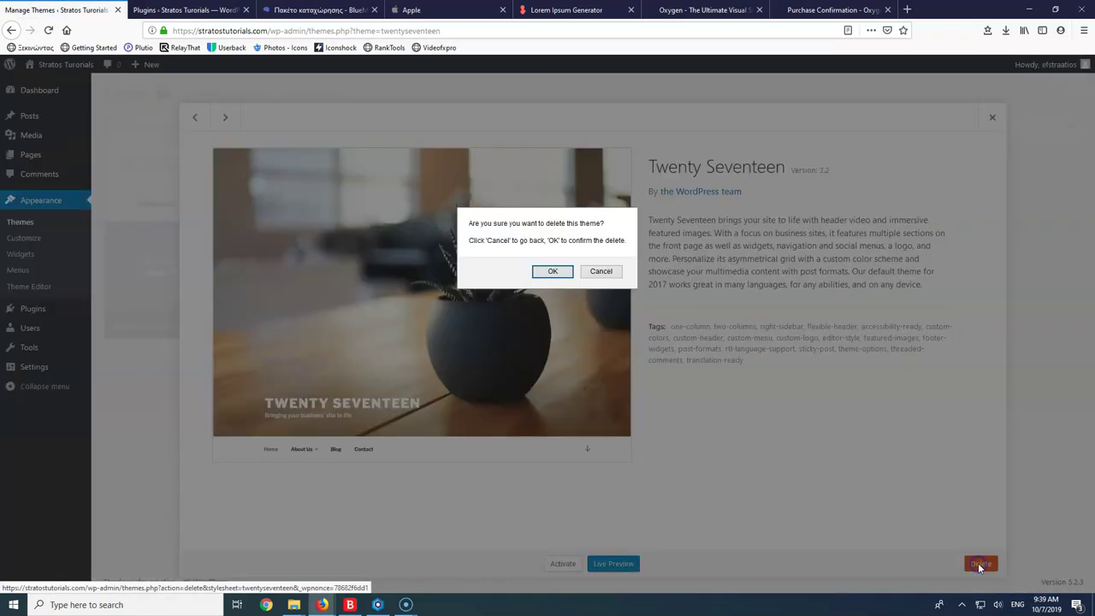
{"action": "left_click", "coordinate": [552, 272]}
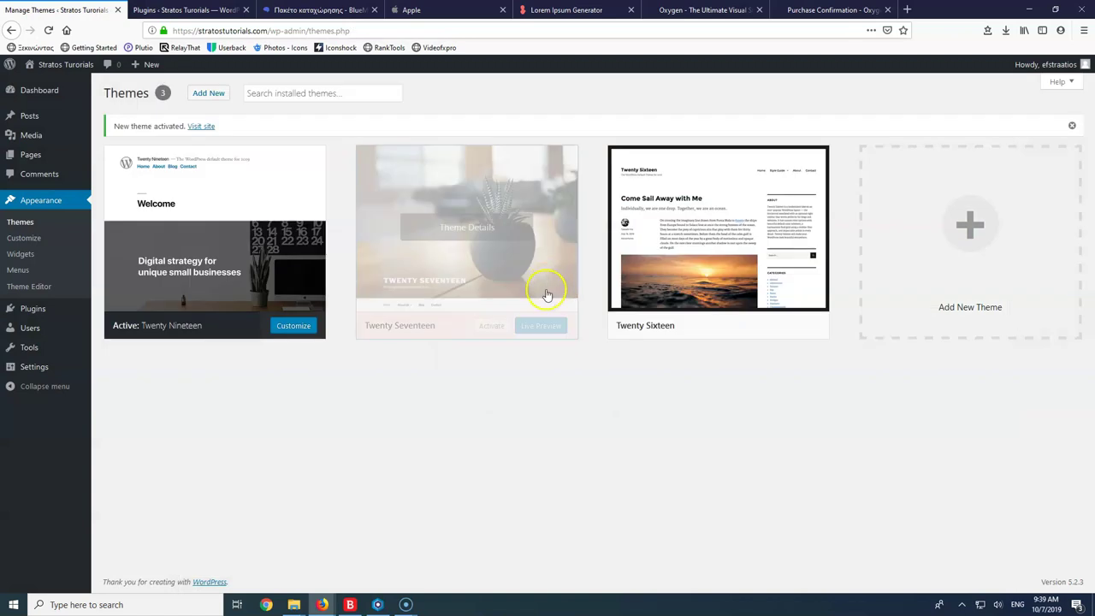
{"action": "left_click", "coordinate": [472, 236]}
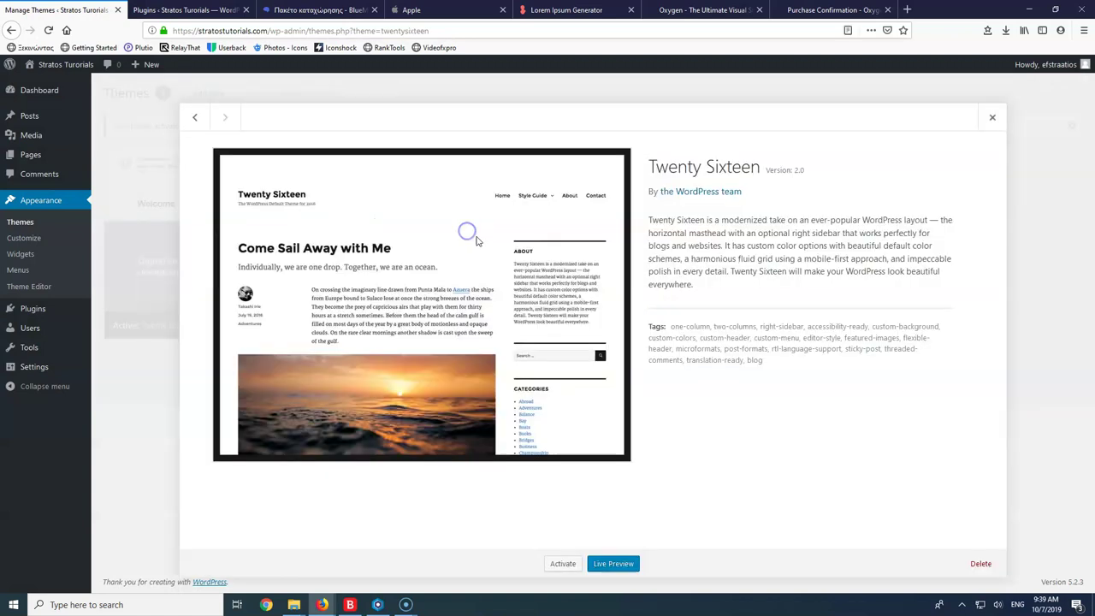
{"action": "left_click", "coordinate": [980, 564]}
{"action": "left_click", "coordinate": [538, 270]}
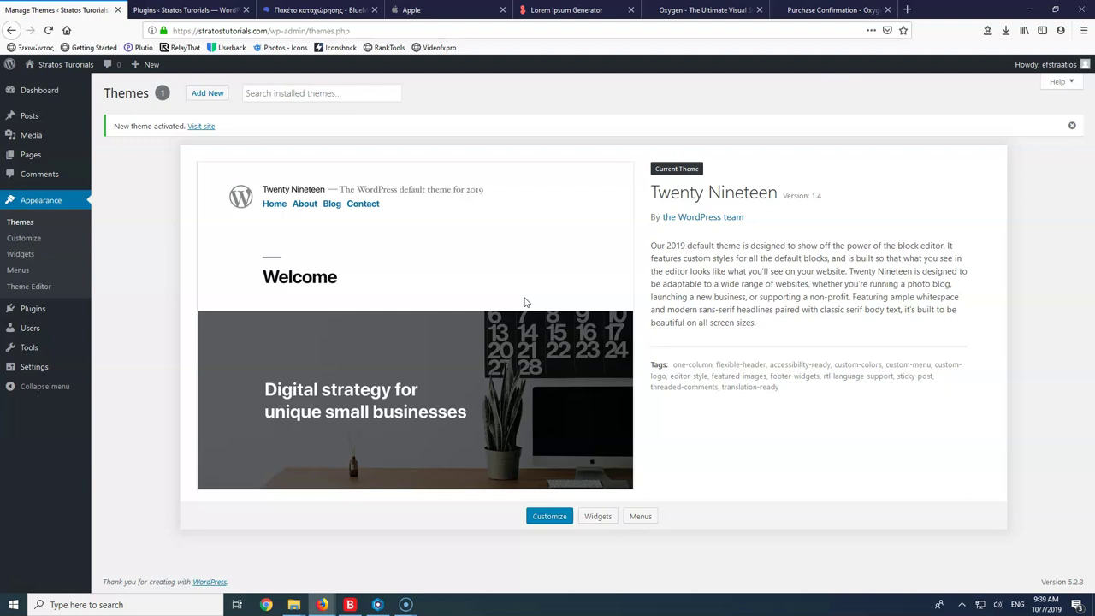
{"action": "left_click", "coordinate": [516, 300]}
Go to the site's installed plugins and open the upload form for adding a new plugin
{"action": "mouse_move", "coordinate": [24, 304]}
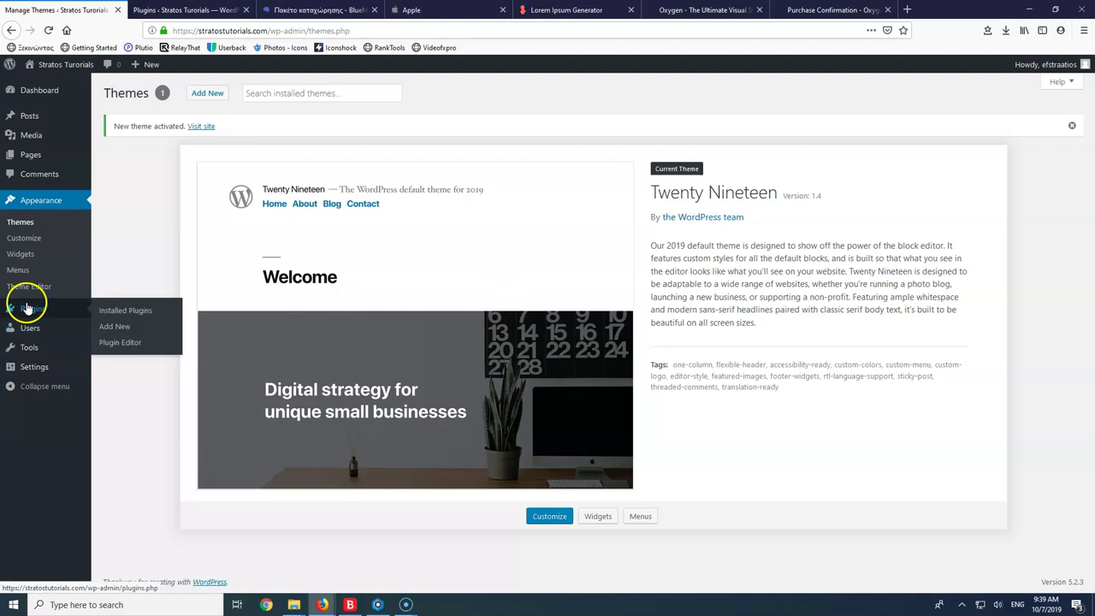
{"action": "left_click", "coordinate": [139, 312]}
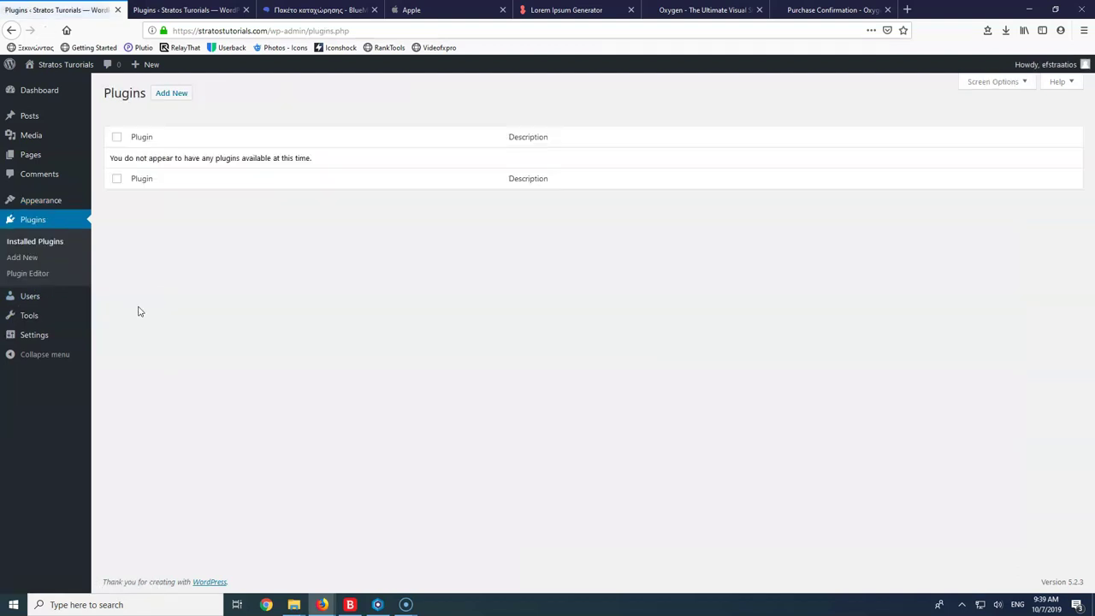
{"action": "left_click", "coordinate": [172, 94]}
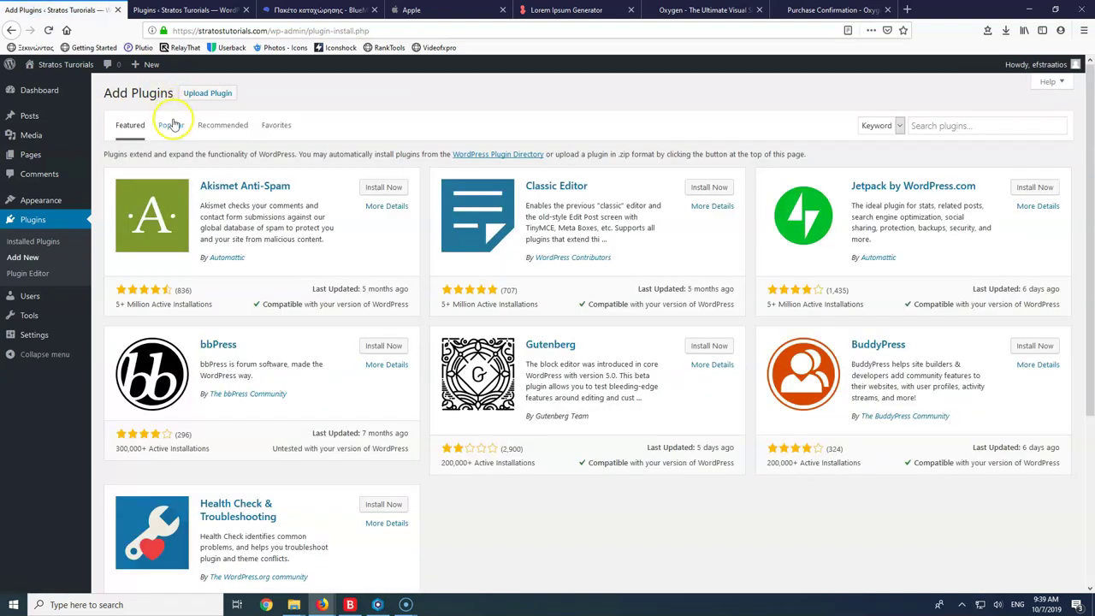
{"action": "left_click", "coordinate": [218, 92]}
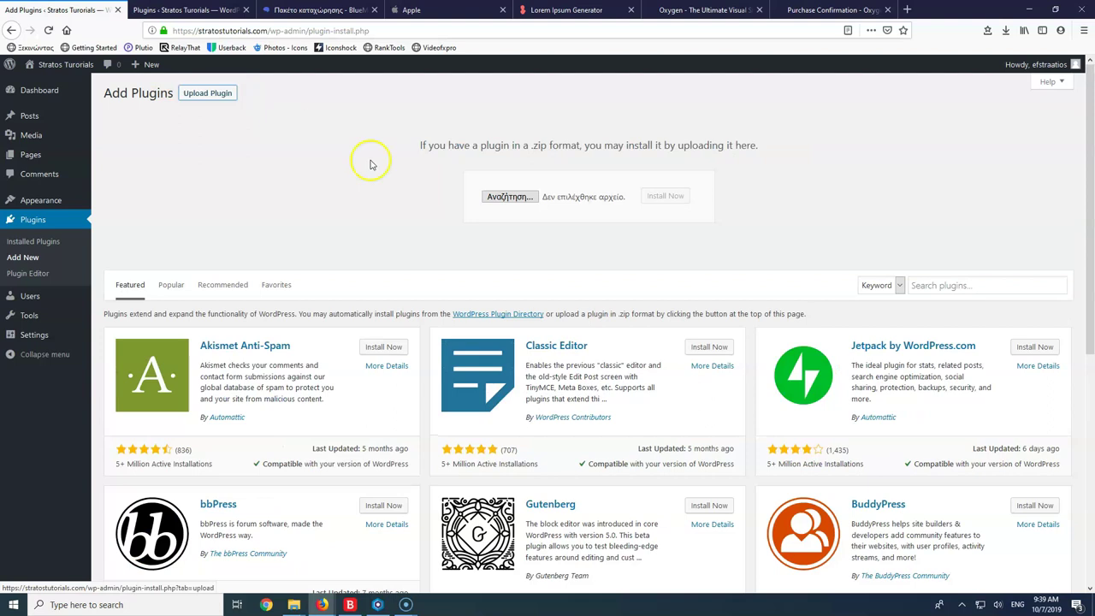
Choose oxygen.3.0.1-1.zip from Downloads > Wordpress > Plugins > Oxygen as the plugin file to upload
{"action": "left_click", "coordinate": [512, 197]}
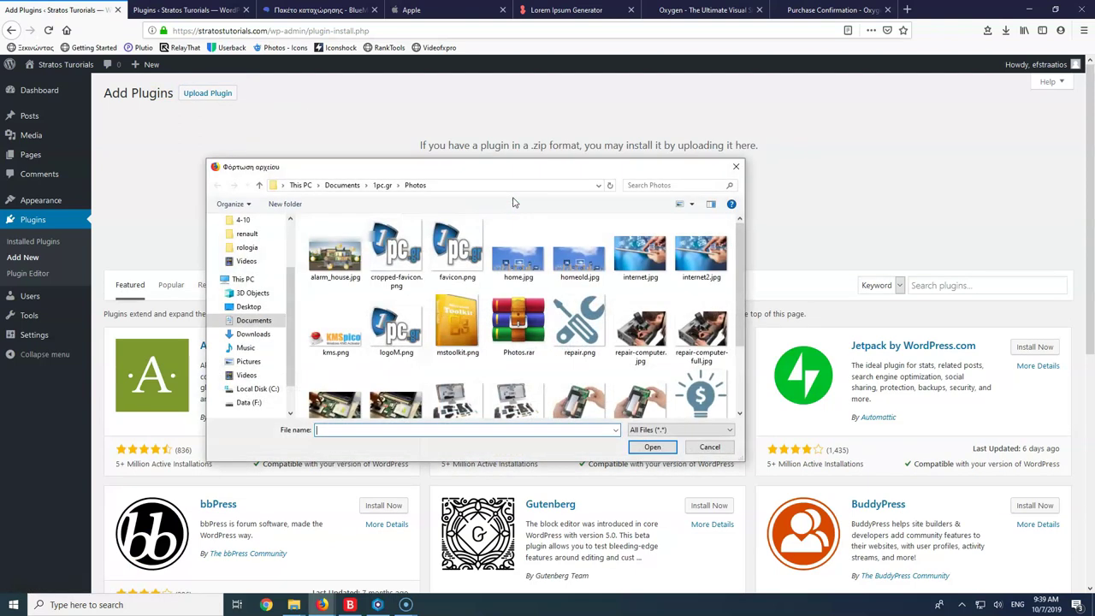
{"action": "mouse_move", "coordinate": [295, 605]}
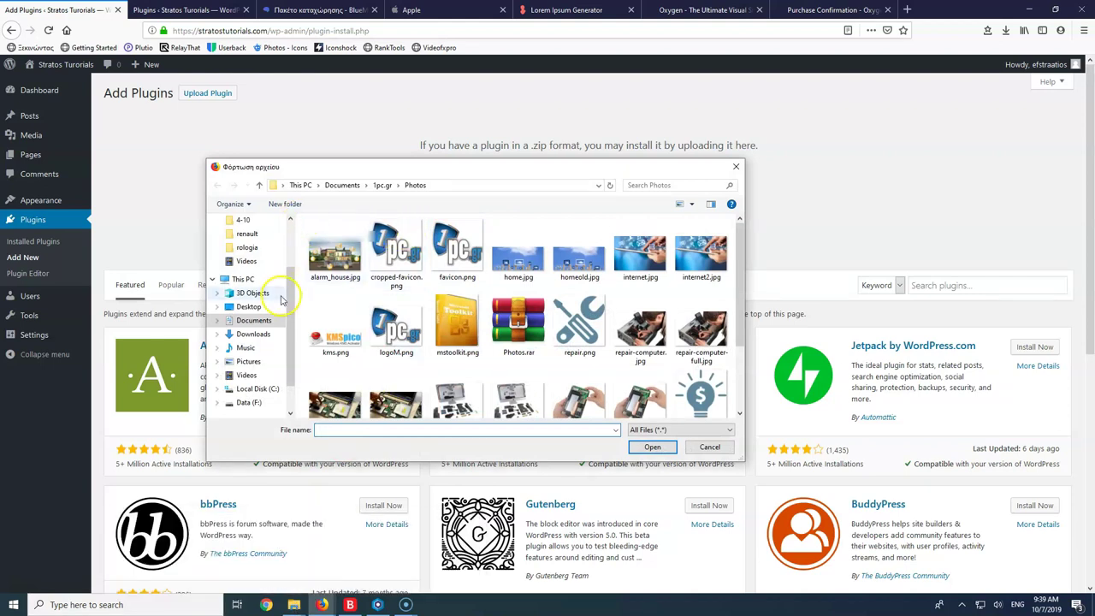
{"action": "scroll", "coordinate": [287, 274], "scroll_direction": "up", "scroll_amount": 3}
{"action": "left_click", "coordinate": [252, 256]}
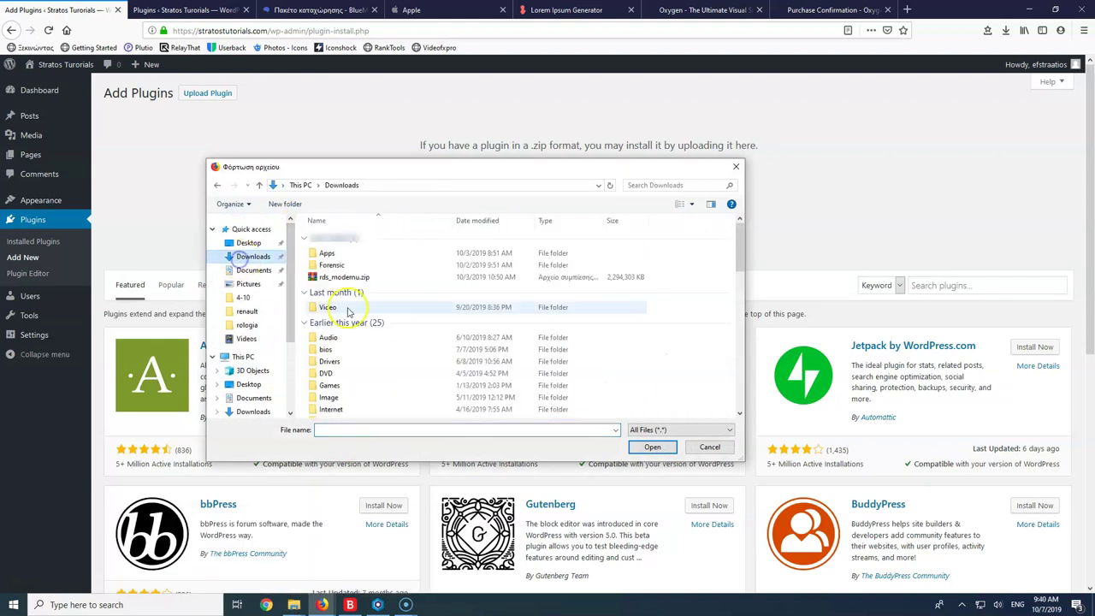
{"action": "left_click", "coordinate": [338, 307]}
{"action": "scroll", "coordinate": [332, 323], "scroll_direction": "down", "scroll_amount": 4}
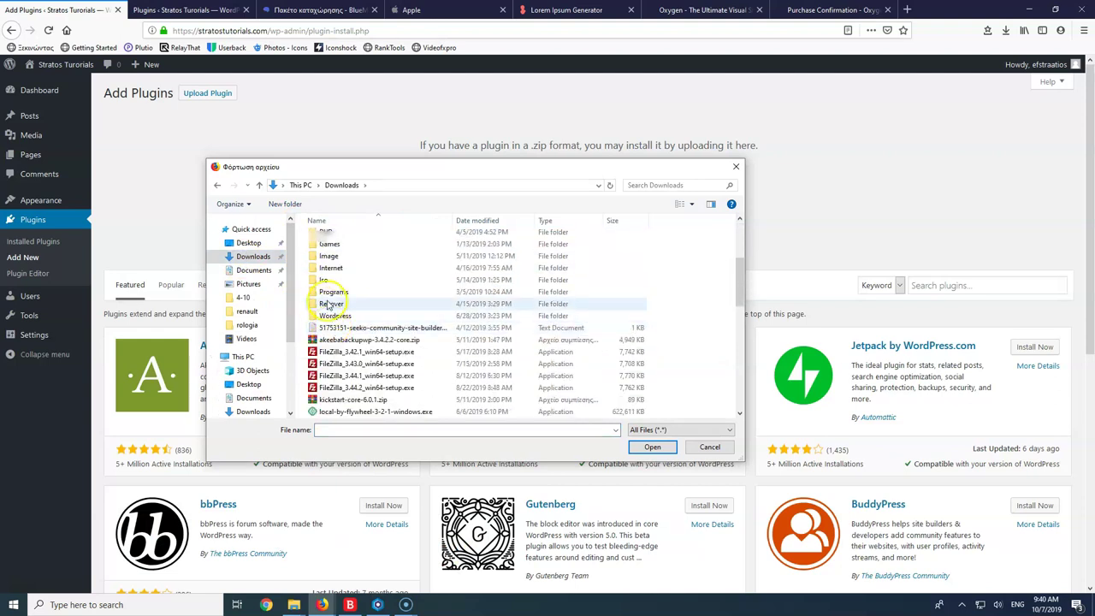
{"action": "double_click", "coordinate": [333, 317]}
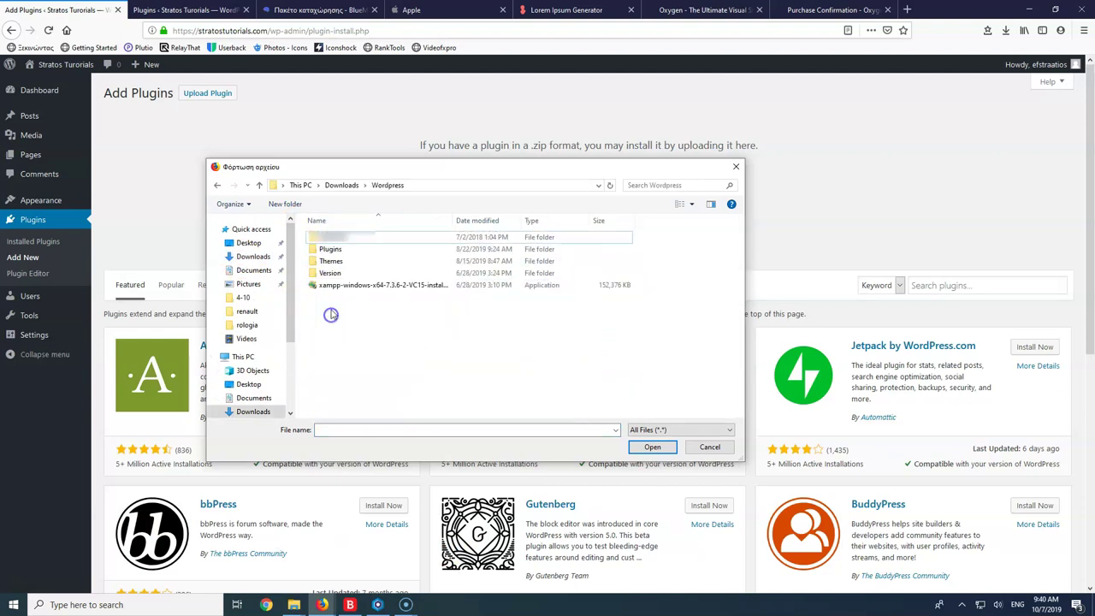
{"action": "double_click", "coordinate": [328, 245]}
{"action": "double_click", "coordinate": [330, 333]}
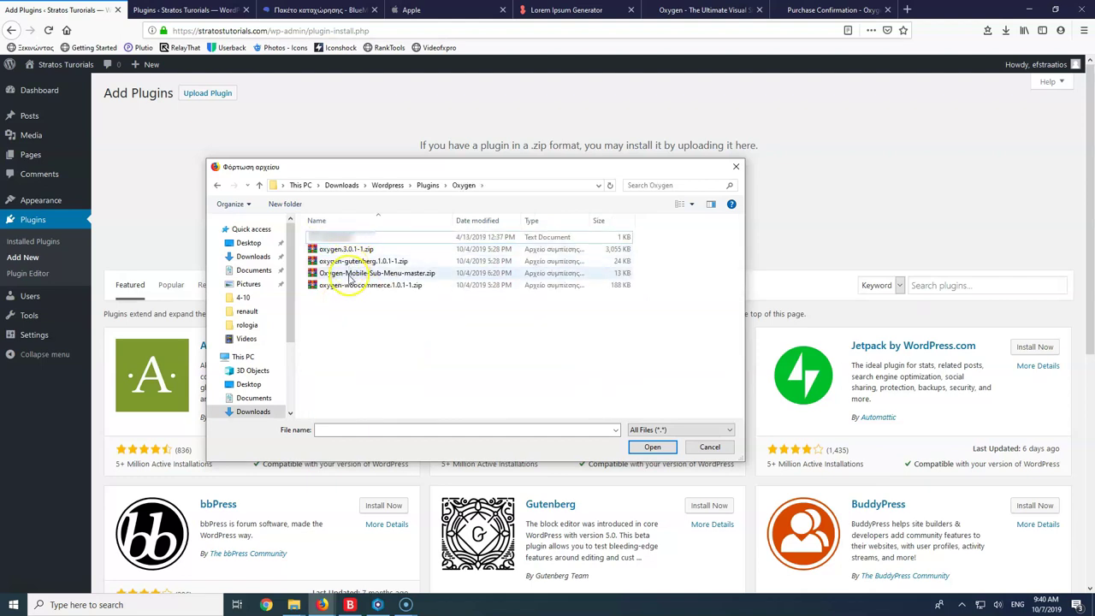
{"action": "double_click", "coordinate": [346, 251]}
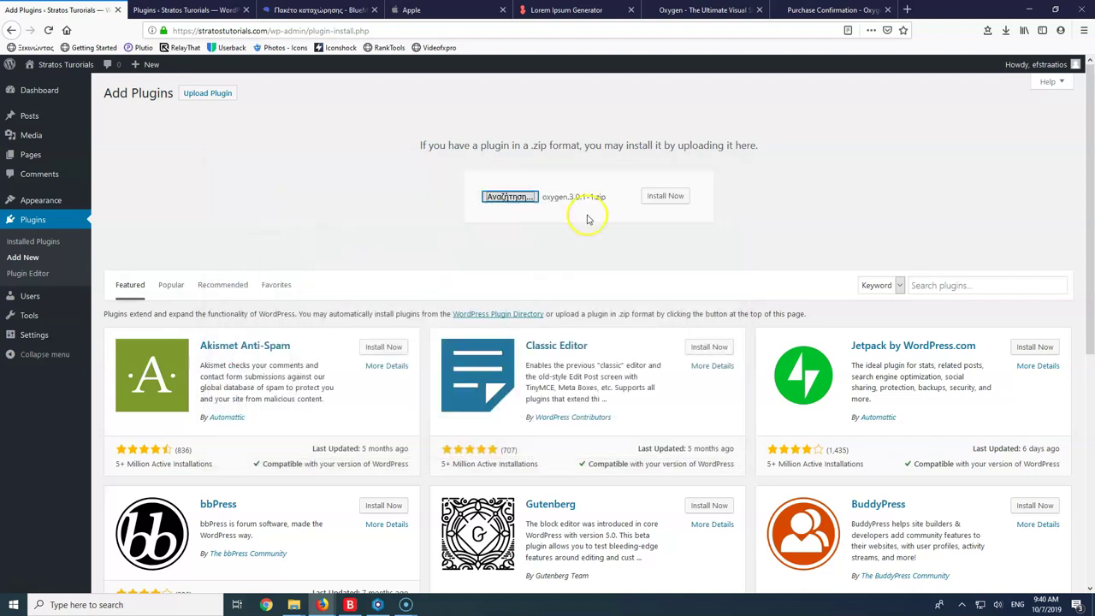
Install the Oxygen plugin from the selected zip file
{"action": "left_click", "coordinate": [665, 198]}
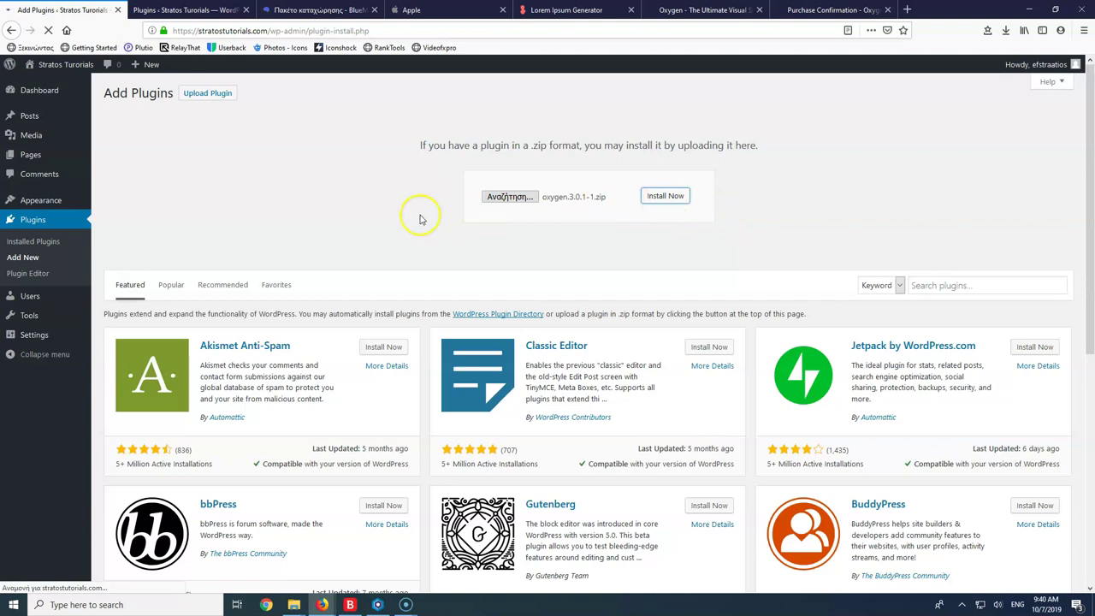
{"action": "mouse_move", "coordinate": [62, 91]}
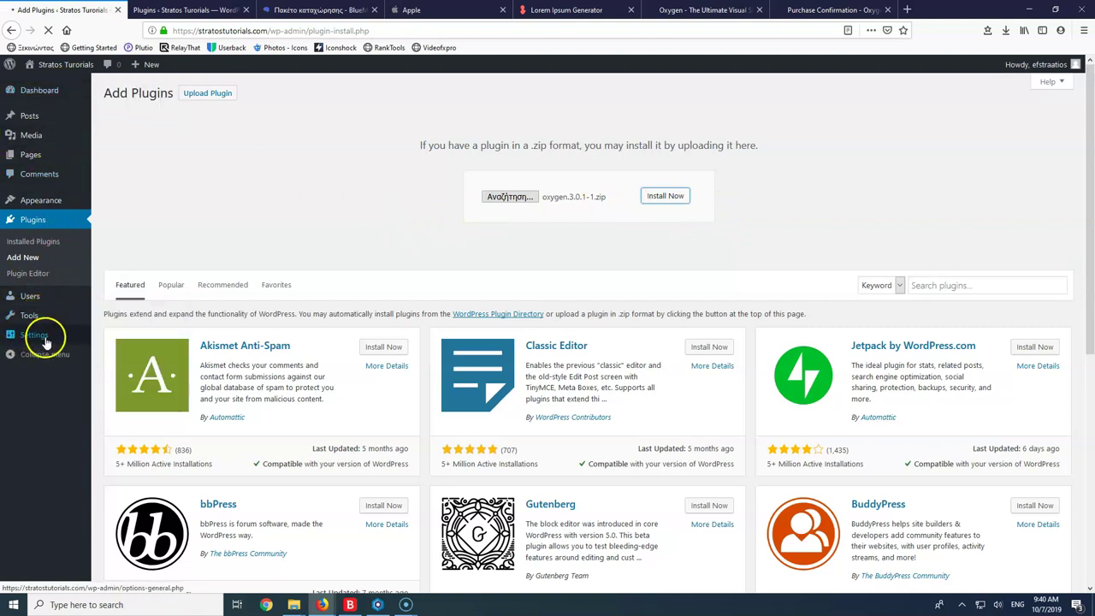
{"action": "mouse_move", "coordinate": [34, 333]}
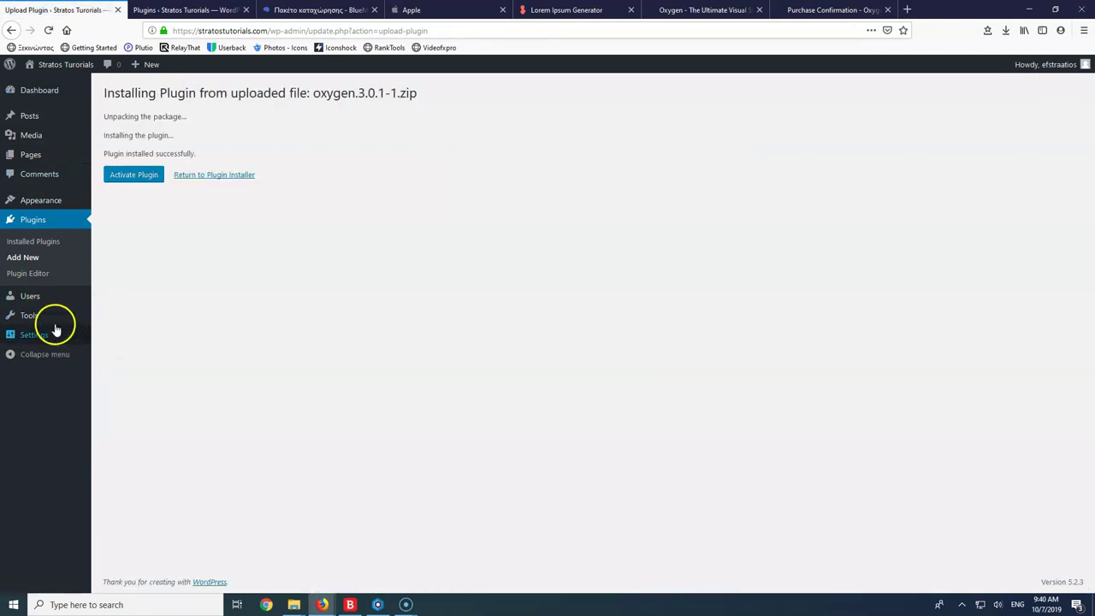
Activate the Oxygen plugin and choose the installation type other than the premade website
{"action": "left_click", "coordinate": [135, 181]}
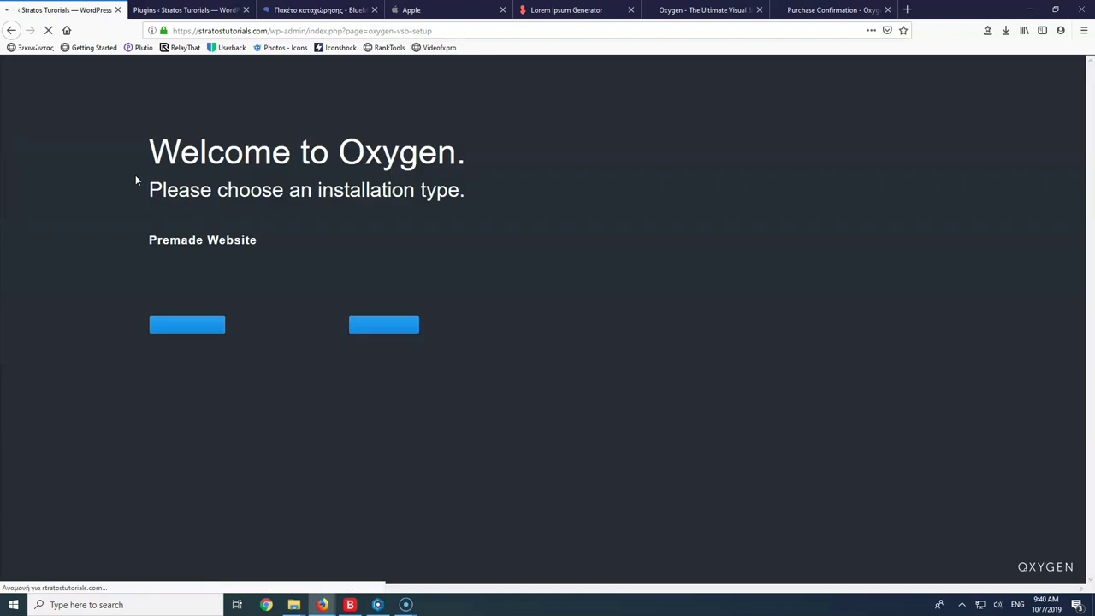
{"action": "left_click", "coordinate": [365, 335]}
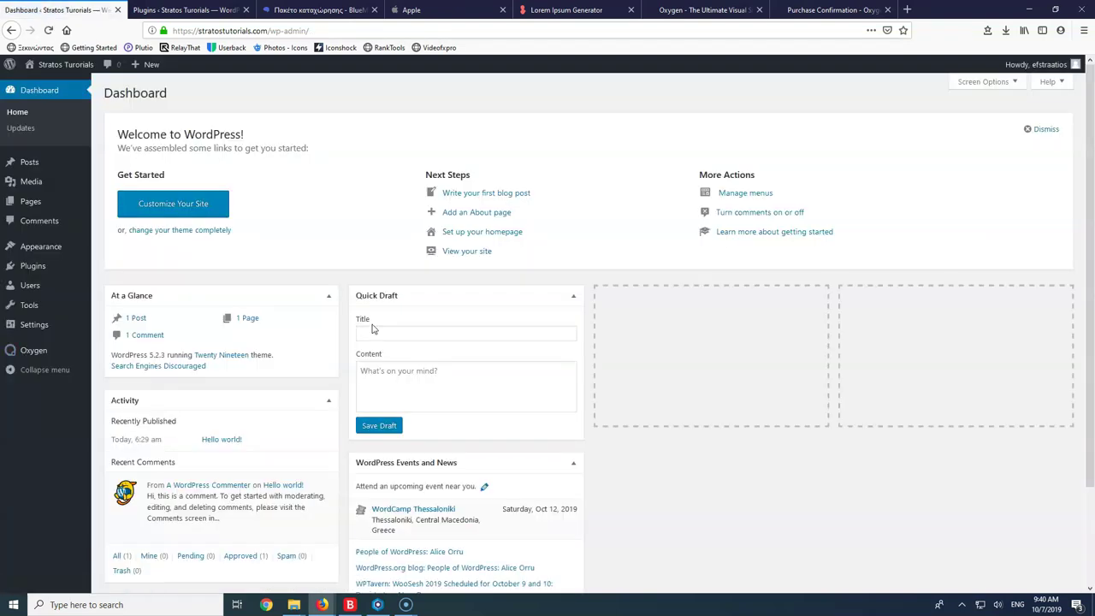
Move the "Hello world!" post to the trash and delete it permanently from there
{"action": "left_click", "coordinate": [30, 164]}
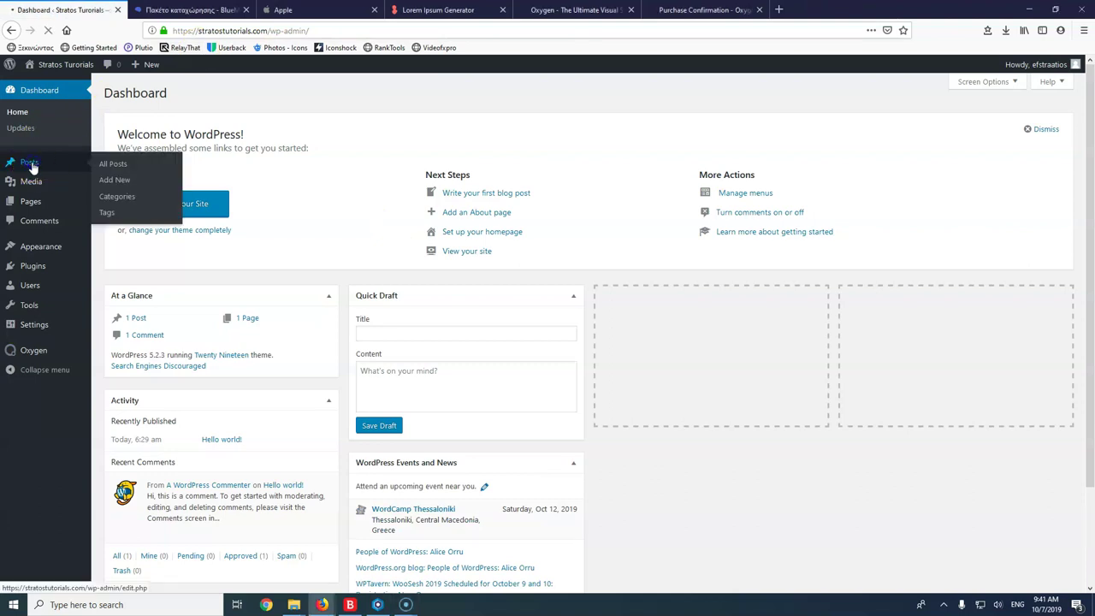
{"action": "mouse_move", "coordinate": [152, 178]}
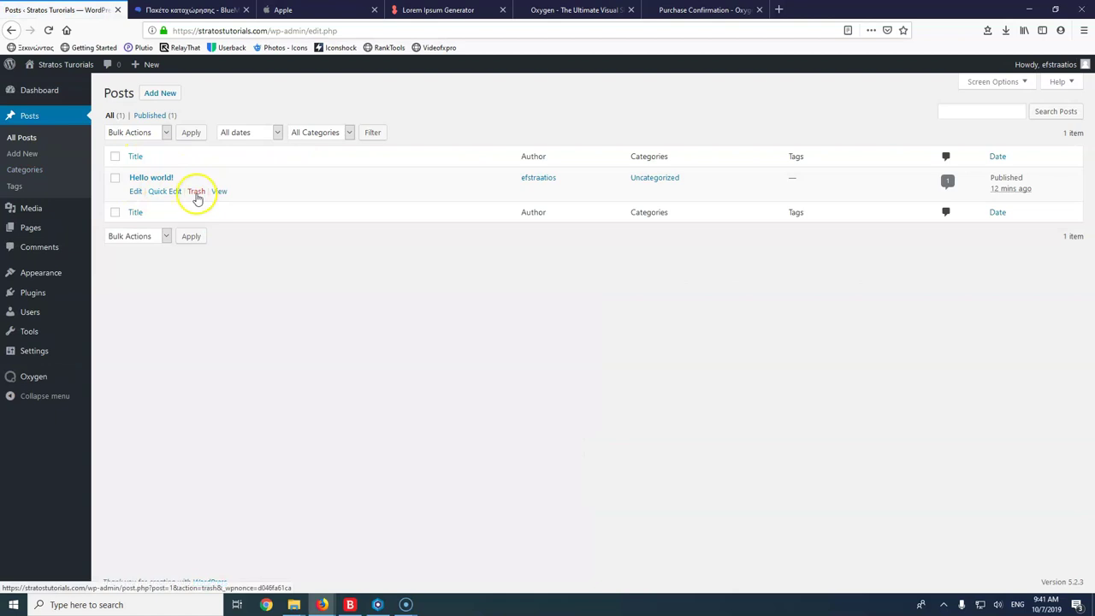
{"action": "left_click", "coordinate": [195, 193]}
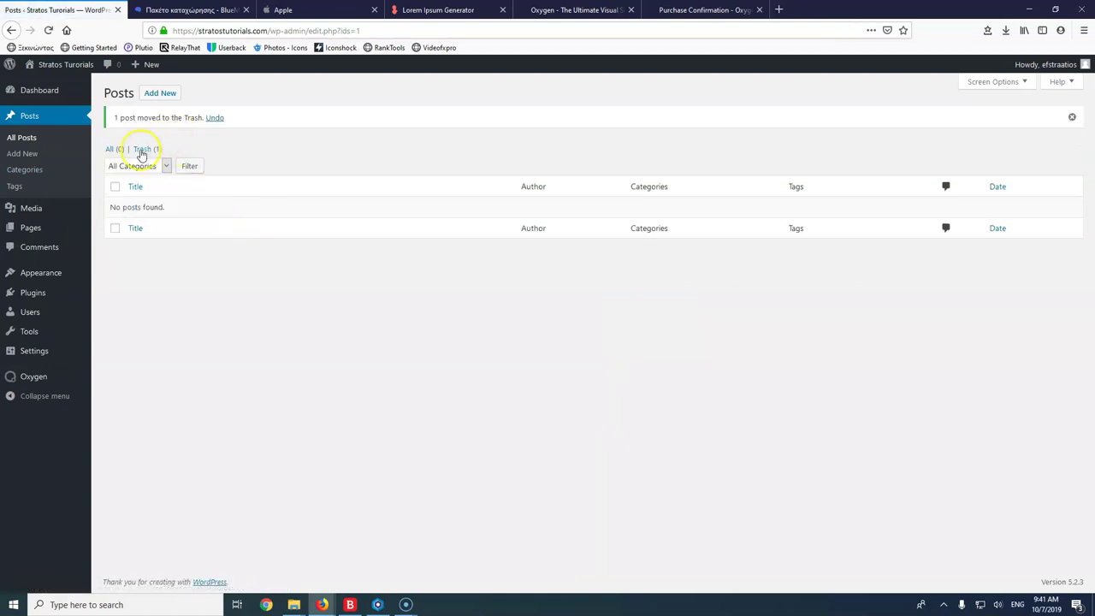
{"action": "left_click", "coordinate": [142, 149]}
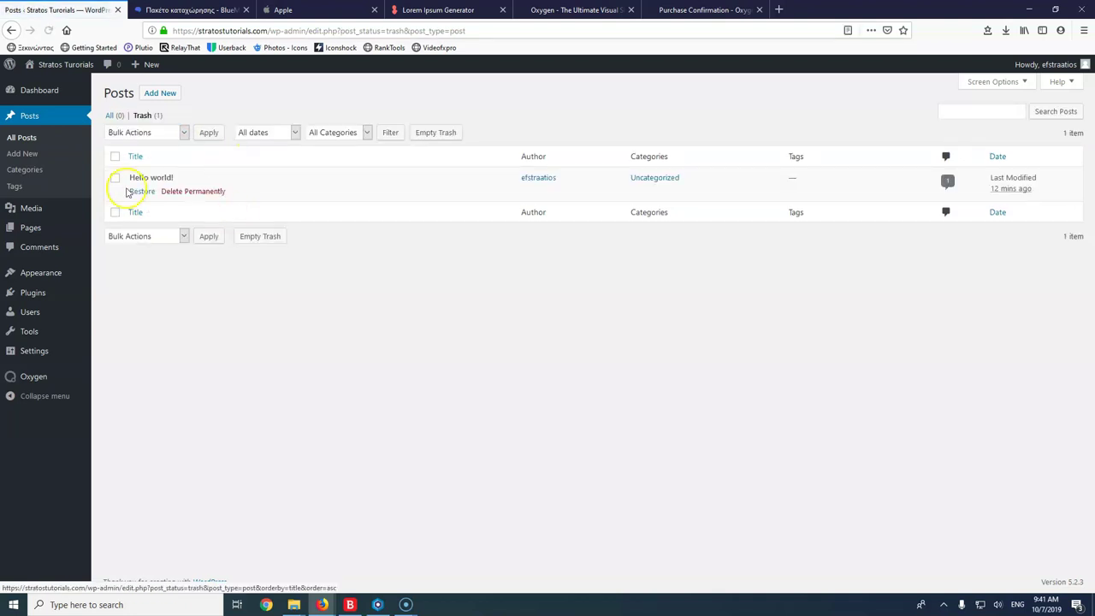
{"action": "left_click", "coordinate": [176, 192]}
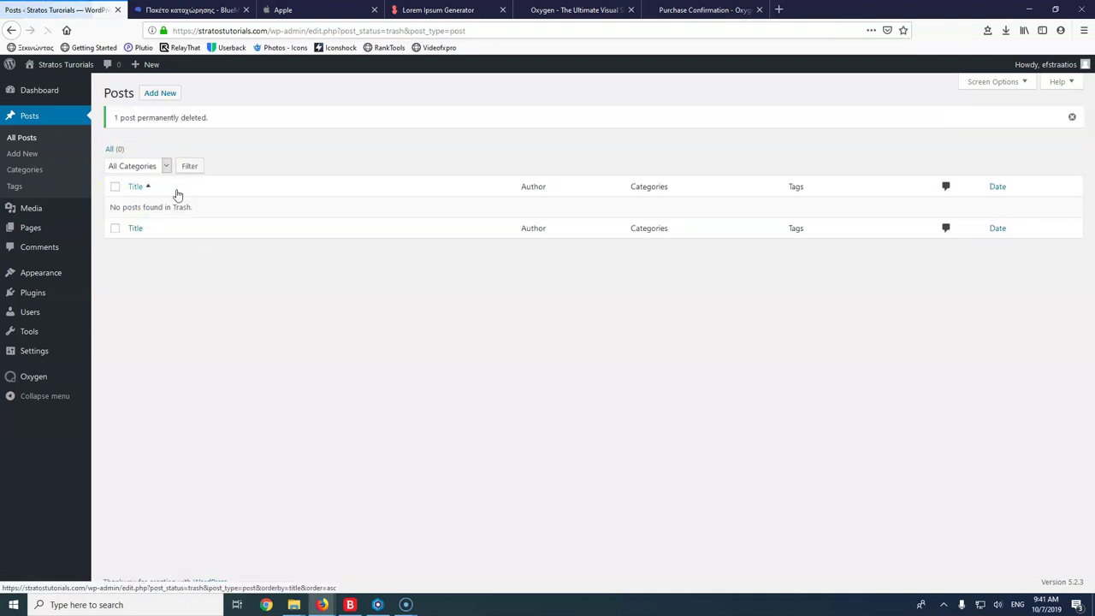
Open the list of all pages to review the site's default pages
{"action": "mouse_move", "coordinate": [30, 233]}
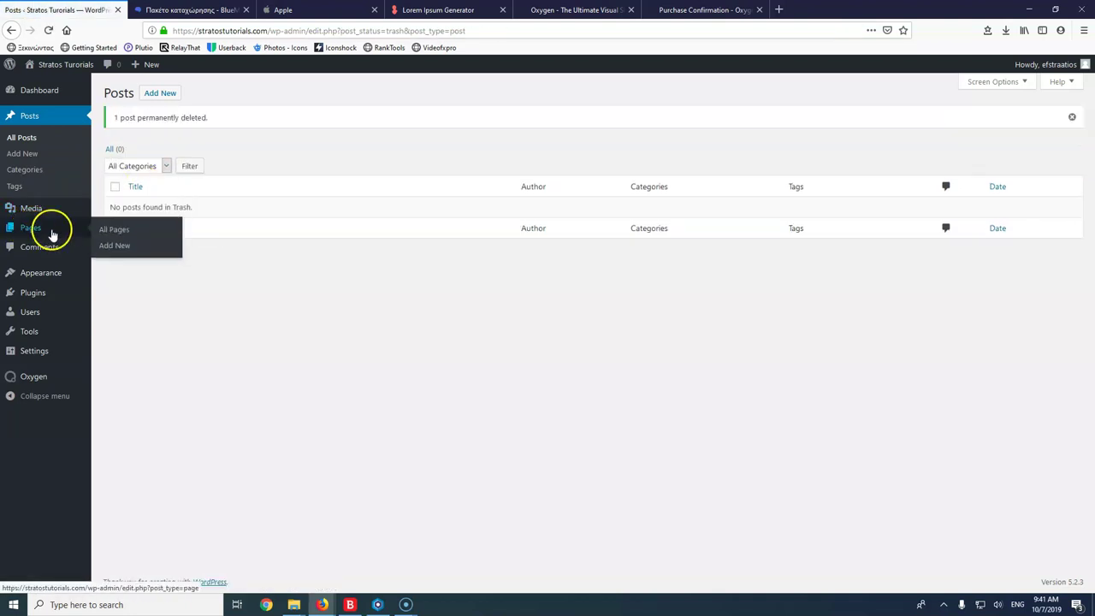
{"action": "left_click", "coordinate": [121, 232]}
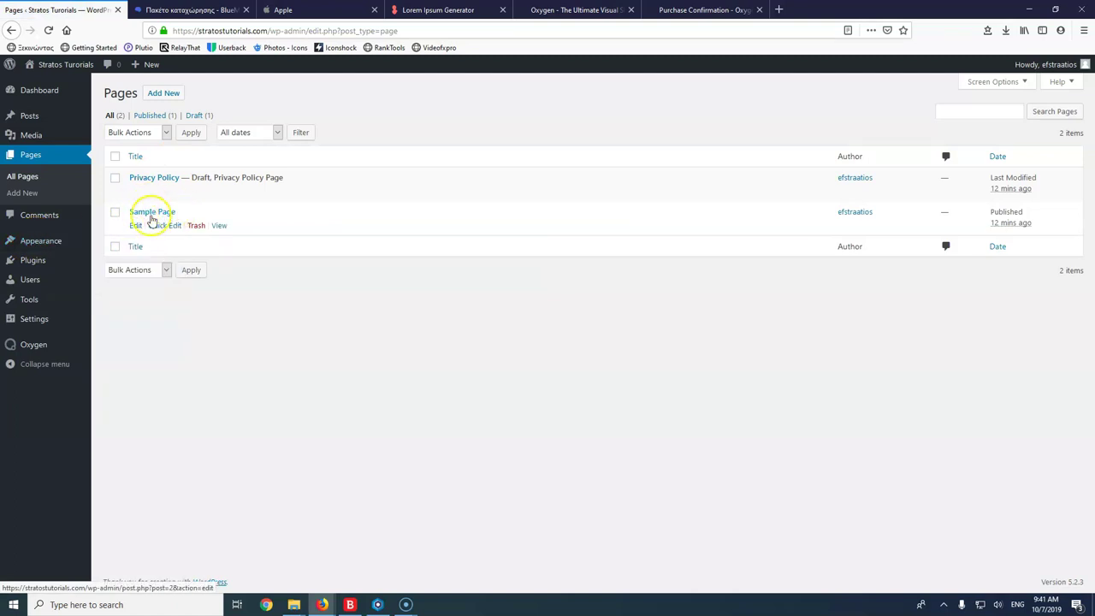
Check the WordPress and site addresses in the General settings and the permalink structure in the Permalink settings
{"action": "mouse_move", "coordinate": [42, 244]}
{"action": "mouse_move", "coordinate": [37, 262]}
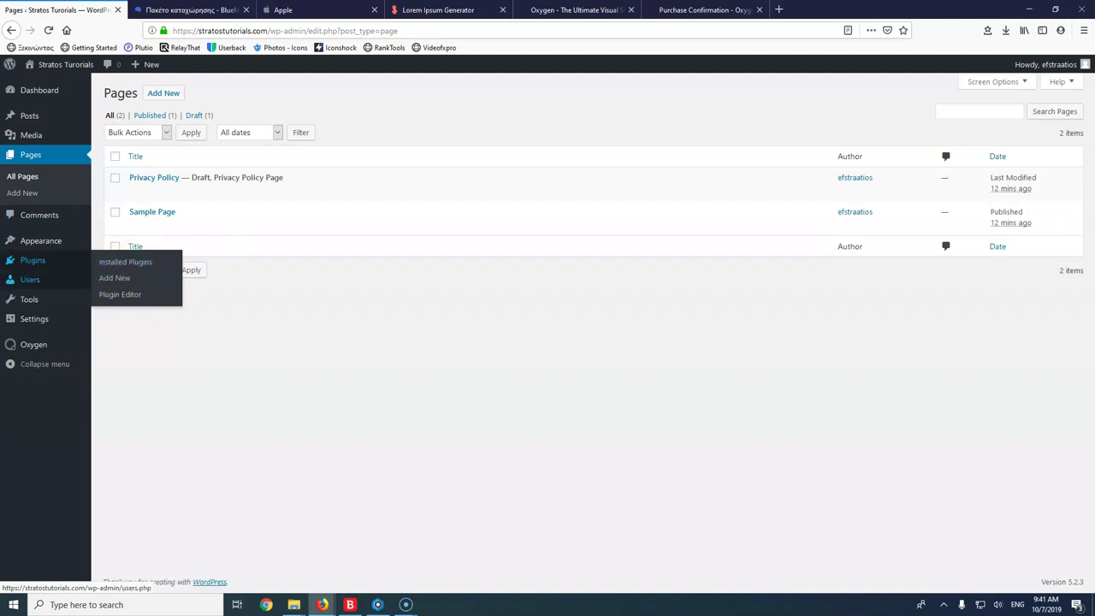
{"action": "mouse_move", "coordinate": [31, 321]}
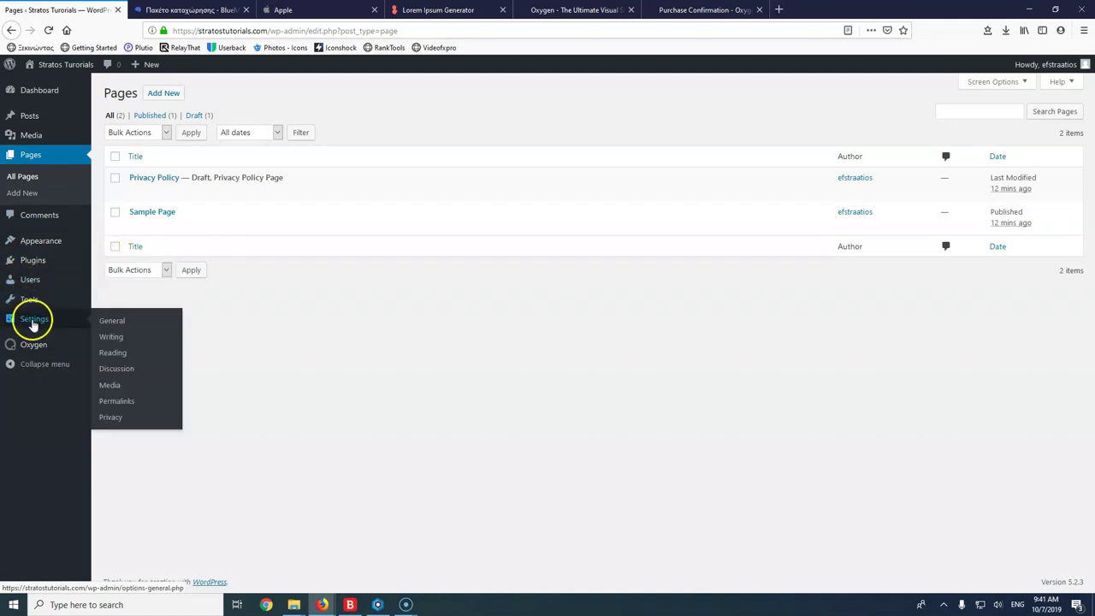
{"action": "left_click", "coordinate": [114, 323]}
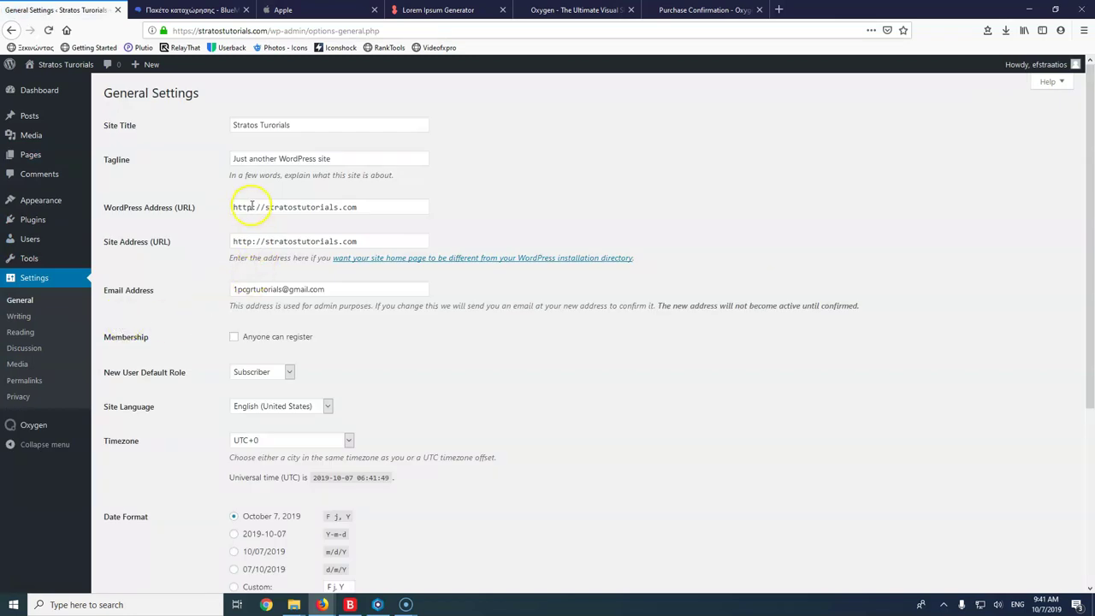
{"action": "left_click", "coordinate": [191, 31]}
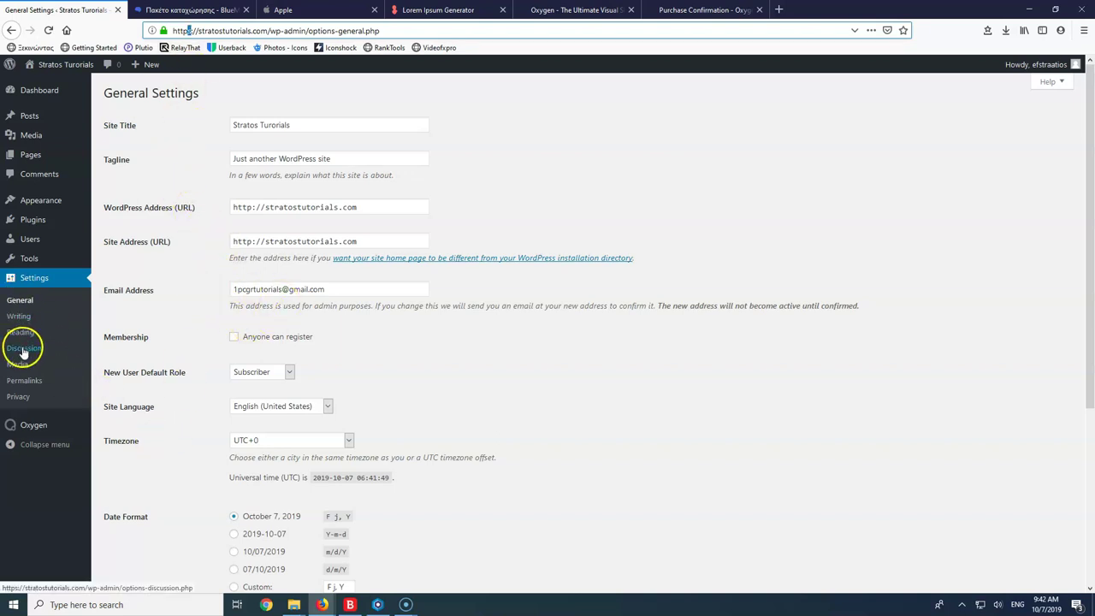
{"action": "left_click", "coordinate": [21, 381]}
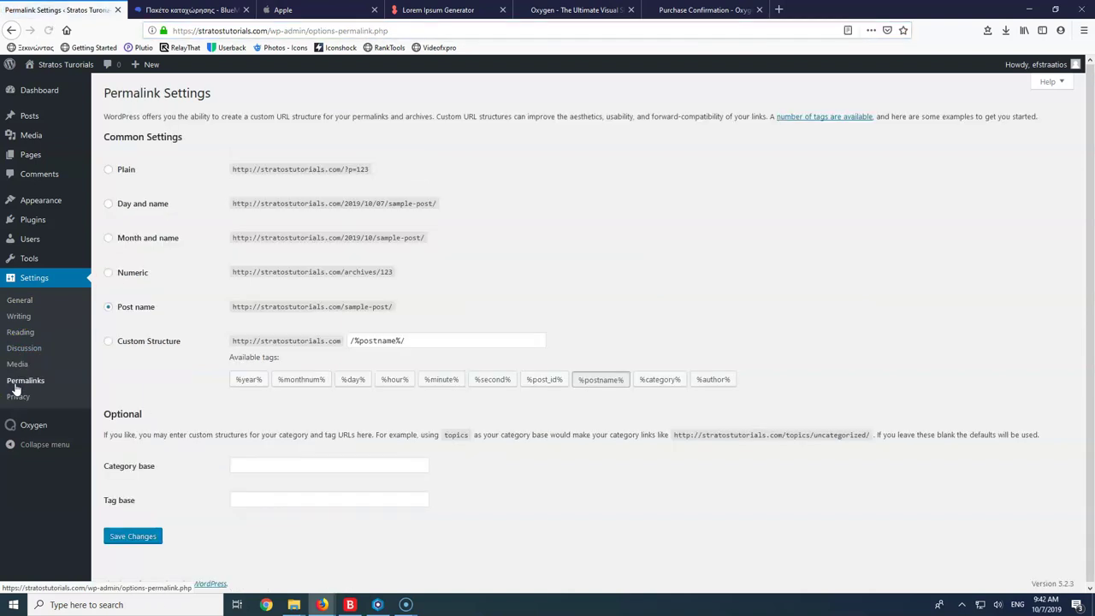
{"action": "left_click", "coordinate": [114, 323]}
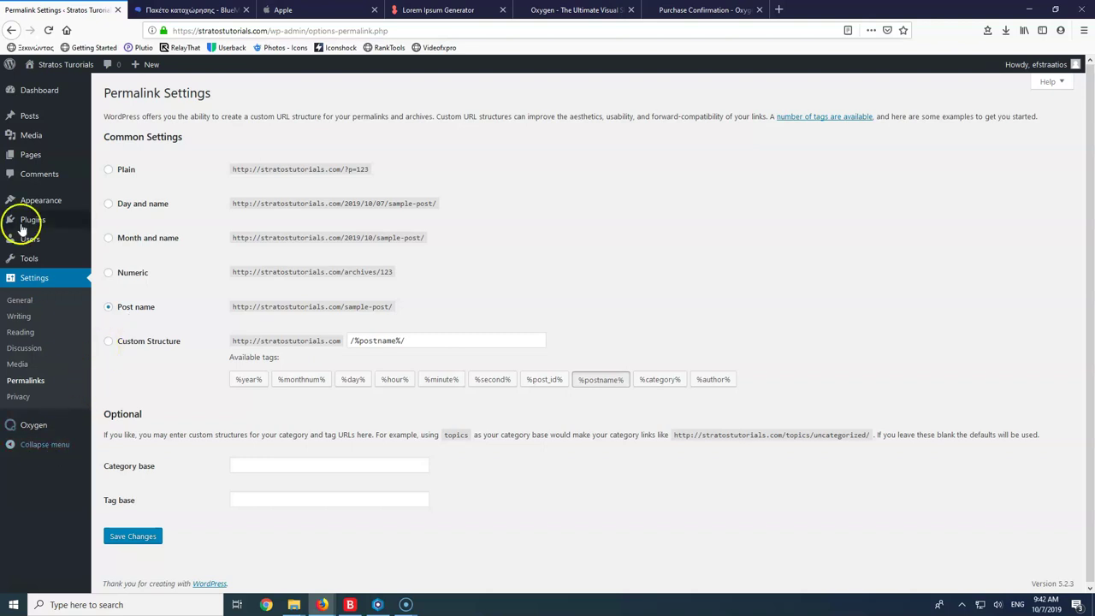
Create a new page titled "Home" and publish it
{"action": "mouse_move", "coordinate": [34, 204]}
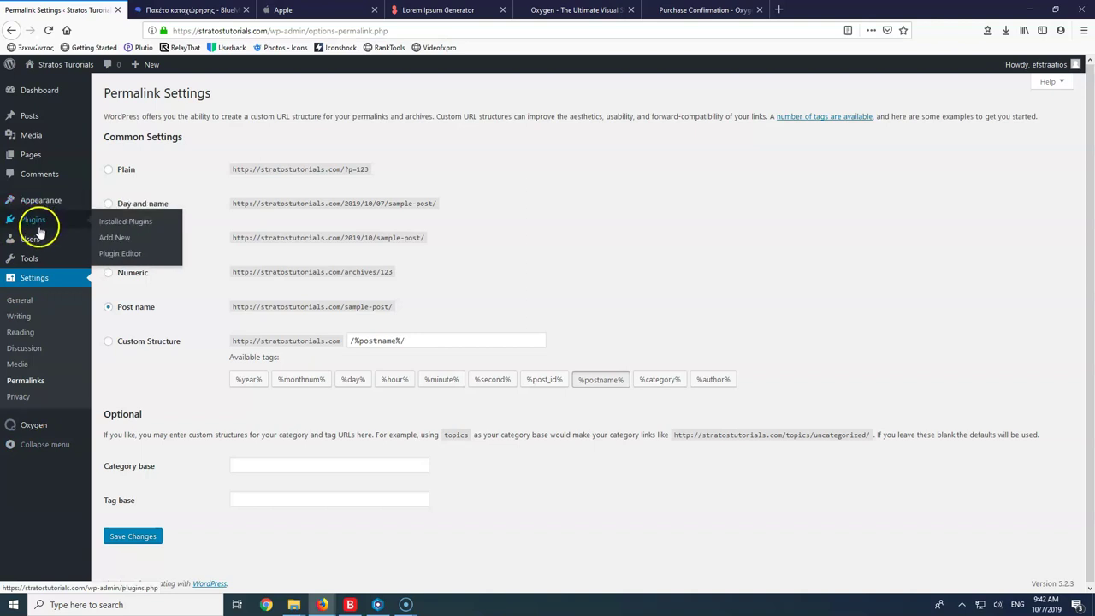
{"action": "mouse_move", "coordinate": [68, 161]}
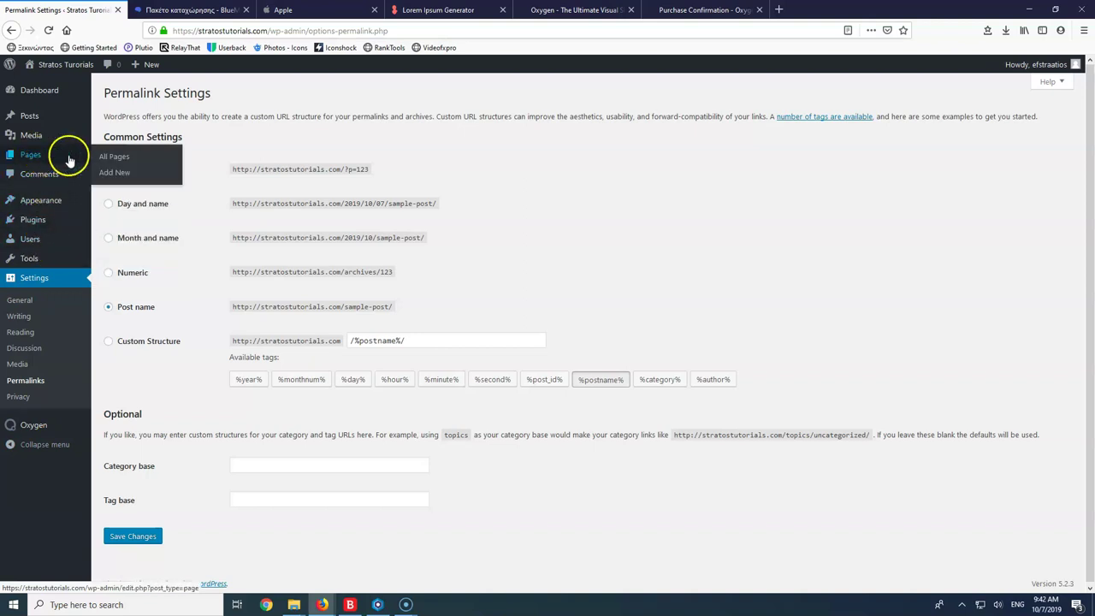
{"action": "left_click", "coordinate": [119, 175]}
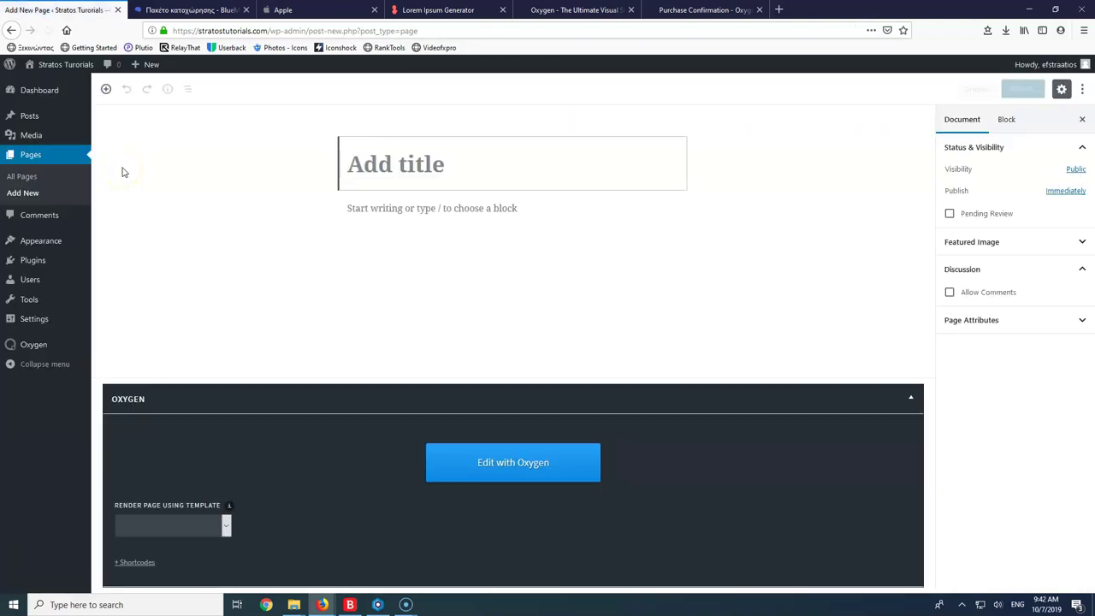
{"action": "left_click", "coordinate": [432, 171]}
{"action": "type", "text": "Home"}
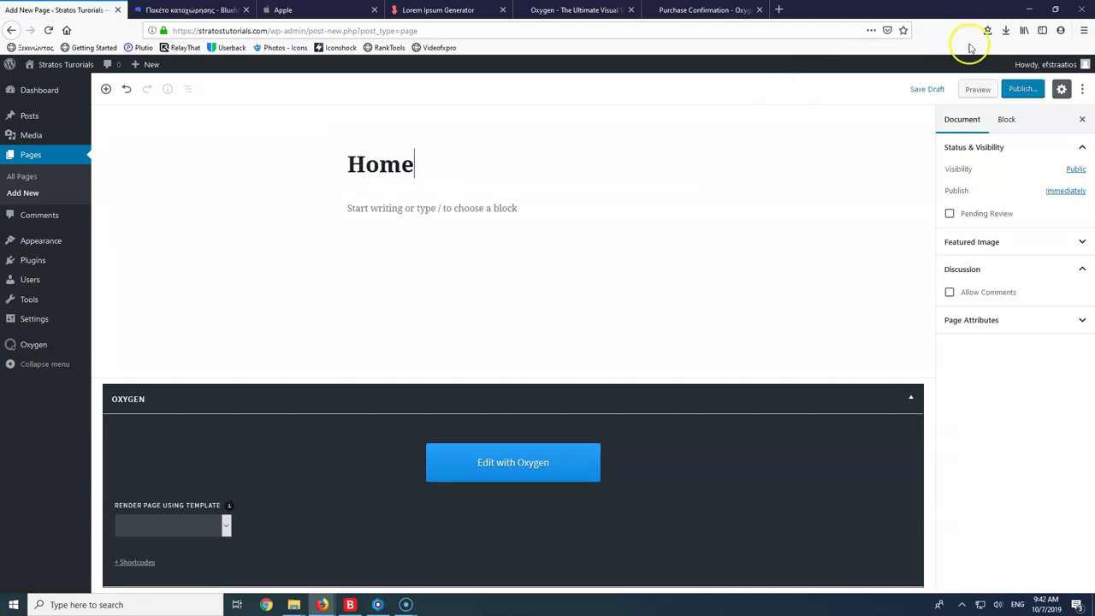
{"action": "left_click", "coordinate": [1023, 89]}
{"action": "left_click", "coordinate": [1026, 92]}
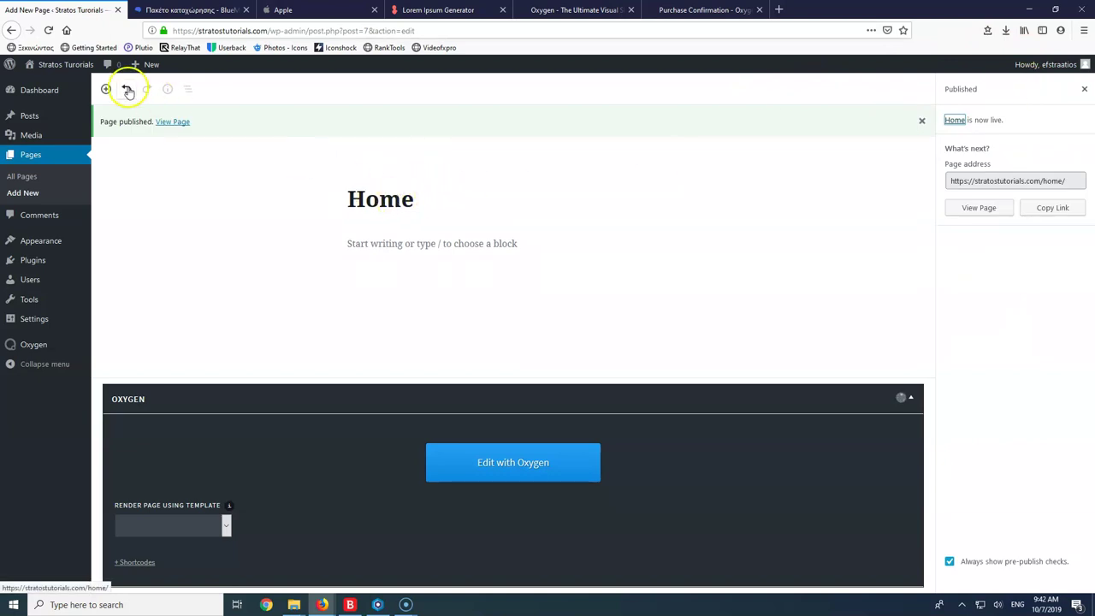
Add another new page titled "Contact" and publish it
{"action": "mouse_move", "coordinate": [146, 63]}
{"action": "left_click", "coordinate": [144, 121]}
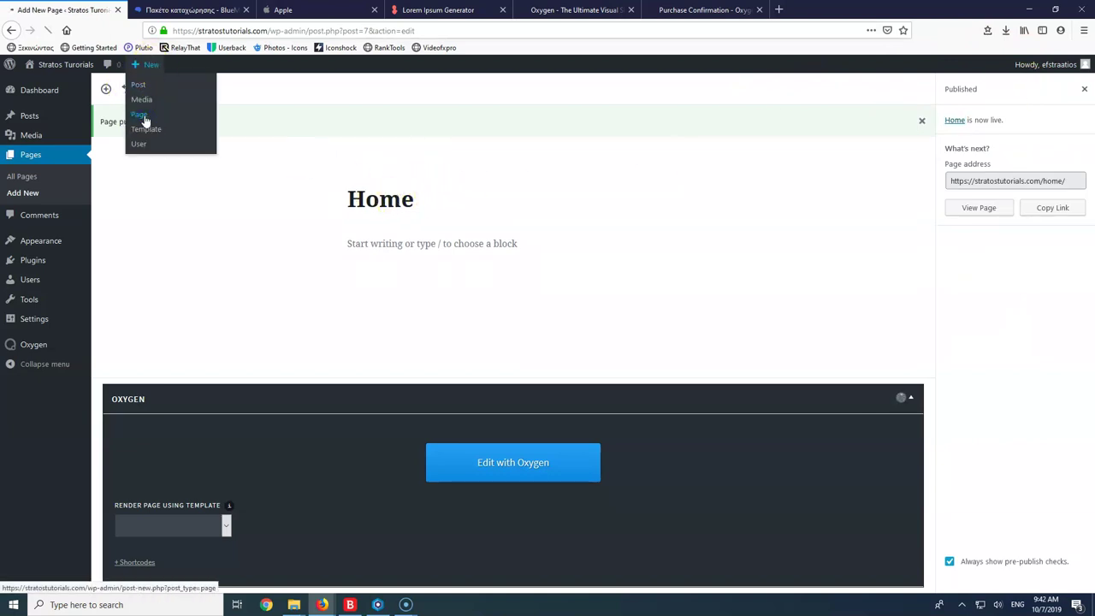
{"action": "left_click", "coordinate": [330, 165]}
{"action": "type", "text": "Contact"}
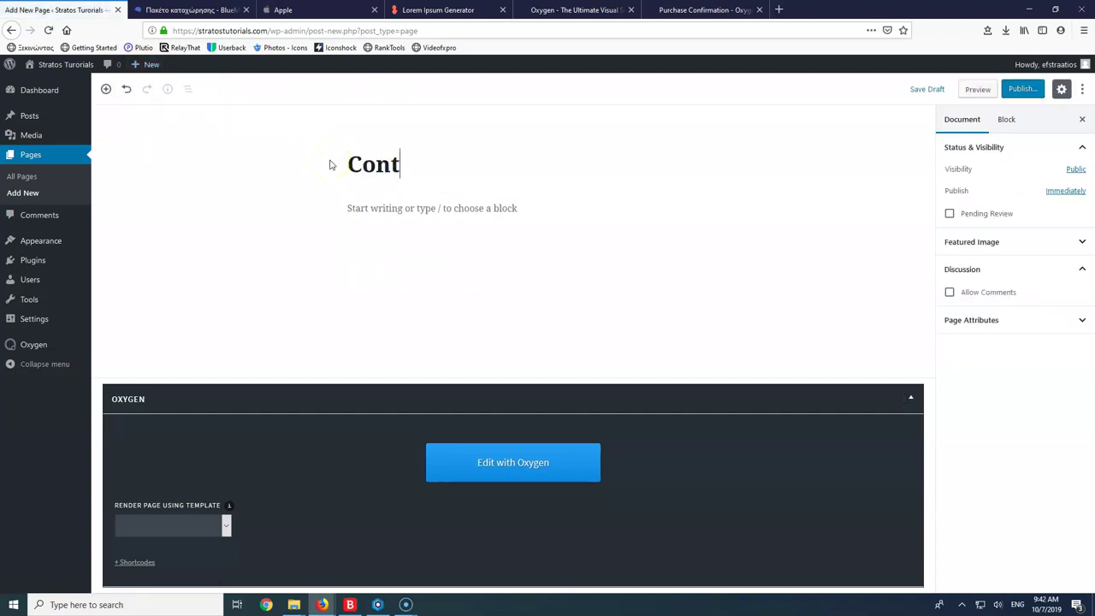
{"action": "left_click", "coordinate": [1019, 89]}
{"action": "left_click", "coordinate": [1018, 90]}
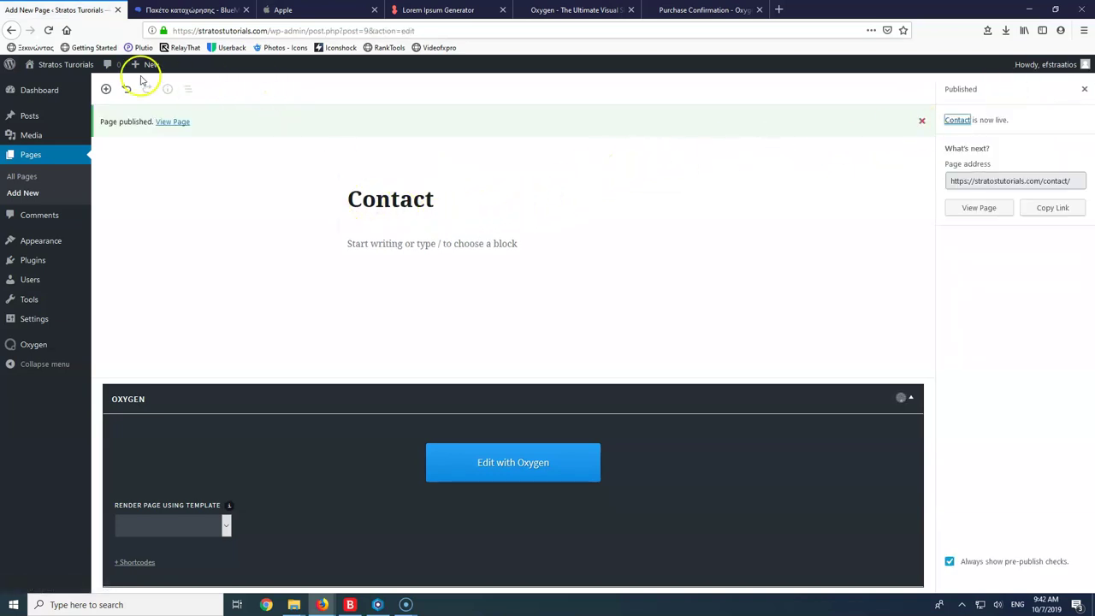
Add a new page titled "About Us" and publish it
{"action": "mouse_move", "coordinate": [147, 66]}
{"action": "left_click", "coordinate": [143, 120]}
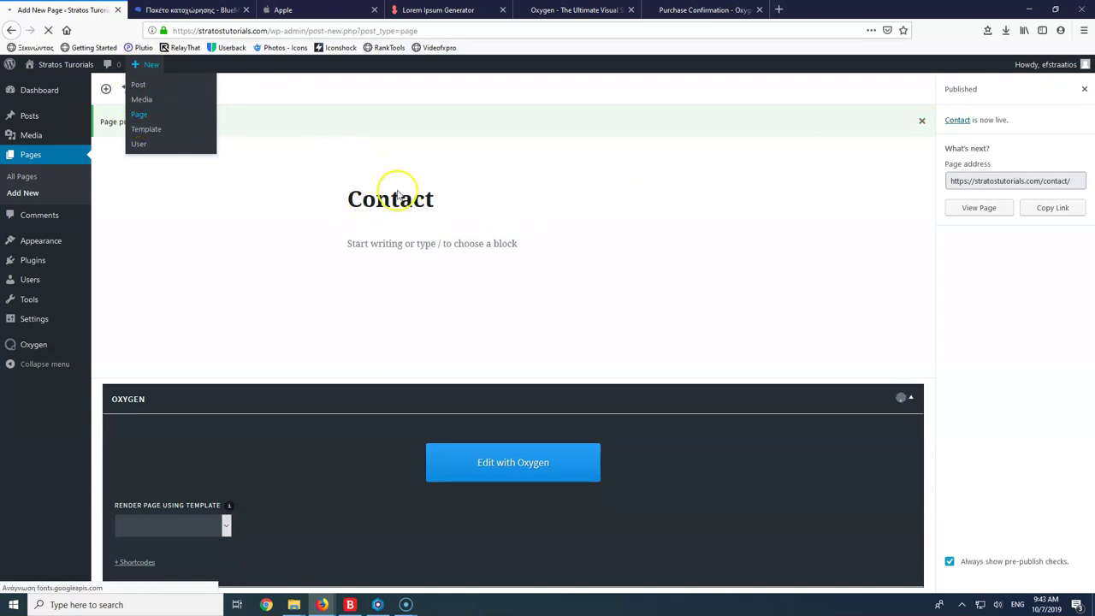
{"action": "left_click", "coordinate": [390, 172]}
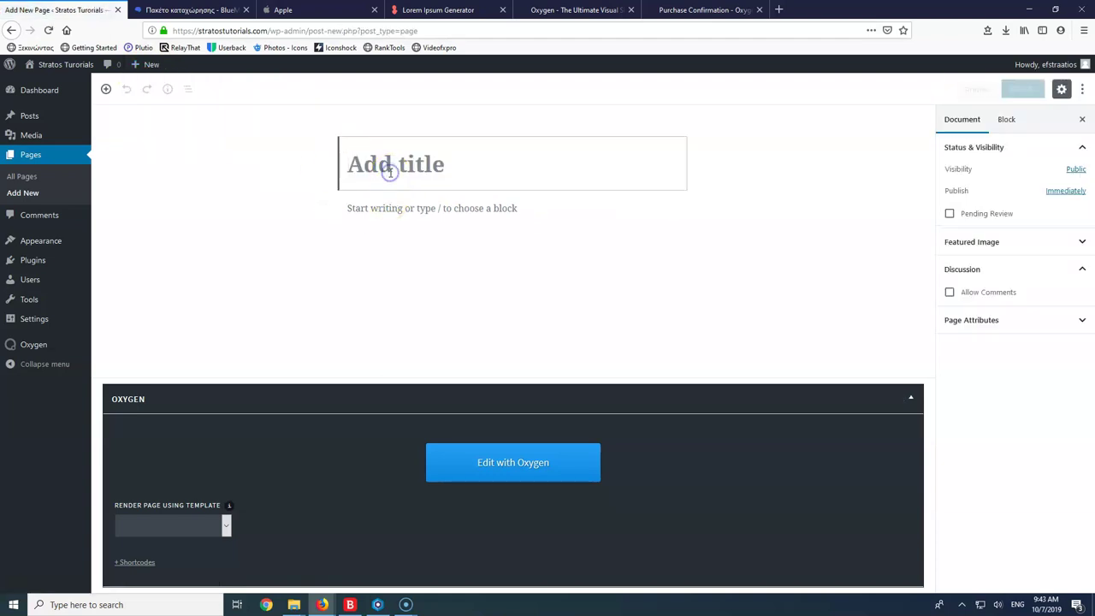
{"action": "type", "text": "About Us"}
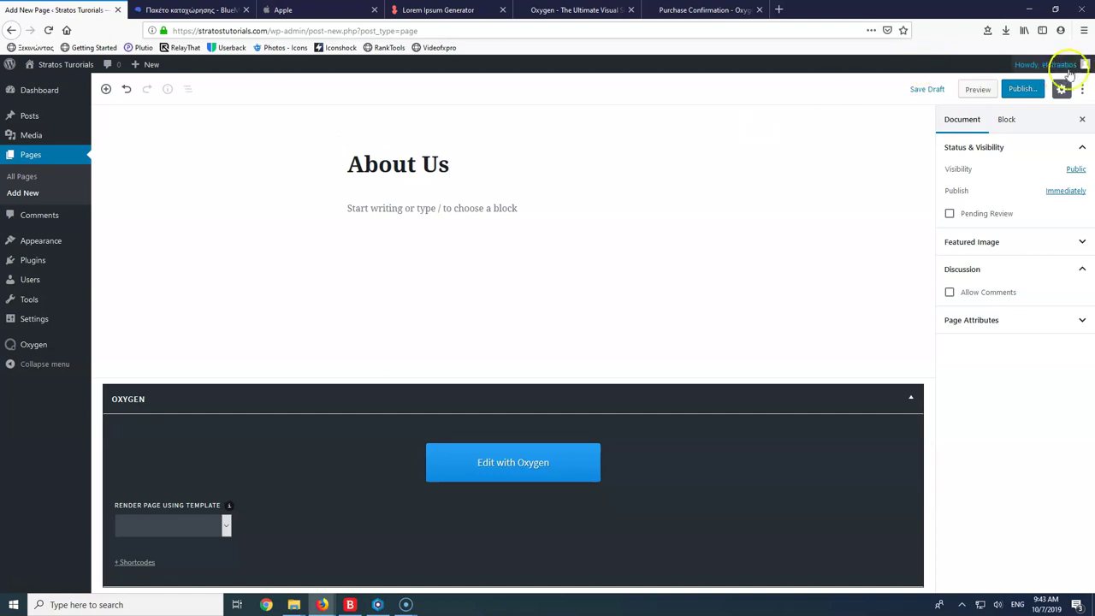
{"action": "left_click", "coordinate": [1022, 89]}
{"action": "left_click", "coordinate": [1019, 90]}
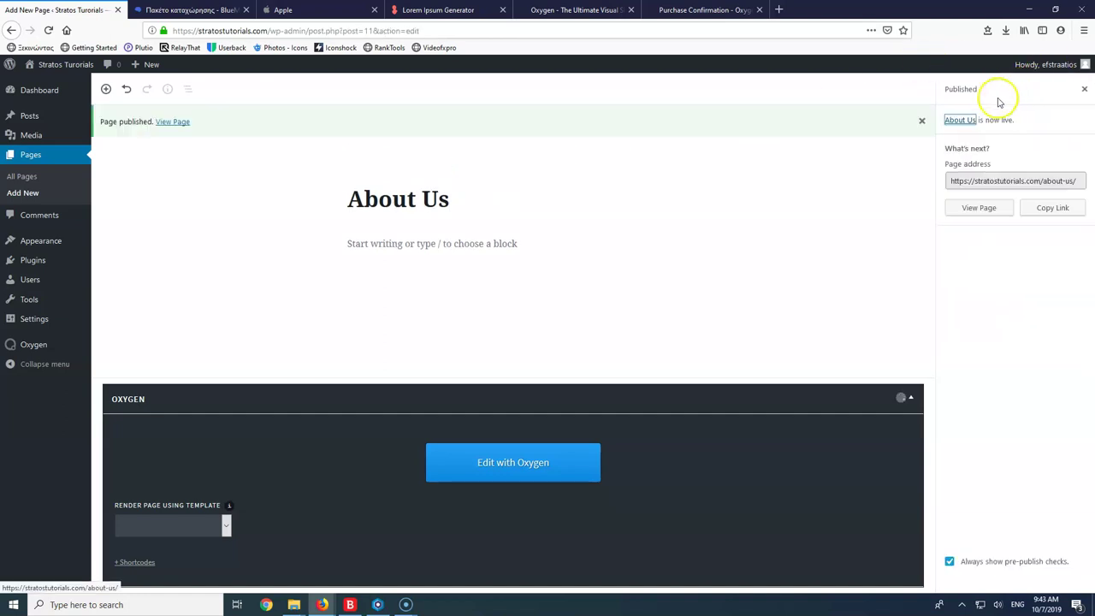
Add a new page titled "Services" and publish it
{"action": "mouse_move", "coordinate": [149, 72]}
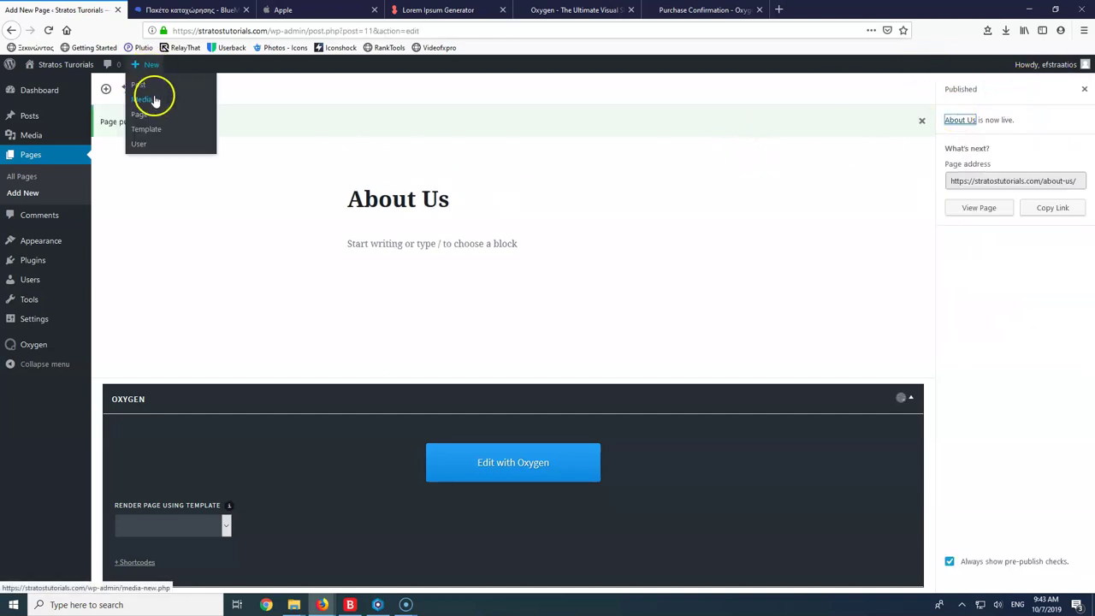
{"action": "left_click", "coordinate": [144, 117]}
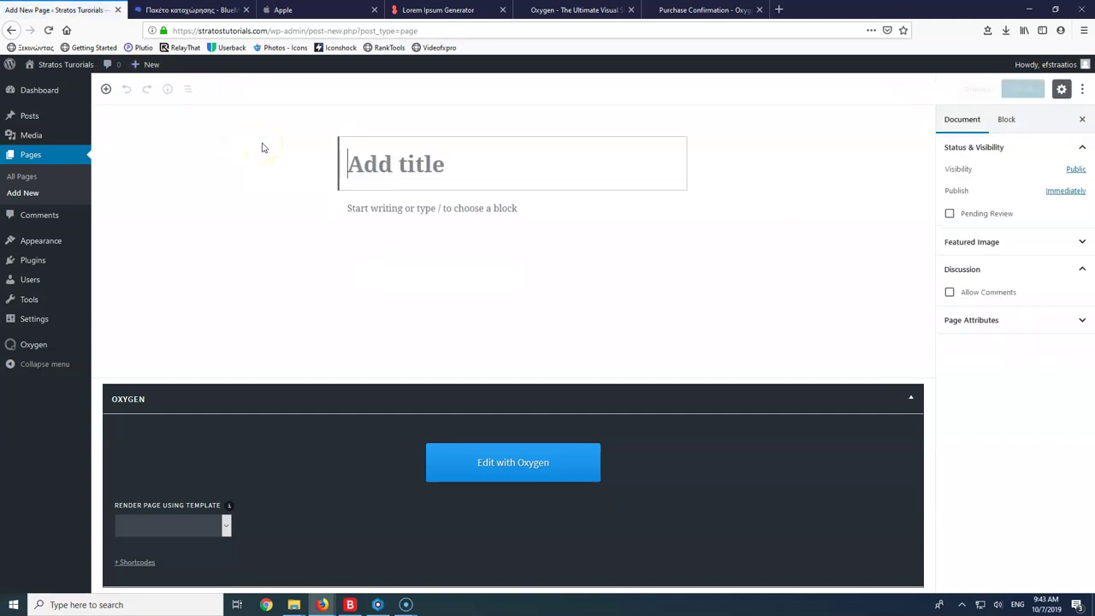
{"action": "type", "text": "Services"}
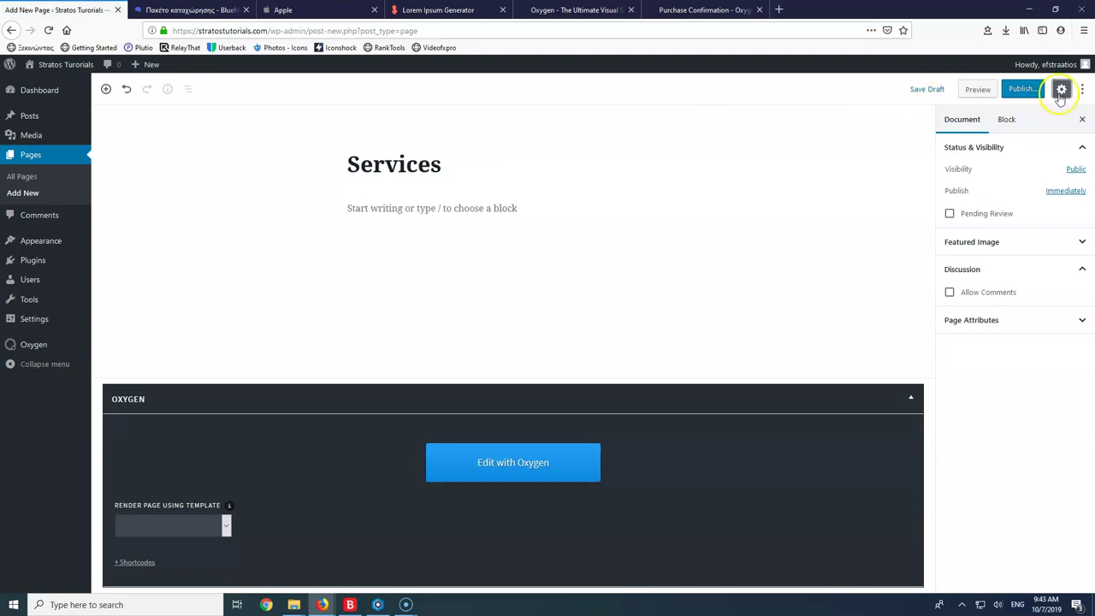
{"action": "left_click", "coordinate": [1022, 90]}
{"action": "left_click", "coordinate": [1024, 90]}
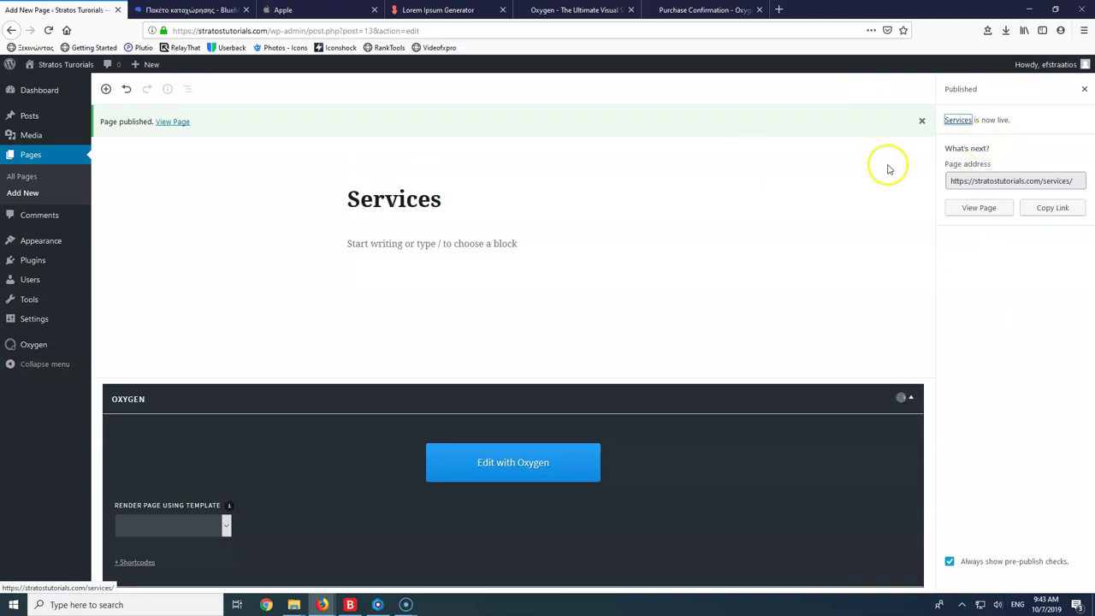
Create a new WordPress navigation menu named "main"
{"action": "mouse_move", "coordinate": [28, 247]}
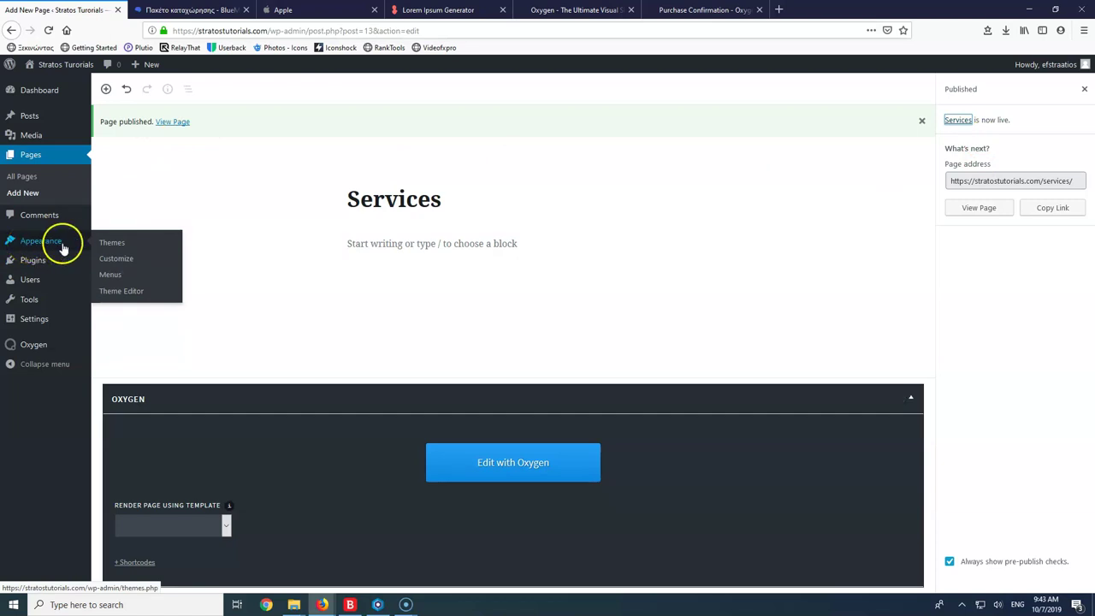
{"action": "left_click", "coordinate": [110, 281]}
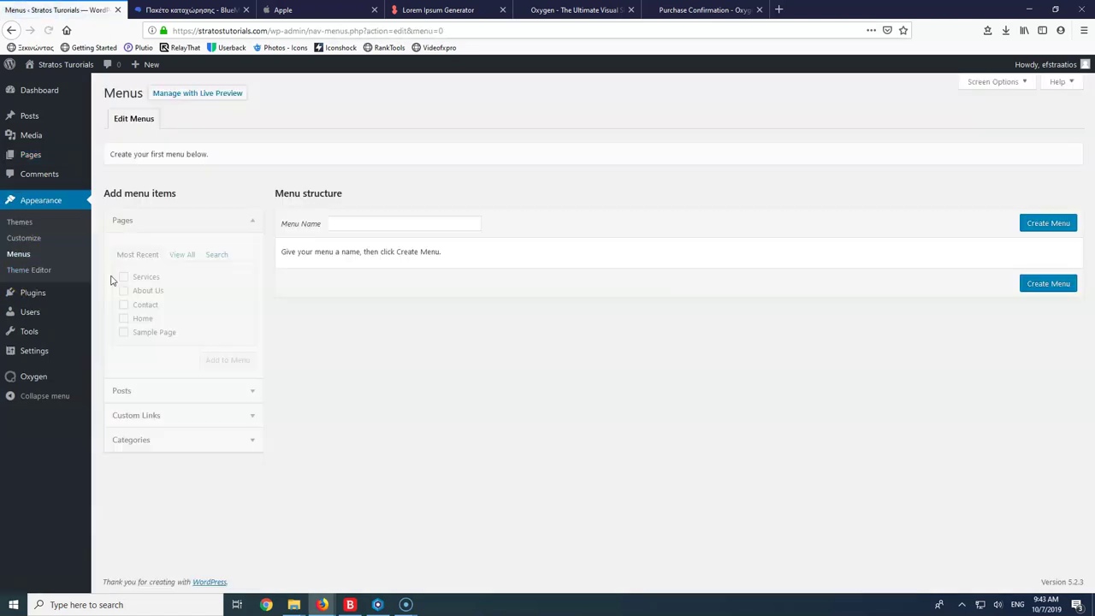
{"action": "left_click", "coordinate": [378, 223]}
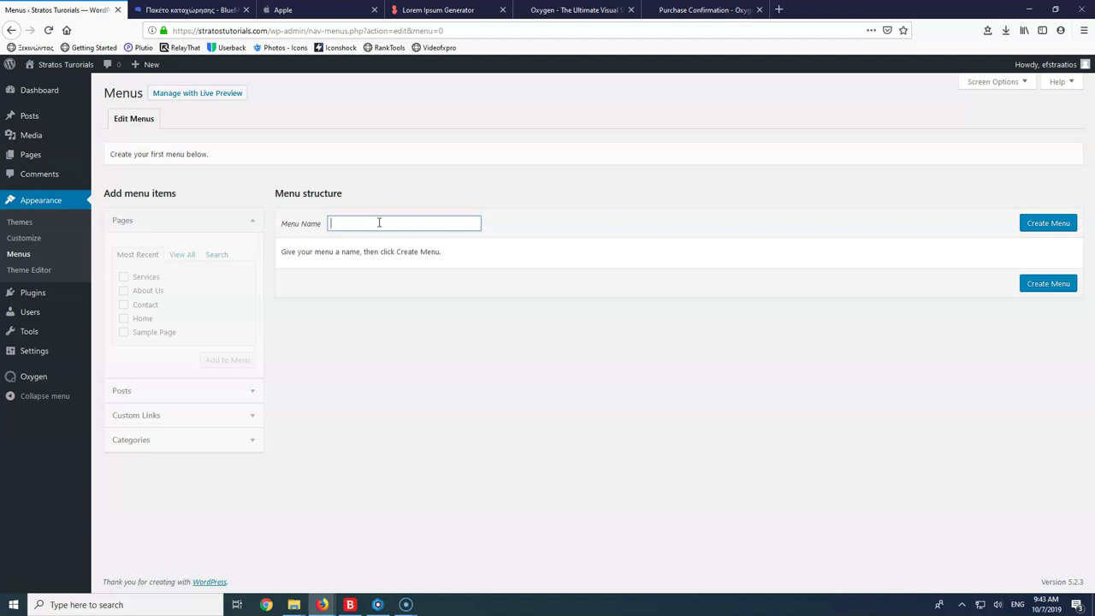
{"action": "type", "text": "ma"}
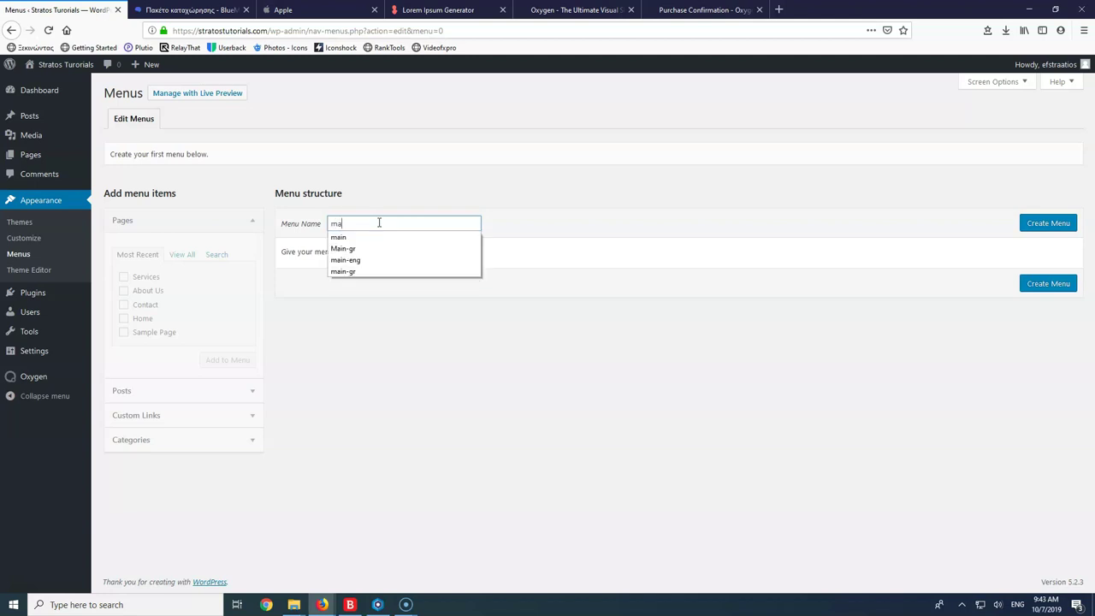
{"action": "type", "text": "in"}
{"action": "left_click", "coordinate": [392, 365]}
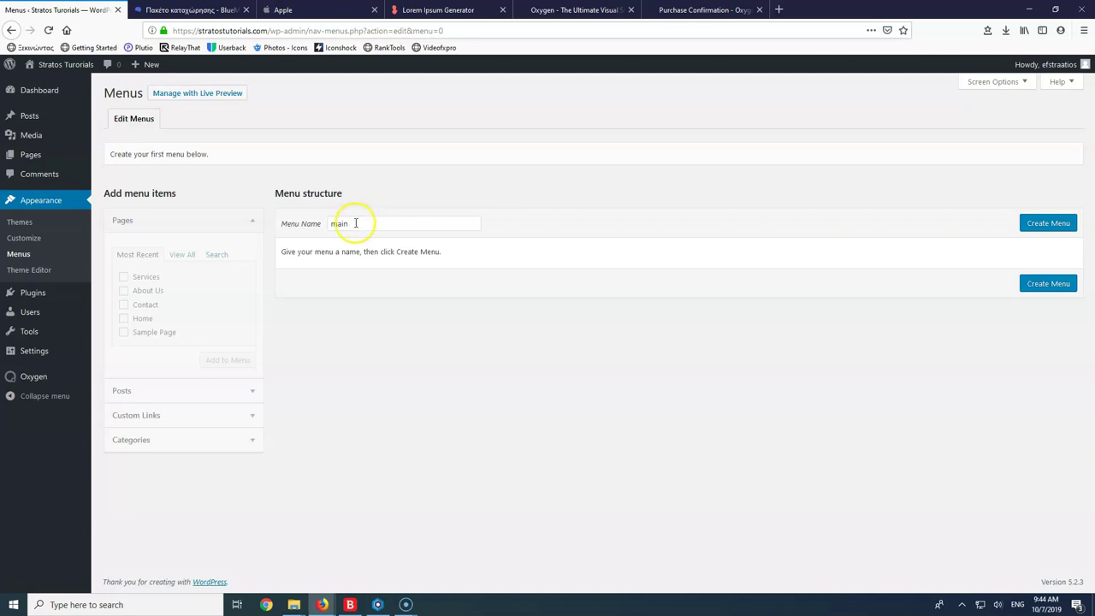
{"action": "left_click_drag", "start_coordinate": [356, 222], "coordinate": [320, 225]}
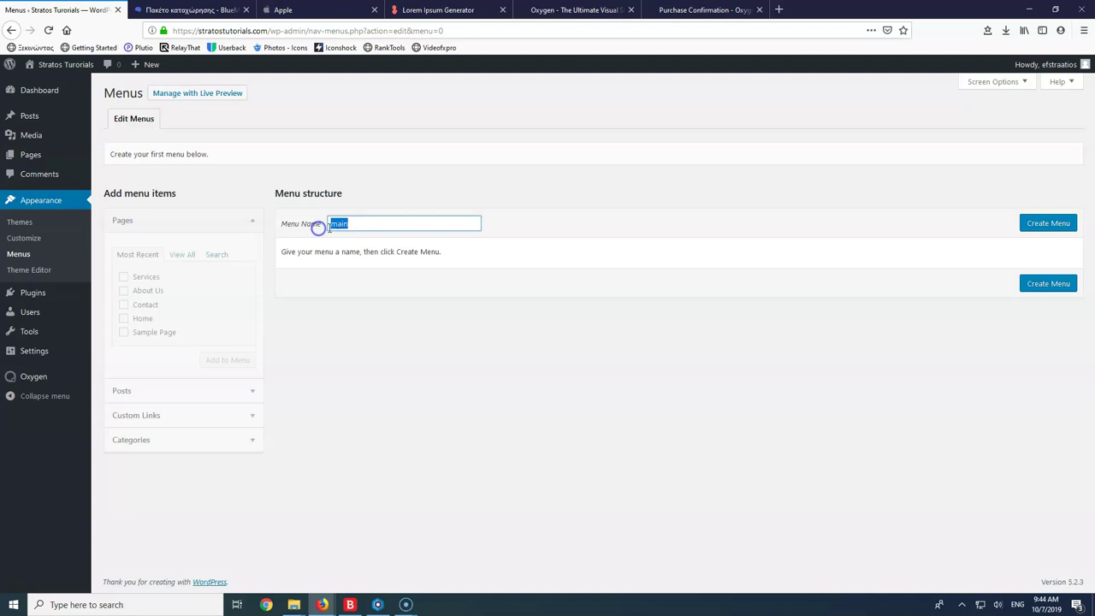
{"action": "left_click", "coordinate": [384, 223]}
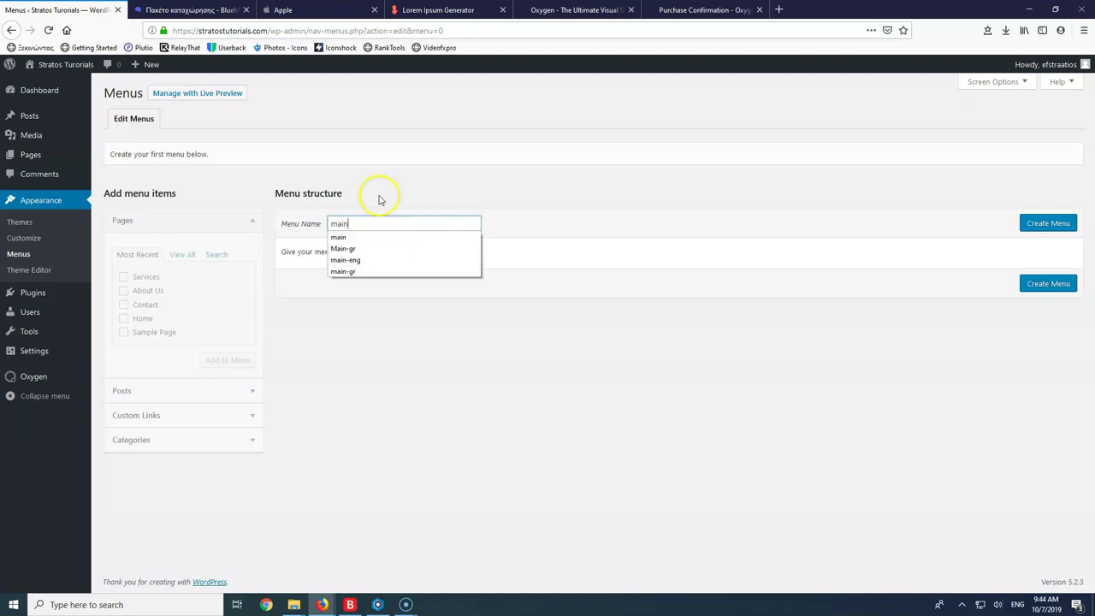
{"action": "left_click", "coordinate": [379, 195]}
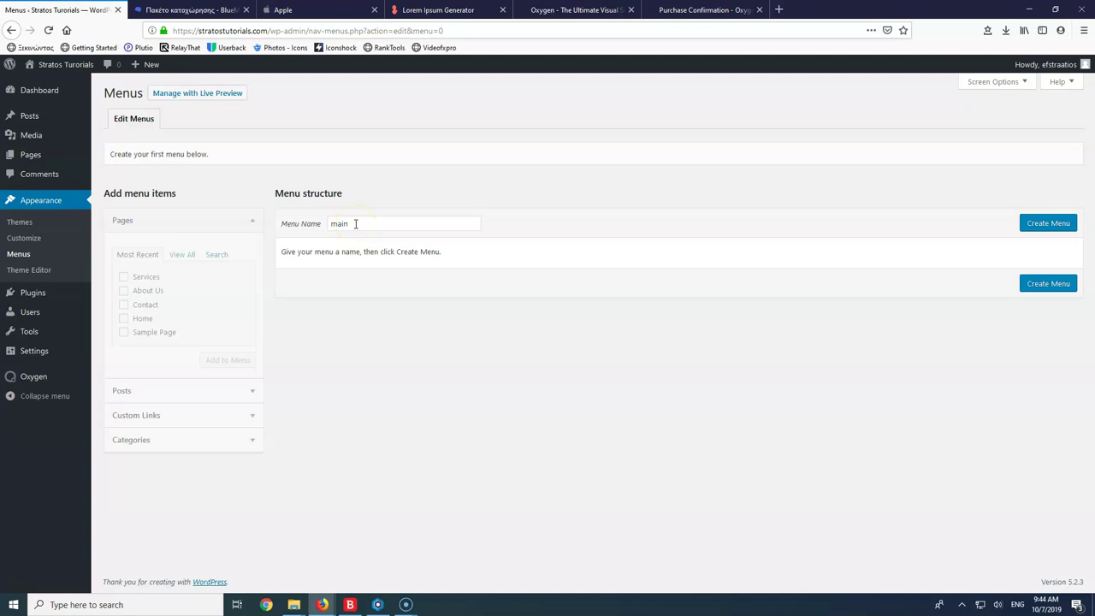
{"action": "left_click", "coordinate": [355, 224]}
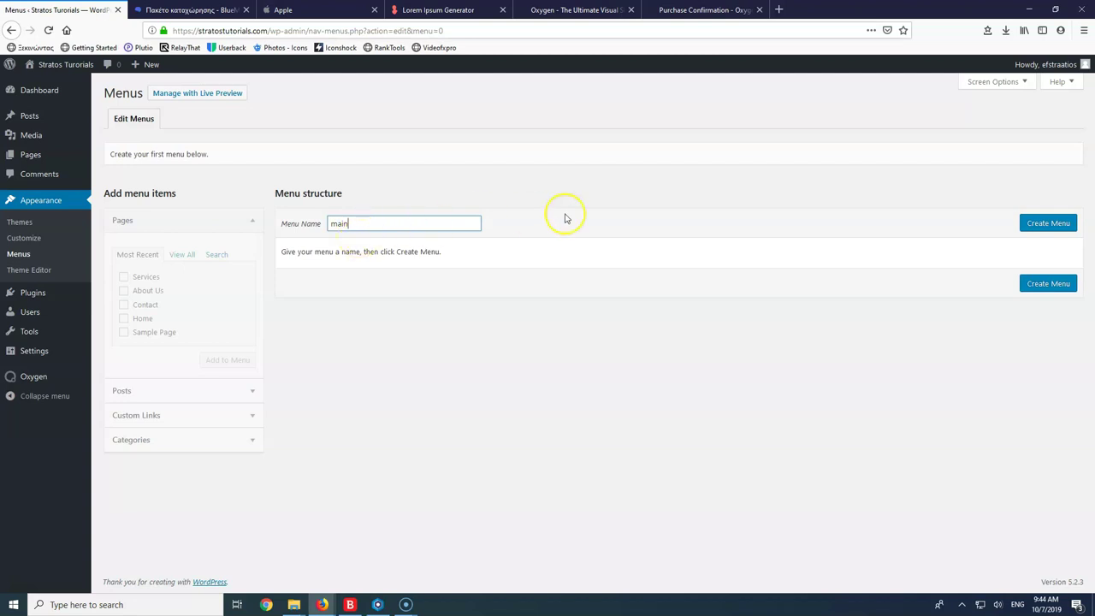
{"action": "left_click", "coordinate": [1047, 223]}
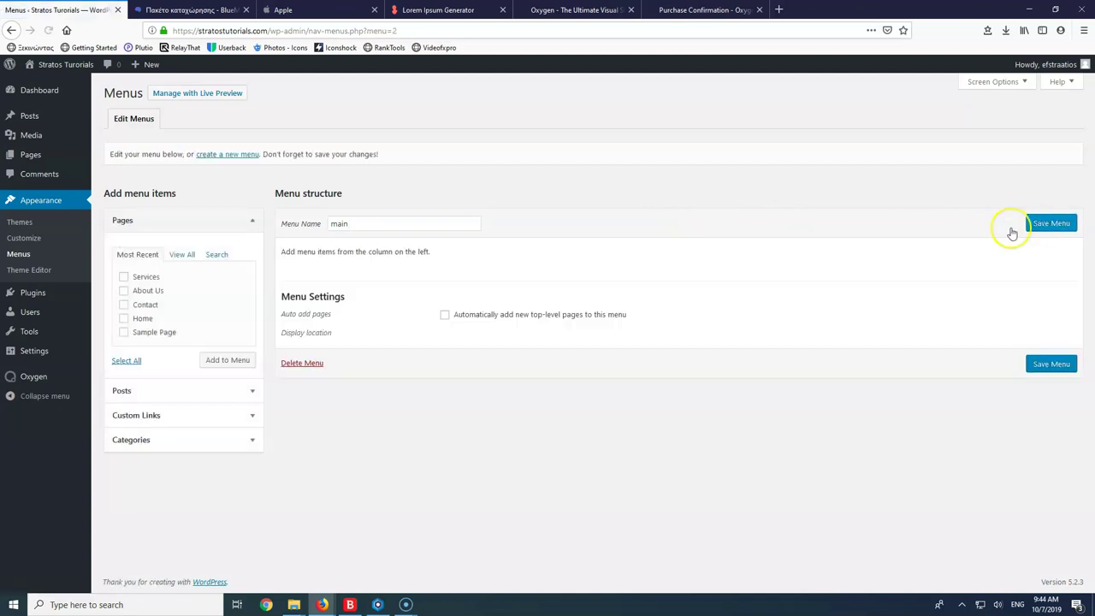
Add the Services, About Us, Contact and Home pages to the main menu, leaving out Sample Page
{"action": "left_click", "coordinate": [124, 277]}
{"action": "left_click", "coordinate": [124, 291]}
{"action": "left_click", "coordinate": [124, 305]}
{"action": "left_click", "coordinate": [124, 318]}
{"action": "left_click", "coordinate": [227, 360]}
Order the menu items as Home, About Us, Services, Contact, and nest Services under About Us as a sub item
{"action": "left_click_drag", "start_coordinate": [339, 372], "coordinate": [328, 286]}
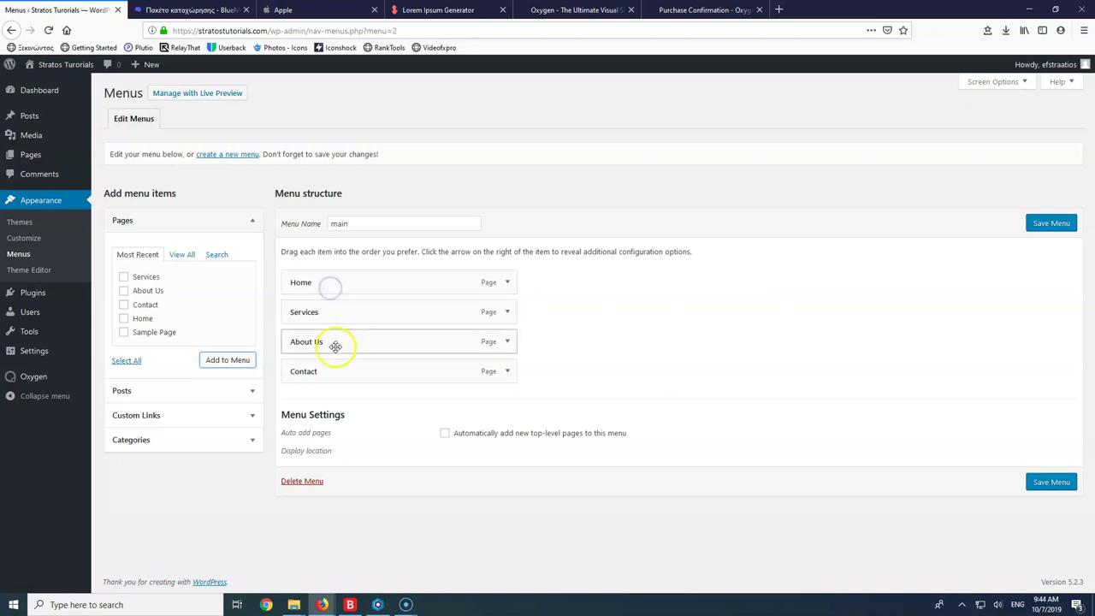
{"action": "left_click_drag", "start_coordinate": [333, 313], "coordinate": [334, 344]}
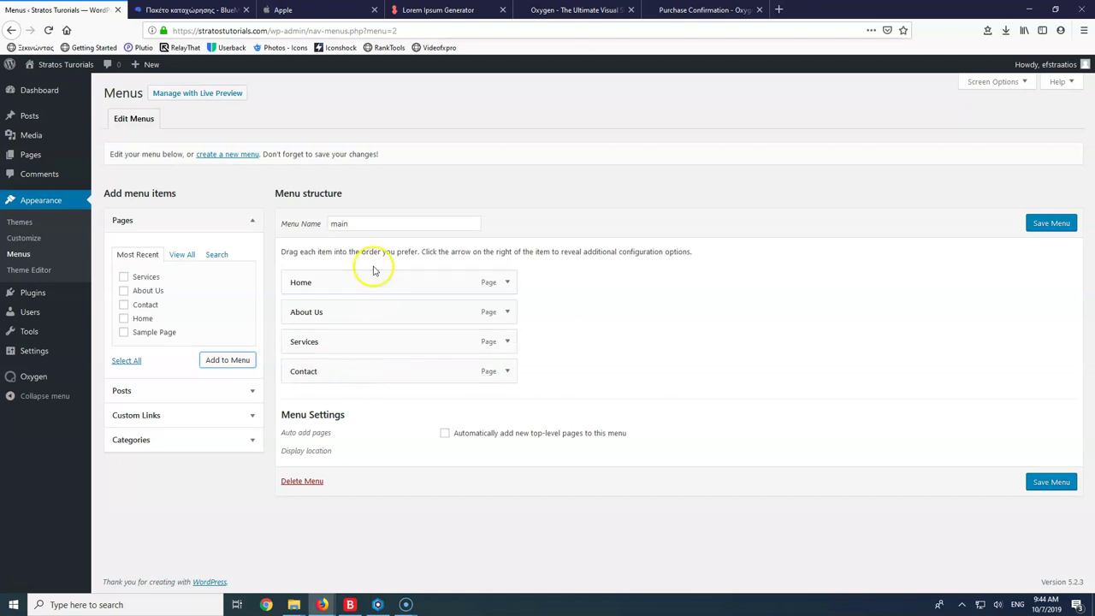
{"action": "left_click_drag", "start_coordinate": [350, 343], "coordinate": [370, 345]}
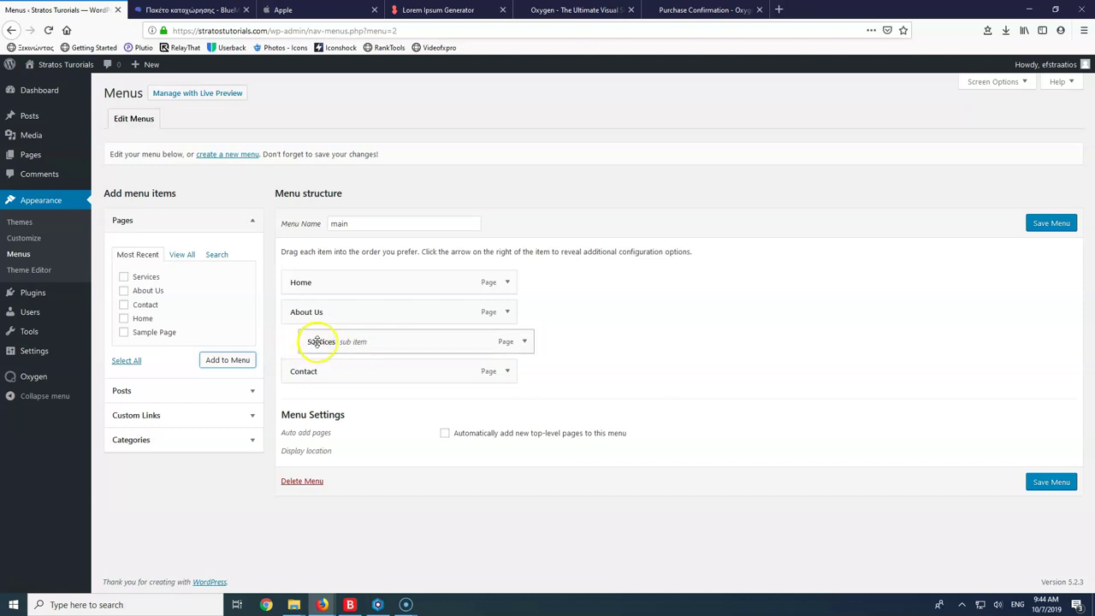
{"action": "left_click_drag", "start_coordinate": [310, 342], "coordinate": [368, 359]}
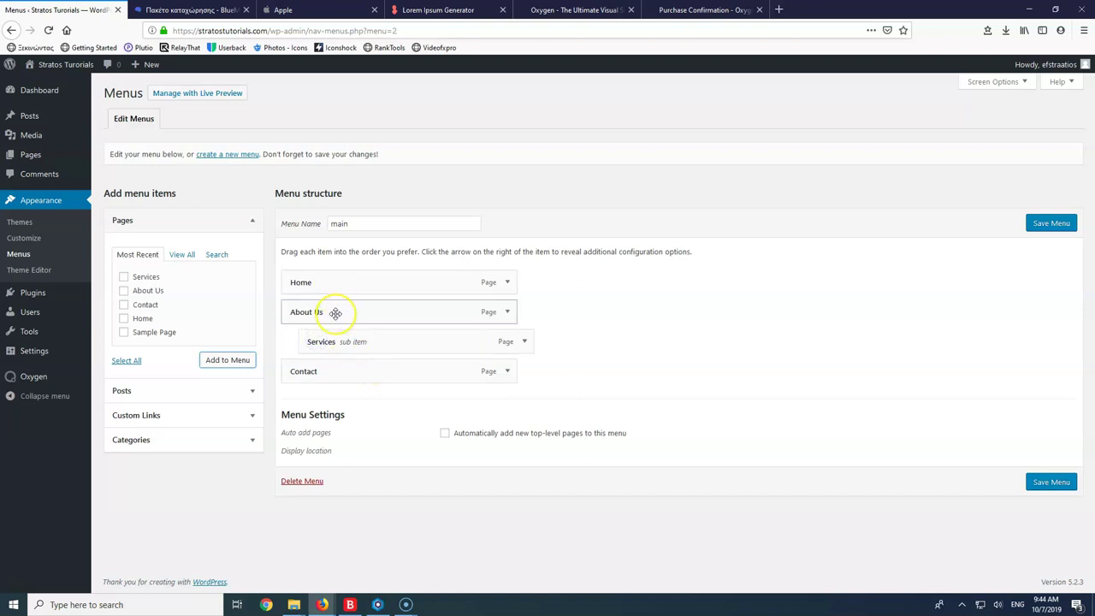
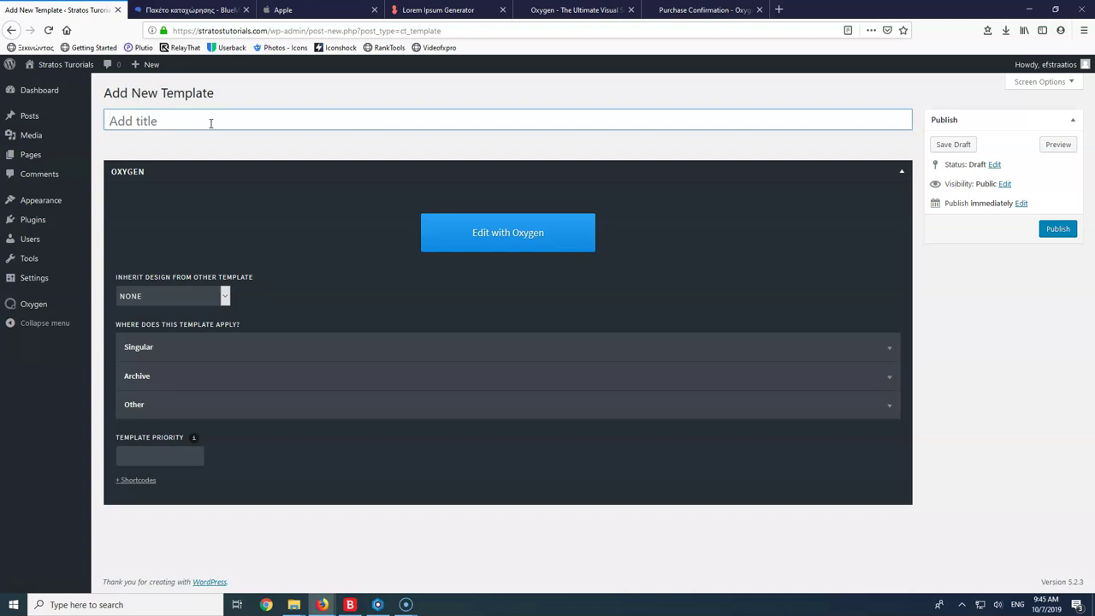
Publish the new template with the title "main" applied to Catch All, and open it in the Oxygen editor
{"action": "type", "text": "main"}
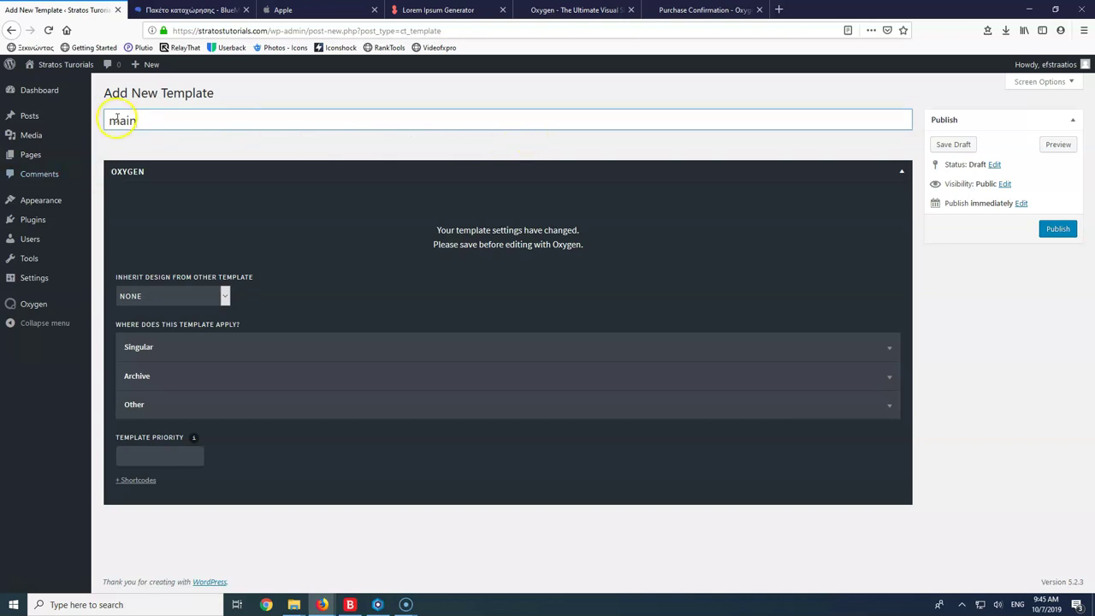
{"action": "left_click", "coordinate": [162, 405]}
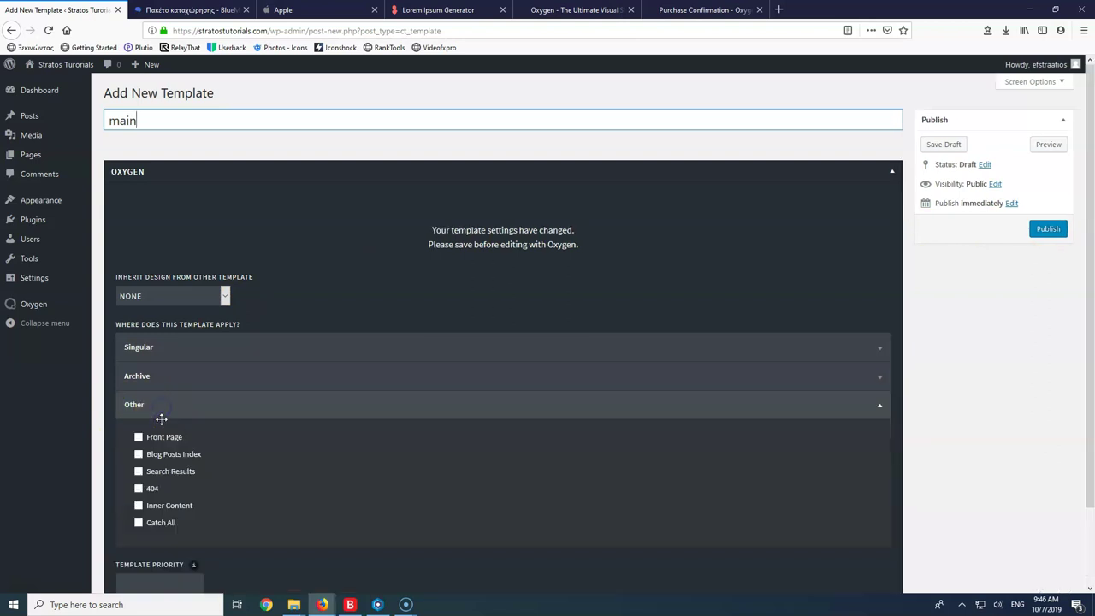
{"action": "left_click", "coordinate": [138, 523]}
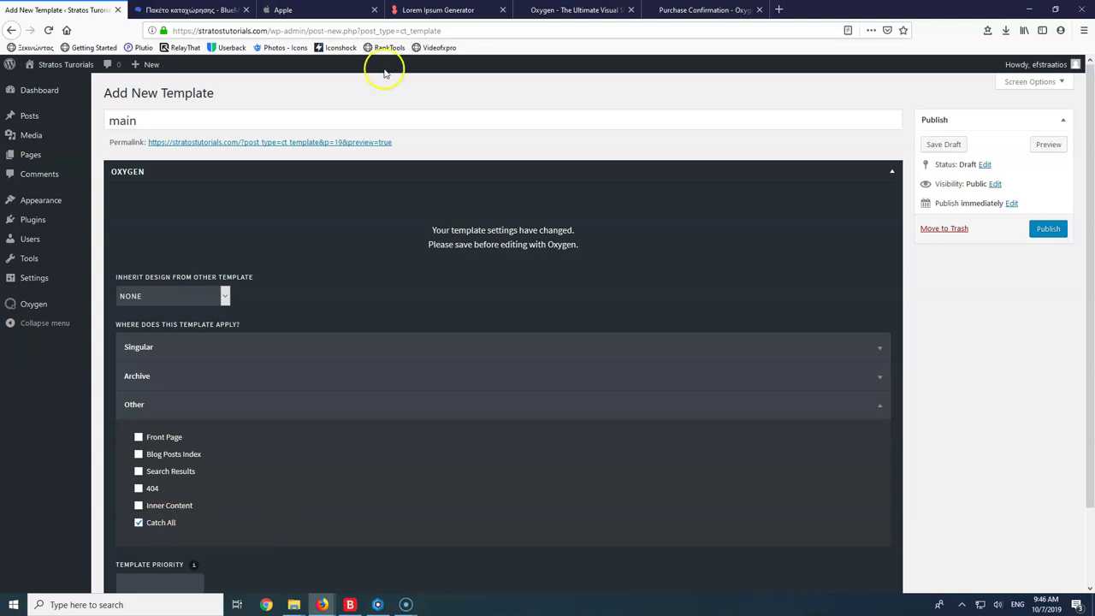
{"action": "left_click", "coordinate": [1038, 229]}
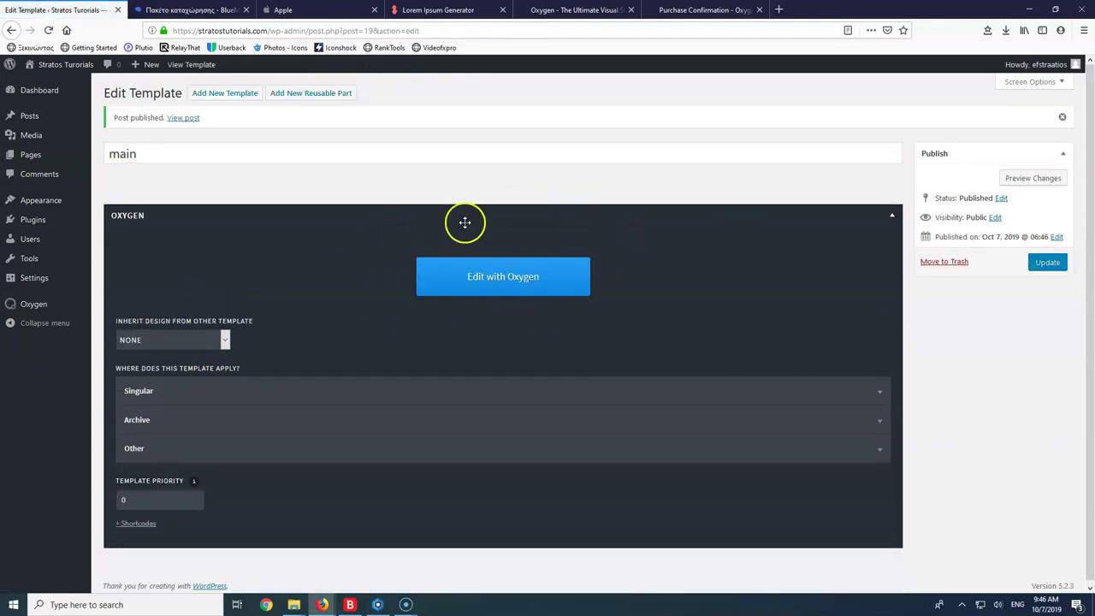
{"action": "left_click", "coordinate": [507, 284]}
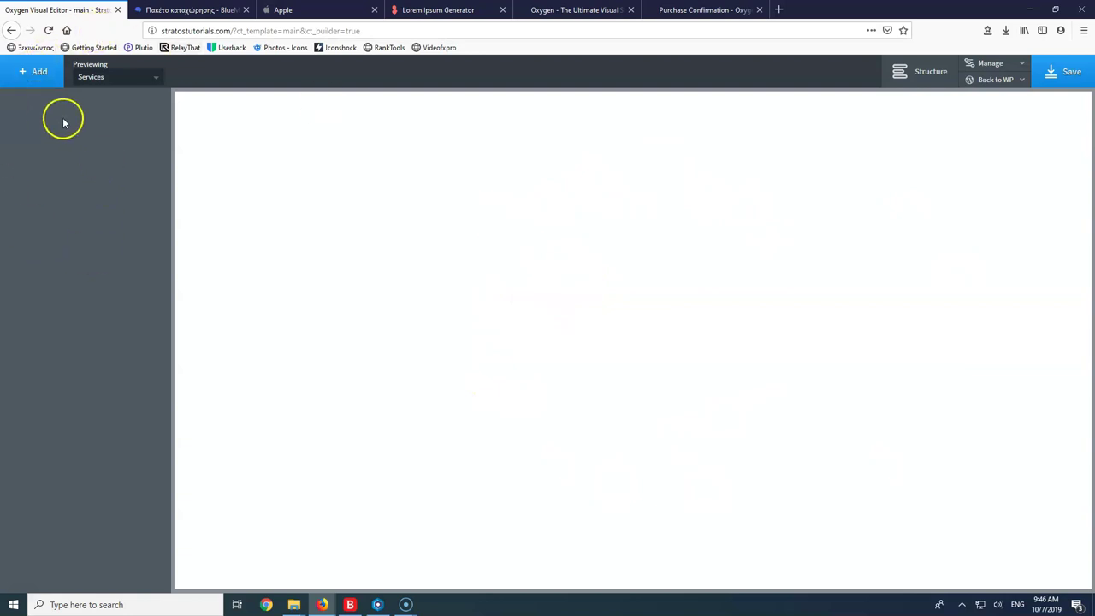
Look over the builder's component library, the template's structure tree and the available settings categories
{"action": "left_click", "coordinate": [31, 70]}
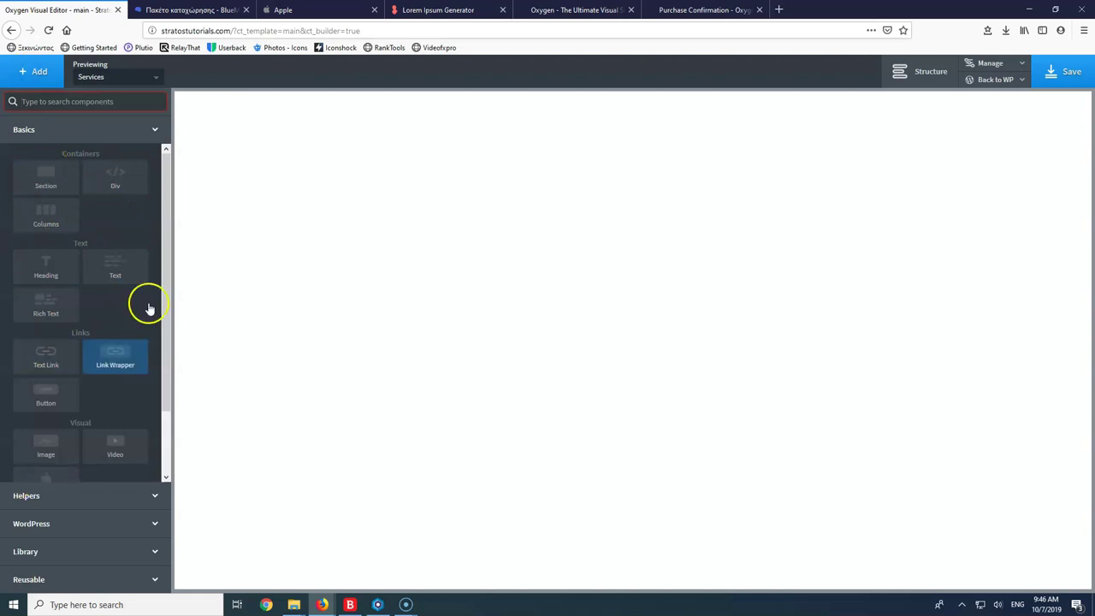
{"action": "left_click", "coordinate": [105, 232]}
{"action": "left_click", "coordinate": [86, 308]}
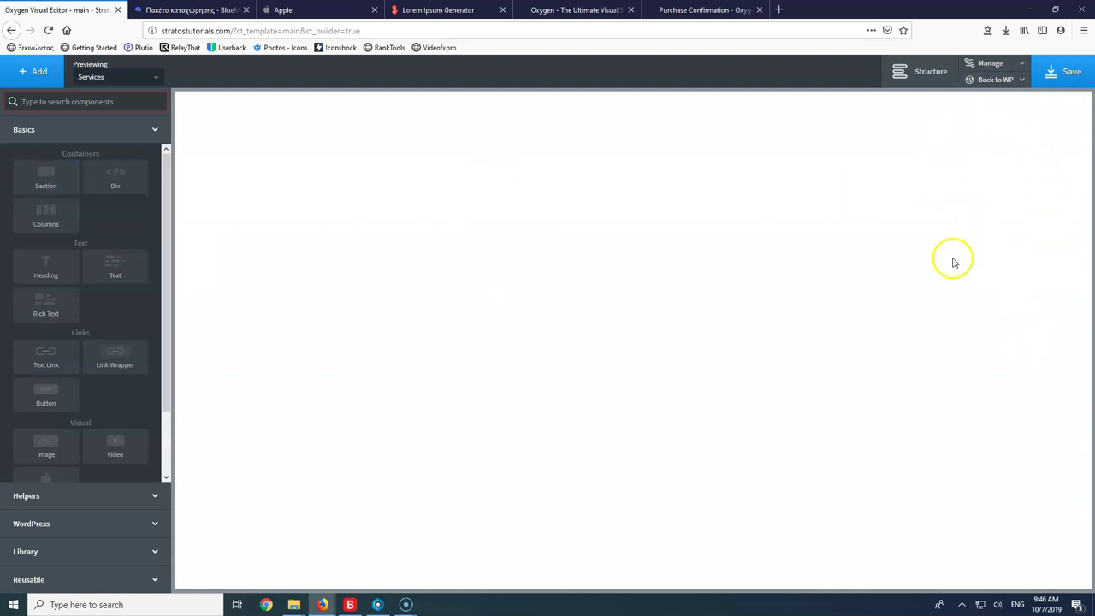
{"action": "left_click", "coordinate": [931, 77]}
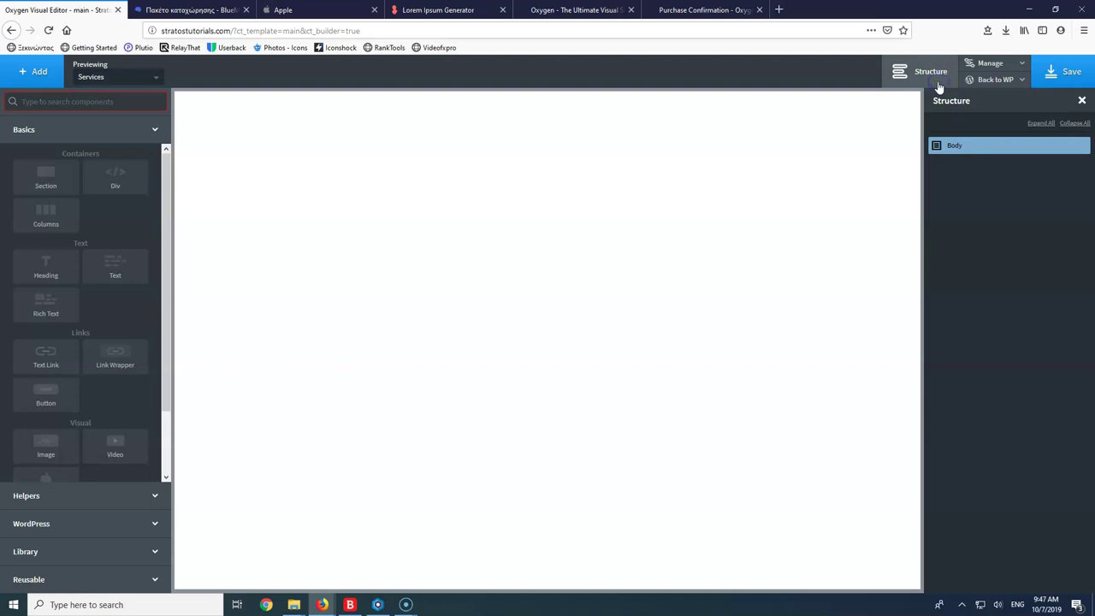
{"action": "left_click", "coordinate": [1082, 100]}
{"action": "left_click", "coordinate": [1014, 68]}
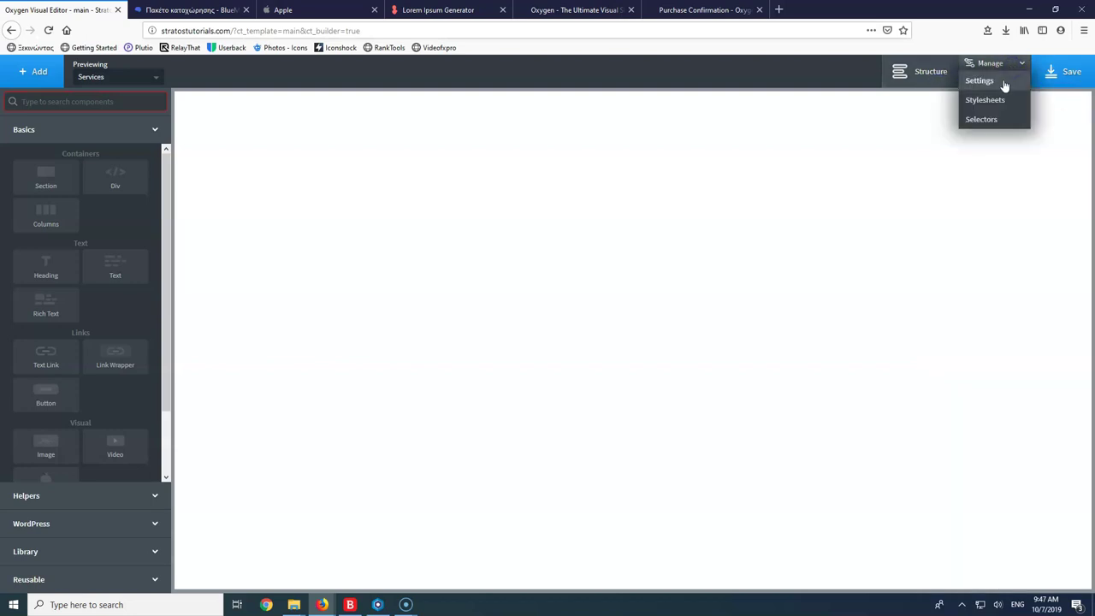
{"action": "left_click", "coordinate": [981, 81]}
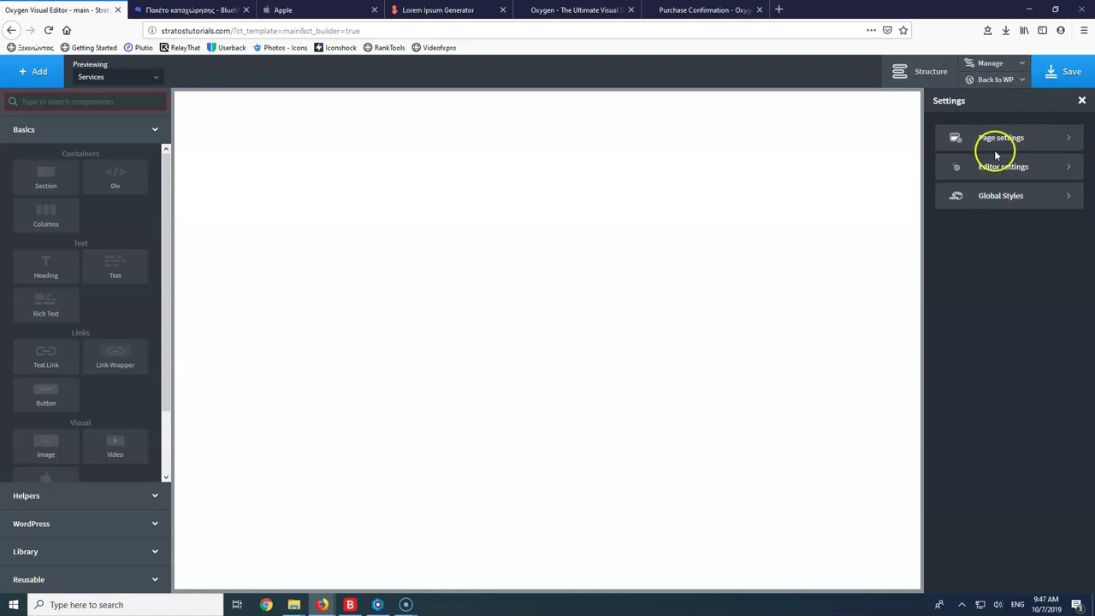
{"action": "left_click", "coordinate": [1081, 102]}
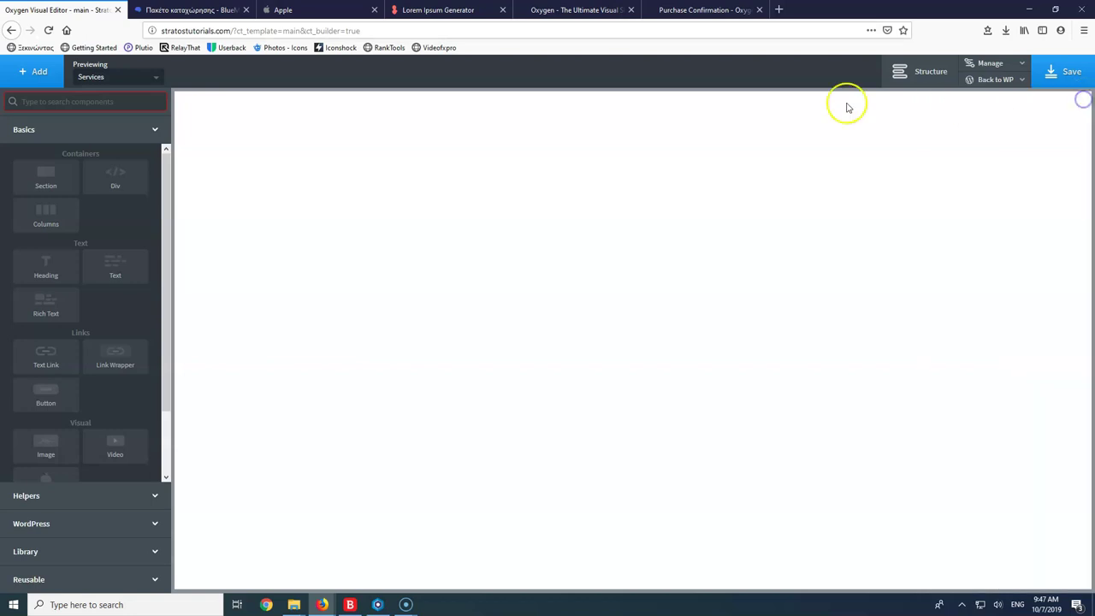
Search the components for "header" and add a Header Builder to the template
{"action": "left_click", "coordinate": [98, 101]}
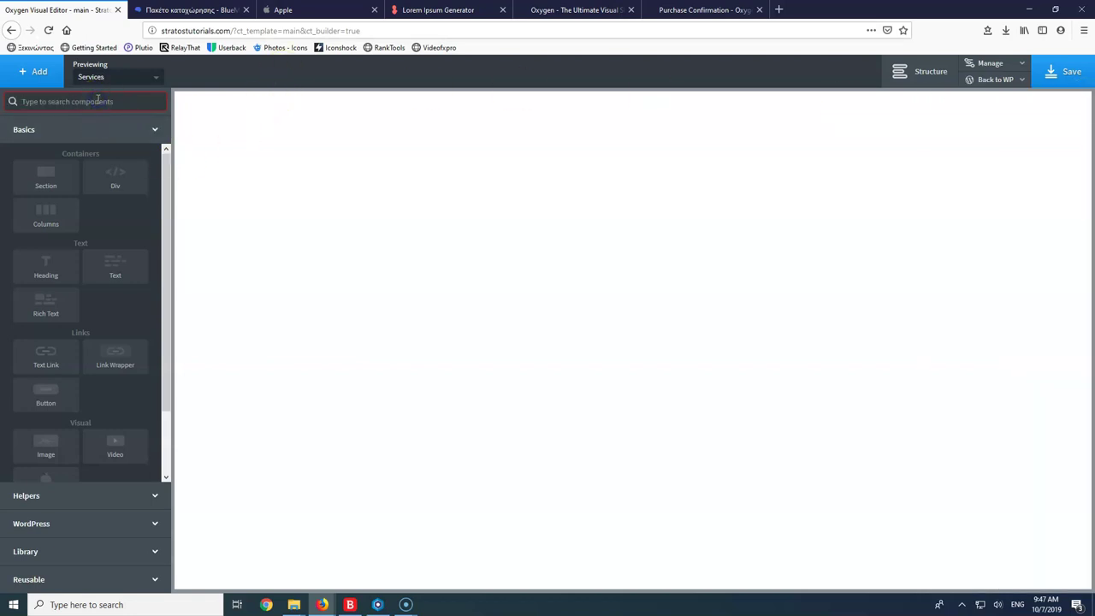
{"action": "type", "text": "header"}
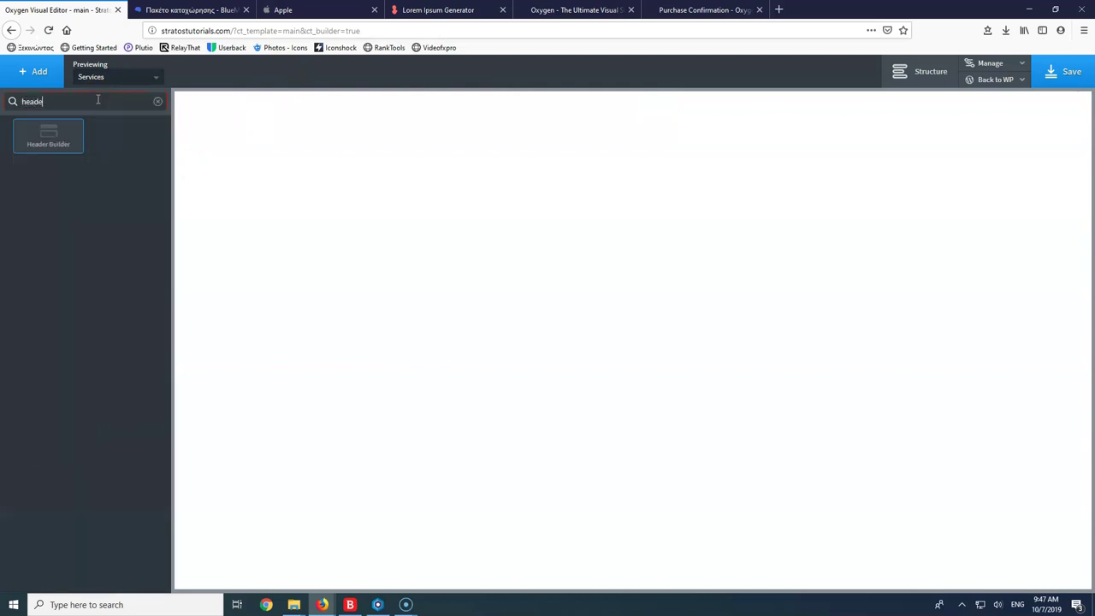
{"action": "left_click", "coordinate": [53, 137]}
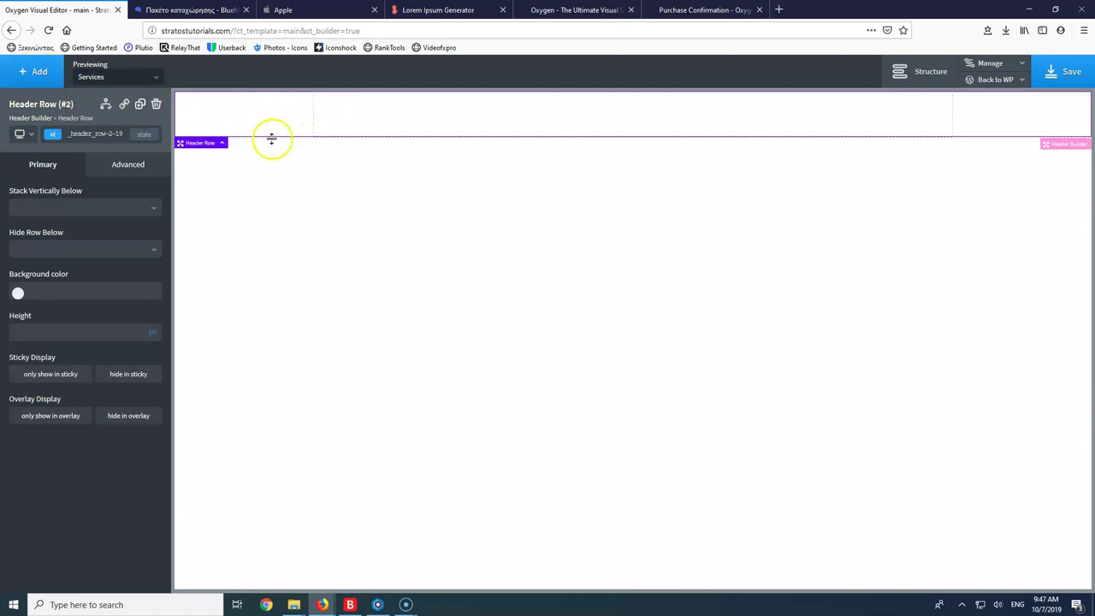
Show the template's structure tree and inspect the properties of the Header Builder and its header row
{"action": "left_click", "coordinate": [22, 74]}
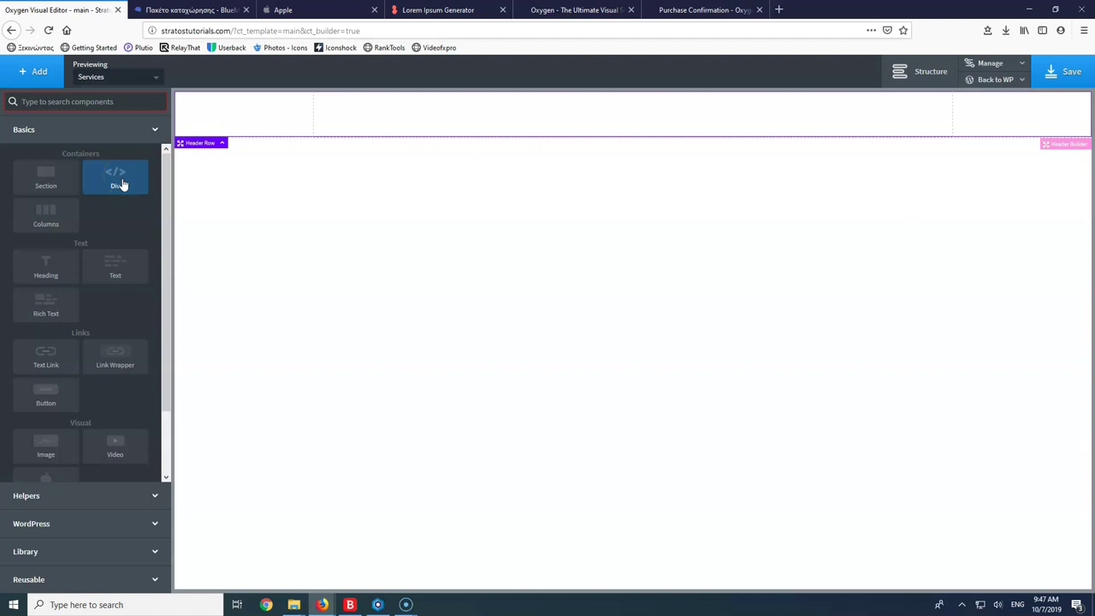
{"action": "left_click_drag", "start_coordinate": [128, 185], "coordinate": [86, 156]}
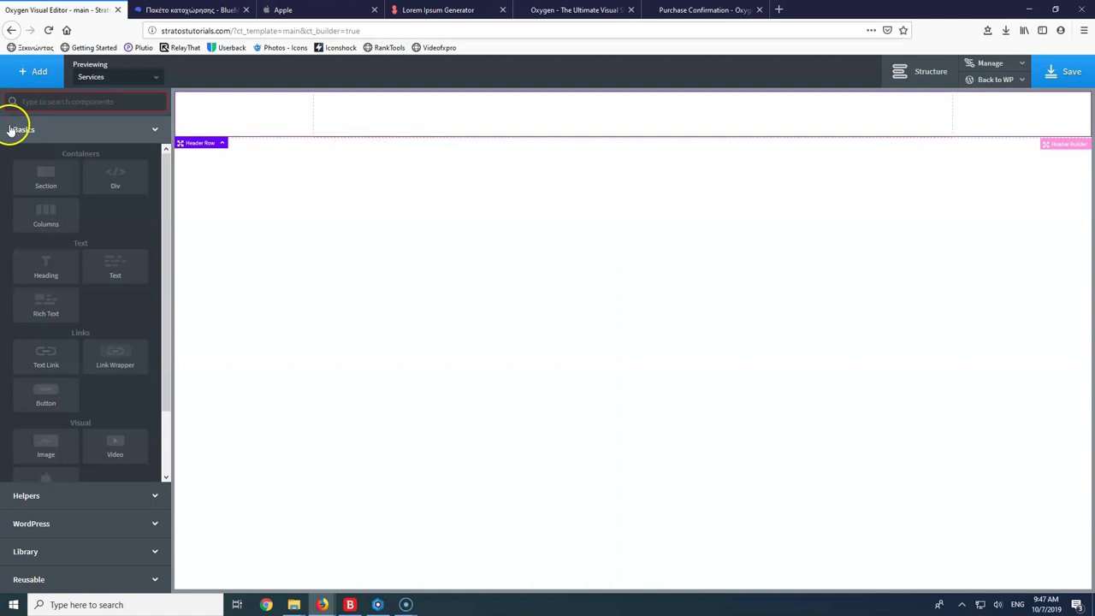
{"action": "left_click", "coordinate": [919, 76]}
{"action": "left_click", "coordinate": [978, 166]}
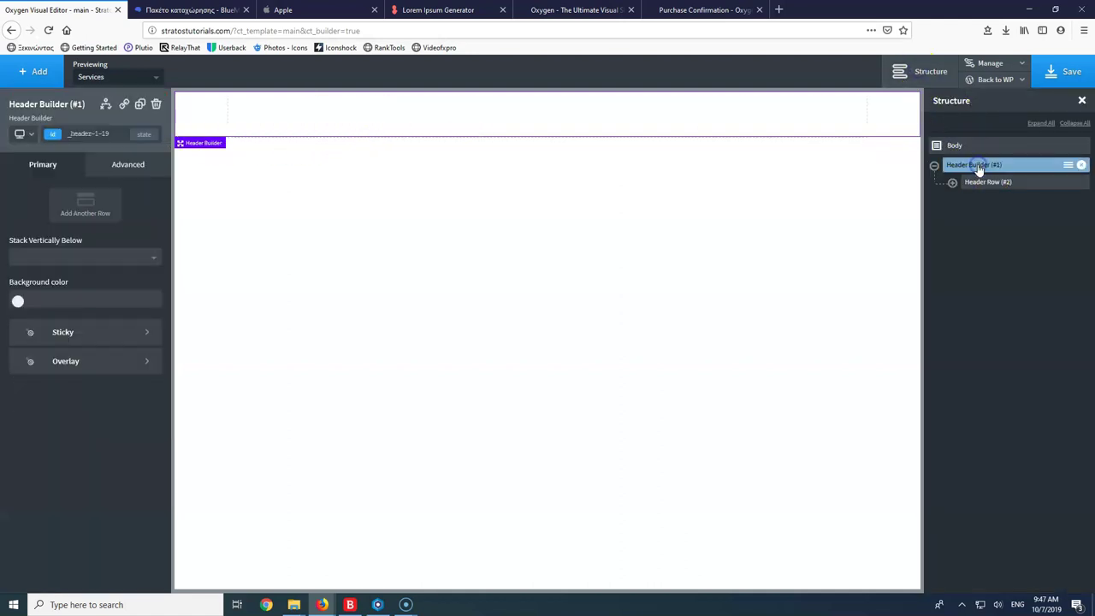
{"action": "left_click", "coordinate": [359, 126]}
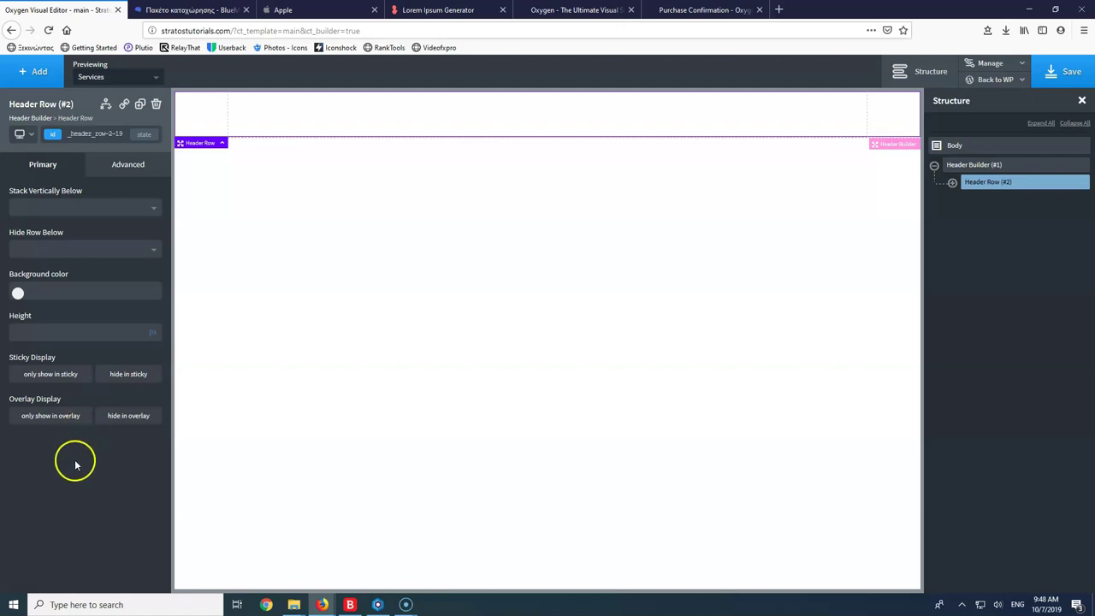
Add a Columns component inside the header row, and reselect the row
{"action": "left_click", "coordinate": [34, 71]}
{"action": "left_click", "coordinate": [41, 221]}
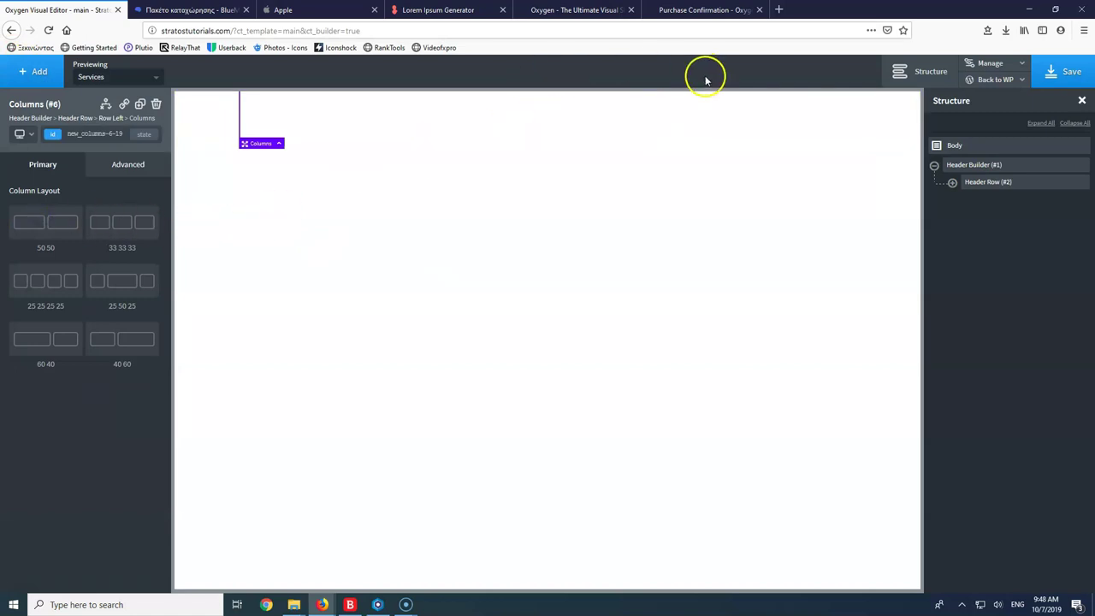
{"action": "left_click", "coordinate": [291, 115]}
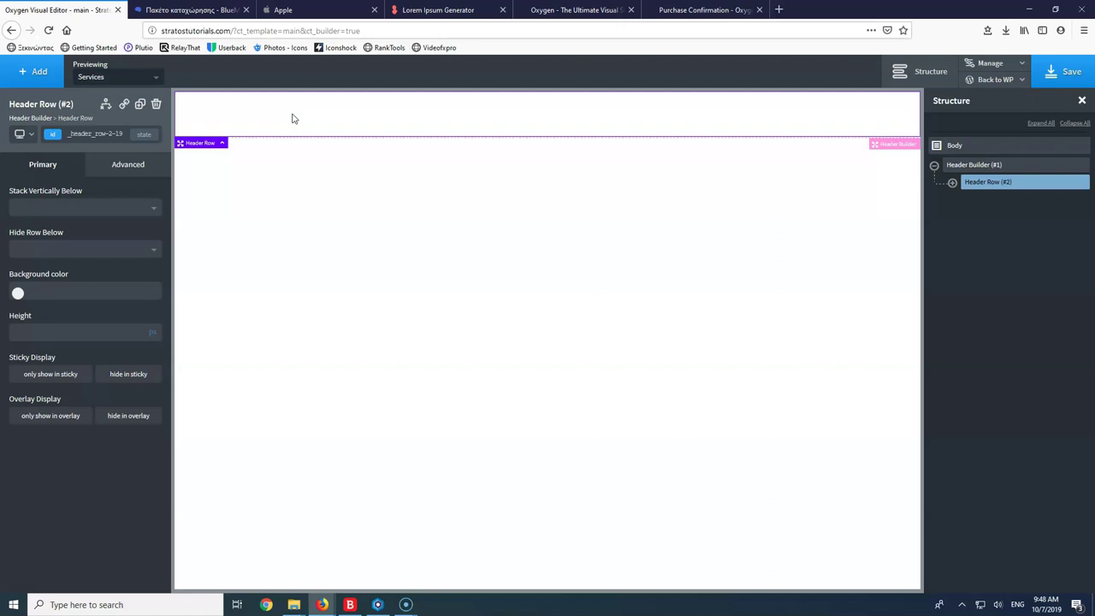
Apply the 50 50 layout to the Columns component in the header row's left area, and delete that component
{"action": "left_click", "coordinate": [952, 182]}
{"action": "left_click", "coordinate": [971, 199]}
{"action": "left_click", "coordinate": [1009, 215]}
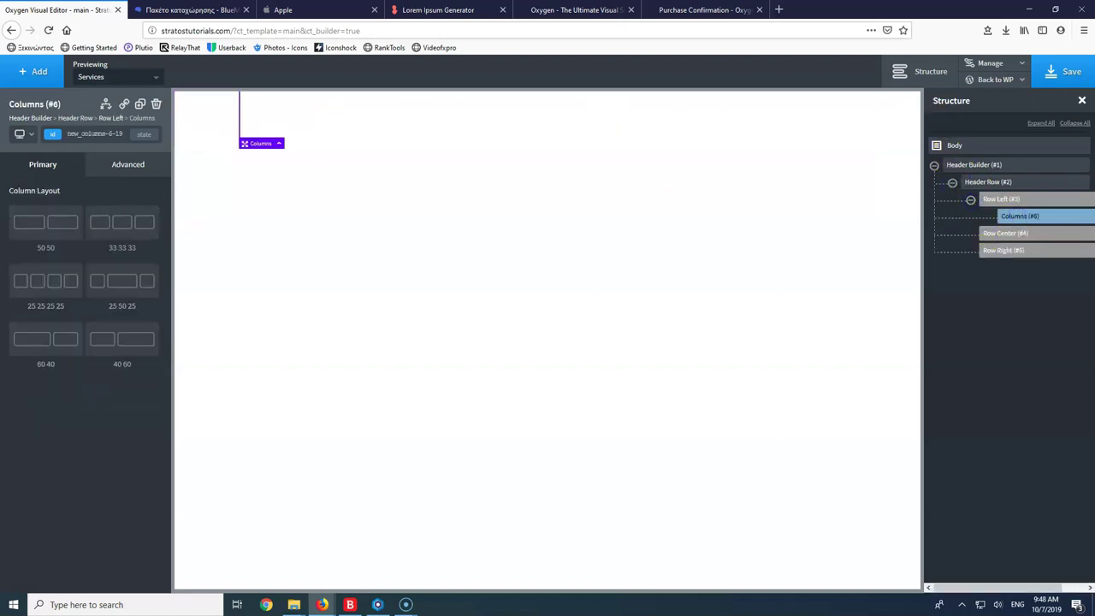
{"action": "left_click", "coordinate": [36, 224]}
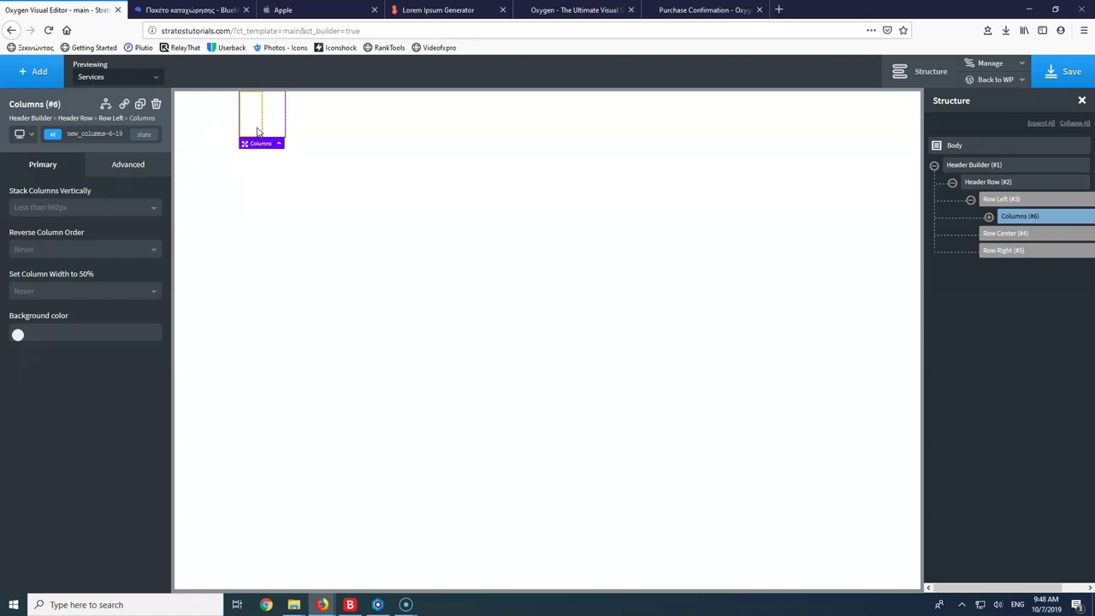
{"action": "left_click", "coordinate": [155, 104]}
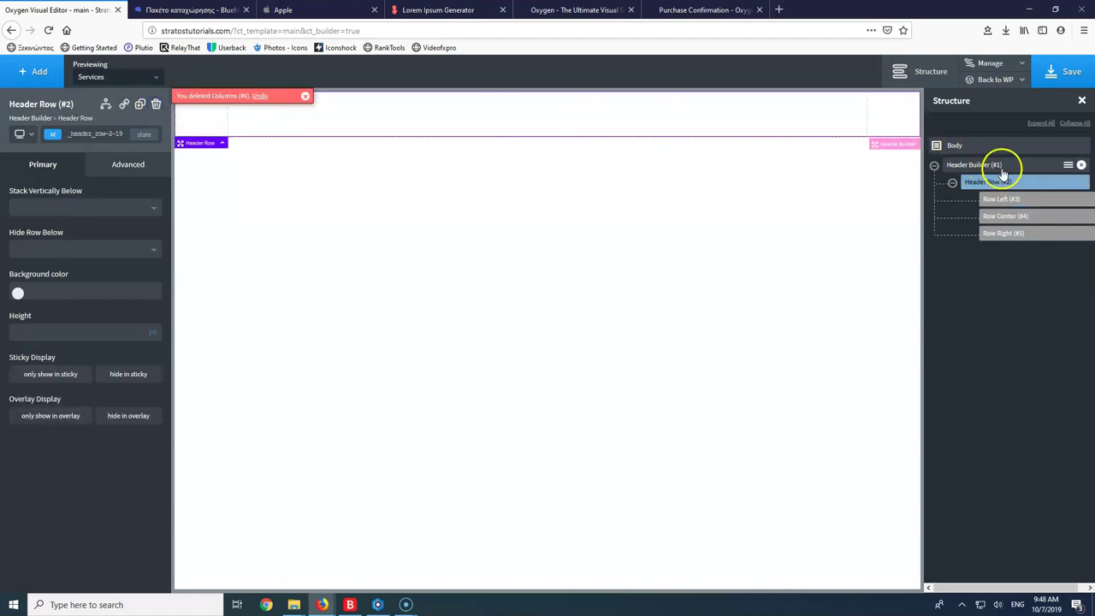
Hide and reshow the structure tree, inspect the Body and Header Builder elements, and dismiss the deletion notice
{"action": "left_click", "coordinate": [996, 63]}
{"action": "left_click", "coordinate": [933, 73]}
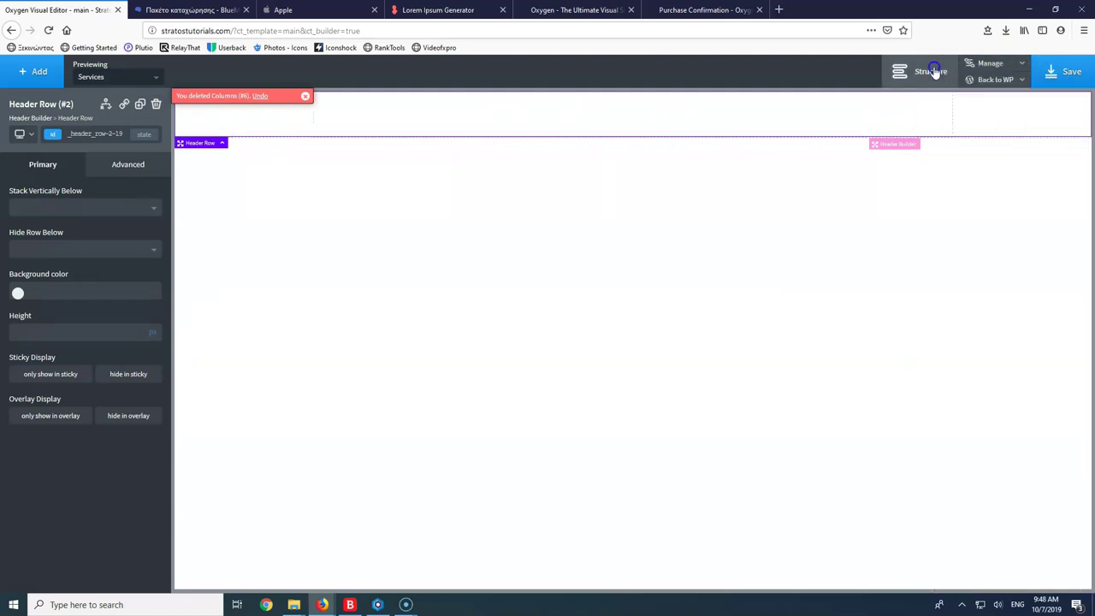
{"action": "left_click", "coordinate": [935, 72]}
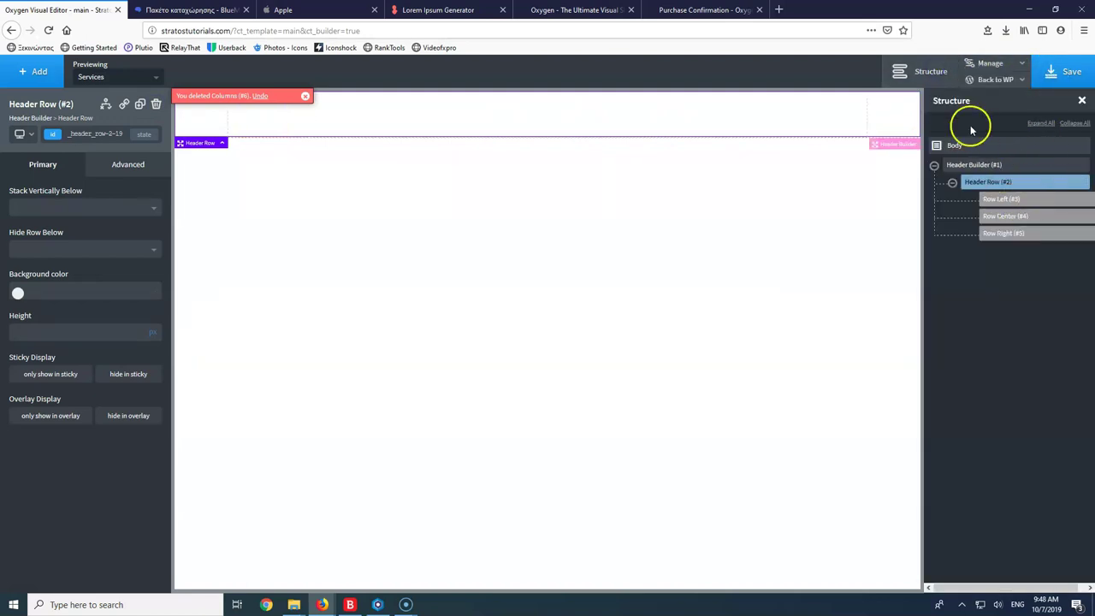
{"action": "left_click", "coordinate": [947, 150]}
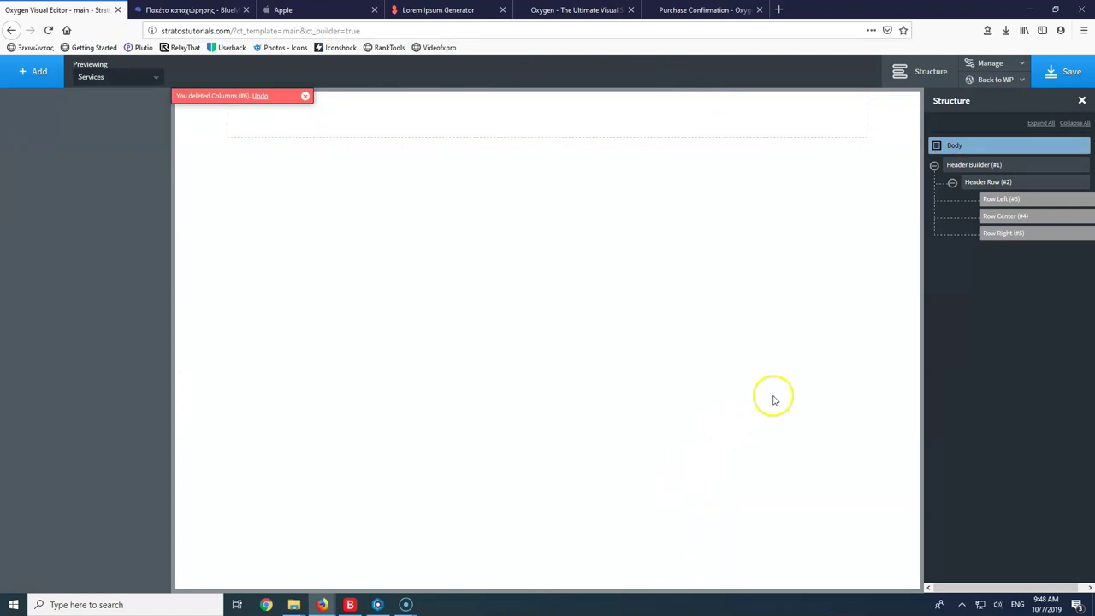
{"action": "left_click", "coordinate": [983, 165]}
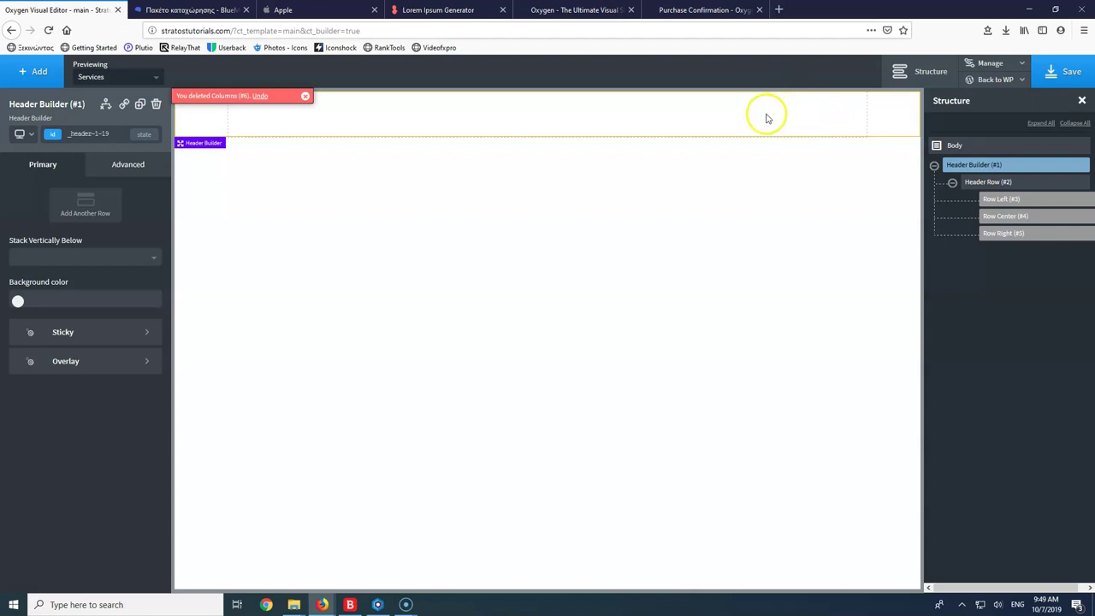
{"action": "left_click", "coordinate": [307, 98]}
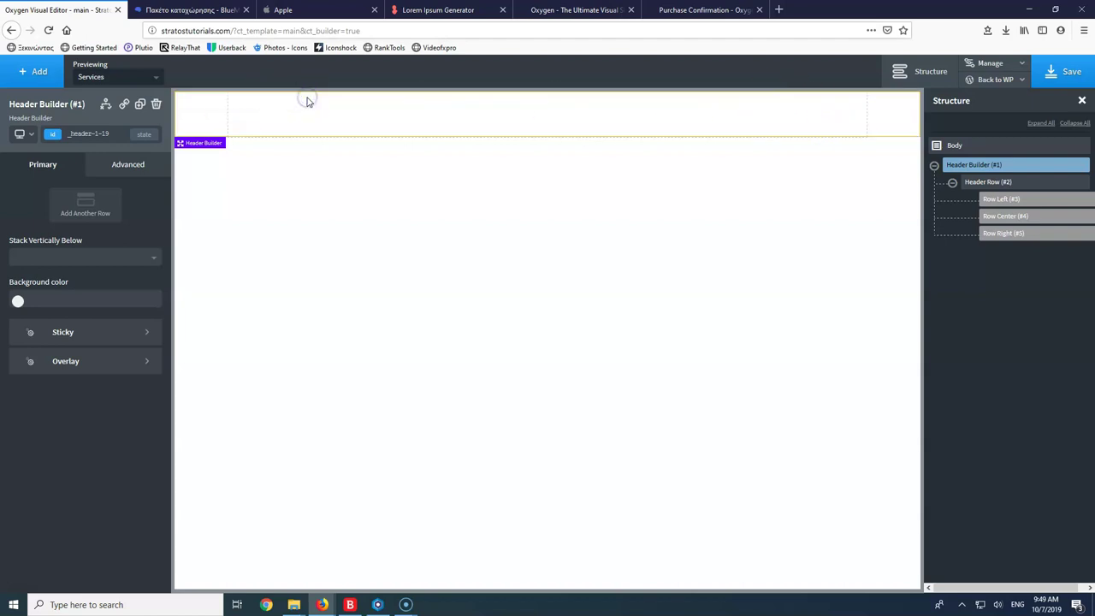
Add a Link Wrapper to the header row's left area with an Image inside it, and expand the wrapper in the structure tree
{"action": "left_click", "coordinate": [43, 73]}
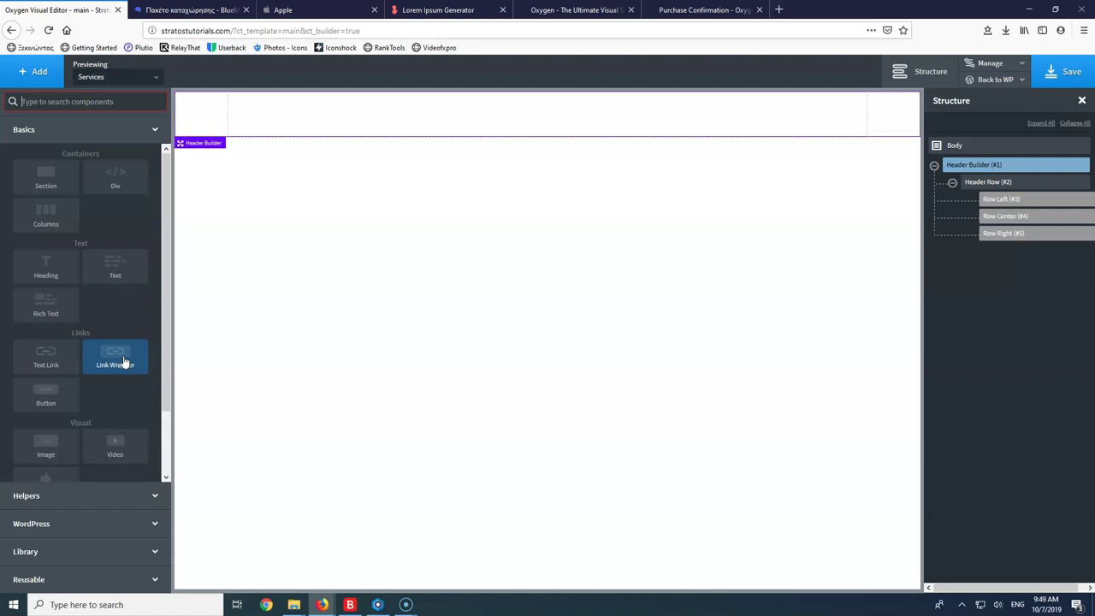
{"action": "left_click", "coordinate": [124, 363]}
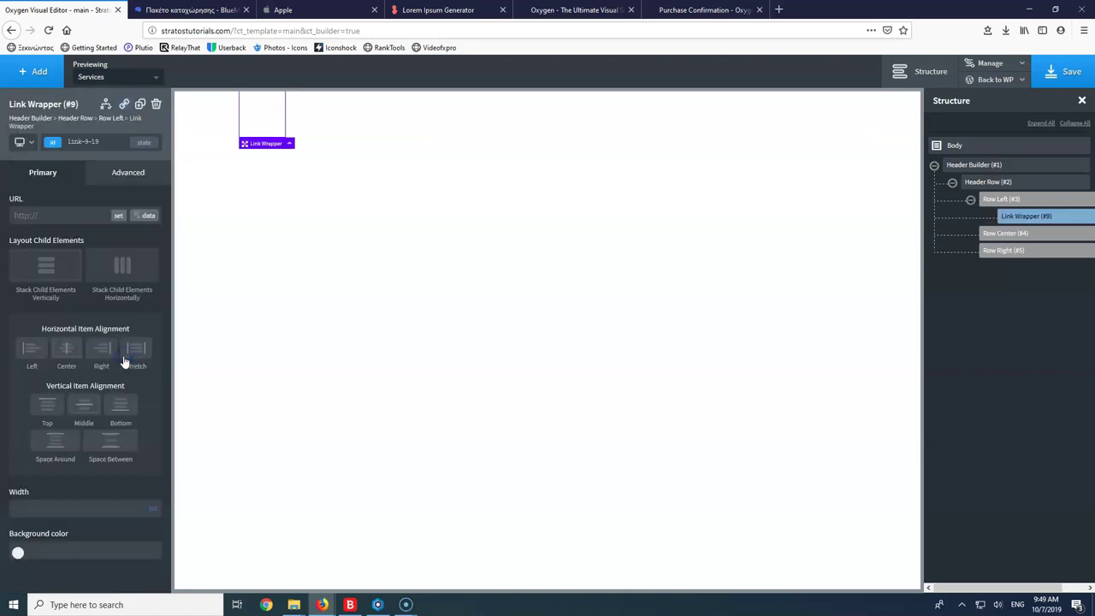
{"action": "left_click", "coordinate": [34, 66]}
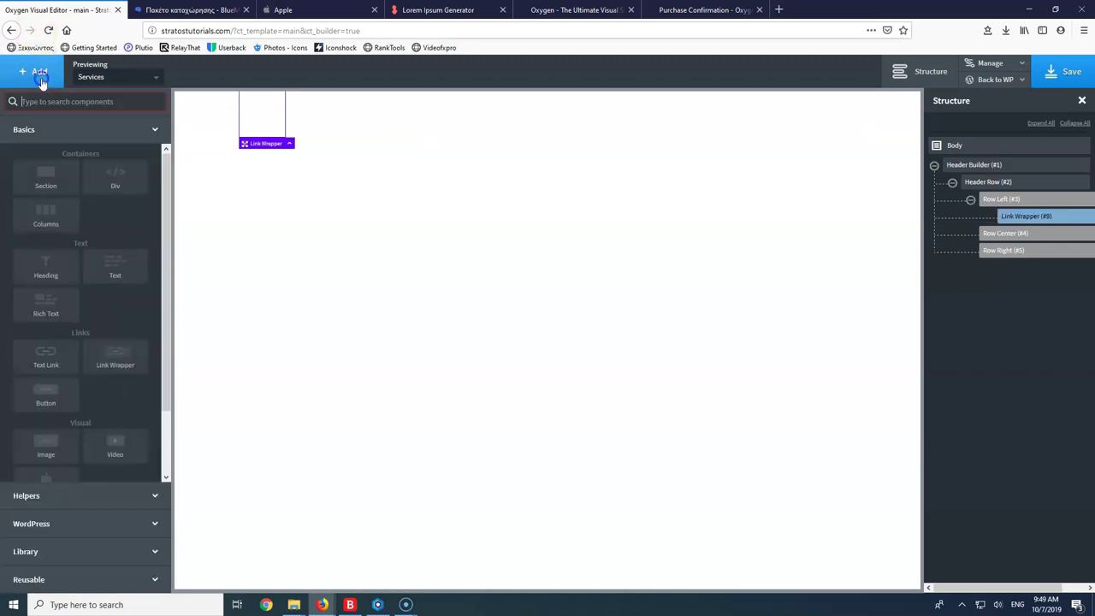
{"action": "left_click", "coordinate": [45, 451]}
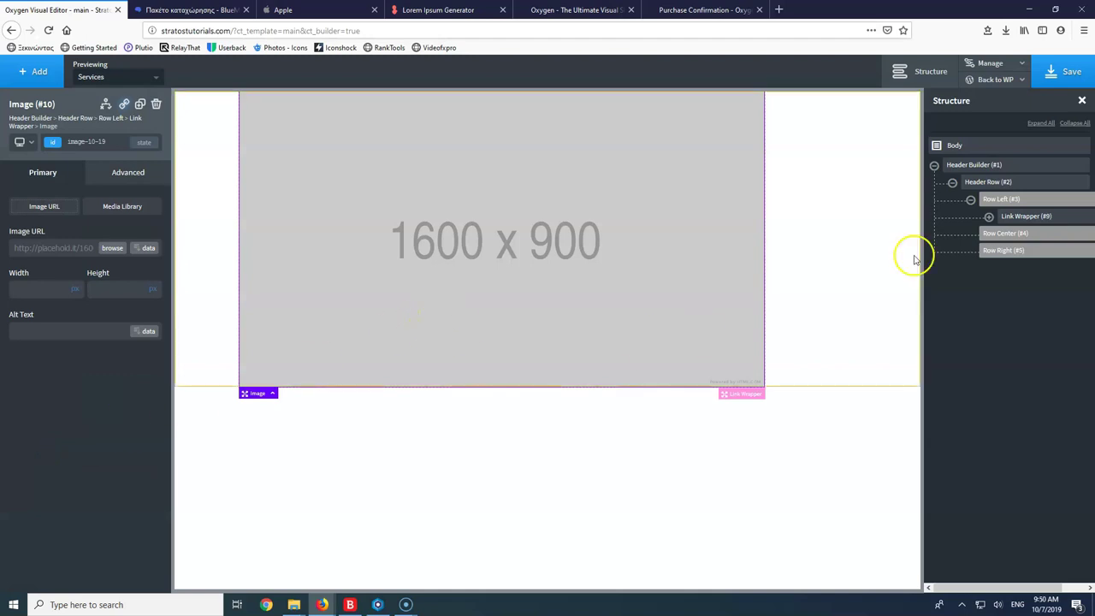
{"action": "left_click", "coordinate": [990, 217]}
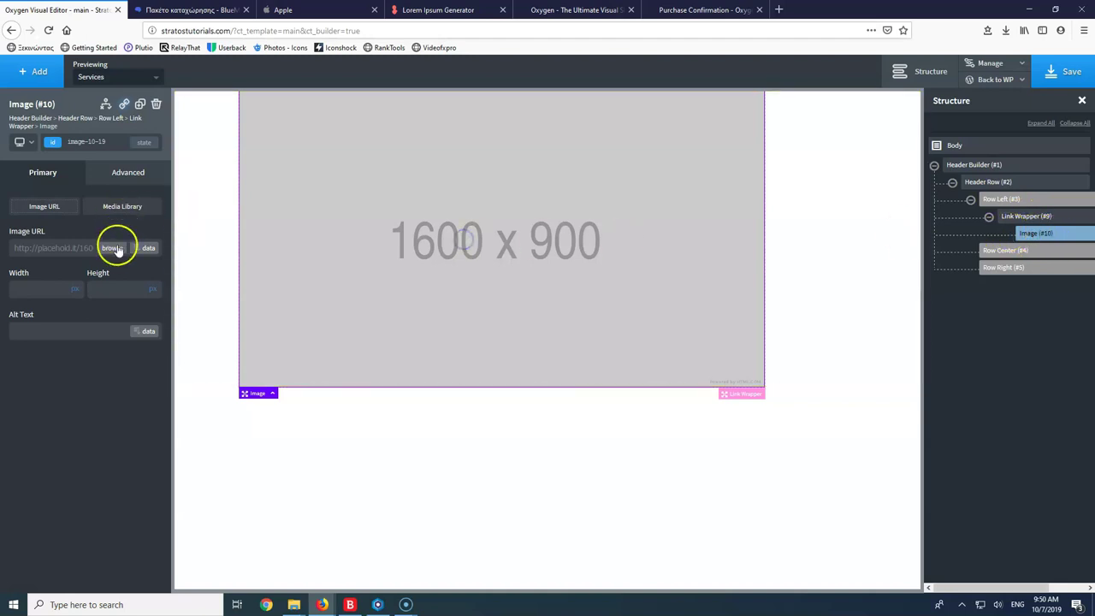
Start a file upload for the header image and browse to the Photos folder inside Documents > 1pc.gr
{"action": "left_click", "coordinate": [111, 248]}
{"action": "left_click", "coordinate": [536, 308]}
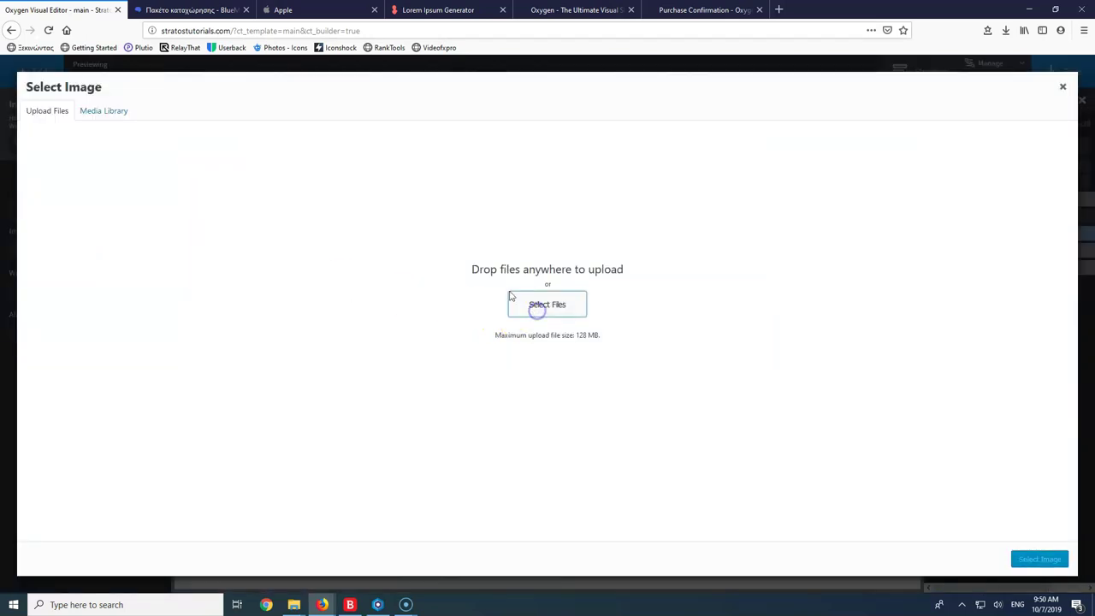
{"action": "left_click_drag", "start_coordinate": [294, 288], "coordinate": [290, 244]}
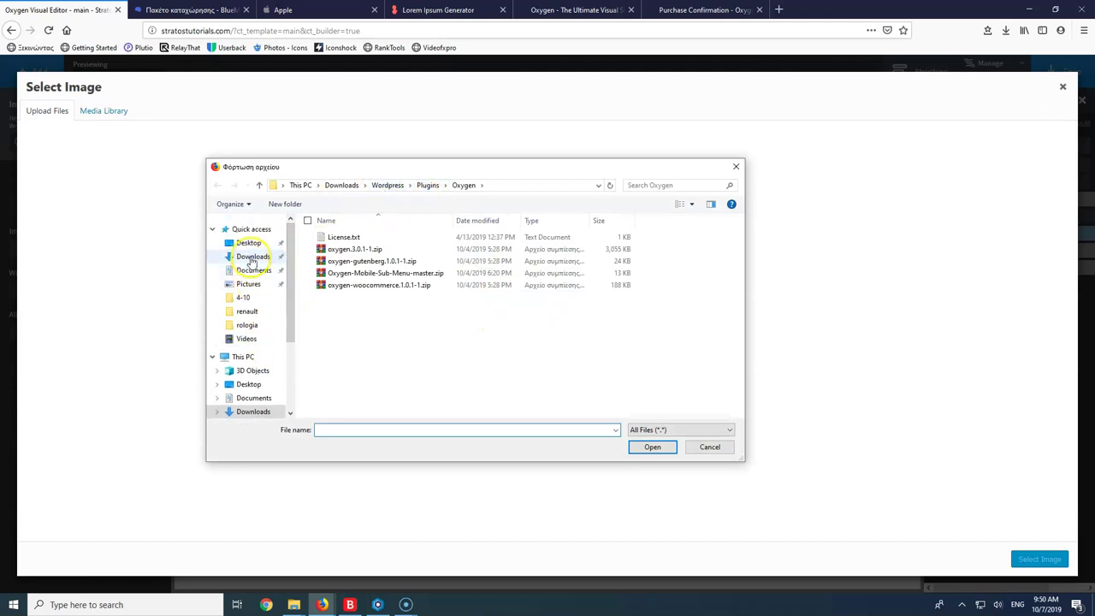
{"action": "left_click", "coordinate": [252, 271]}
{"action": "double_click", "coordinate": [329, 238]}
{"action": "double_click", "coordinate": [330, 238]}
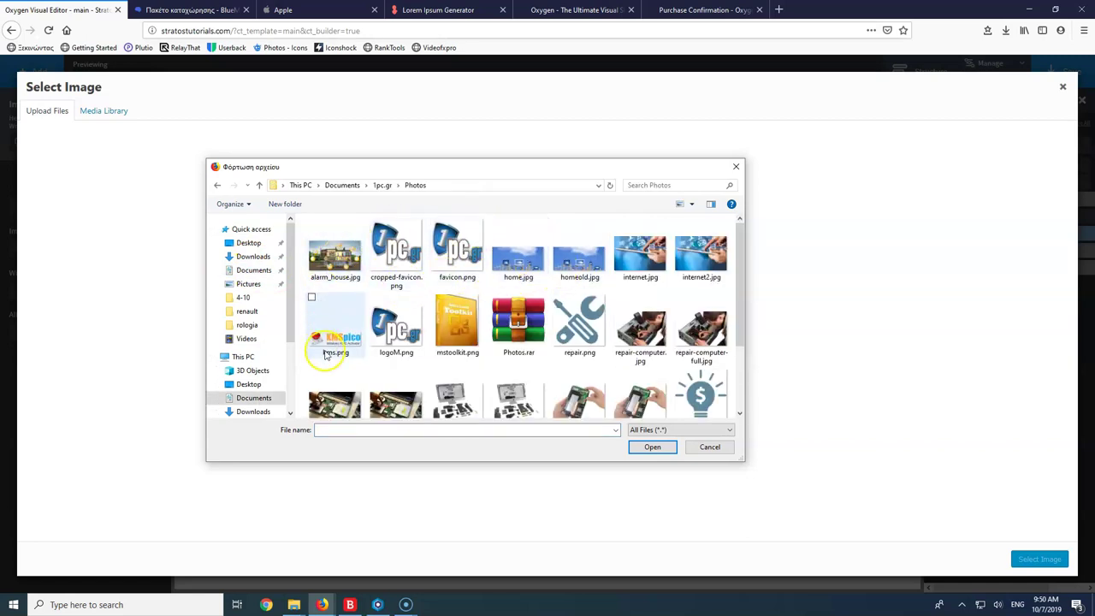
Rename the image file logoM.png in the Photos folder as logo.png
{"action": "left_click", "coordinate": [402, 331]}
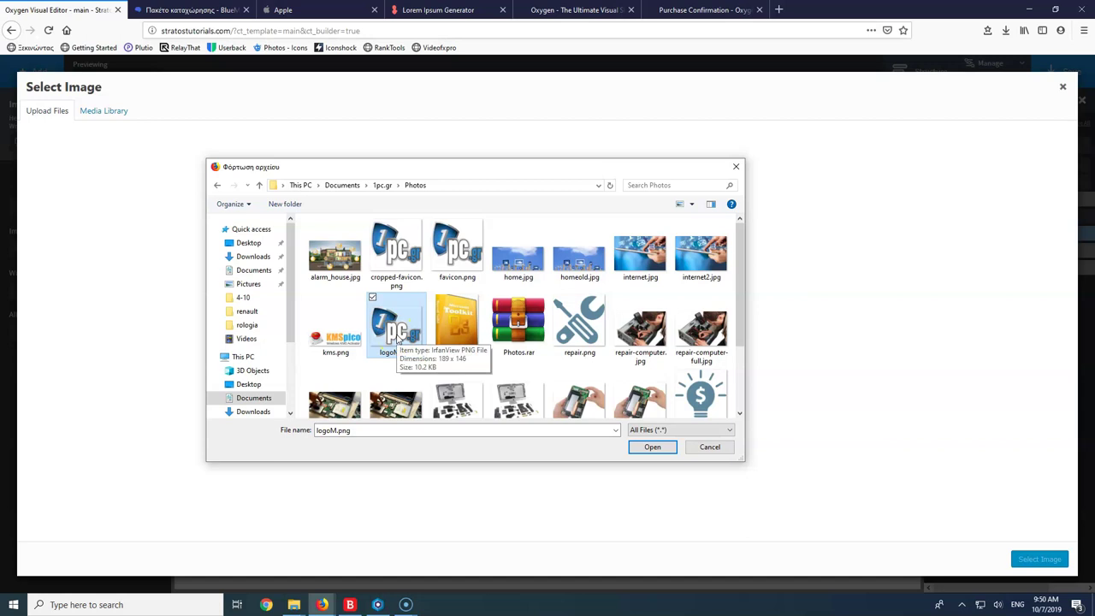
{"action": "right_click", "coordinate": [397, 339]}
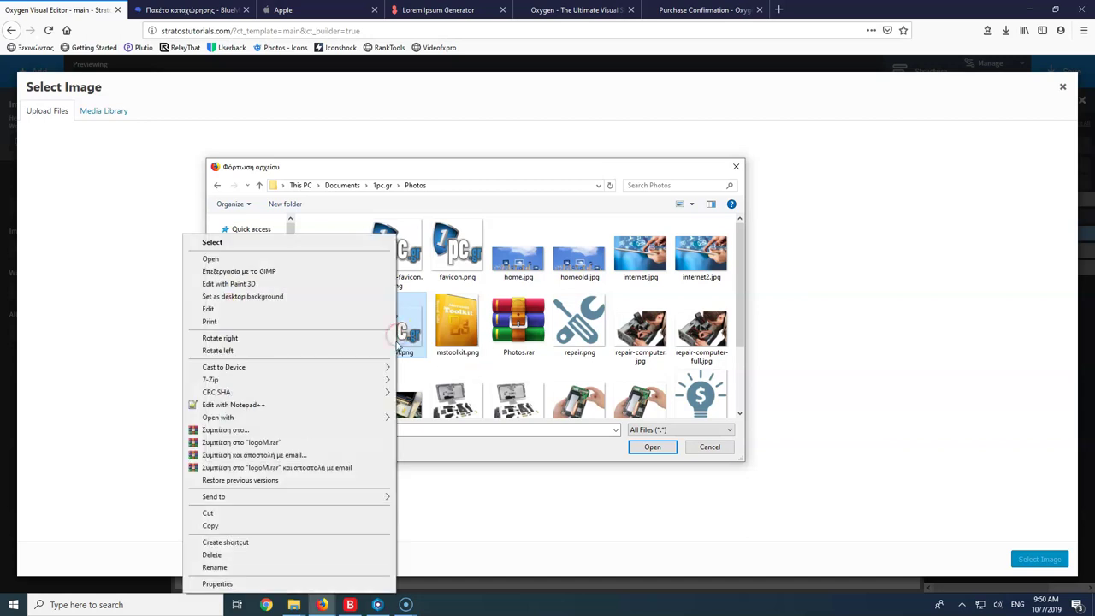
{"action": "left_click", "coordinate": [351, 566]}
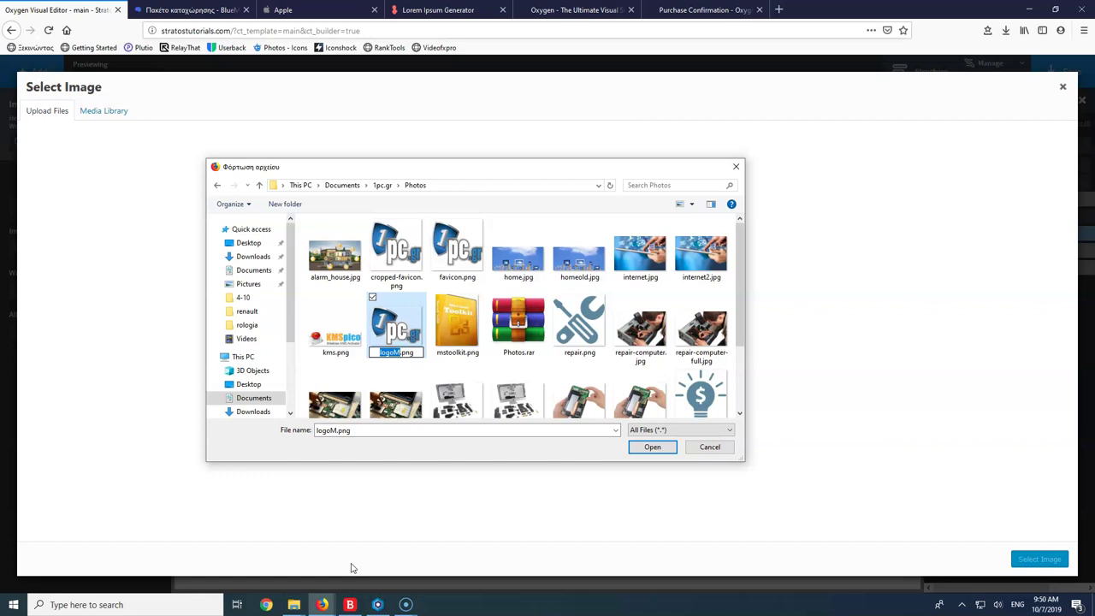
{"action": "key", "text": "BackSpace"}
{"action": "left_click", "coordinate": [357, 566]}
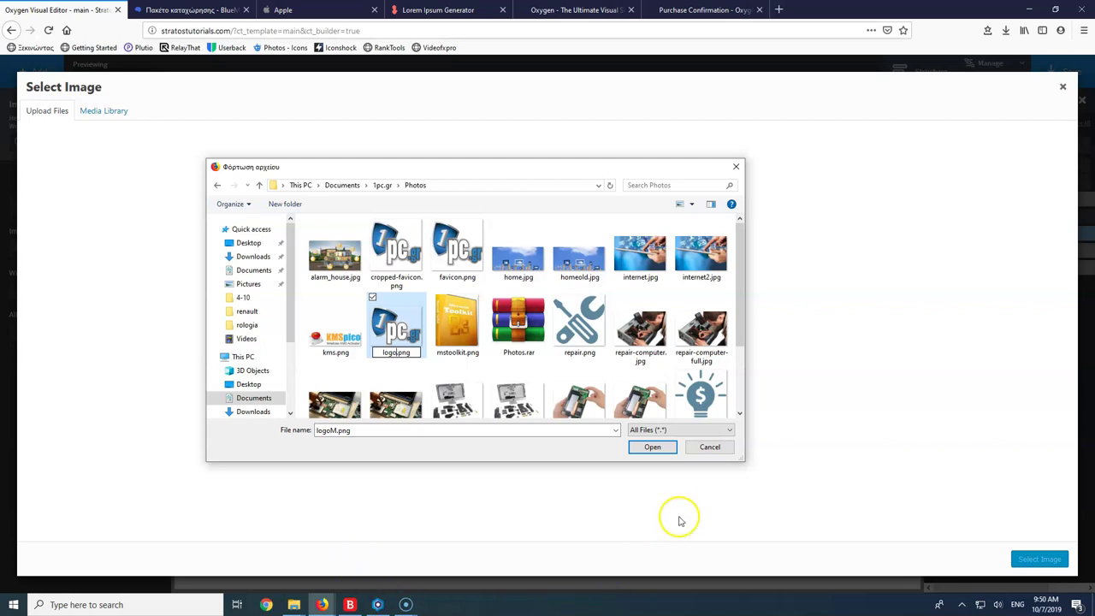
Try to upload logo.png to the media library, and close the image selection dialog
{"action": "left_click", "coordinate": [661, 450]}
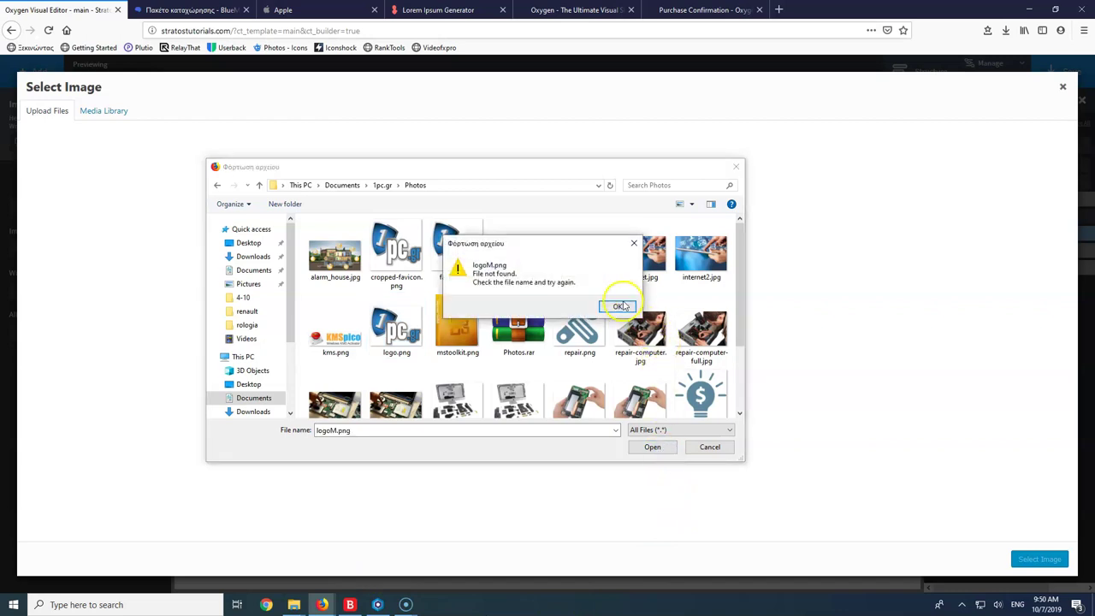
{"action": "left_click", "coordinate": [619, 306]}
{"action": "left_click", "coordinate": [396, 325]}
{"action": "left_click", "coordinate": [656, 452]}
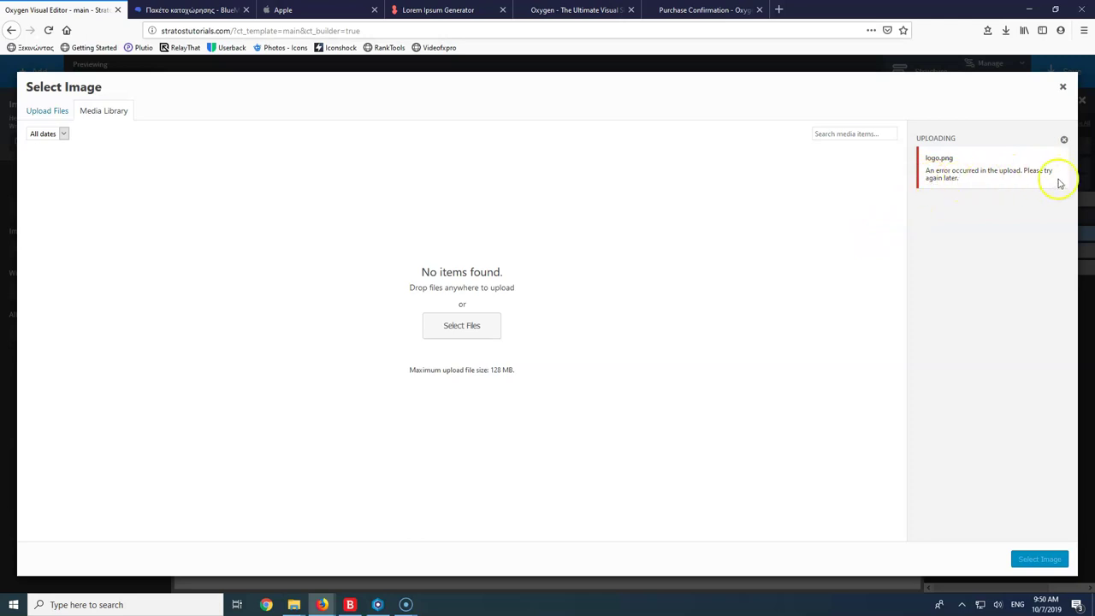
{"action": "left_click", "coordinate": [1062, 87]}
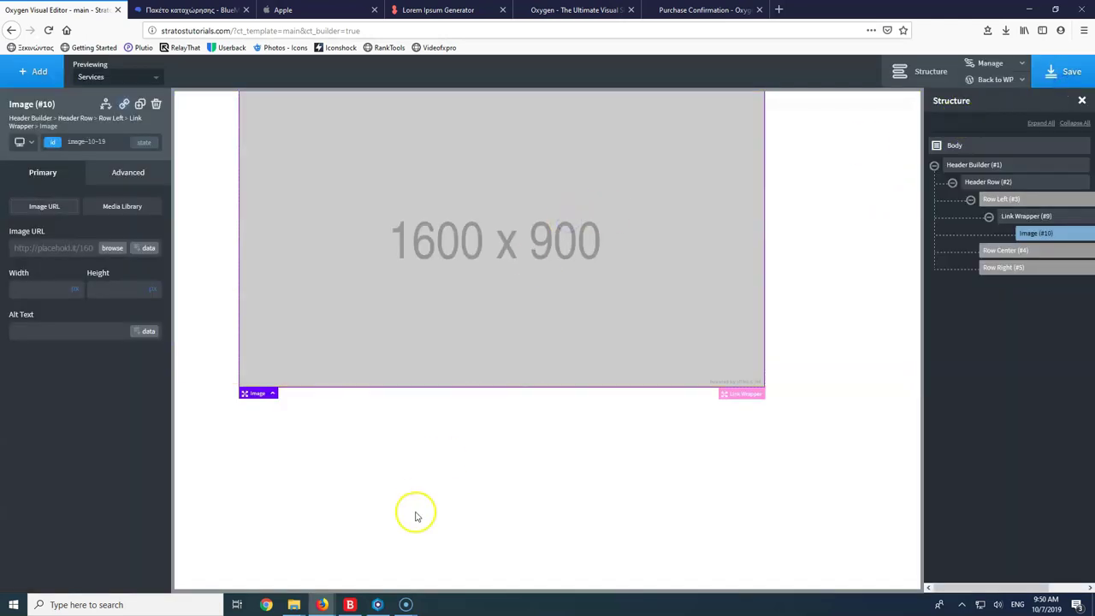
{"action": "left_click", "coordinate": [442, 504]}
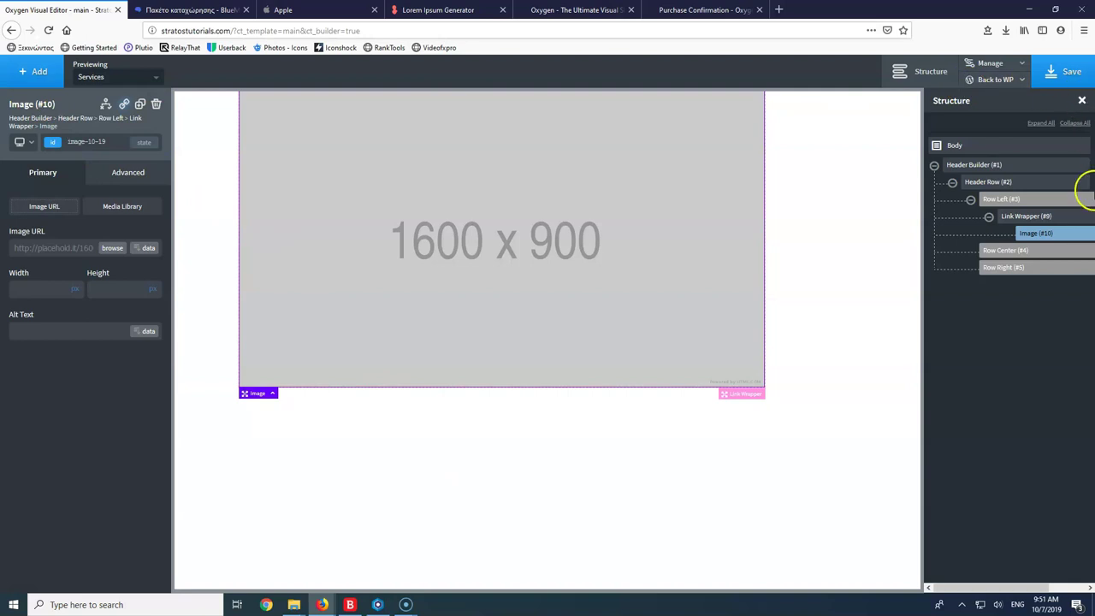
Search the components for "menu", add a Menu, move it into the header's Row Right, and assign the "main" menu to it
{"action": "left_click", "coordinate": [30, 76]}
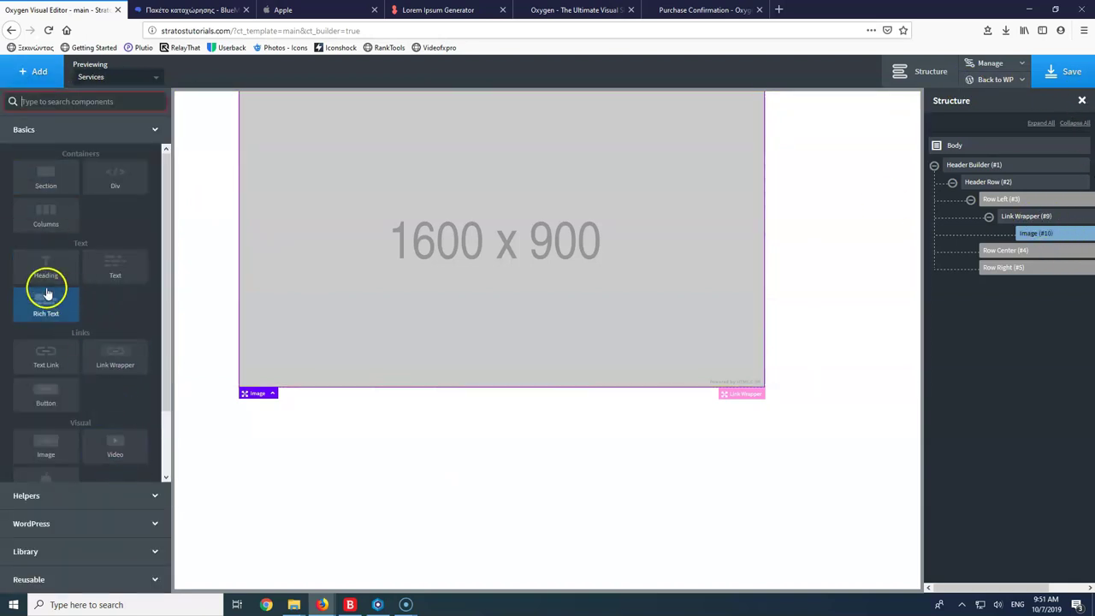
{"action": "type", "text": "menu"}
{"action": "left_click", "coordinate": [63, 130]}
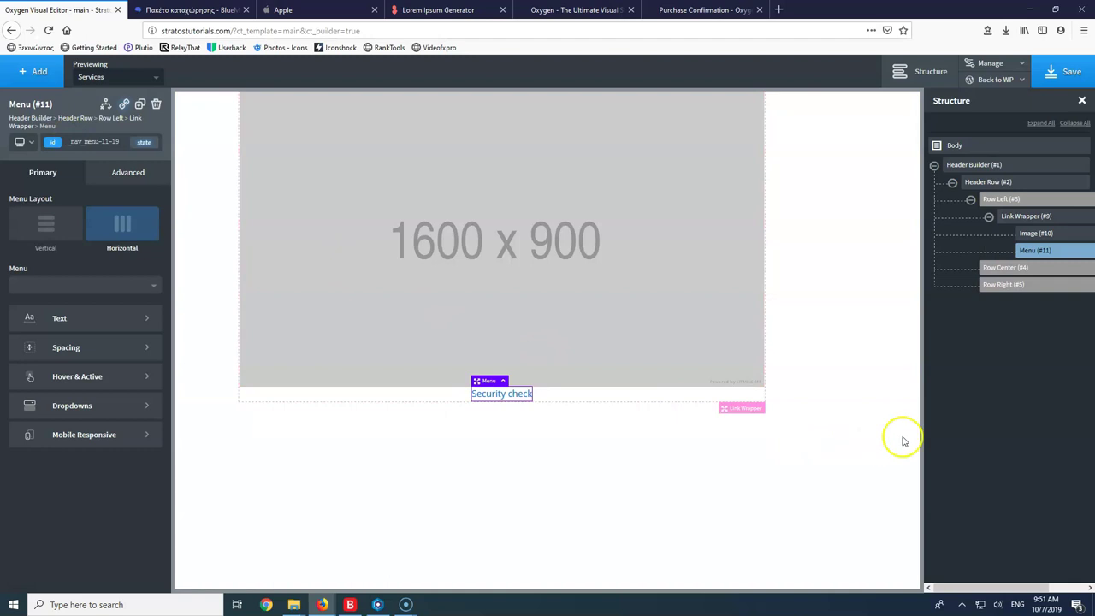
{"action": "left_click_drag", "start_coordinate": [1038, 250], "coordinate": [1016, 283]}
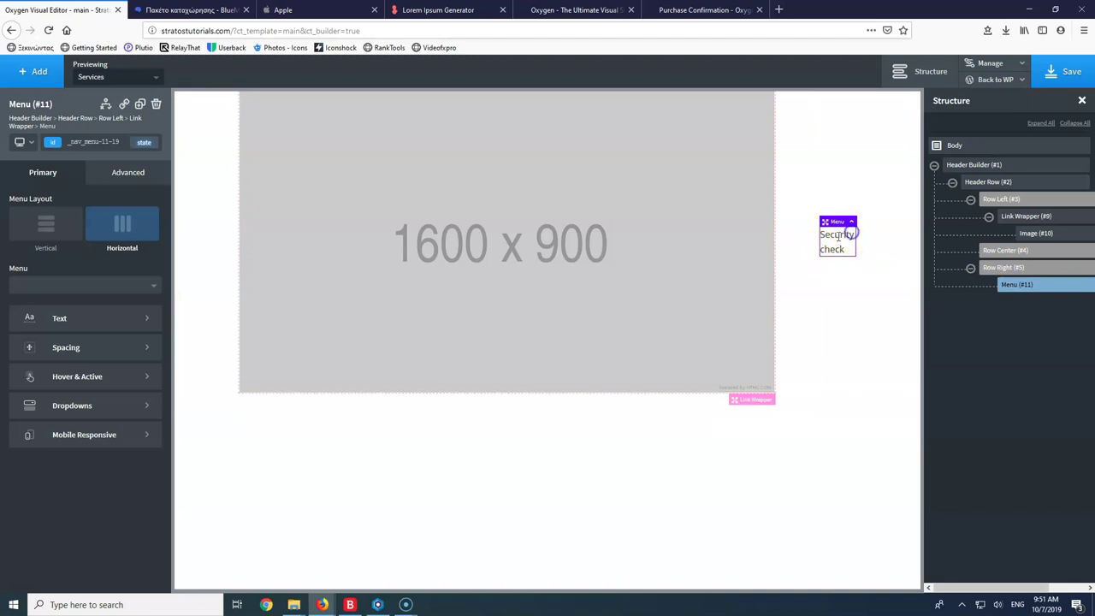
{"action": "left_click", "coordinate": [56, 285]}
{"action": "left_click", "coordinate": [49, 301]}
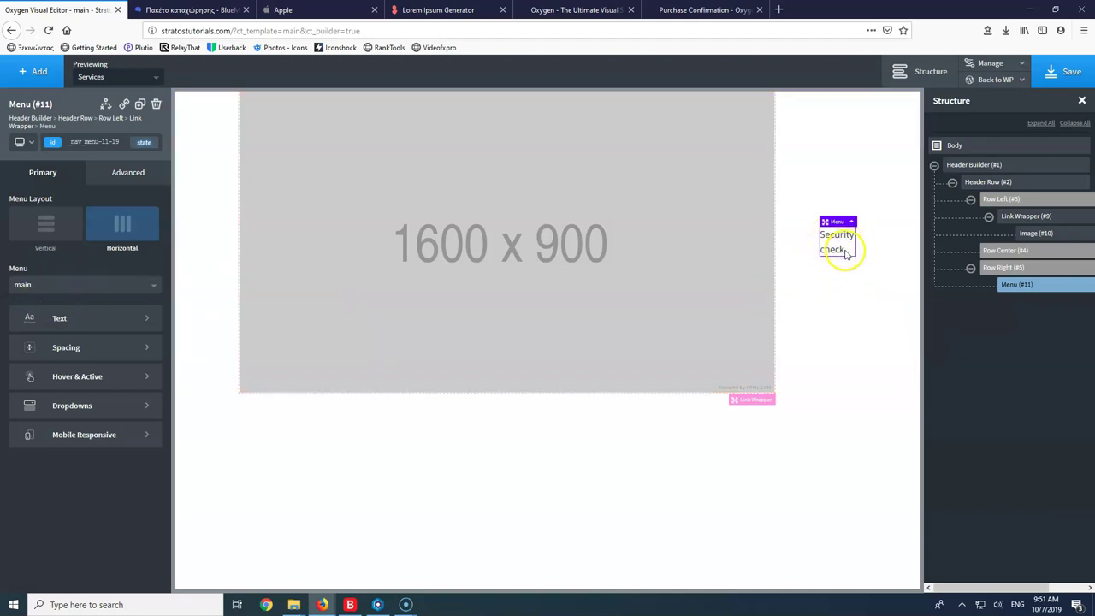
Leave the visual builder and open the site's General Settings in the WordPress admin
{"action": "left_click", "coordinate": [12, 31]}
{"action": "left_click", "coordinate": [630, 276]}
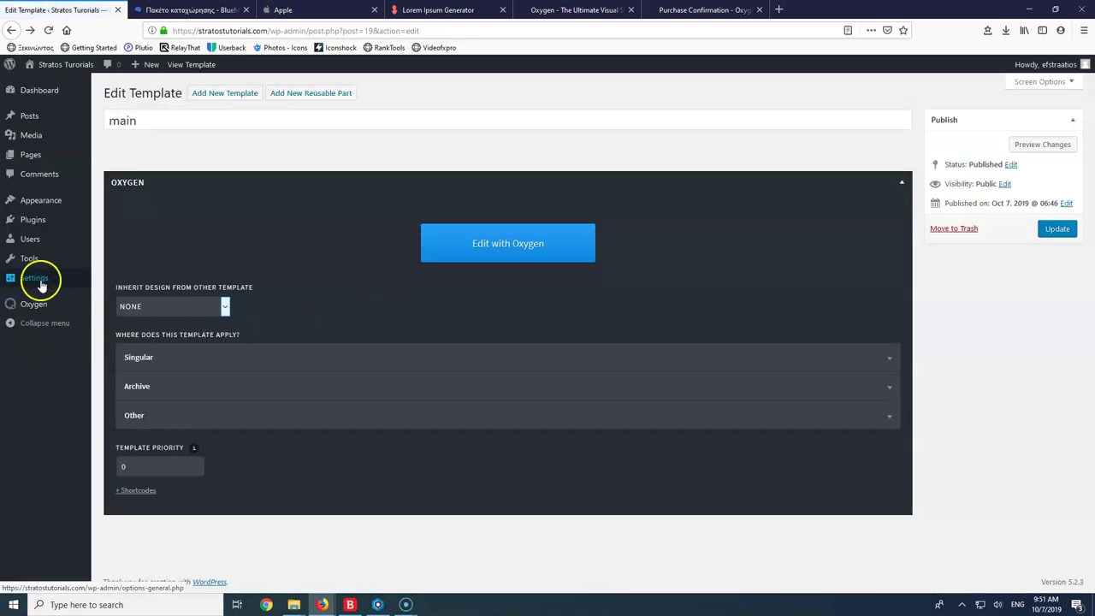
{"action": "mouse_move", "coordinate": [60, 285]}
{"action": "left_click", "coordinate": [119, 281]}
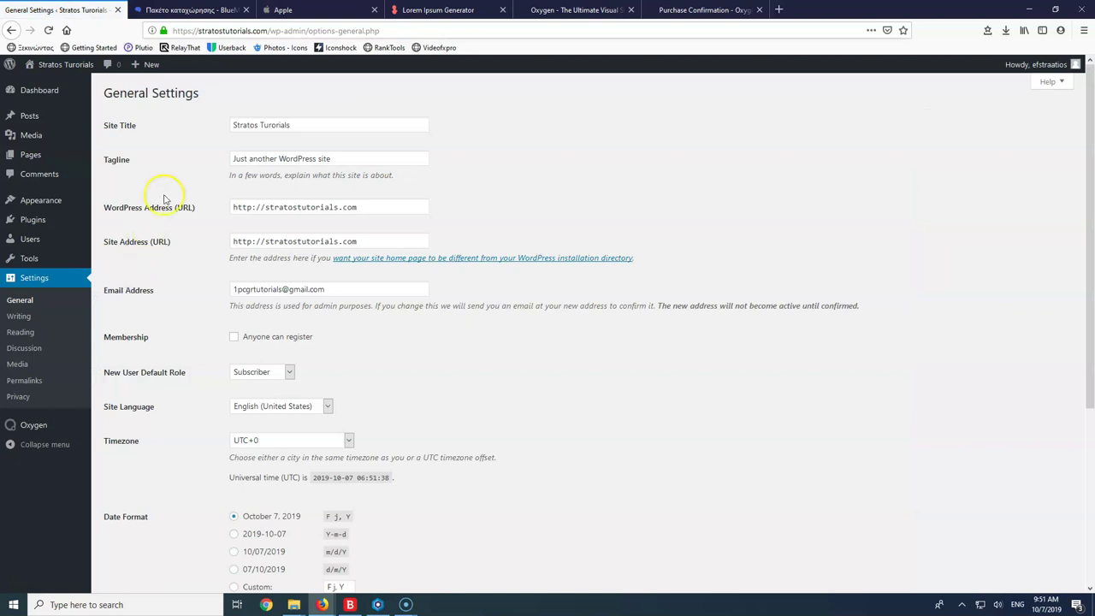
{"action": "left_click", "coordinate": [255, 207]}
{"action": "type", "text": "s"}
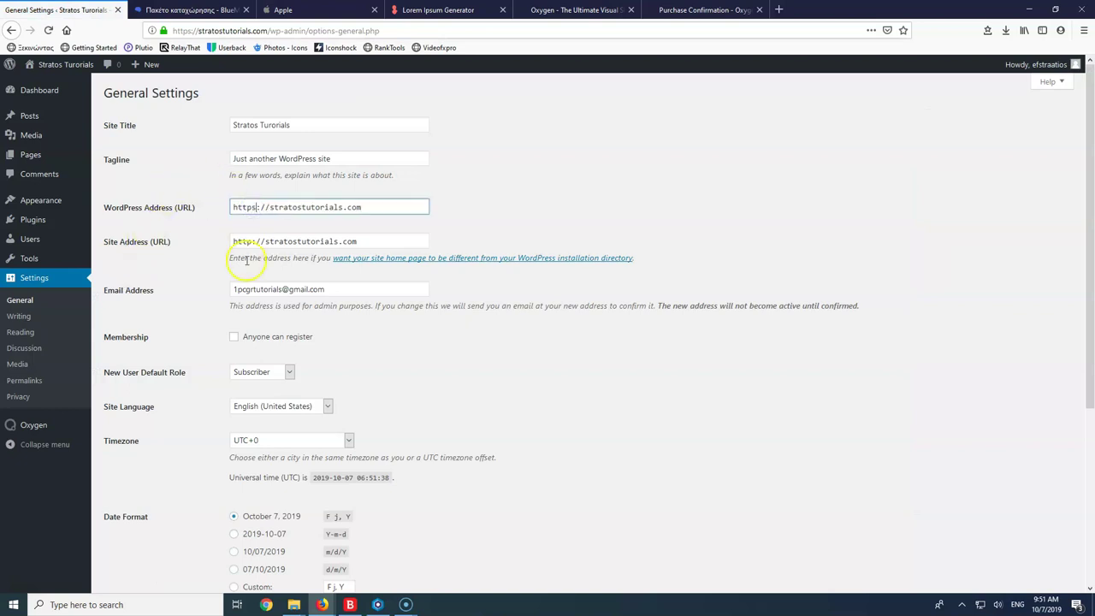
{"action": "left_click", "coordinate": [255, 241]}
{"action": "type", "text": "s"}
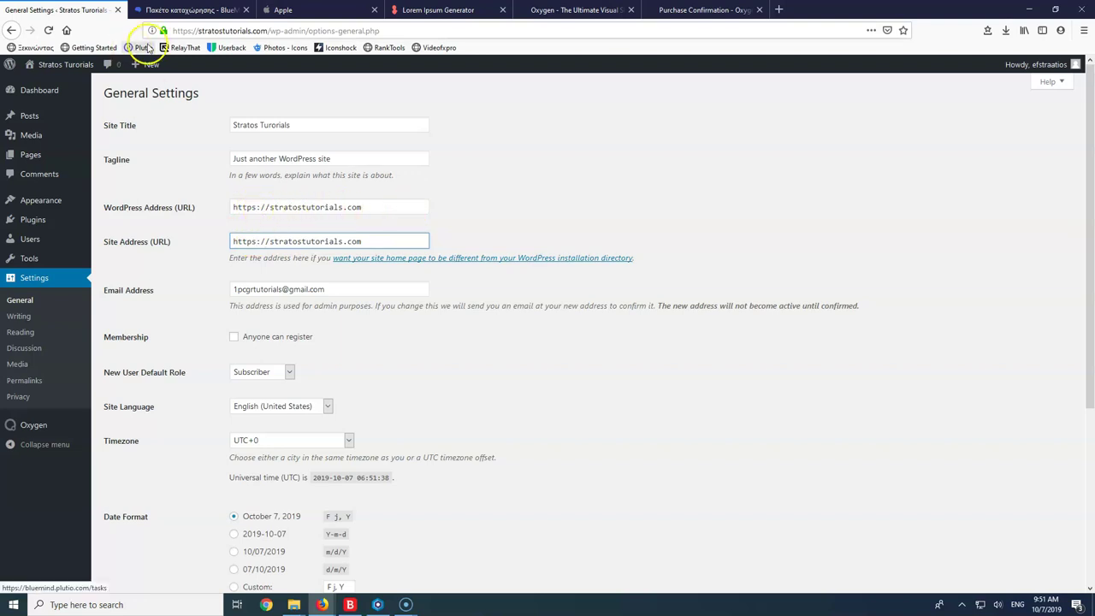
{"action": "scroll", "coordinate": [277, 376], "scroll_direction": "down", "scroll_amount": 5}
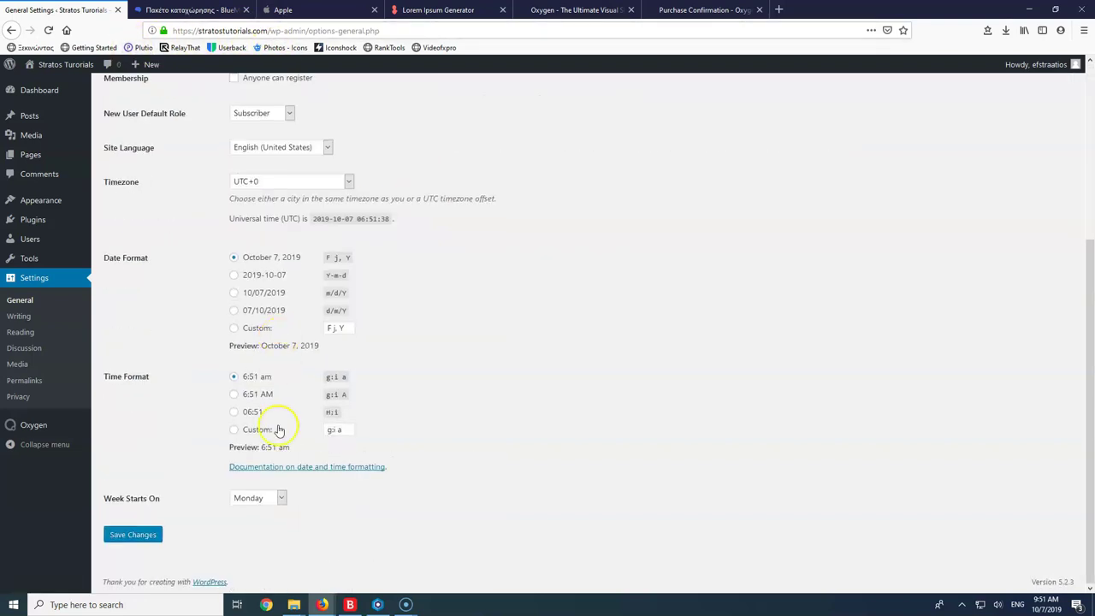
{"action": "left_click", "coordinate": [135, 539]}
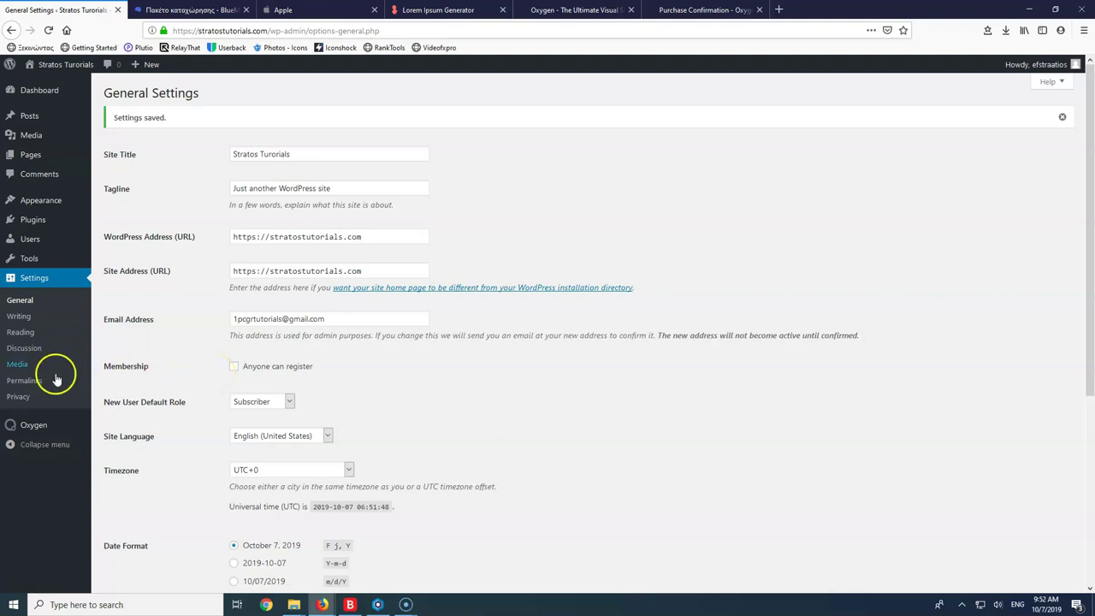
Look at Oxygen's Security settings and its shortcode signing page in a separate tab, and close that tab
{"action": "mouse_move", "coordinate": [25, 422]}
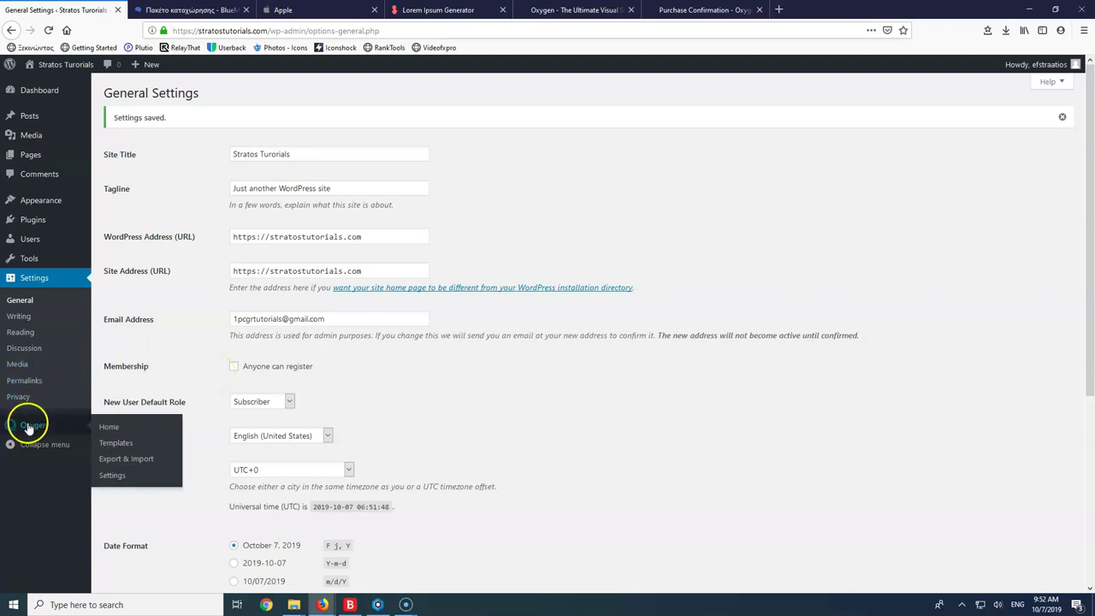
{"action": "right_click", "coordinate": [112, 472]}
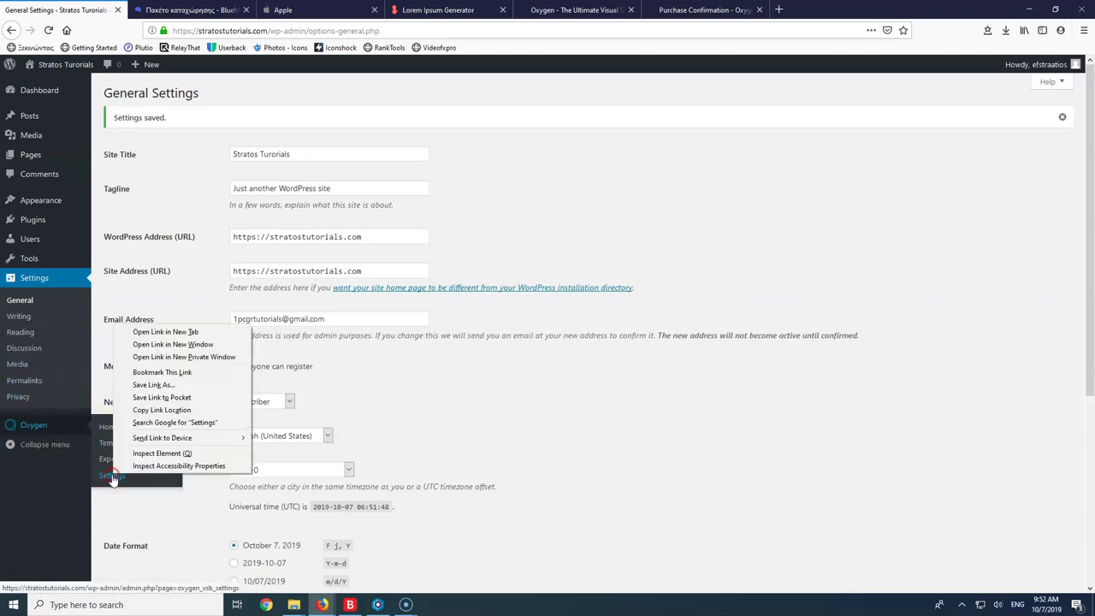
{"action": "left_click", "coordinate": [162, 331]}
{"action": "left_click", "coordinate": [183, 10]}
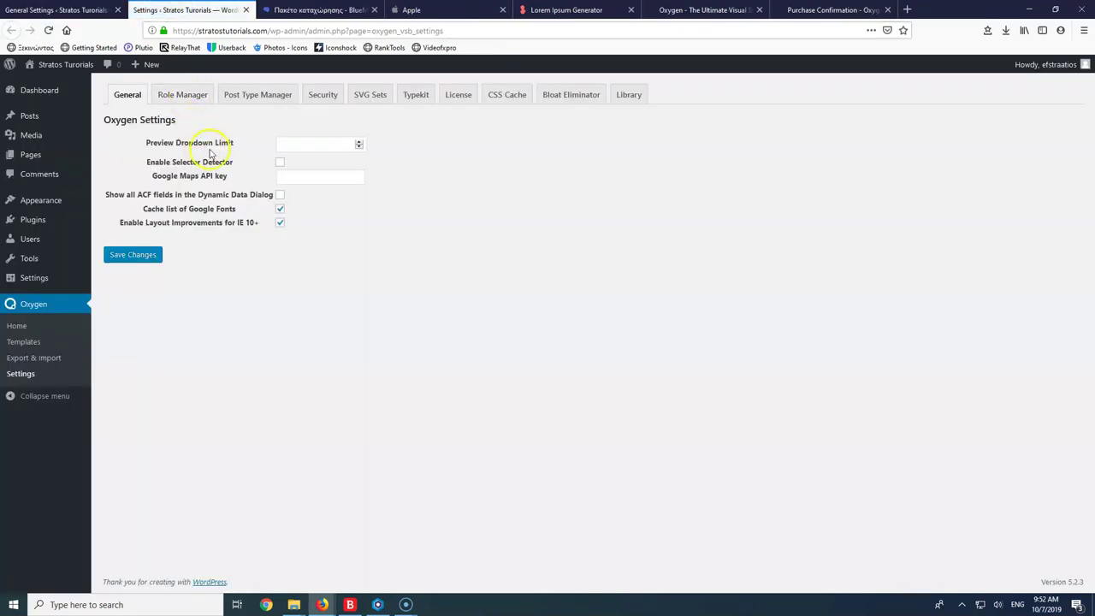
{"action": "left_click", "coordinate": [320, 96]}
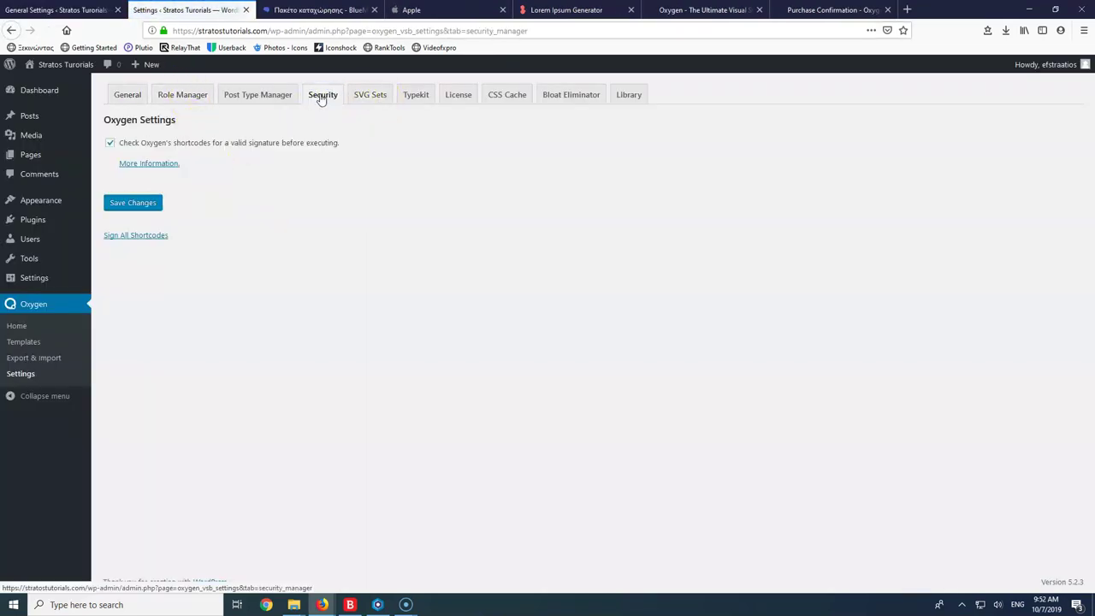
{"action": "left_click", "coordinate": [140, 236]}
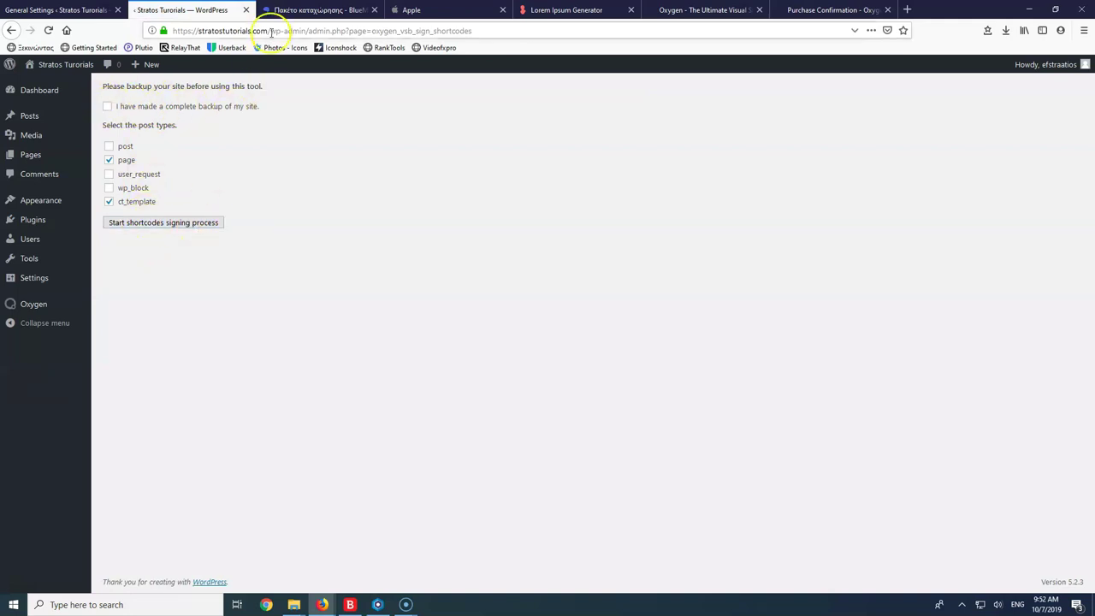
{"action": "left_click", "coordinate": [245, 9]}
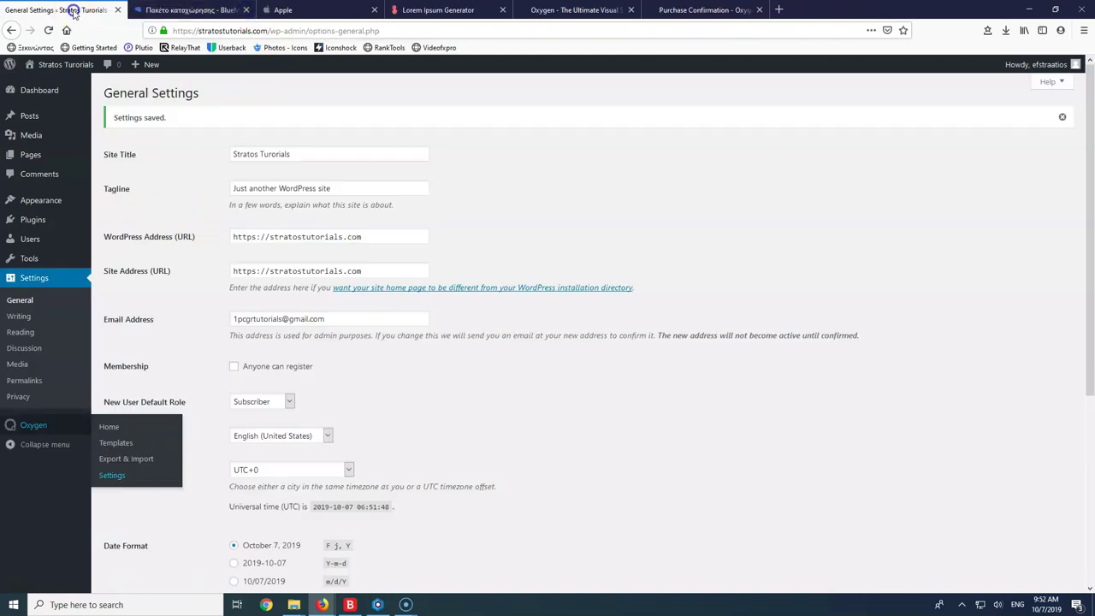
Open the "main" template from Oxygen's template list in the Oxygen visual editor
{"action": "left_click", "coordinate": [107, 442]}
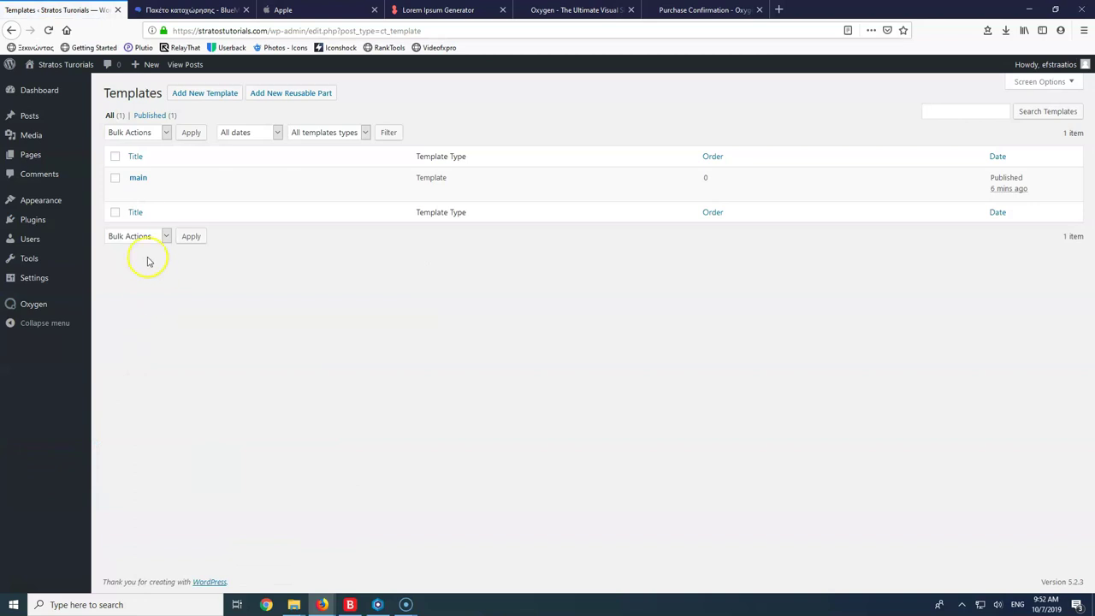
{"action": "left_click", "coordinate": [139, 179]}
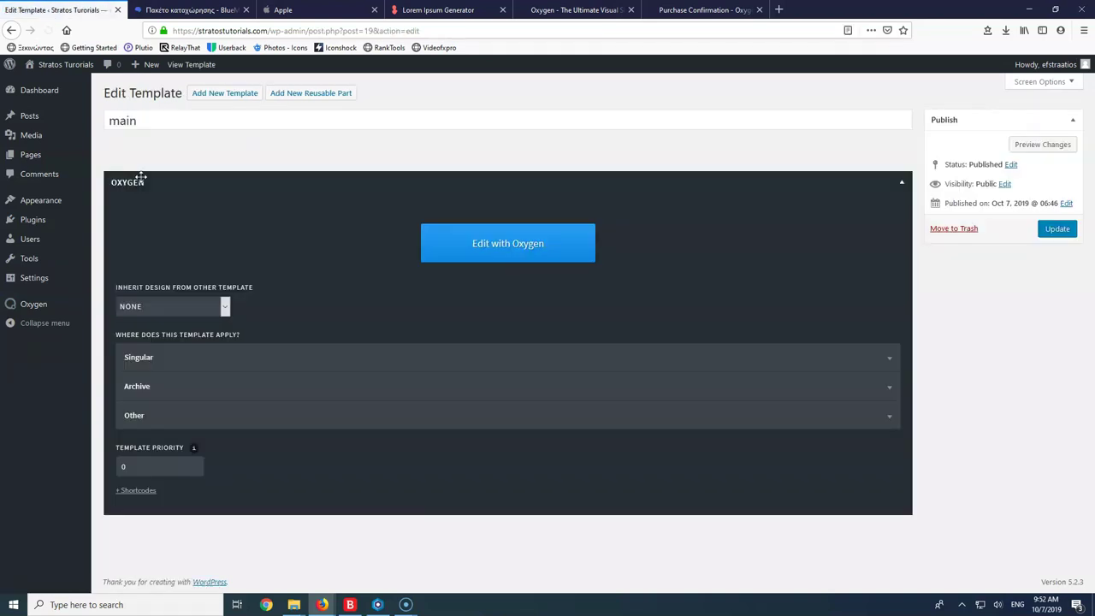
{"action": "left_click", "coordinate": [531, 239]}
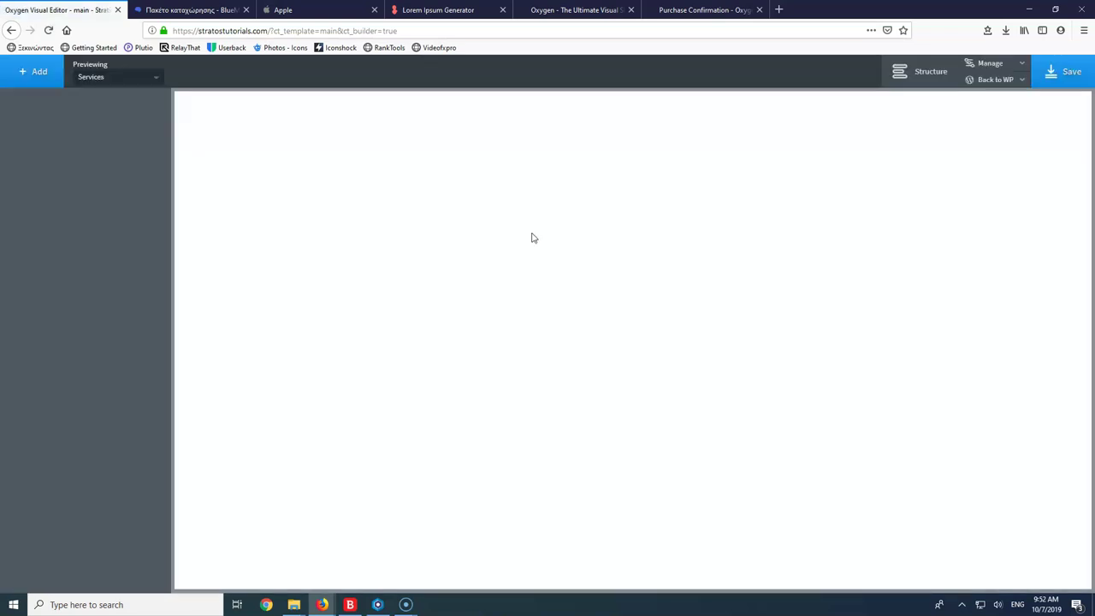
Search the components for "he" and add a Header Builder to the empty template
{"action": "left_click", "coordinate": [21, 70]}
{"action": "left_click", "coordinate": [56, 99]}
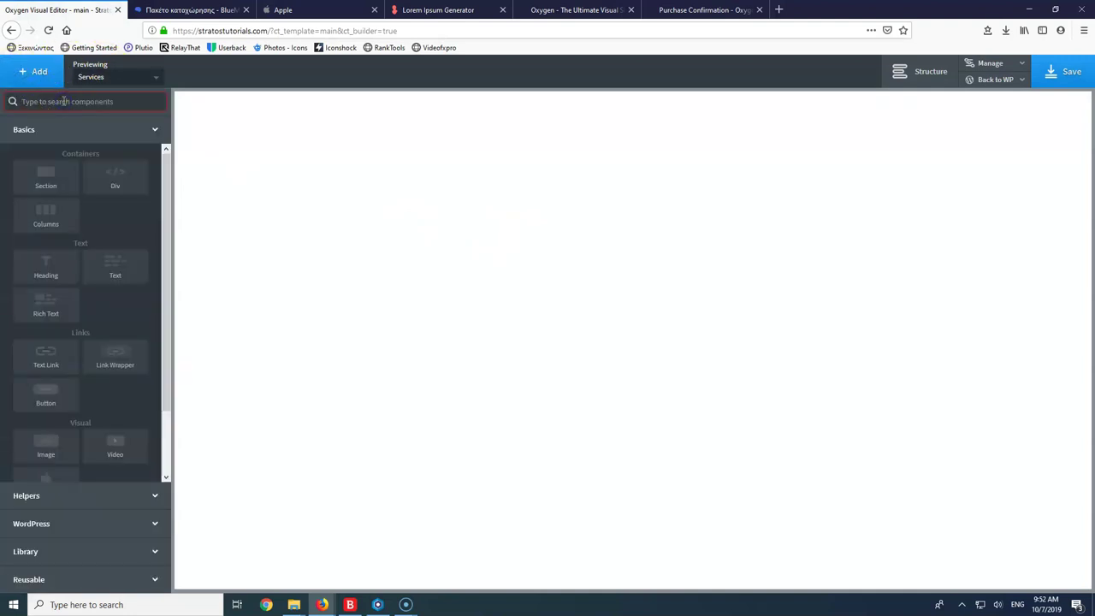
{"action": "type", "text": "p"}
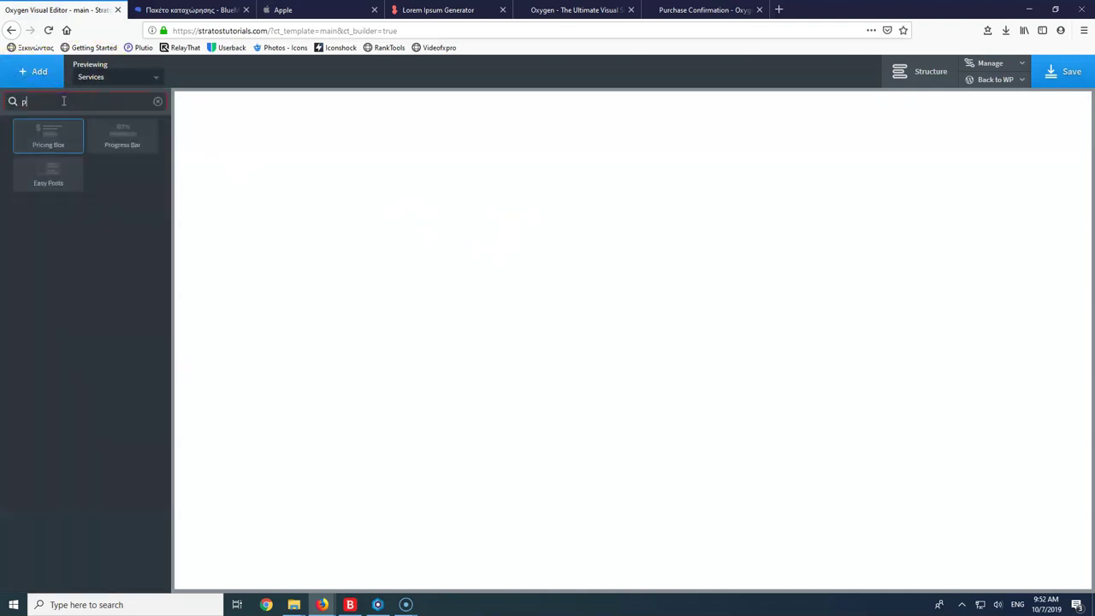
{"action": "key", "text": "BackSpace"}
{"action": "type", "text": "h"}
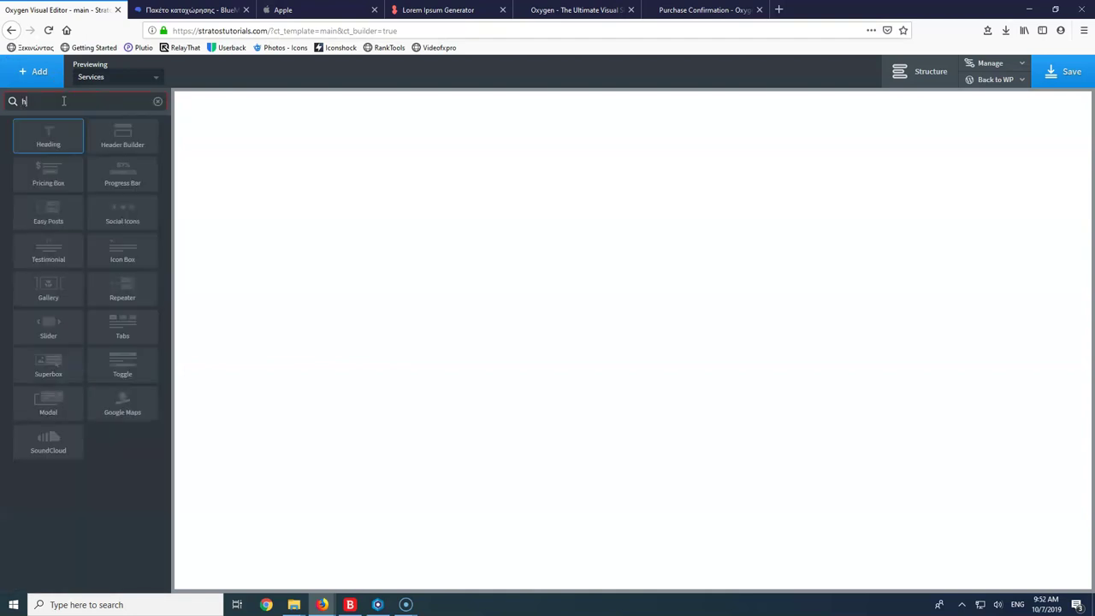
{"action": "type", "text": "e"}
{"action": "left_click", "coordinate": [122, 134]}
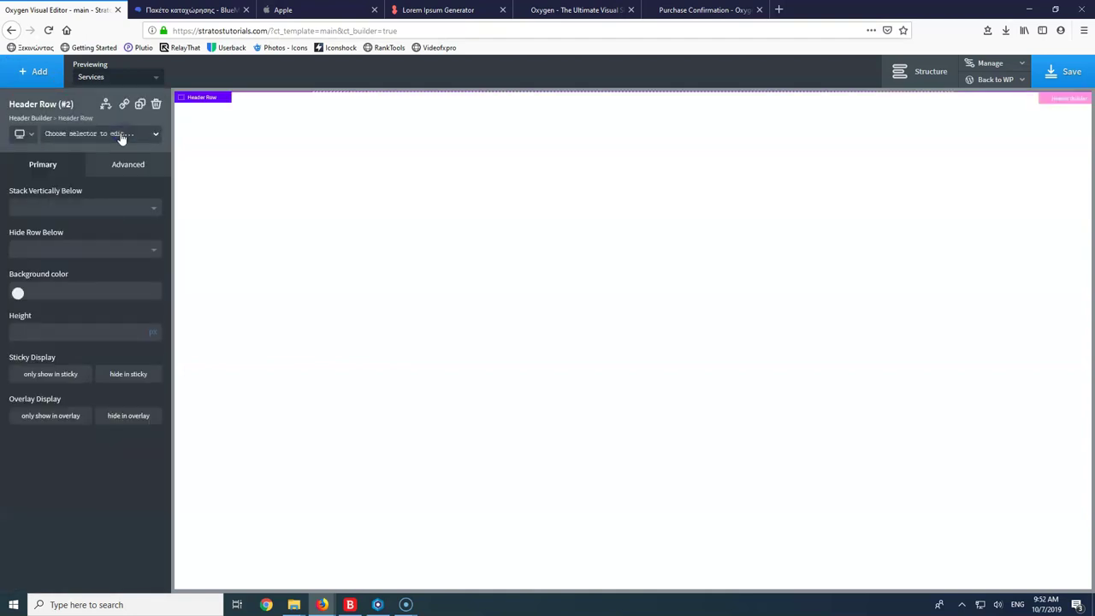
Add a Link Wrapper to the header's Row Left and place an Image inside it
{"action": "left_click", "coordinate": [39, 71]}
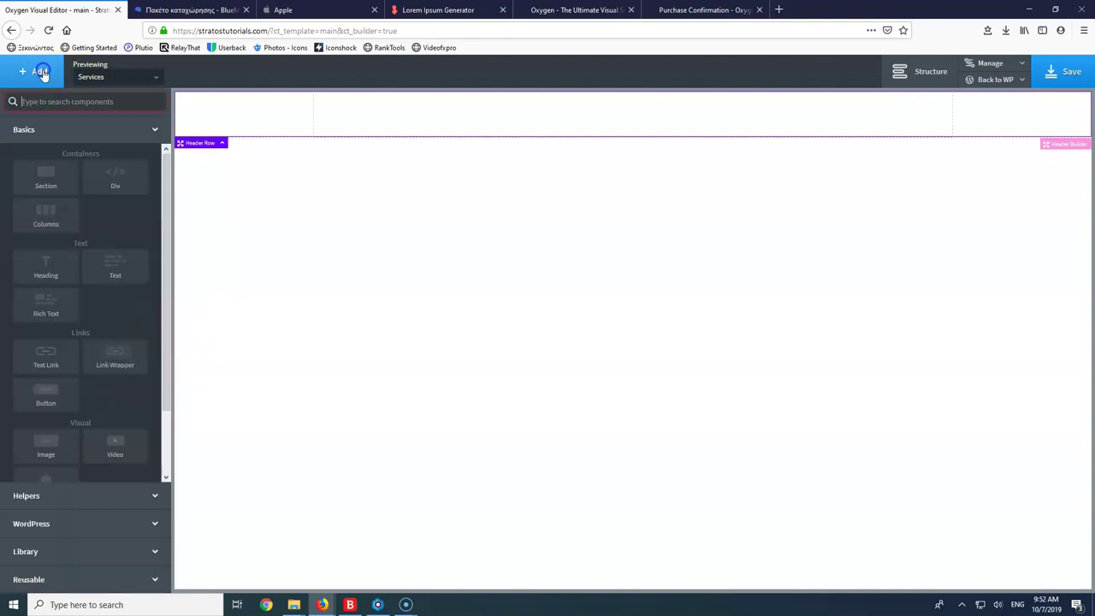
{"action": "left_click", "coordinate": [112, 364]}
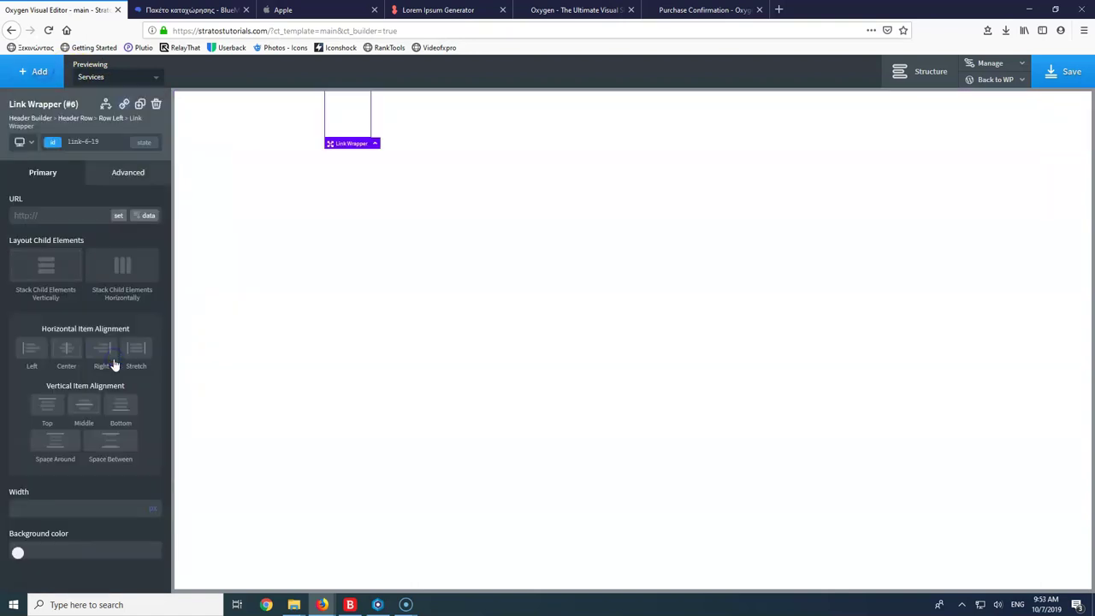
{"action": "left_click", "coordinate": [35, 76]}
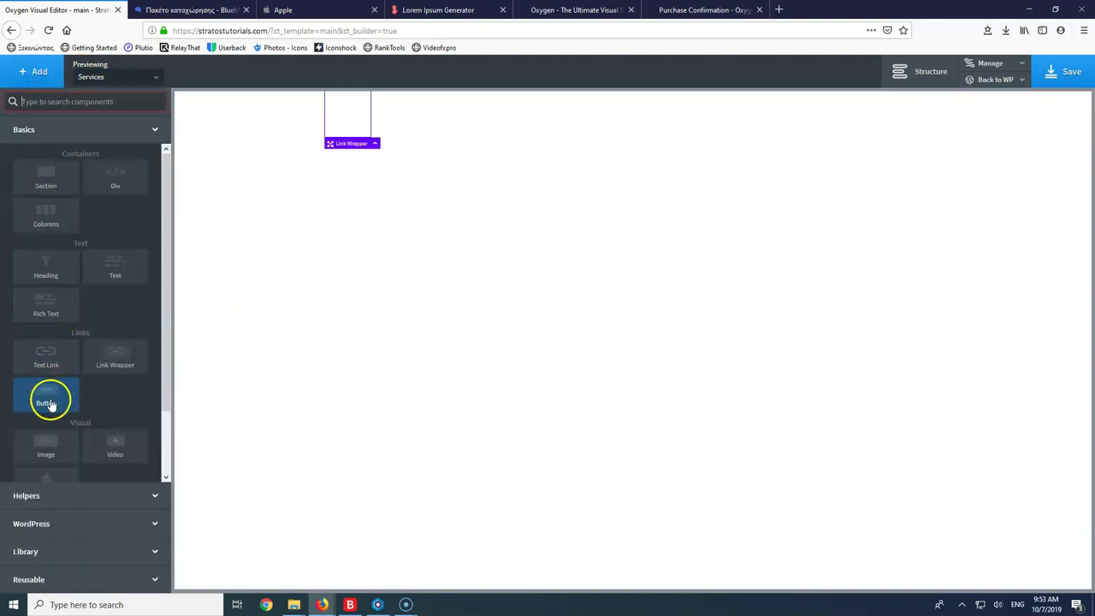
{"action": "left_click", "coordinate": [47, 451]}
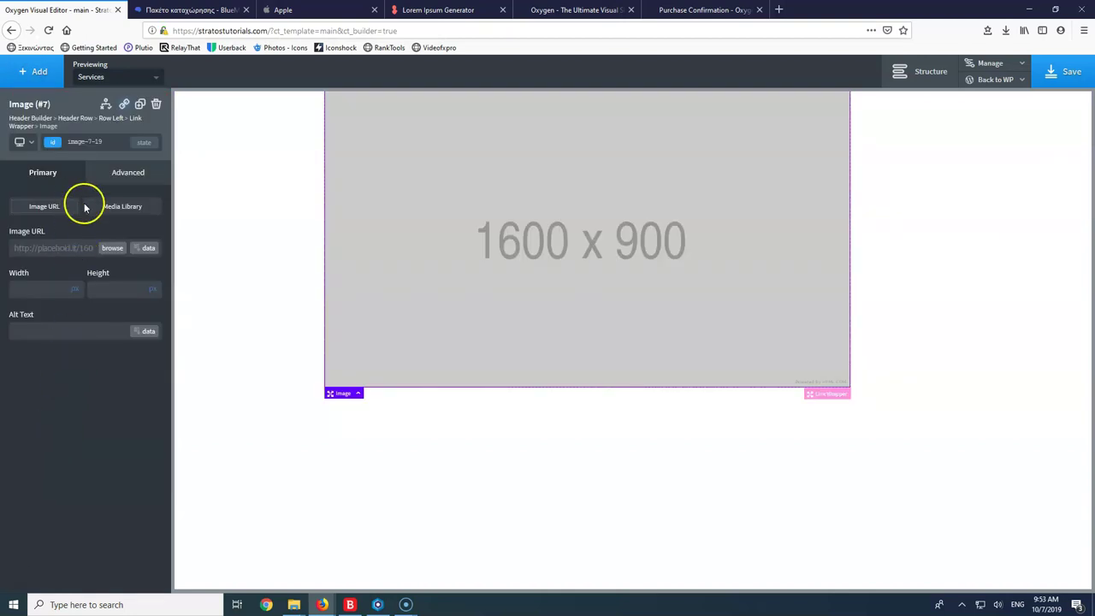
Upload logo.png from the Photos folder to the media library as the source for the header image
{"action": "left_click", "coordinate": [112, 248]}
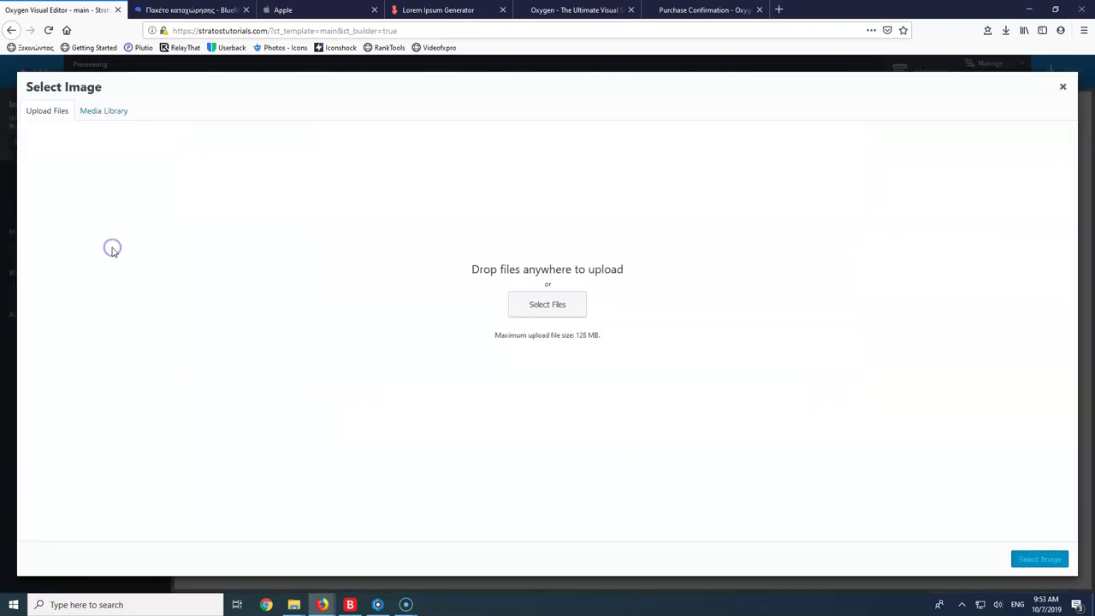
{"action": "left_click", "coordinate": [547, 304]}
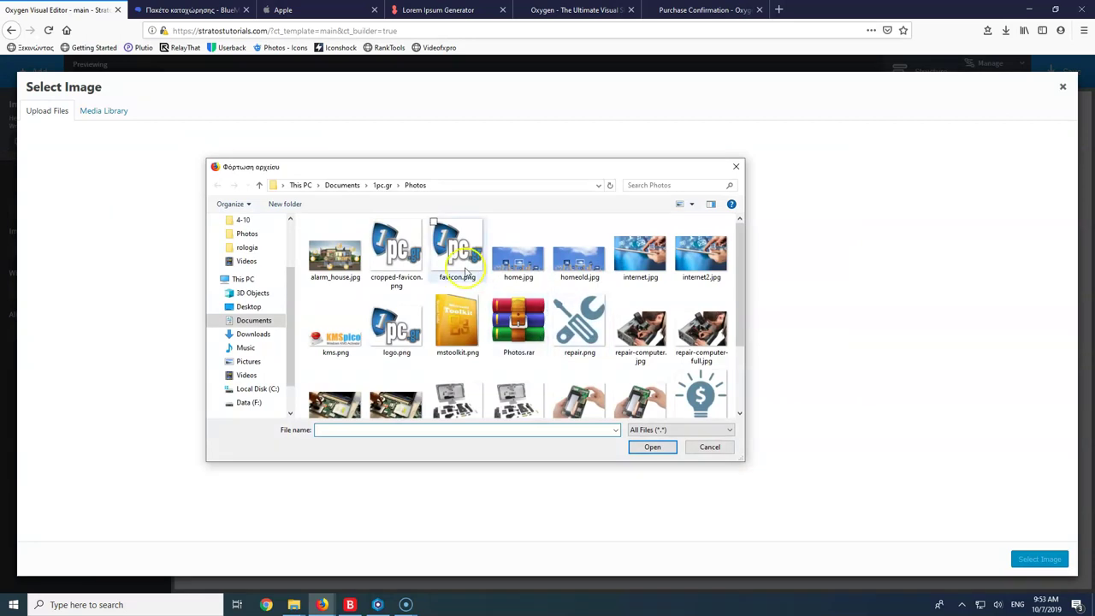
{"action": "double_click", "coordinate": [380, 322]}
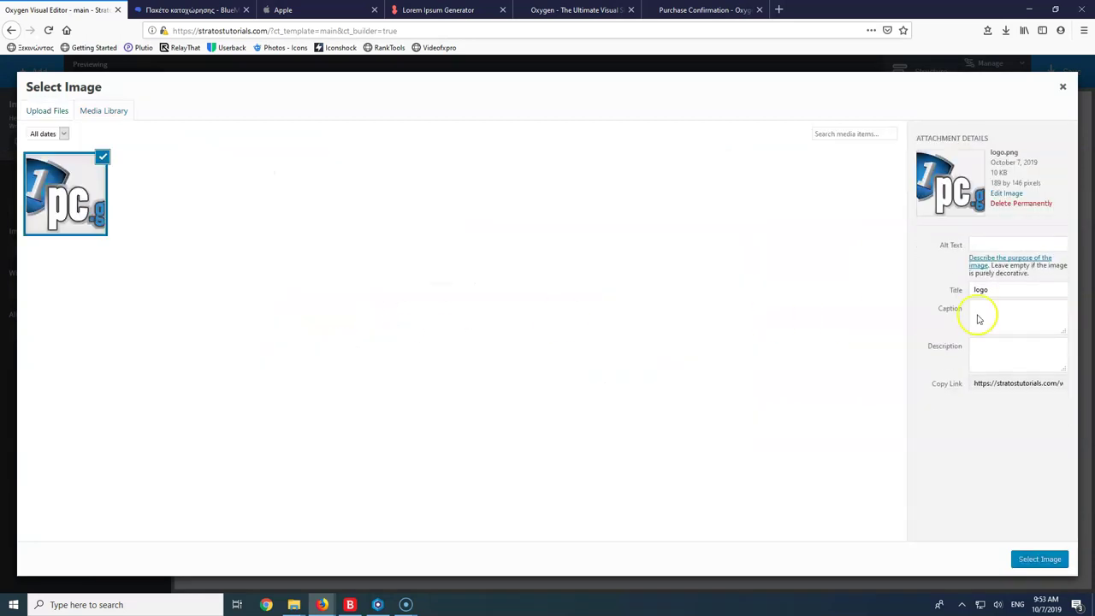
Set both the title and the alt text of logo.png to "Stratos Tutorials Logo" and insert it as the header image
{"action": "left_click_drag", "start_coordinate": [992, 291], "coordinate": [943, 291]}
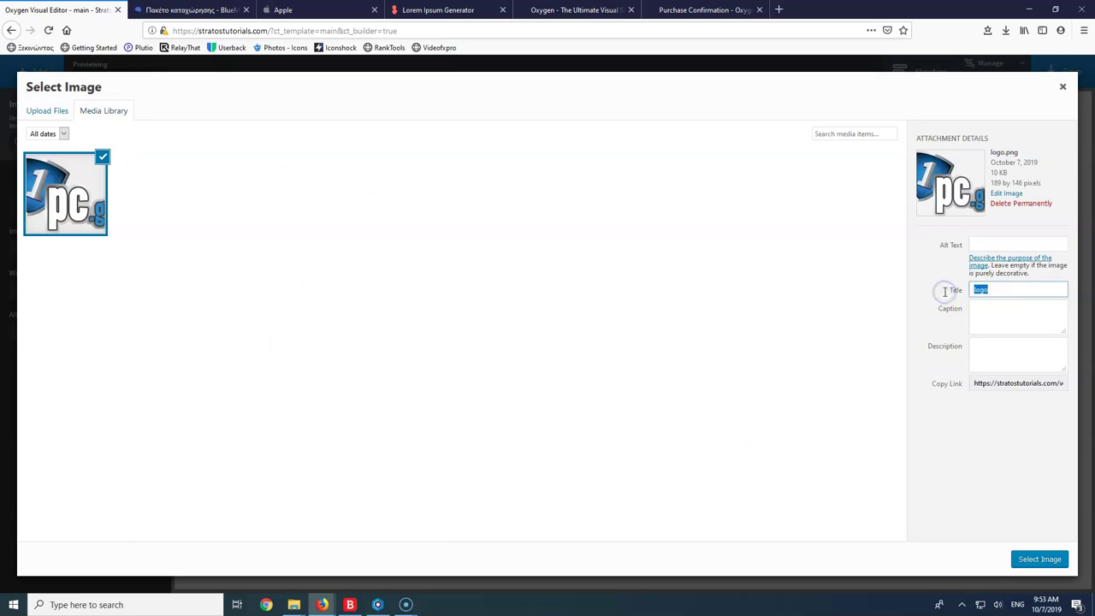
{"action": "type", "text": "Stratos Tutorials L"}
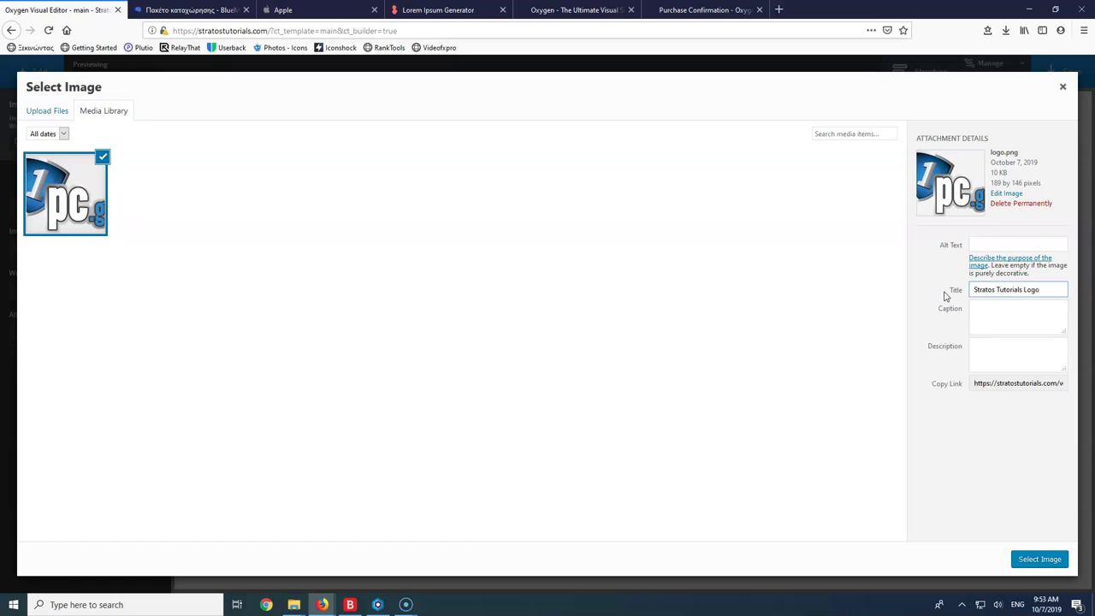
{"action": "left_click_drag", "start_coordinate": [1040, 289], "coordinate": [949, 285]}
{"action": "key", "text": "ctrl+c"}
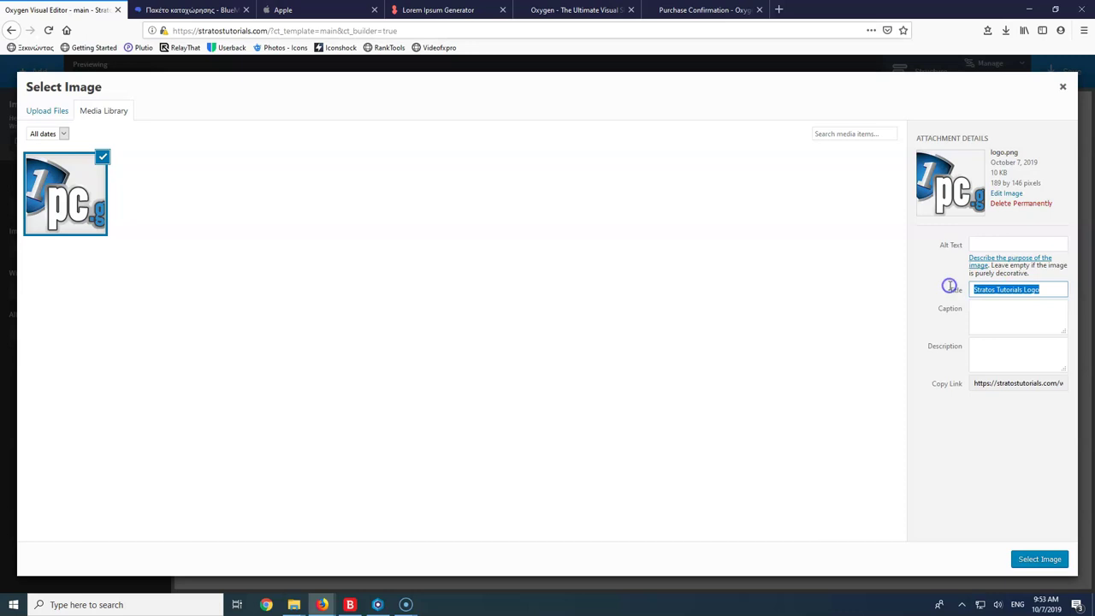
{"action": "left_click", "coordinate": [984, 243]}
{"action": "key", "text": "ctrl+v"}
{"action": "left_click", "coordinate": [946, 246]}
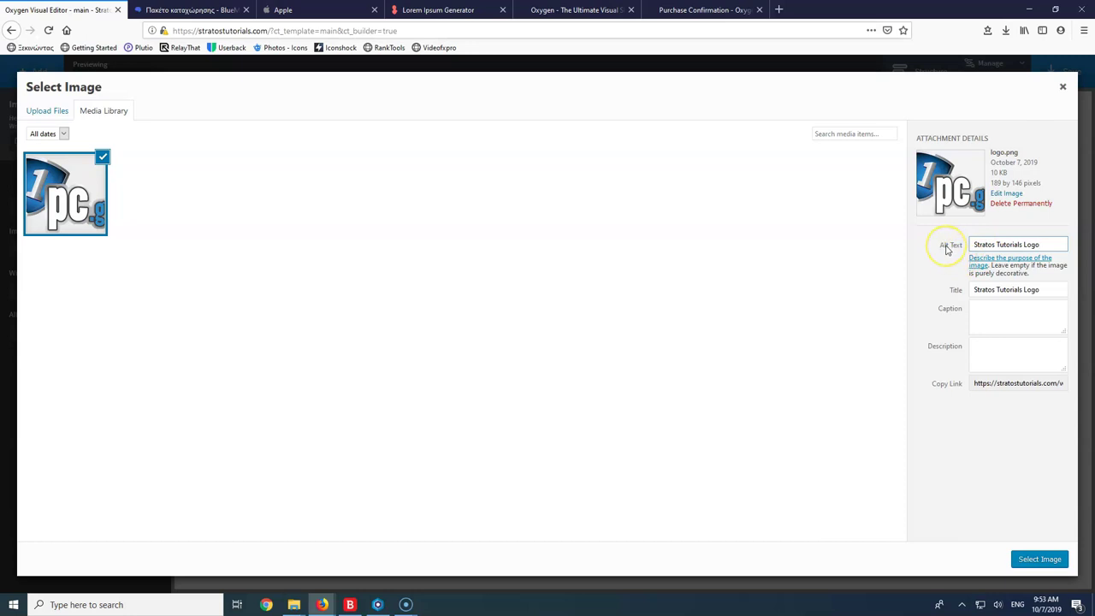
{"action": "left_click", "coordinate": [961, 249]}
{"action": "left_click", "coordinate": [1029, 560]}
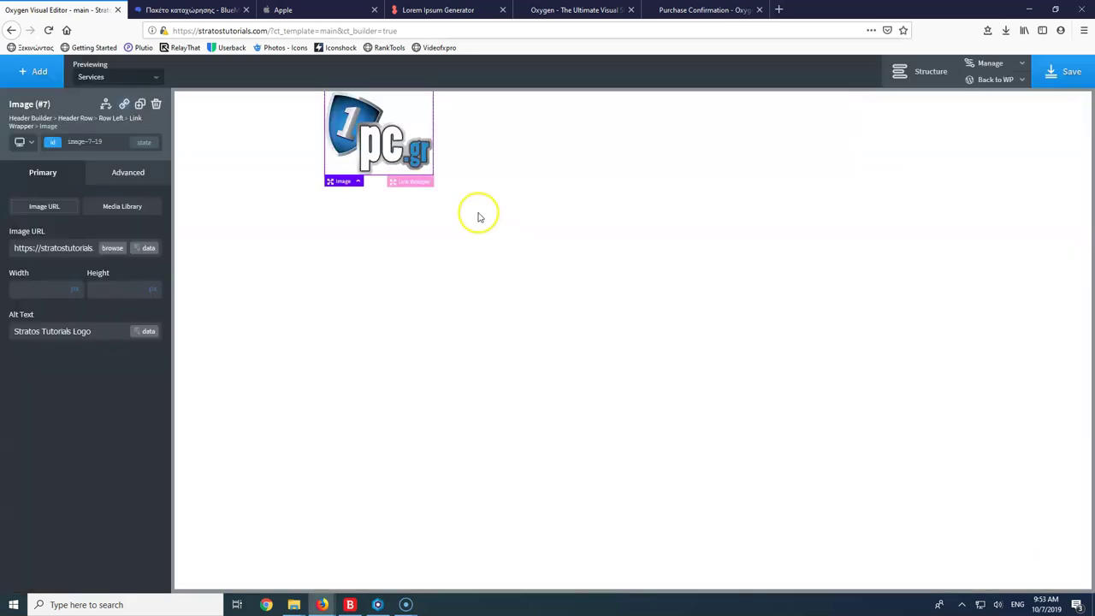
Search the web in a new tab for "aria" and "arria htmls", and open the MDN article on ARIA
{"action": "left_click", "coordinate": [778, 9]}
{"action": "type", "text": "aria"}
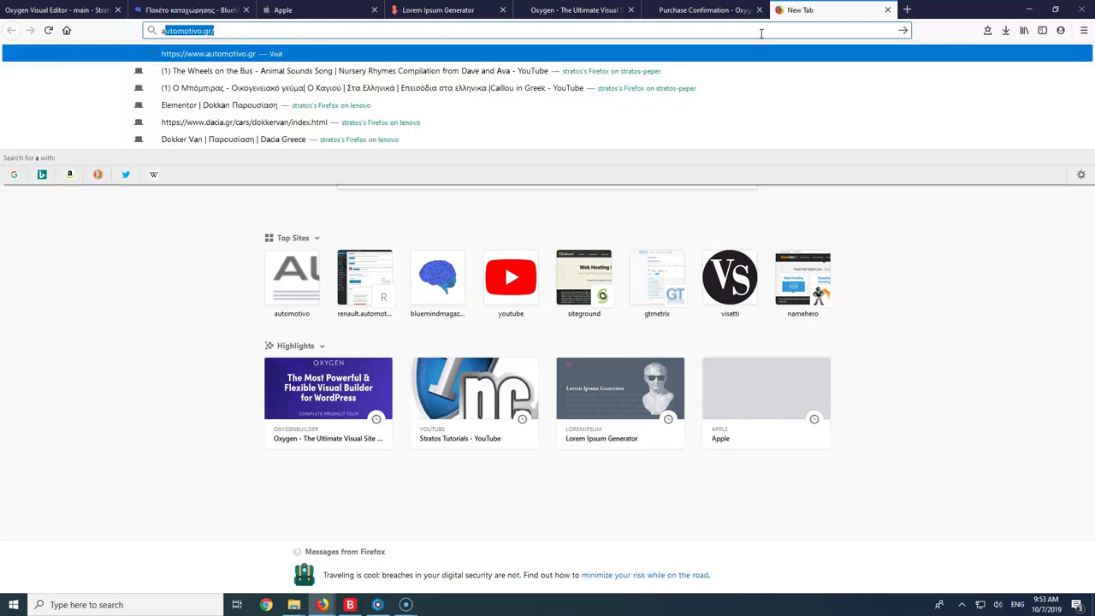
{"action": "key", "text": "Return"}
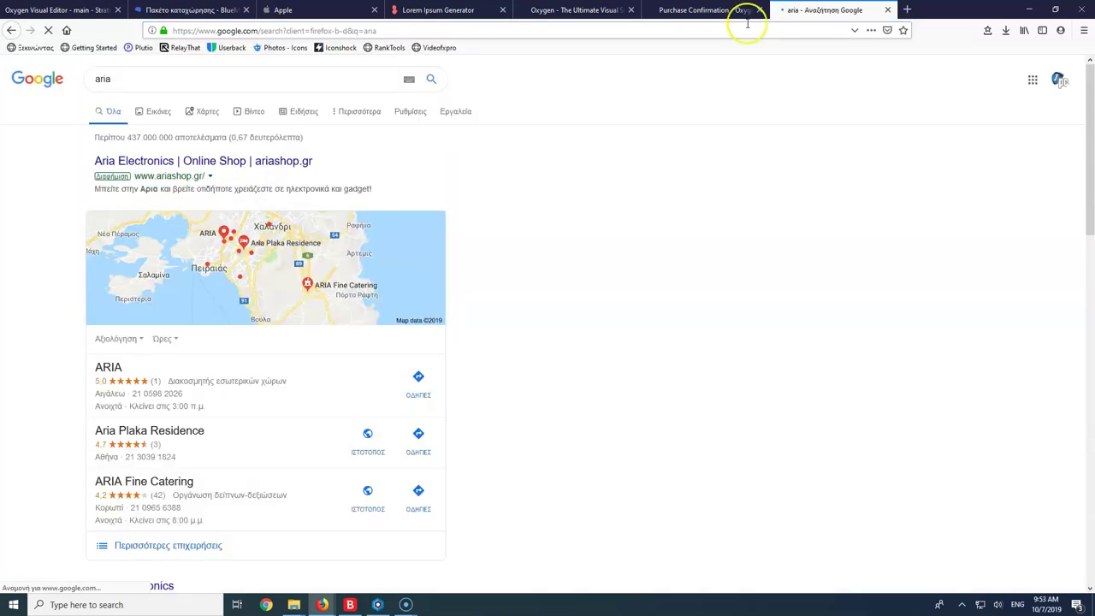
{"action": "left_click", "coordinate": [101, 79]}
{"action": "type", "text": "ria"}
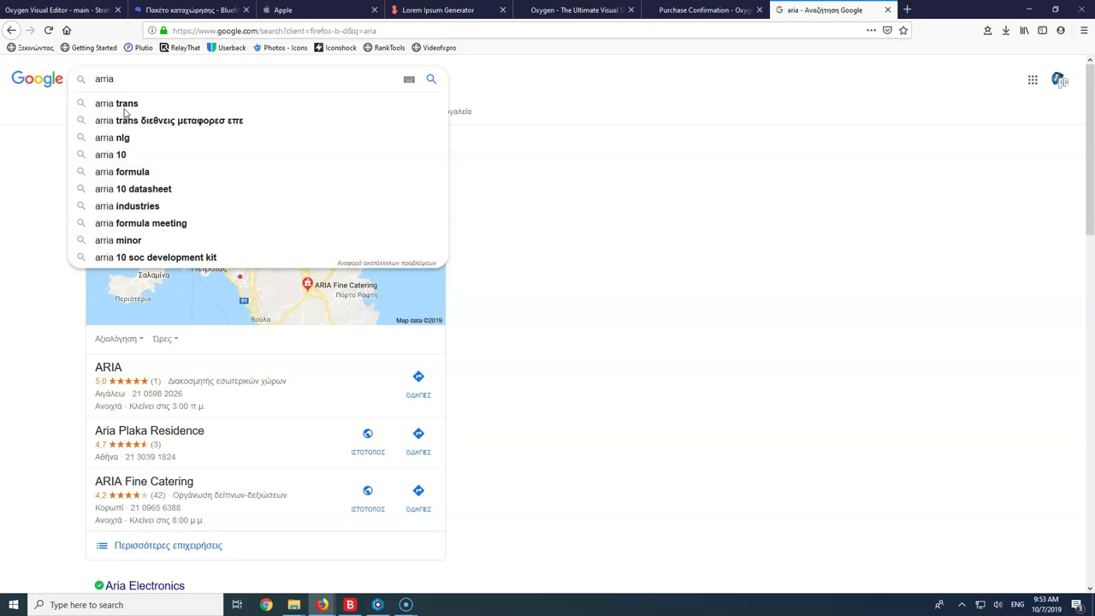
{"action": "type", "text": " htmls"}
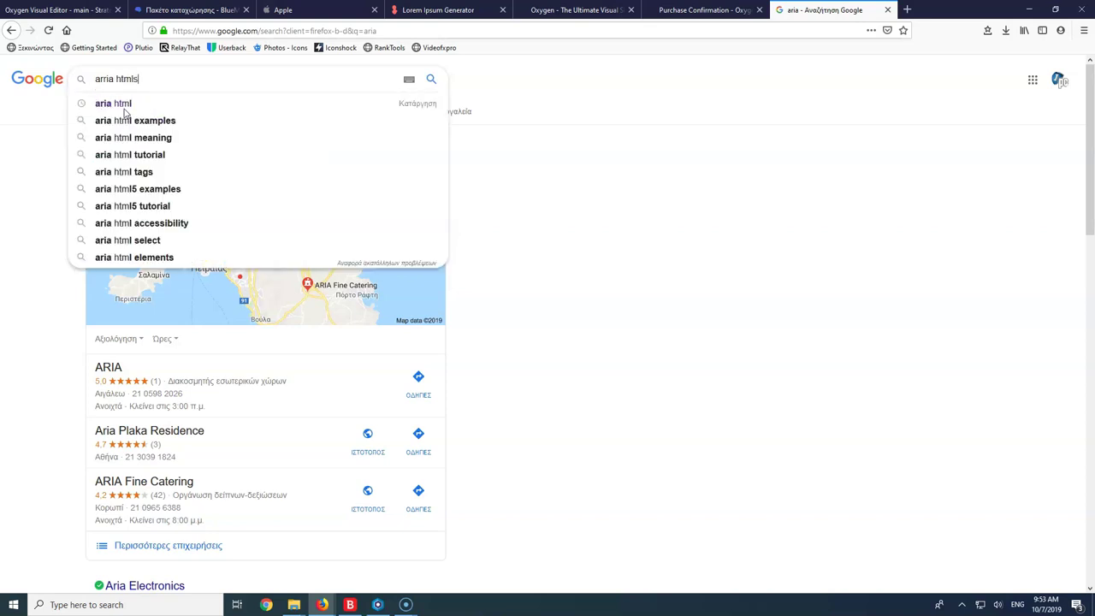
{"action": "key", "text": "Return"}
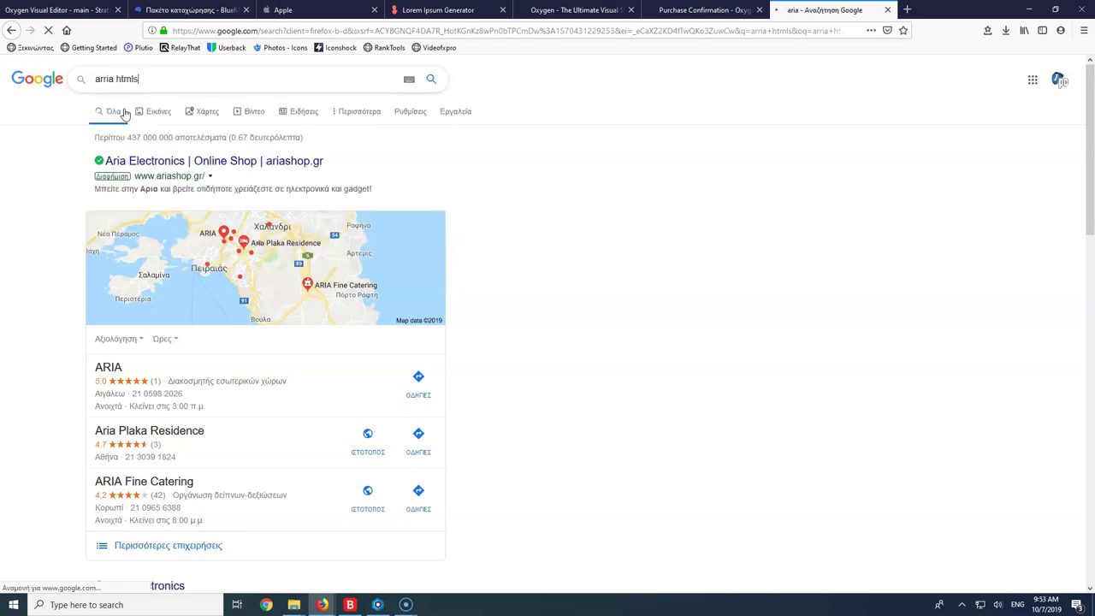
{"action": "left_click", "coordinate": [145, 201]}
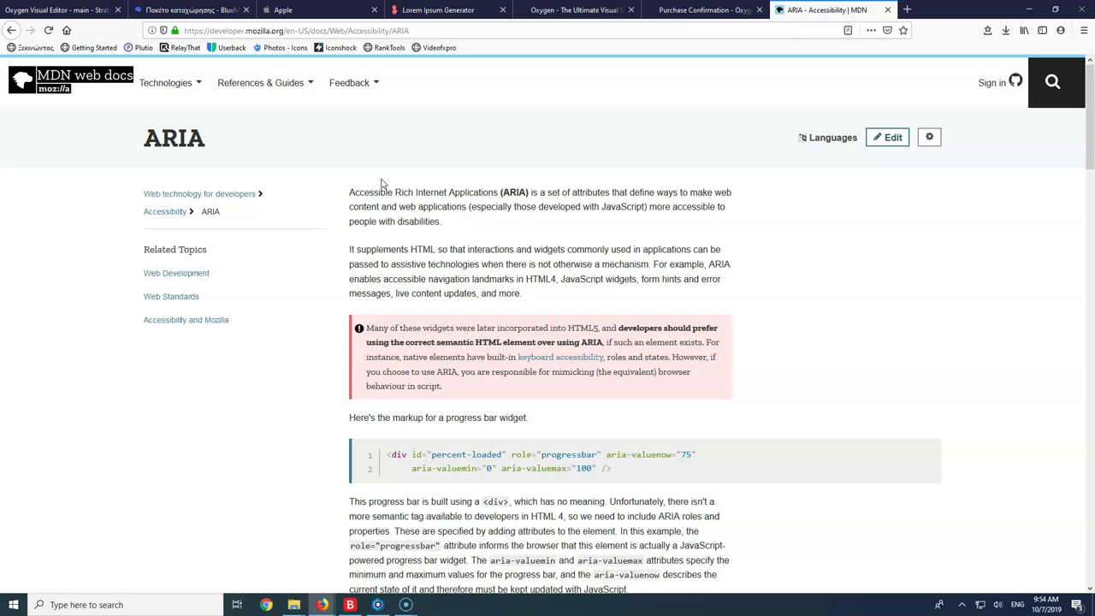
{"action": "left_click", "coordinate": [383, 175]}
Return to the Oxygen visual editor and check the alt text of the logo image
{"action": "left_click", "coordinate": [73, 10]}
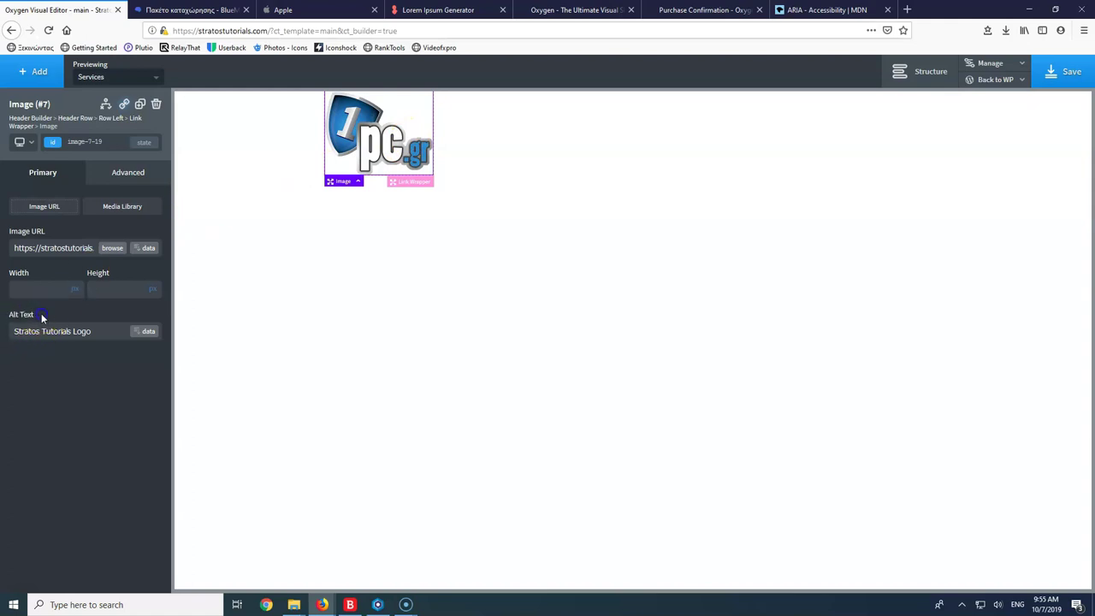
{"action": "left_click", "coordinate": [70, 331]}
{"action": "left_click", "coordinate": [59, 330]}
{"action": "left_click", "coordinate": [82, 332]}
Add a Menu component to the header from the WordPress component group
{"action": "left_click", "coordinate": [34, 71]}
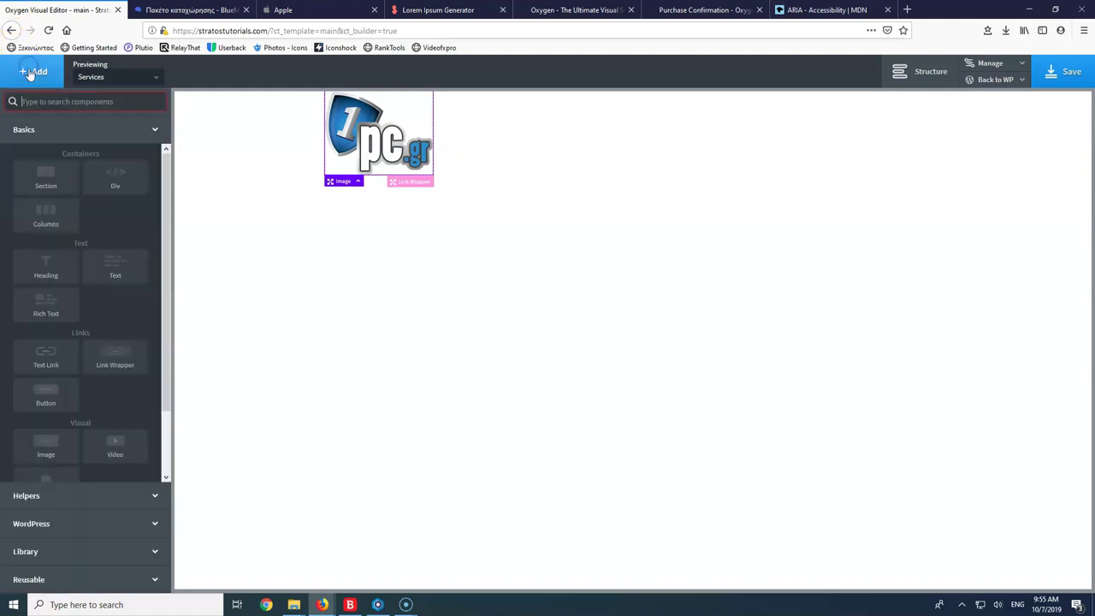
{"action": "scroll", "coordinate": [103, 354], "scroll_direction": "down", "scroll_amount": 1}
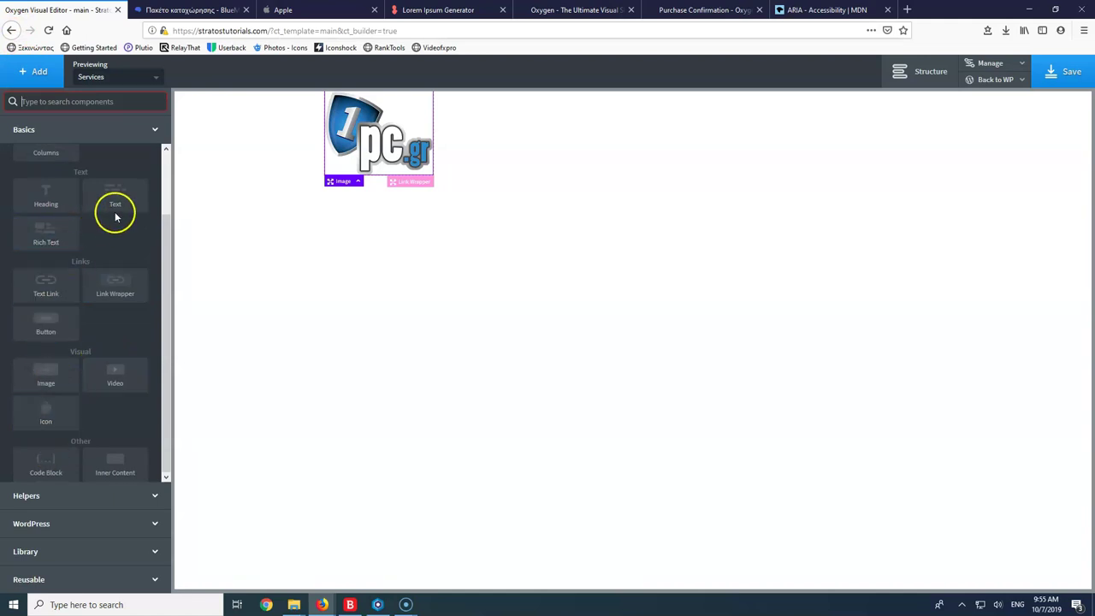
{"action": "left_click", "coordinate": [52, 495]}
{"action": "scroll", "coordinate": [76, 367], "scroll_direction": "down", "scroll_amount": 1}
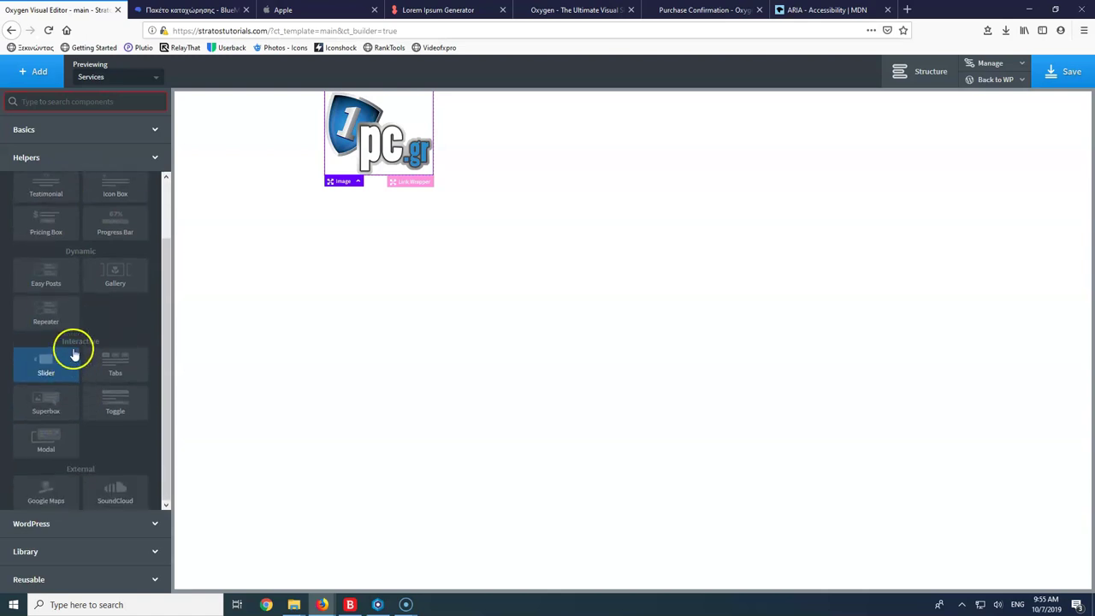
{"action": "left_click", "coordinate": [69, 524]}
{"action": "left_click", "coordinate": [45, 226]}
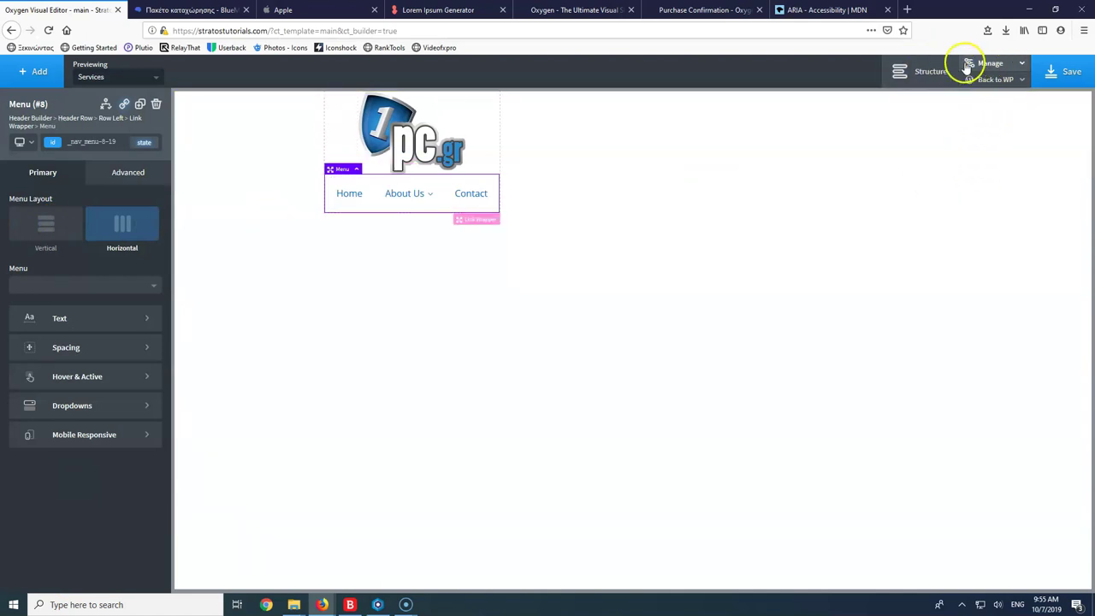
Move the menu out of the link wrapper into Row Right of the header row, preview its submenu and save
{"action": "left_click", "coordinate": [930, 71]}
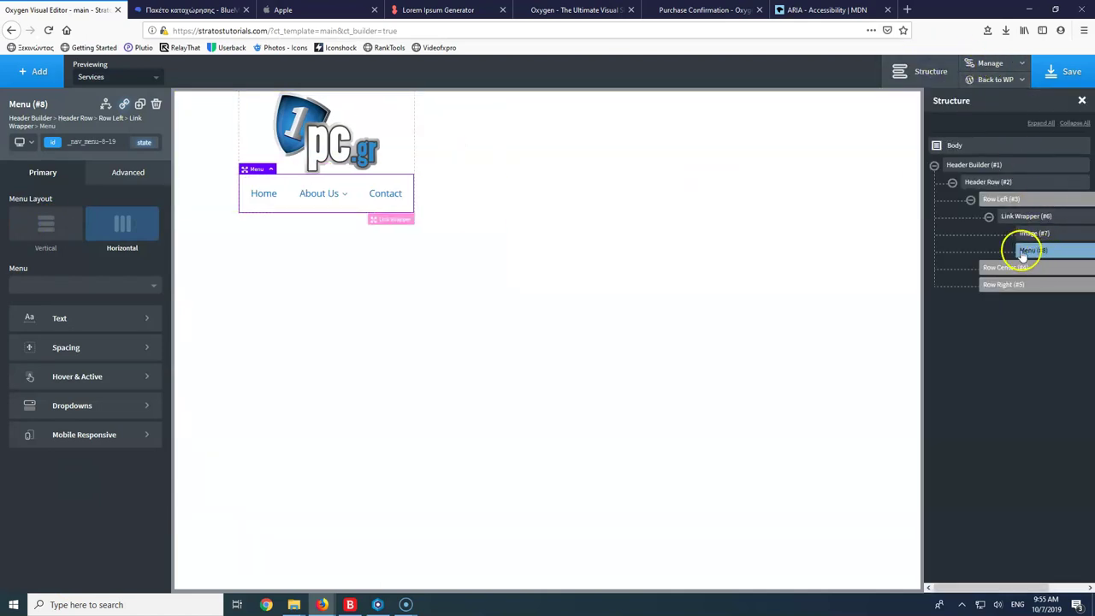
{"action": "left_click_drag", "start_coordinate": [1033, 225], "coordinate": [1015, 284]}
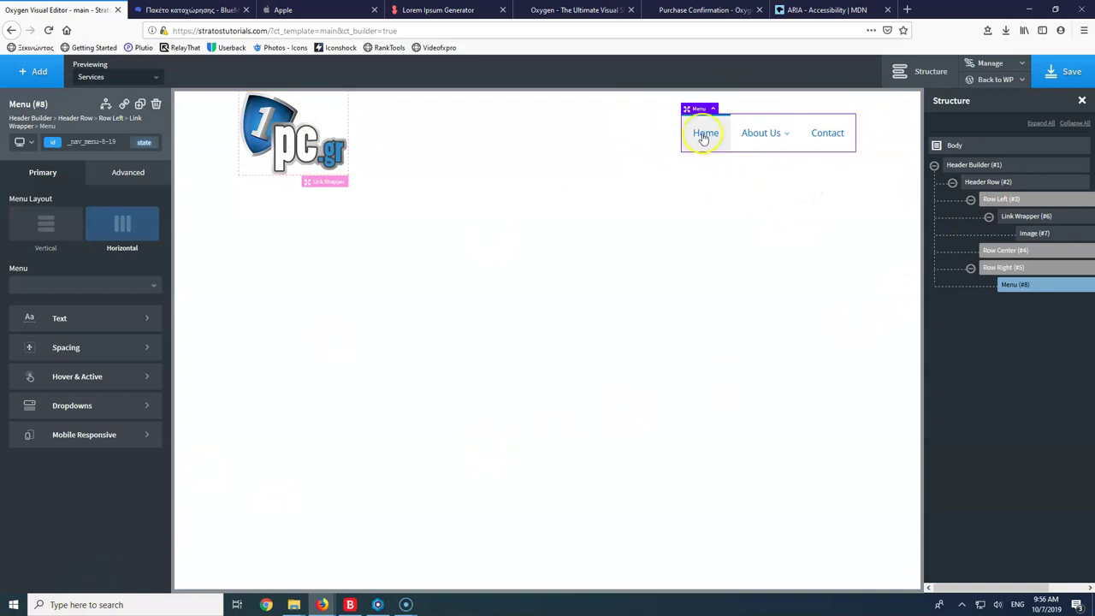
{"action": "mouse_move", "coordinate": [737, 152]}
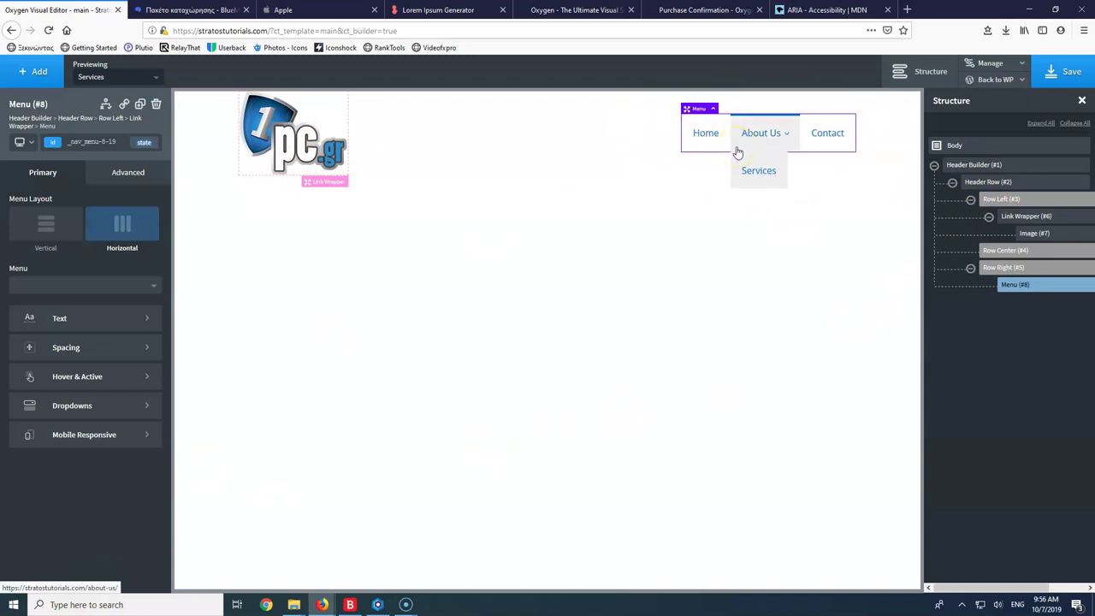
{"action": "left_click", "coordinate": [1065, 75]}
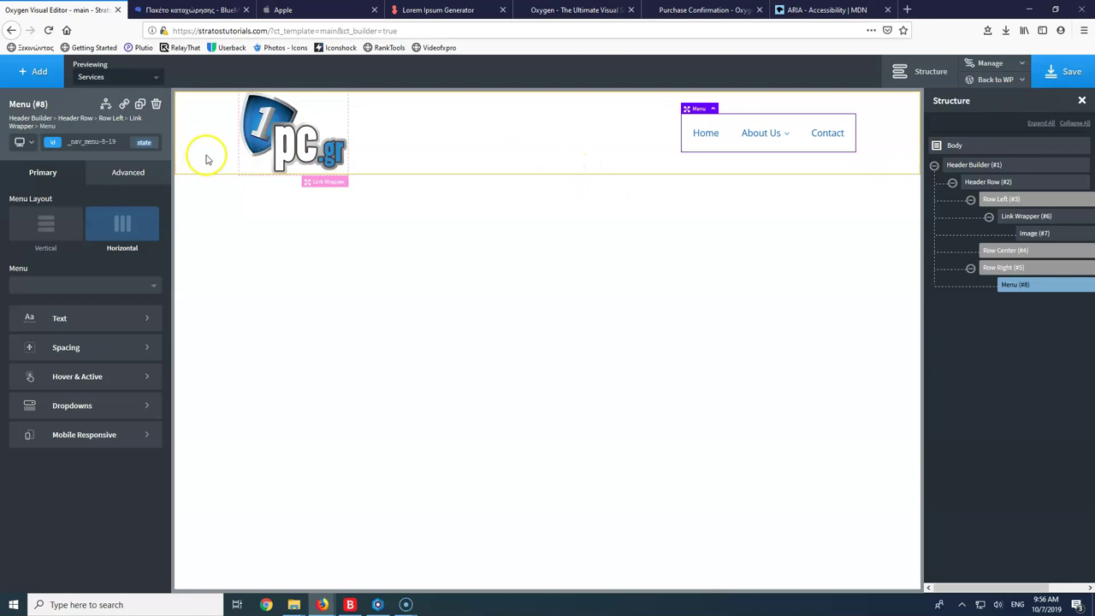
Try a width of 200 px on the logo image, reduce it to 180 px and save the template
{"action": "left_click", "coordinate": [279, 137]}
{"action": "left_click", "coordinate": [31, 294]}
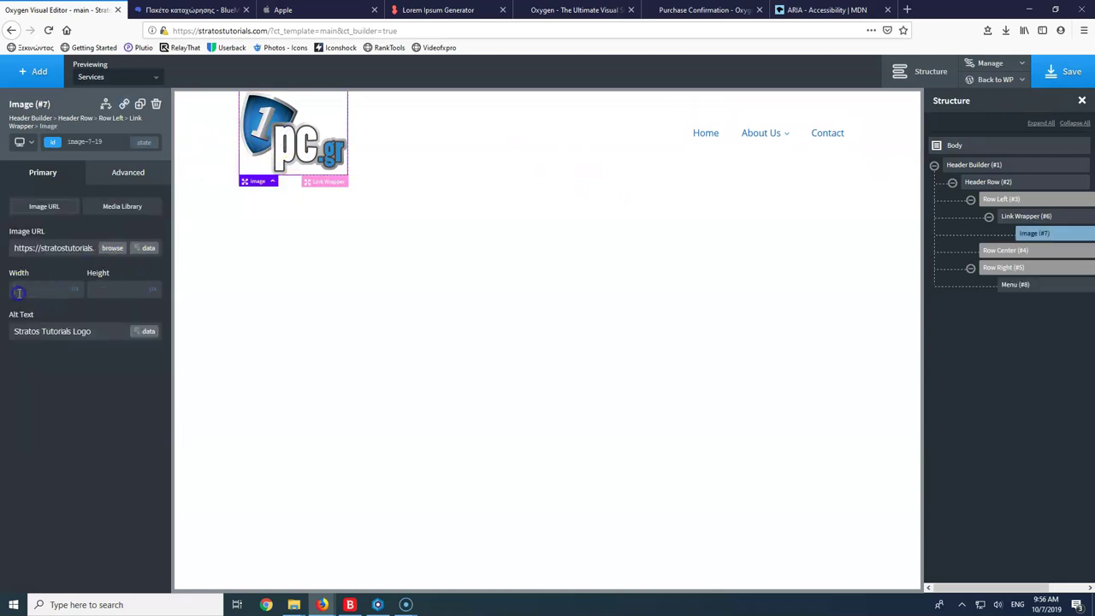
{"action": "type", "text": "2"}
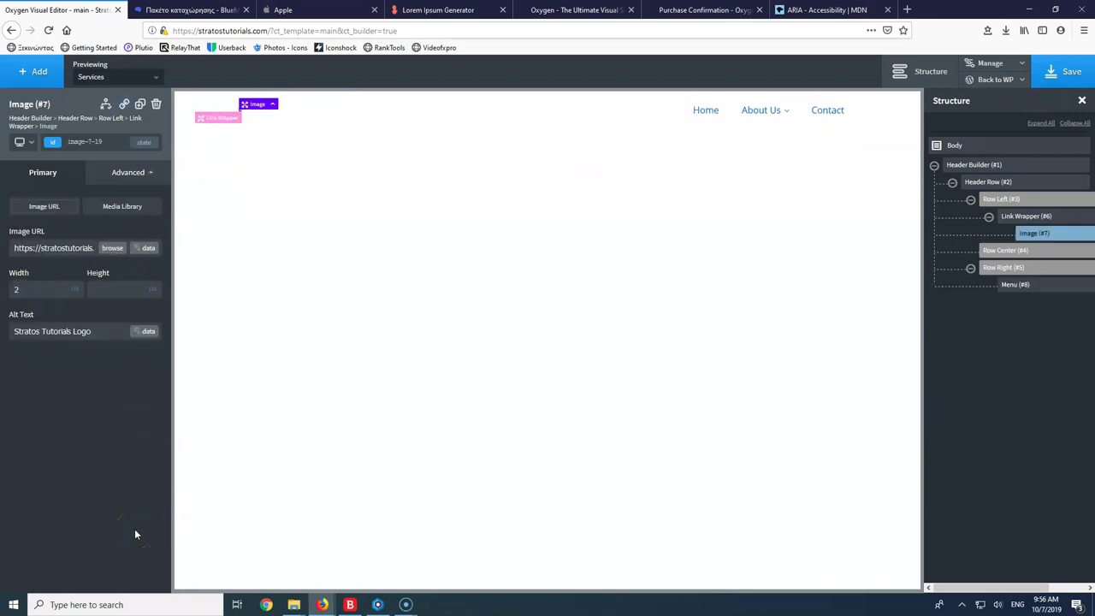
{"action": "type", "text": "00"}
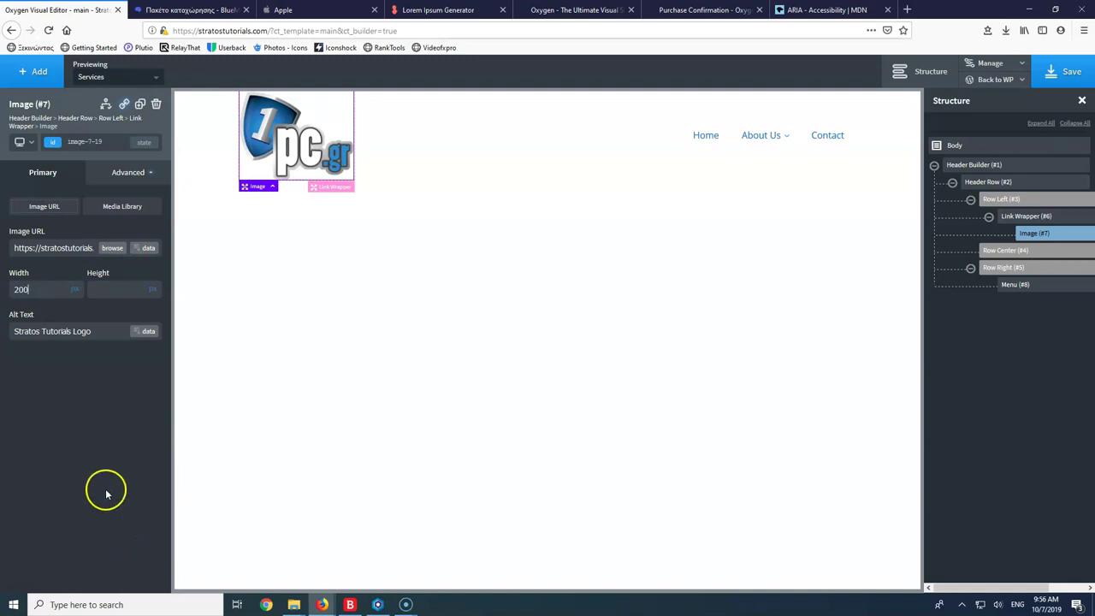
{"action": "double_click", "coordinate": [44, 288]}
{"action": "type", "text": "18"}
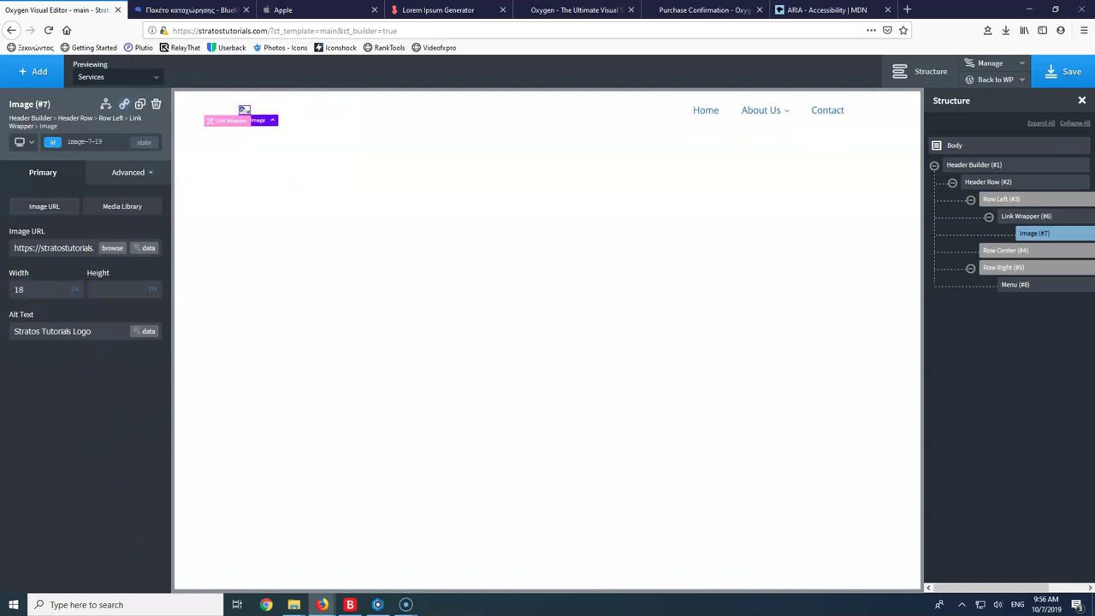
{"action": "type", "text": "0"}
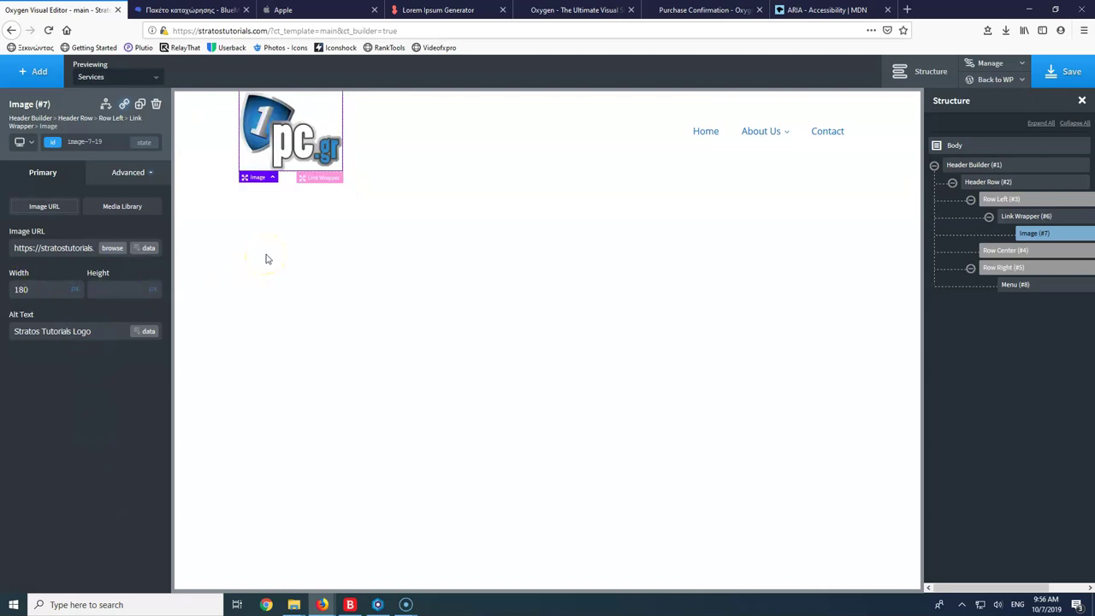
{"action": "left_click", "coordinate": [1040, 71]}
{"action": "left_click", "coordinate": [317, 179]}
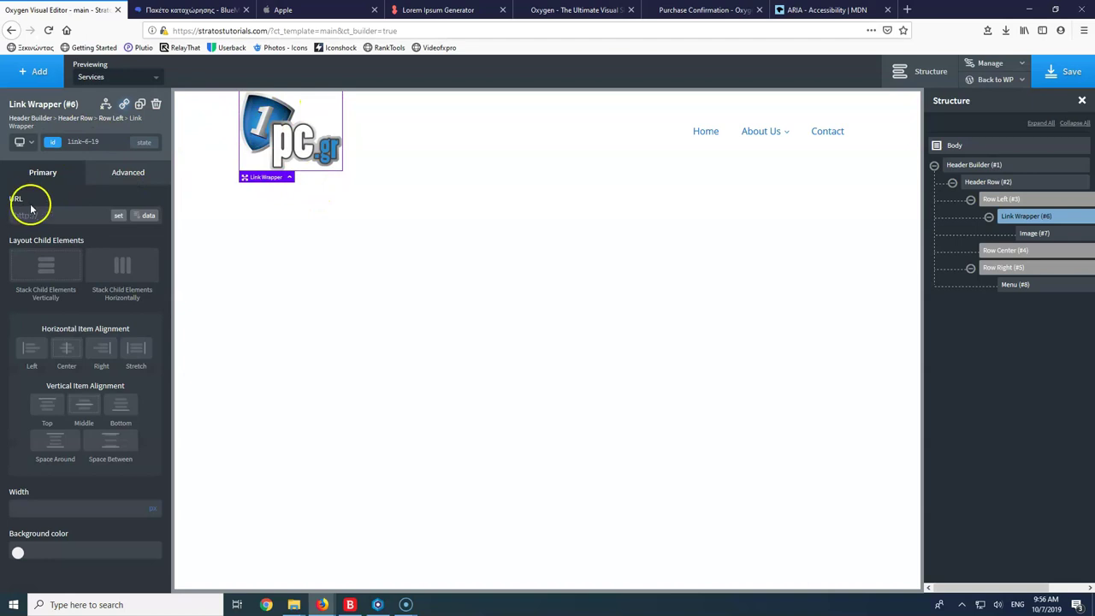
{"action": "left_click_drag", "start_coordinate": [173, 31], "coordinate": [266, 30]}
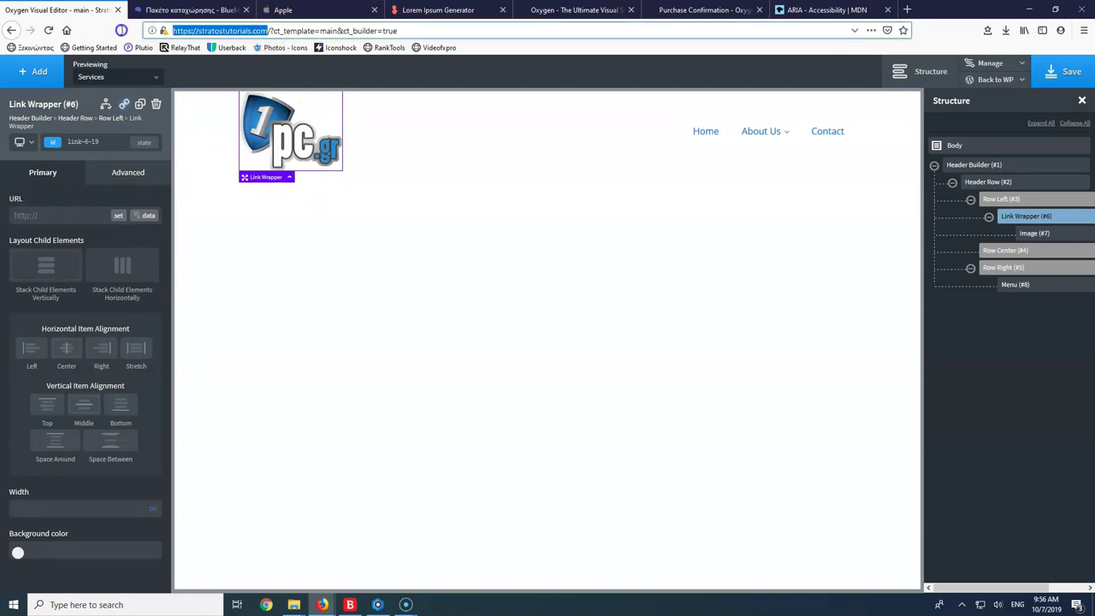
{"action": "key", "text": "ctrl+c"}
{"action": "left_click", "coordinate": [52, 214]}
{"action": "key", "text": "ctrl+v"}
{"action": "left_click", "coordinate": [69, 214]}
{"action": "triple_click", "coordinate": [90, 215]}
{"action": "left_click", "coordinate": [73, 215]}
{"action": "left_click_drag", "start_coordinate": [96, 216], "coordinate": [113, 216]}
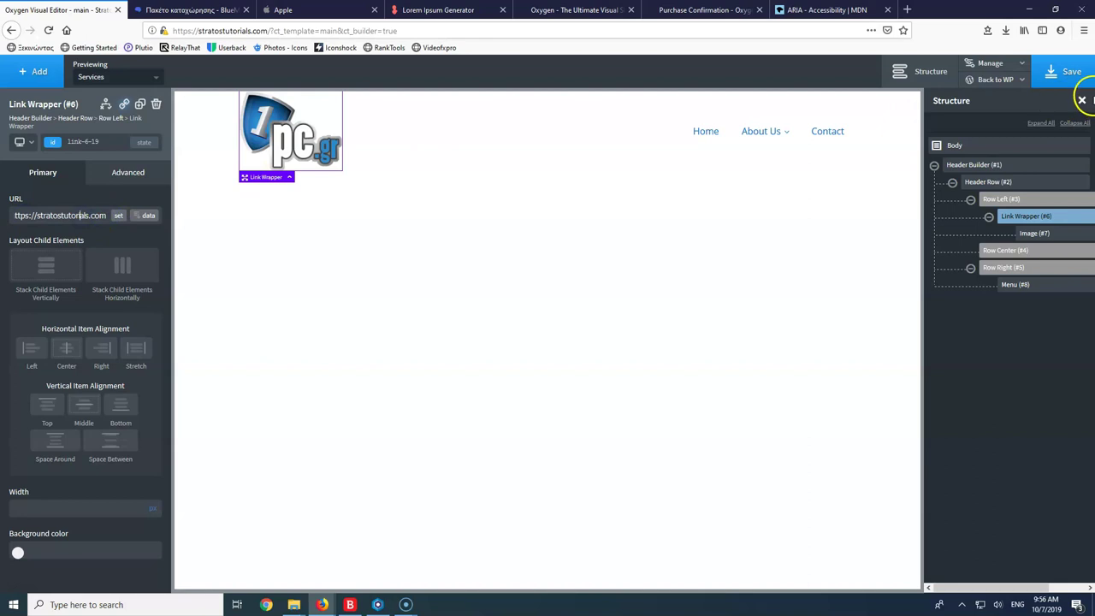
{"action": "left_click", "coordinate": [1058, 75]}
Open the site's frontend in a new tab and test the logo link from the Services page
{"action": "left_click", "coordinate": [1020, 72]}
{"action": "left_click", "coordinate": [1021, 78]}
{"action": "right_click", "coordinate": [980, 117]}
{"action": "left_click", "coordinate": [992, 122]}
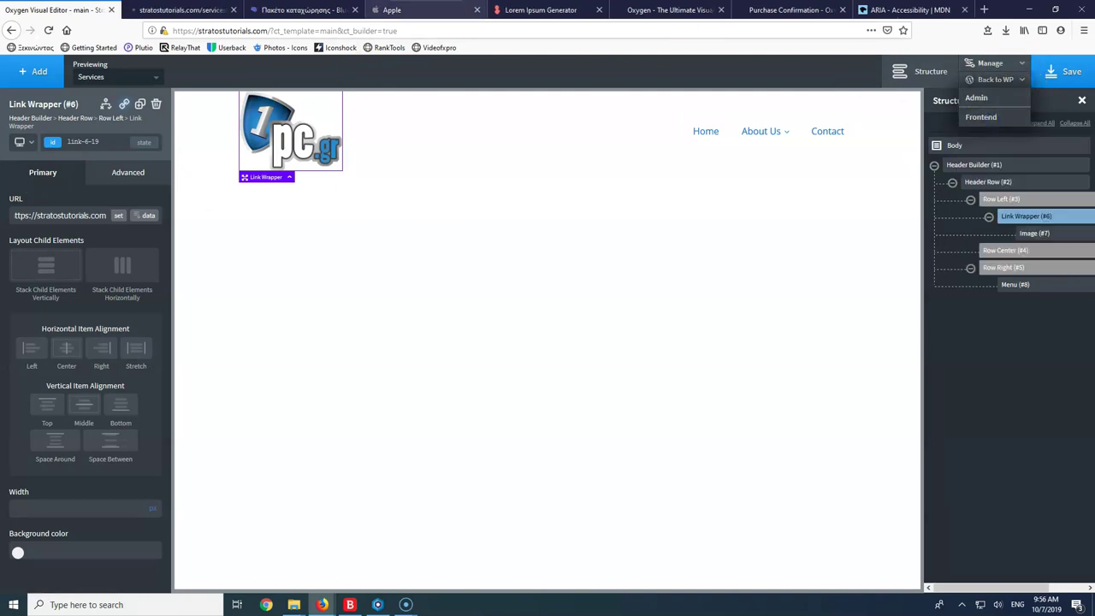
{"action": "left_click", "coordinate": [155, 11]}
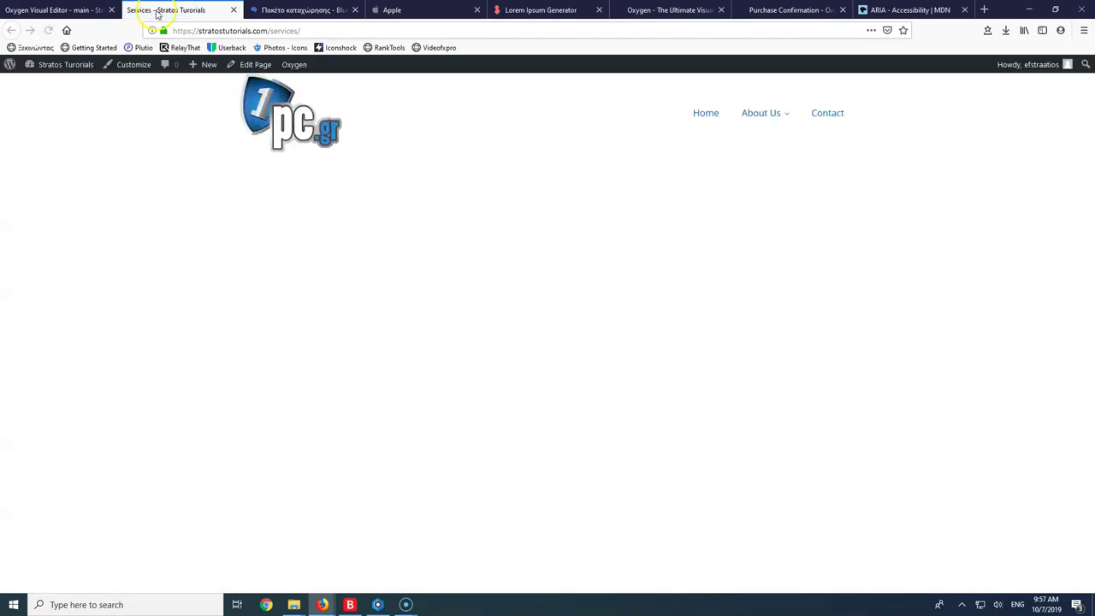
{"action": "left_click", "coordinate": [276, 116]}
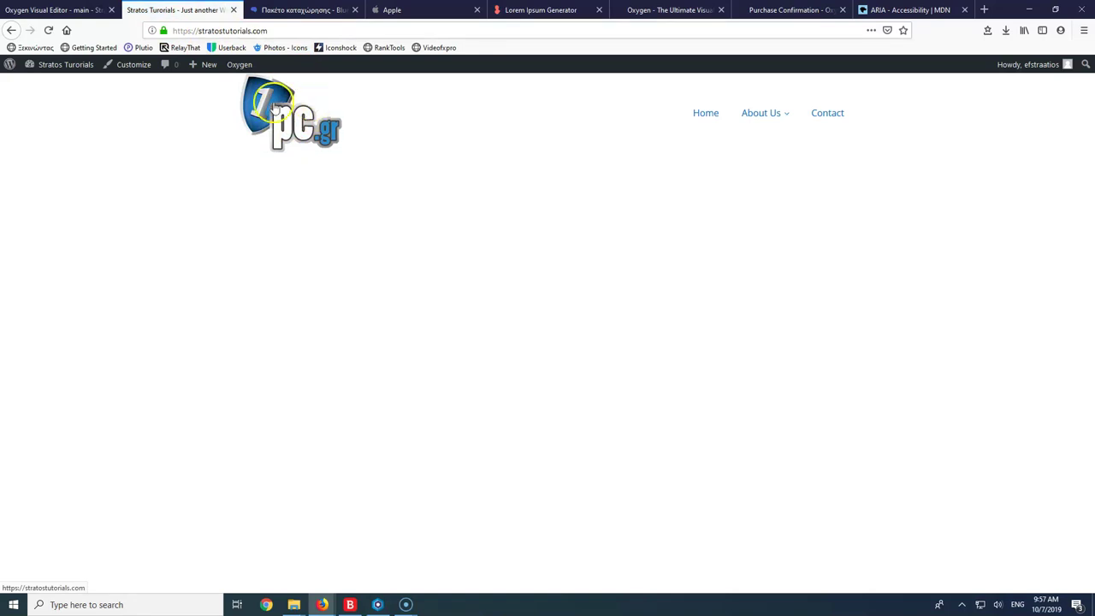
Return to the Oxygen editor, replace the logo link wrapper's URL with the relative path "/" and save
{"action": "left_click", "coordinate": [56, 10]}
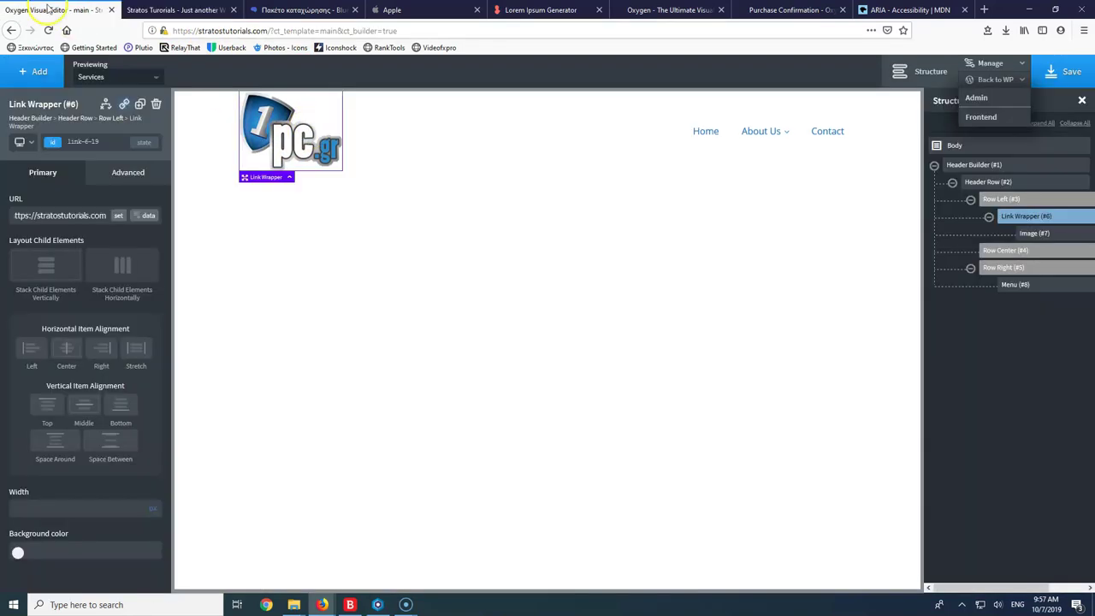
{"action": "triple_click", "coordinate": [35, 216]}
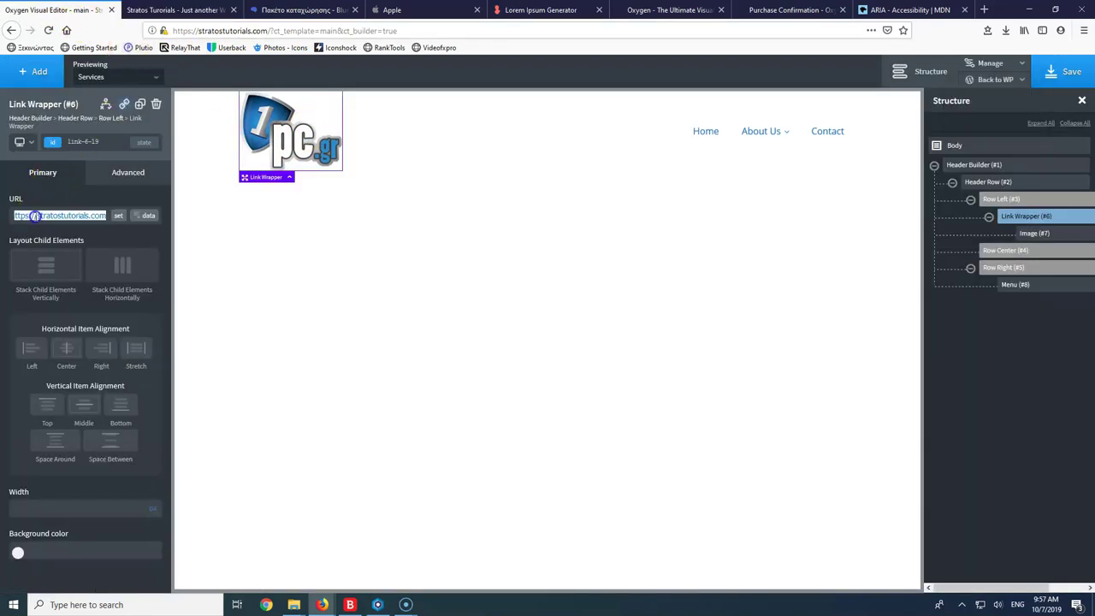
{"action": "type", "text": "/"}
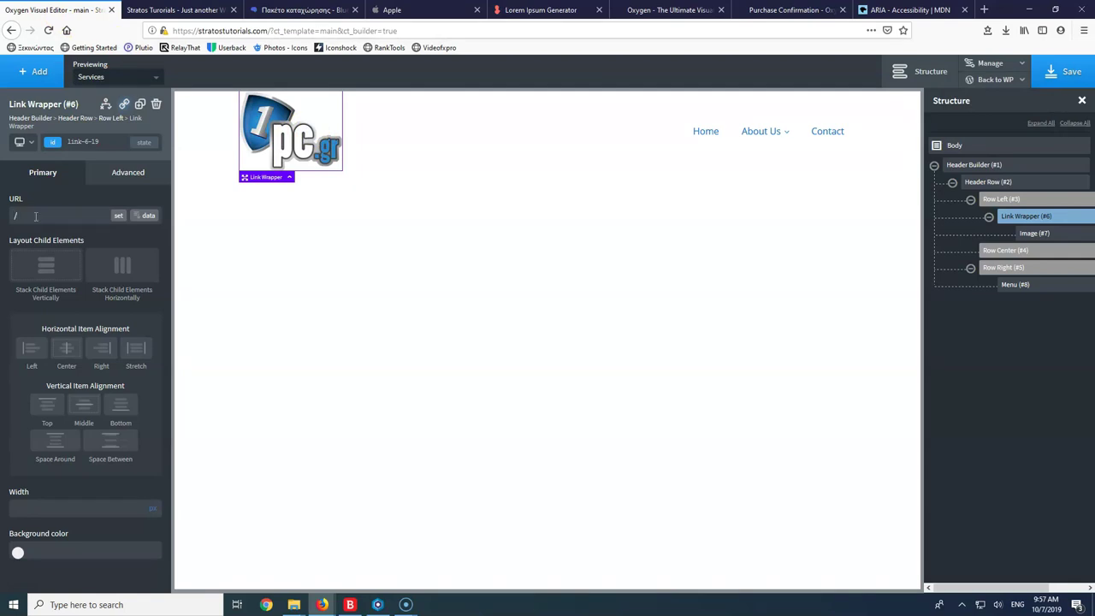
{"action": "left_click", "coordinate": [25, 215]}
{"action": "left_click", "coordinate": [31, 214]}
{"action": "type", "text": "/"}
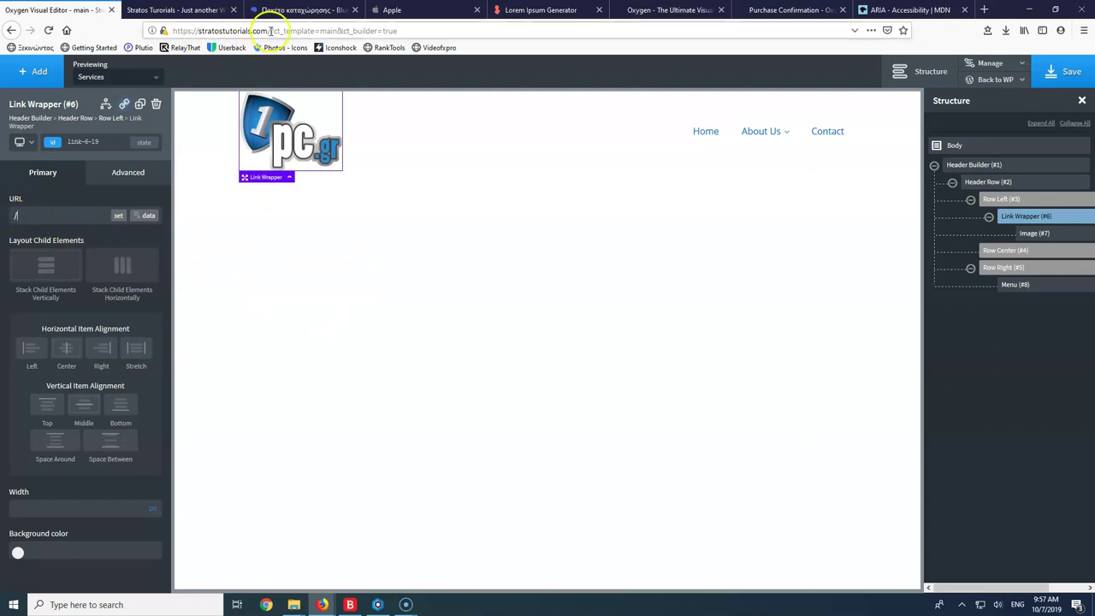
{"action": "left_click_drag", "start_coordinate": [268, 30], "coordinate": [182, 31]}
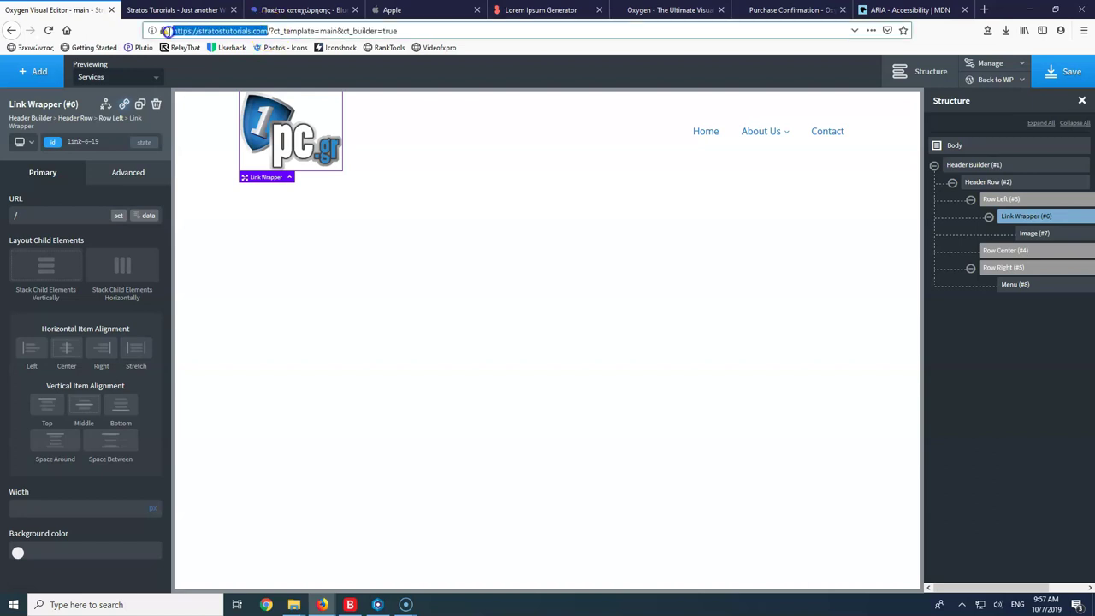
{"action": "left_click_drag", "start_coordinate": [268, 31], "coordinate": [442, 31]}
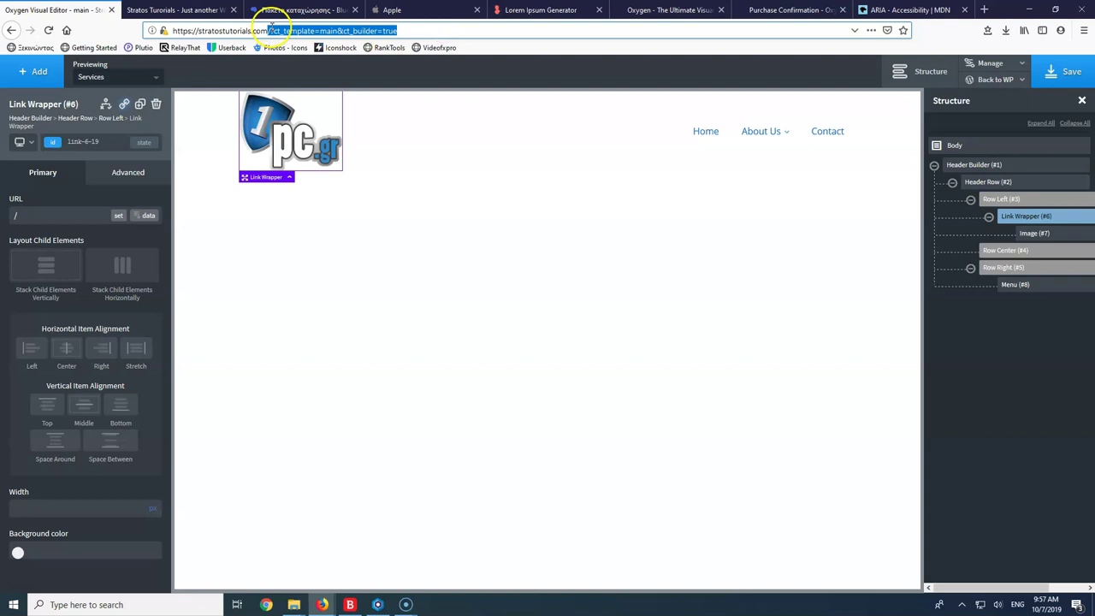
{"action": "left_click", "coordinate": [1061, 77]}
Reload the frontend, open the Contact page and test that the logo leads to the home page
{"action": "left_click", "coordinate": [166, 12]}
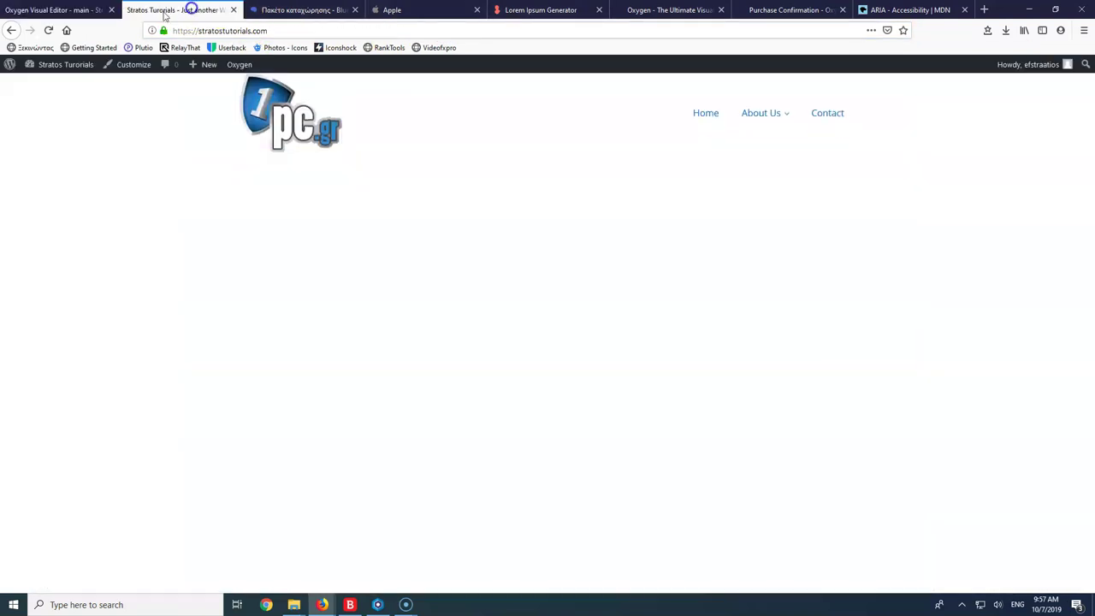
{"action": "left_click", "coordinate": [48, 30]}
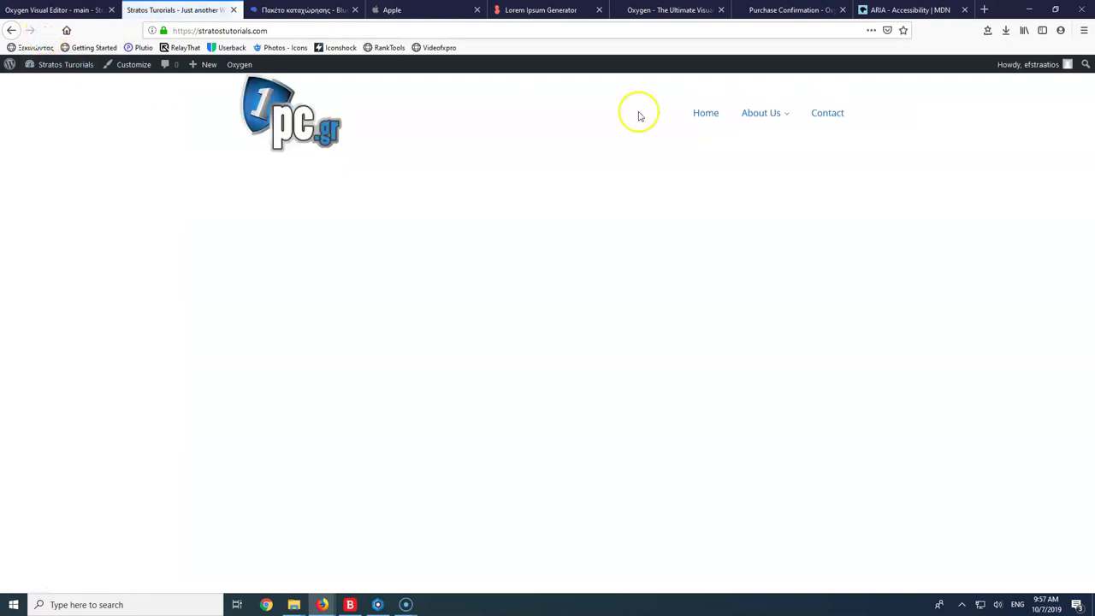
{"action": "left_click", "coordinate": [823, 116]}
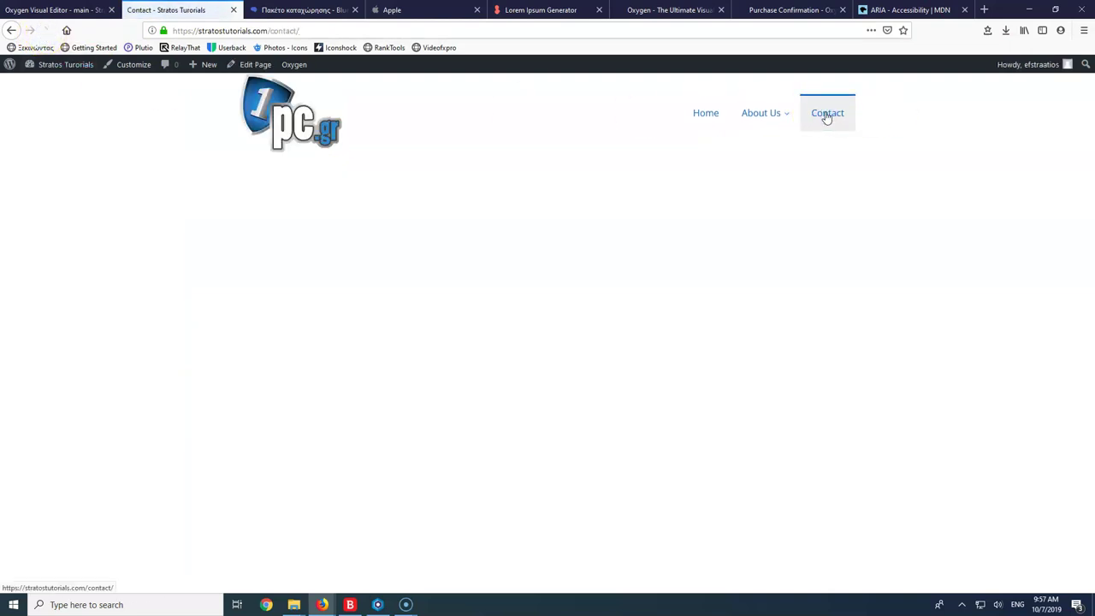
{"action": "left_click", "coordinate": [280, 111]}
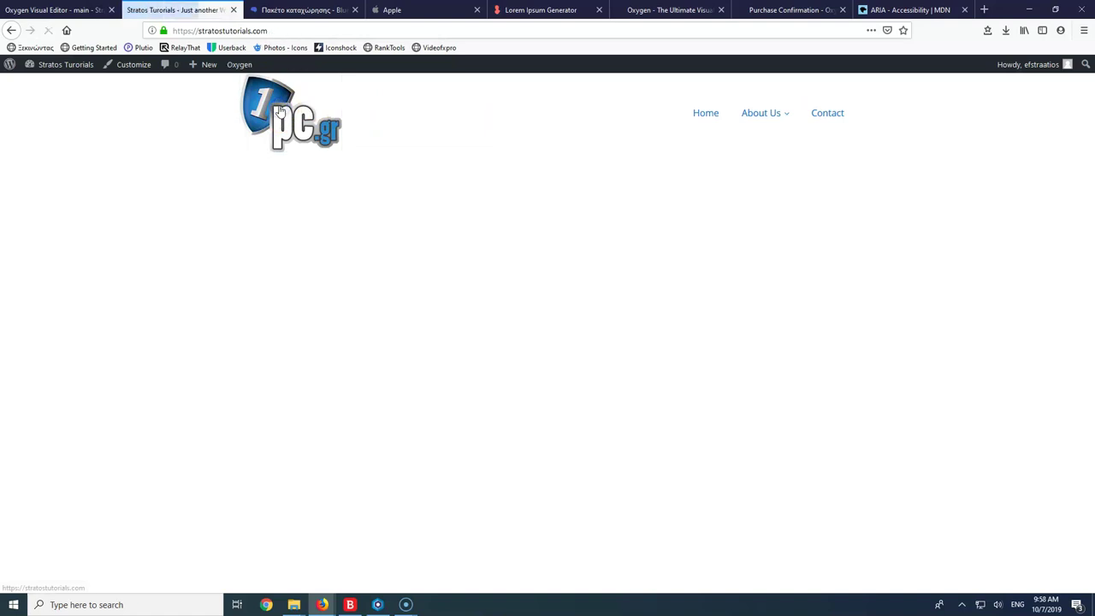
{"action": "left_click", "coordinate": [284, 31]}
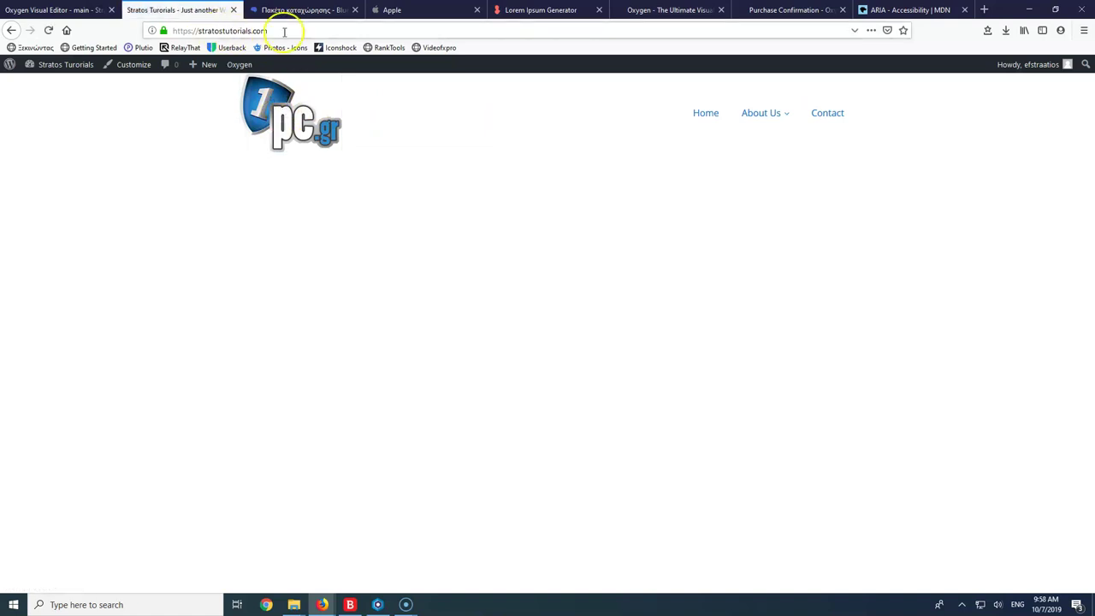
Return to the Oxygen editor and assign the WordPress menu "main" to the header's menu component
{"action": "left_click", "coordinate": [71, 11]}
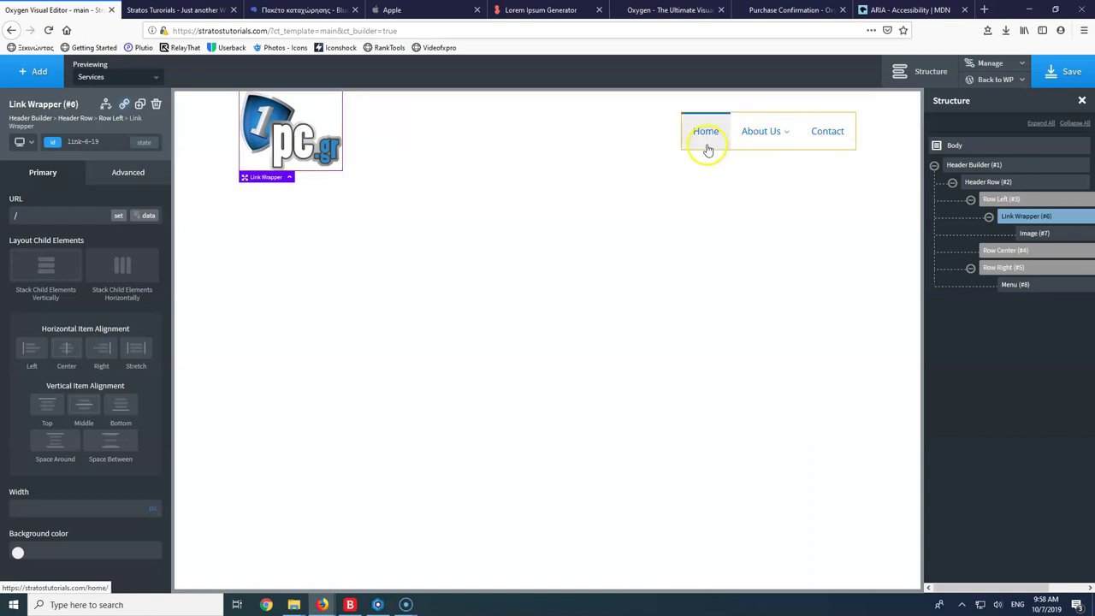
{"action": "left_click", "coordinate": [757, 152]}
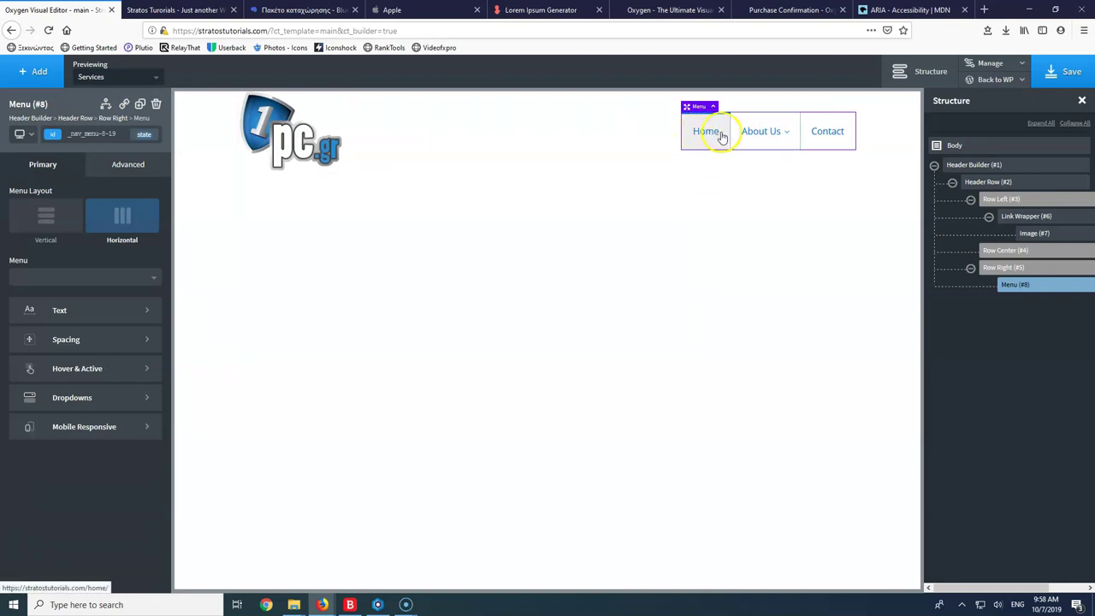
{"action": "mouse_move", "coordinate": [743, 143]}
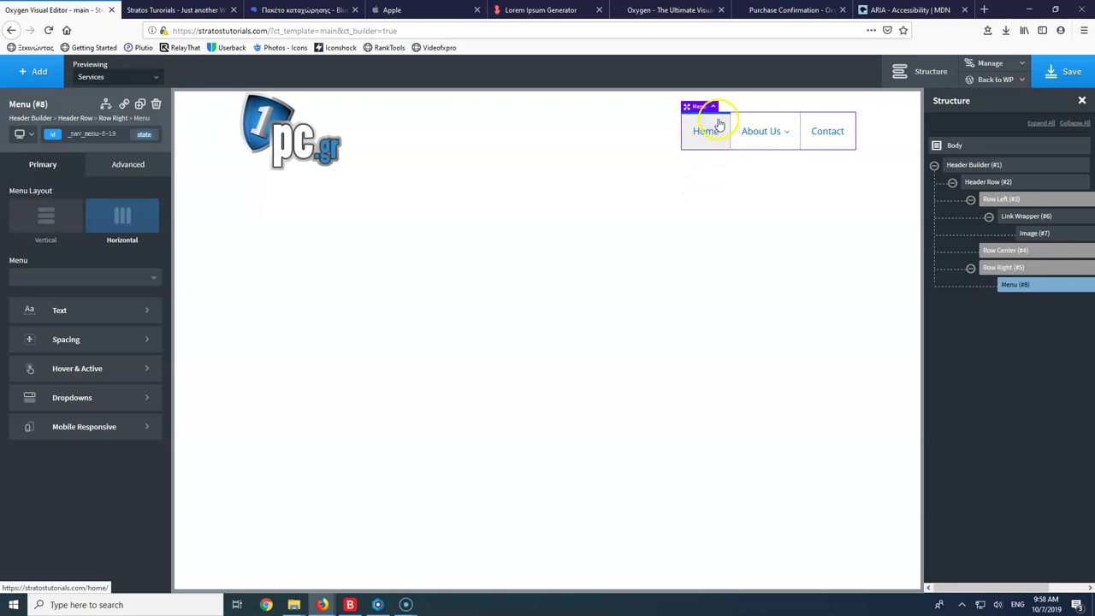
{"action": "mouse_move", "coordinate": [740, 114]}
{"action": "left_click", "coordinate": [77, 275]}
{"action": "left_click", "coordinate": [20, 296]}
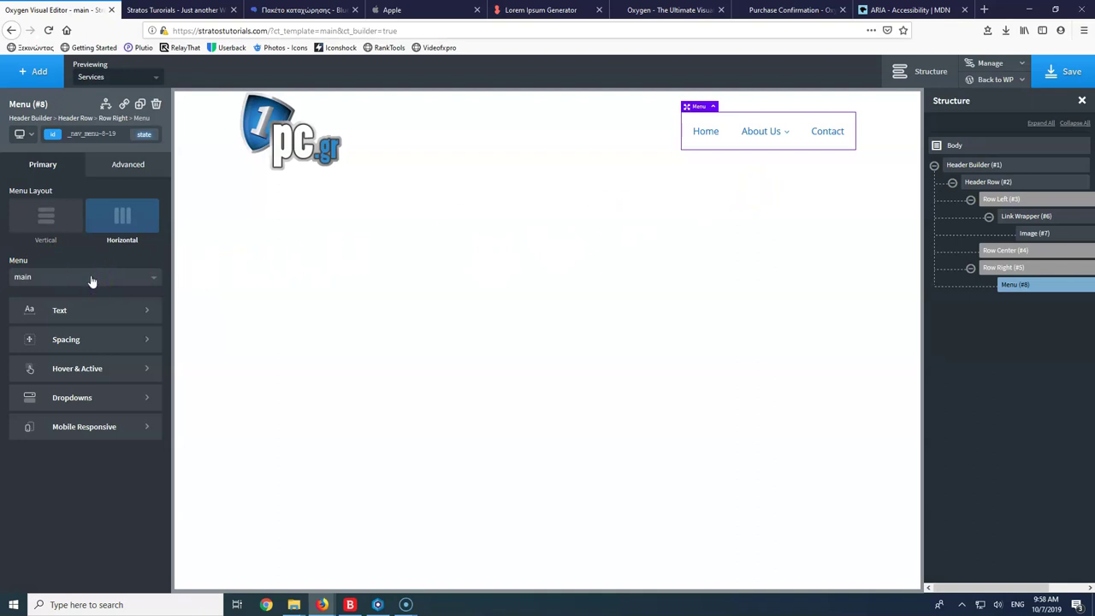
Set the header menu's text color to black, #000000
{"action": "left_click", "coordinate": [97, 316]}
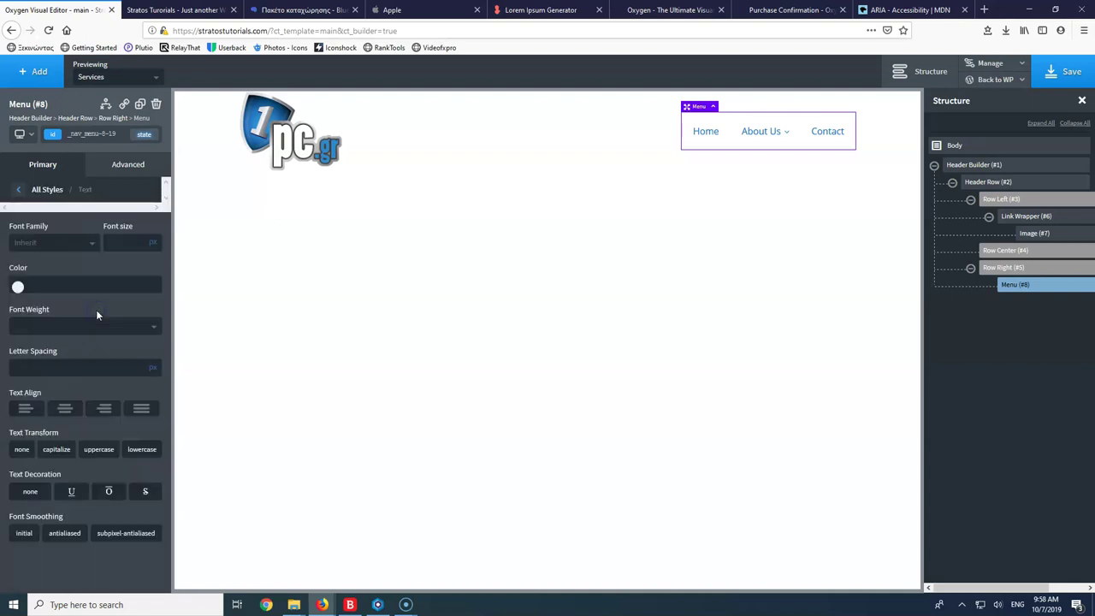
{"action": "left_click", "coordinate": [19, 286]}
{"action": "left_click_drag", "start_coordinate": [44, 337], "coordinate": [38, 376]}
{"action": "left_click", "coordinate": [12, 416]}
{"action": "left_click", "coordinate": [125, 285]}
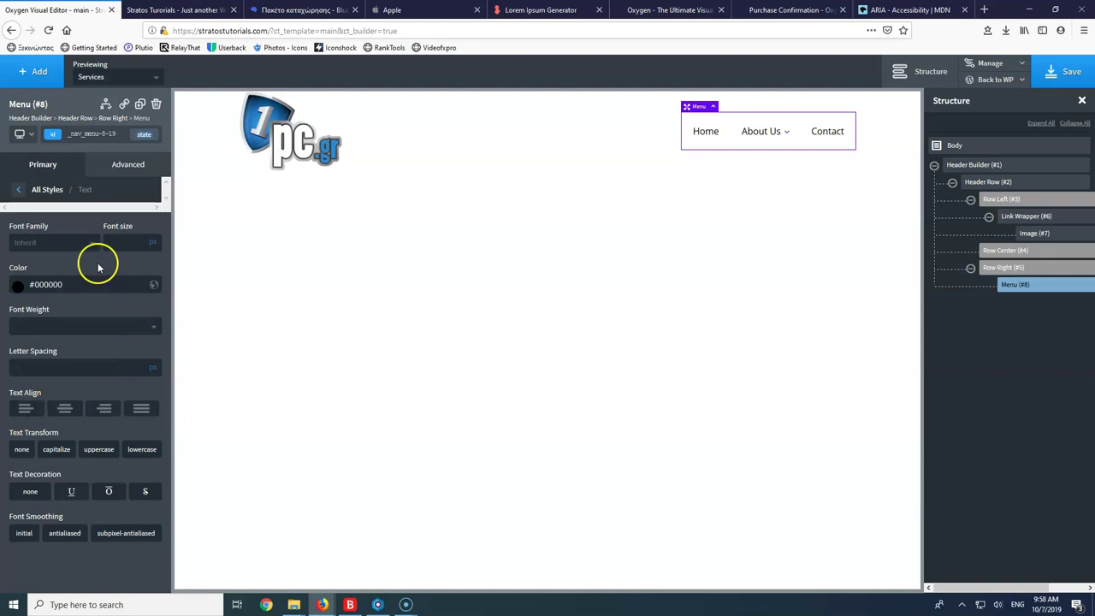
{"action": "left_click", "coordinate": [131, 240]}
{"action": "type", "text": "17"}
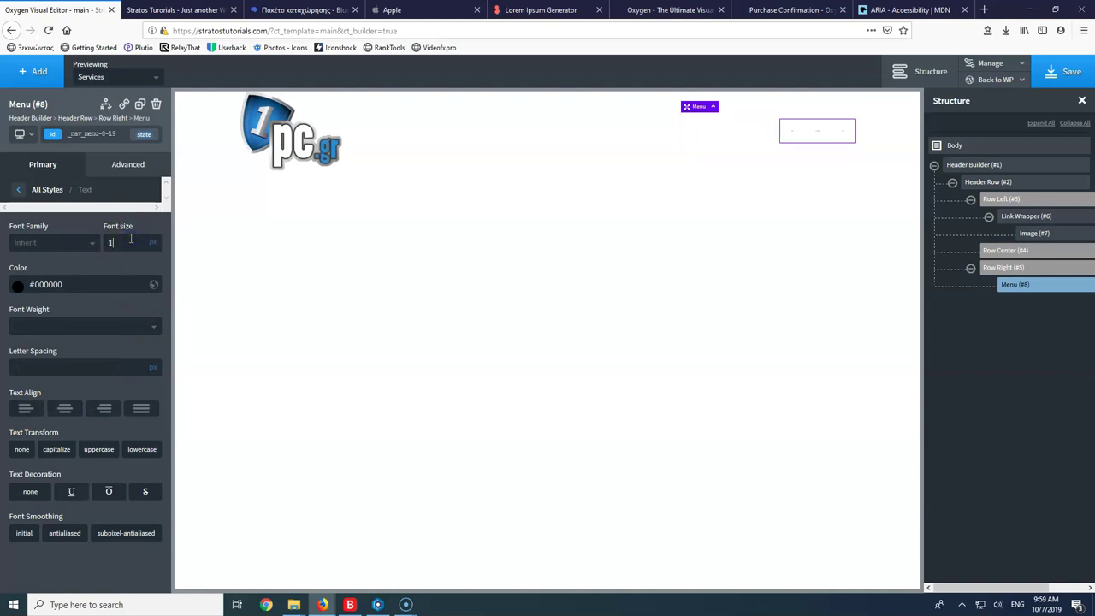
{"action": "key", "text": "BackSpace"}
{"action": "key", "text": "BackSpace"}
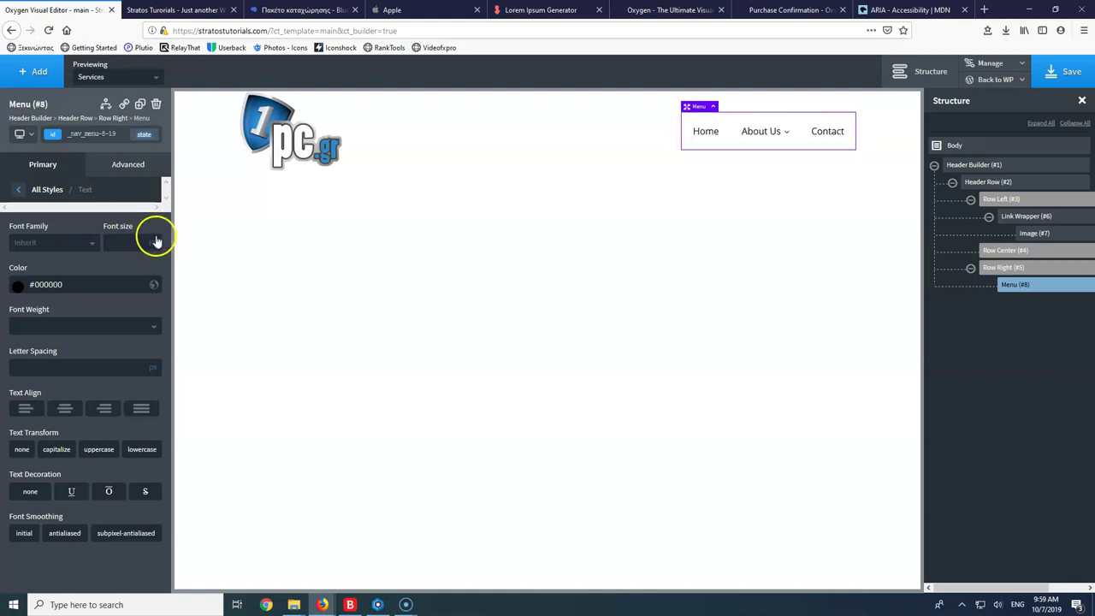
Add a global color named "Dark Blue" with the value #1f5ac1 in the global styles
{"action": "left_click", "coordinate": [989, 65]}
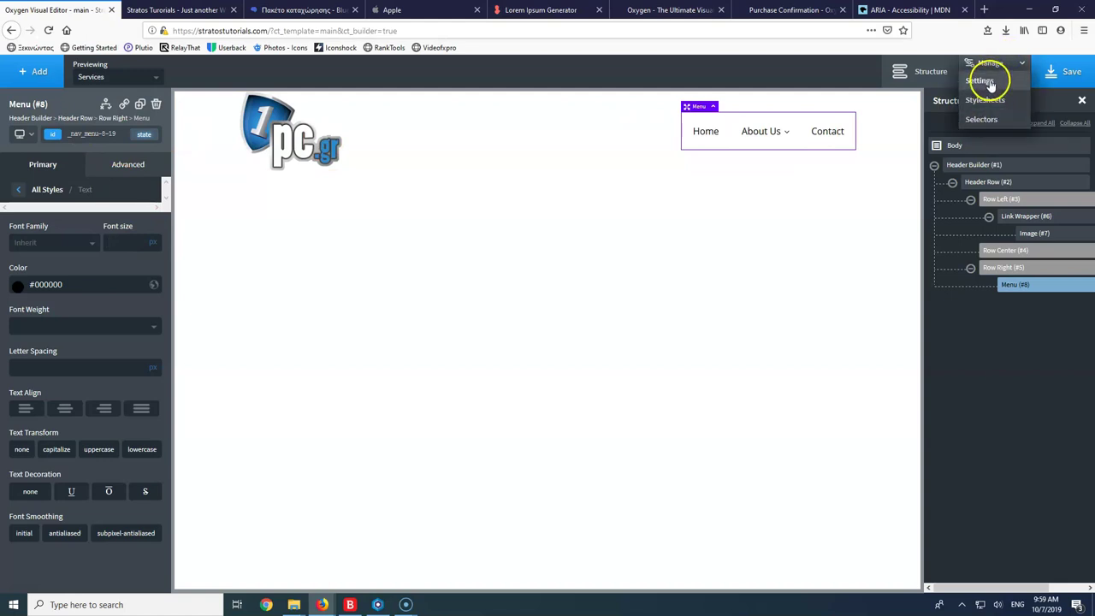
{"action": "left_click", "coordinate": [979, 81]}
{"action": "left_click", "coordinate": [1009, 202]}
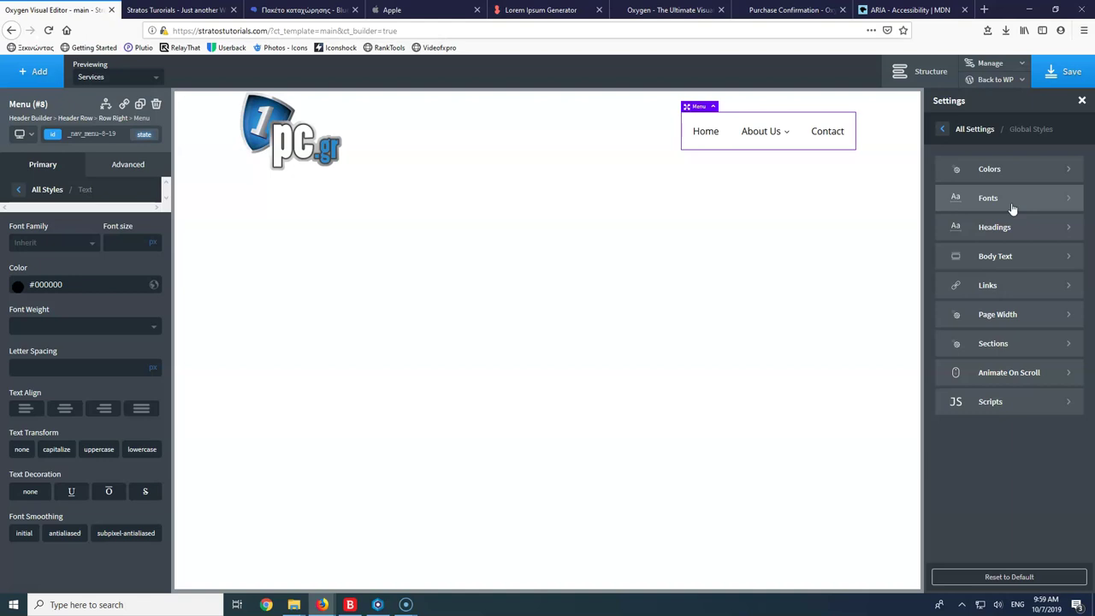
{"action": "left_click", "coordinate": [1053, 175]}
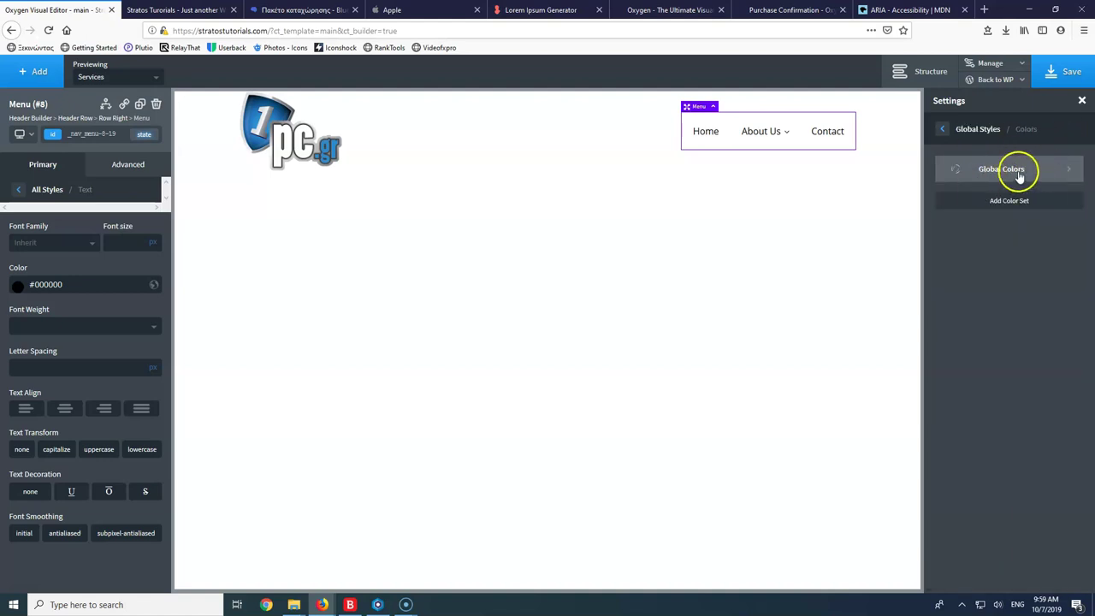
{"action": "left_click", "coordinate": [1018, 174]}
{"action": "left_click", "coordinate": [1012, 166]}
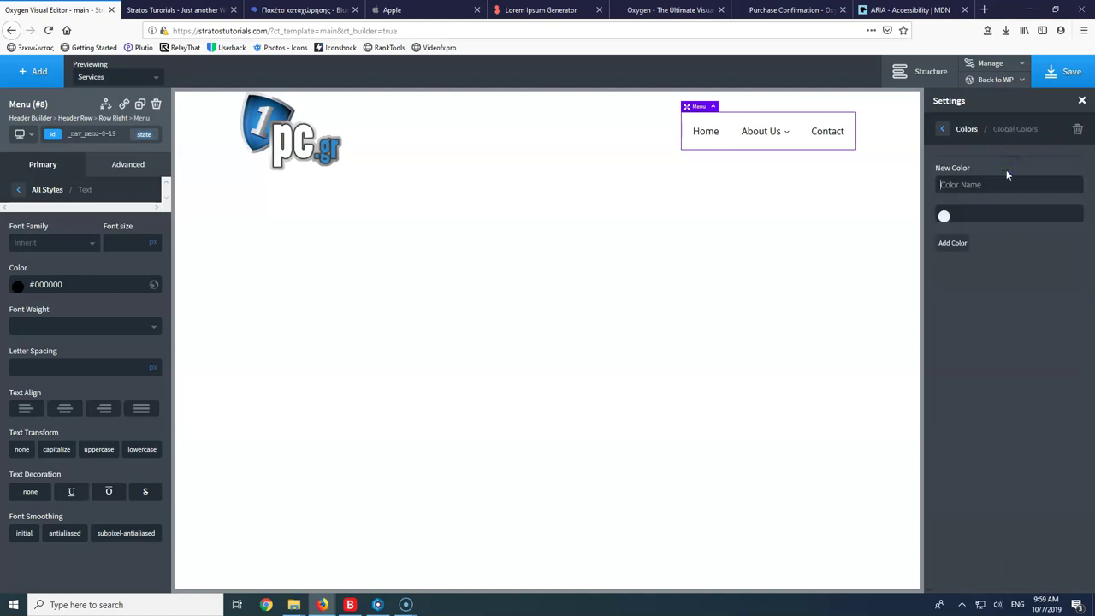
{"action": "left_click", "coordinate": [944, 216]}
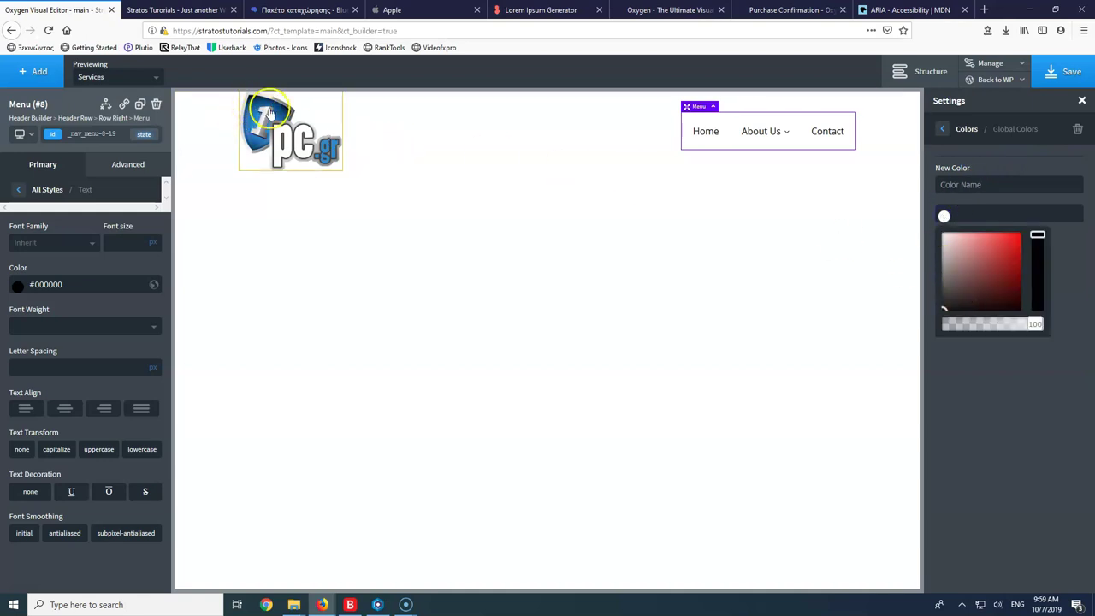
{"action": "mouse_move", "coordinate": [990, 238]}
{"action": "left_mouse_down"}
{"action": "mouse_move", "coordinate": [1001, 274]}
{"action": "mouse_move", "coordinate": [986, 268]}
{"action": "mouse_move", "coordinate": [1040, 254]}
{"action": "mouse_move", "coordinate": [1036, 279]}
{"action": "mouse_move", "coordinate": [983, 262]}
{"action": "mouse_move", "coordinate": [995, 250]}
{"action": "left_mouse_up"}
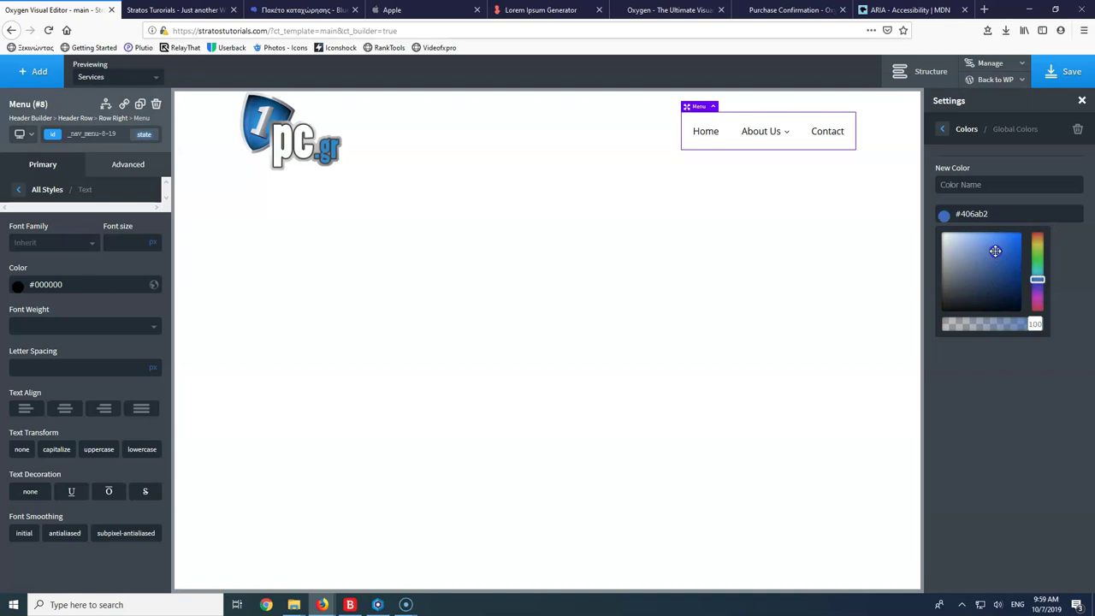
{"action": "left_click_drag", "start_coordinate": [988, 301], "coordinate": [1009, 251]}
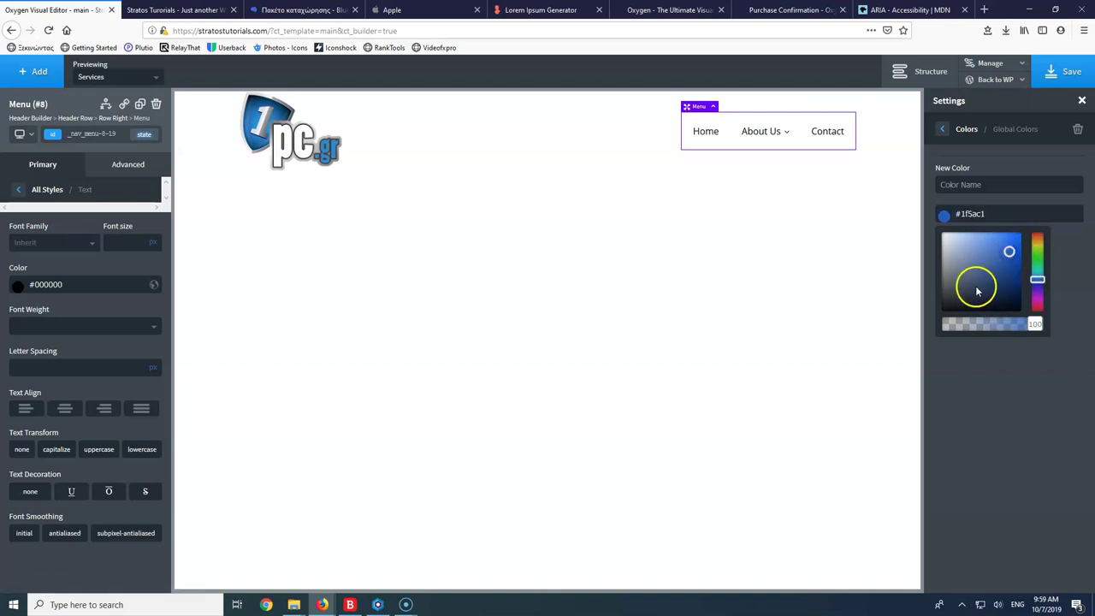
{"action": "left_click", "coordinate": [1006, 413]}
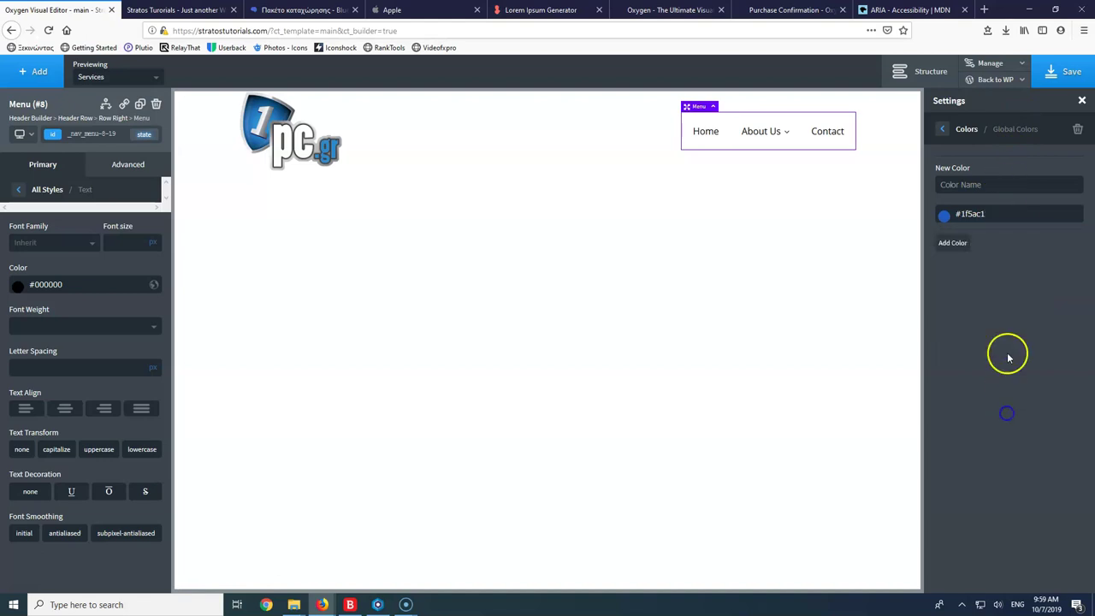
{"action": "left_click", "coordinate": [997, 187]}
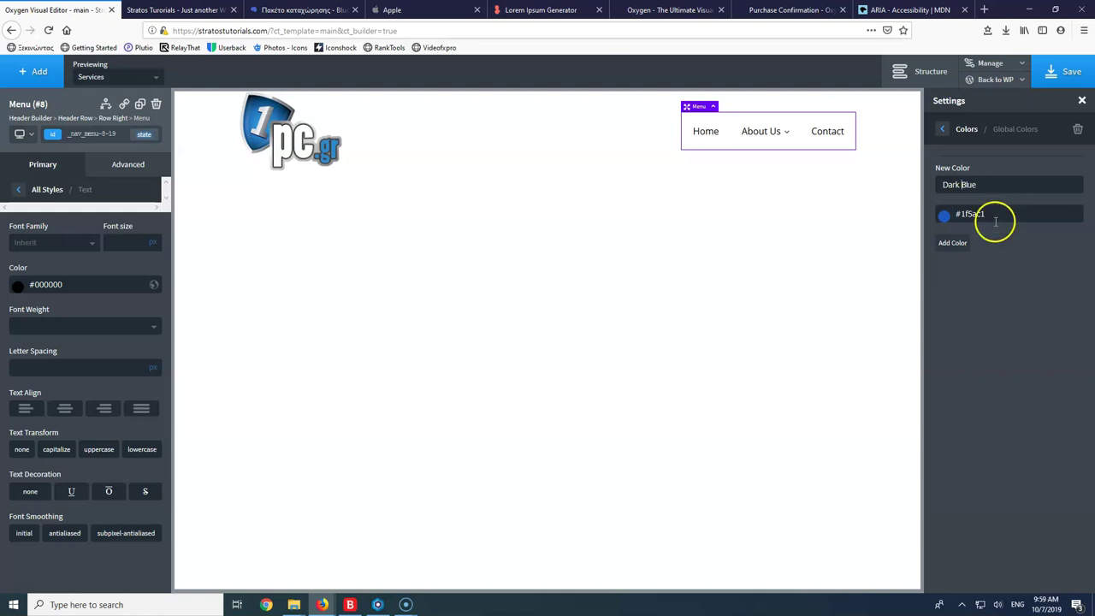
{"action": "left_click", "coordinate": [956, 245]}
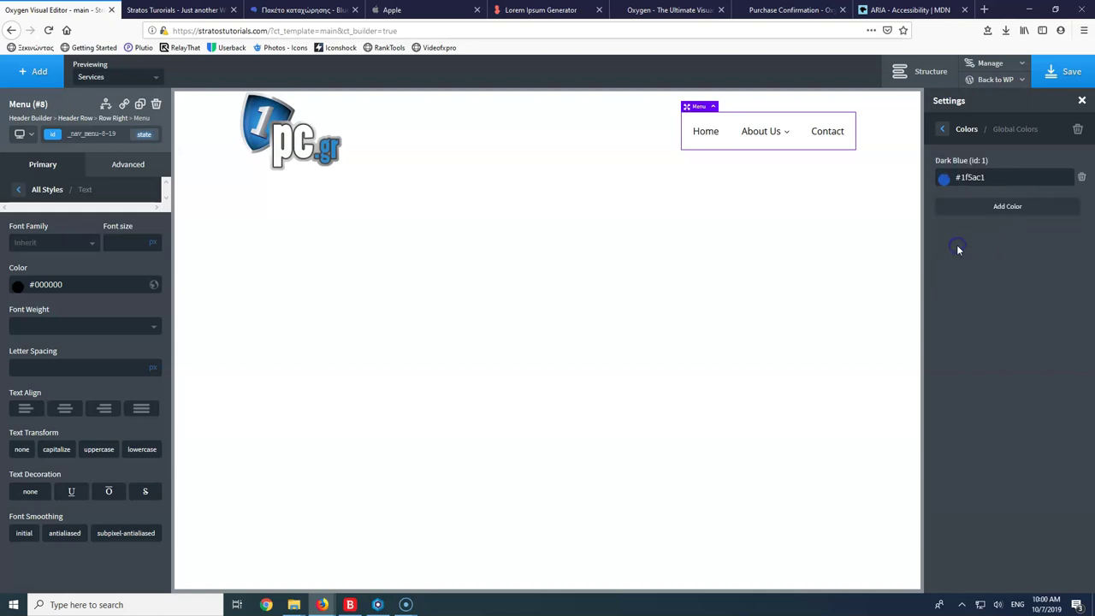
Try to define a second global color named "Light Blue" as #6288c9, starting from the Dark Blue value
{"action": "left_click", "coordinate": [996, 210]}
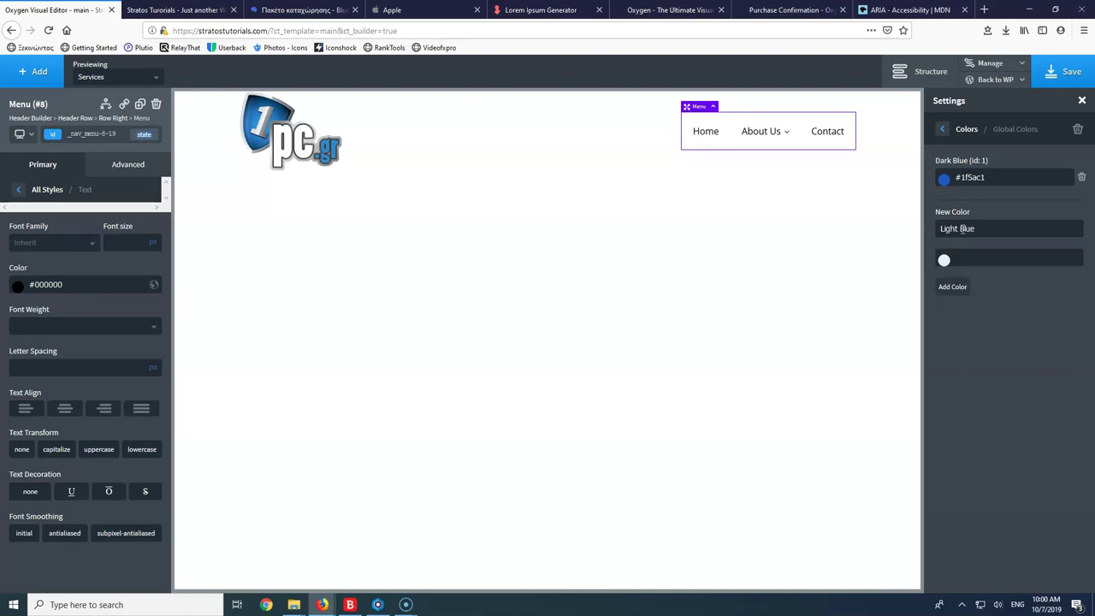
{"action": "left_click", "coordinate": [944, 260]}
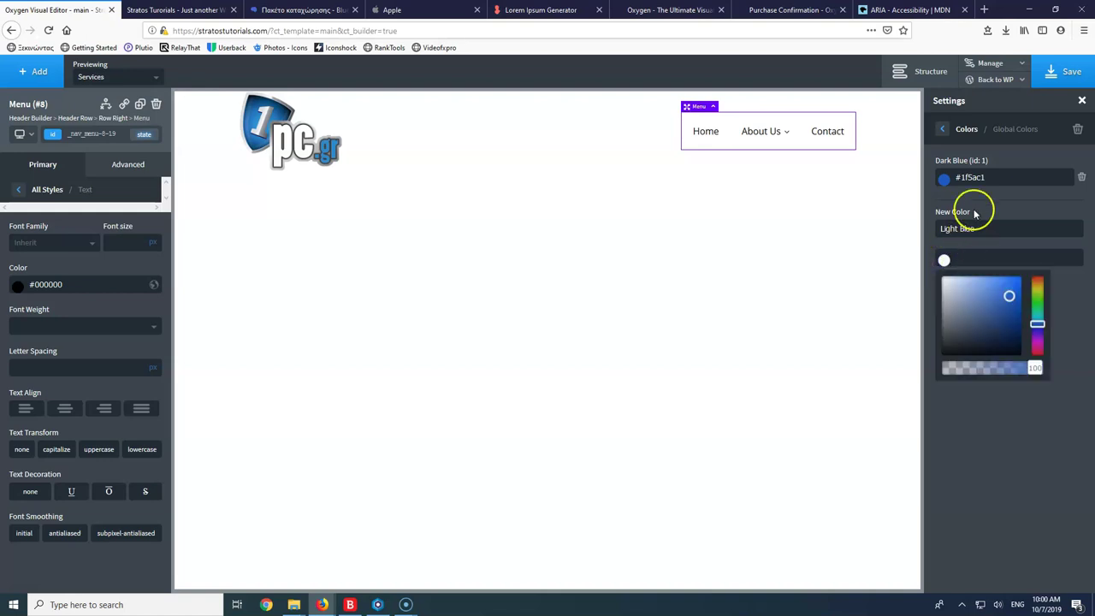
{"action": "left_click", "coordinate": [994, 178]}
{"action": "key", "text": "ctrl+c"}
{"action": "left_click", "coordinate": [989, 256]}
{"action": "key", "text": "ctrl+v"}
{"action": "left_click", "coordinate": [943, 260]}
{"action": "mouse_move", "coordinate": [975, 286]}
{"action": "left_mouse_down"}
{"action": "mouse_move", "coordinate": [1001, 296]}
{"action": "mouse_move", "coordinate": [981, 293]}
{"action": "left_mouse_up"}
{"action": "left_click", "coordinate": [1078, 359]}
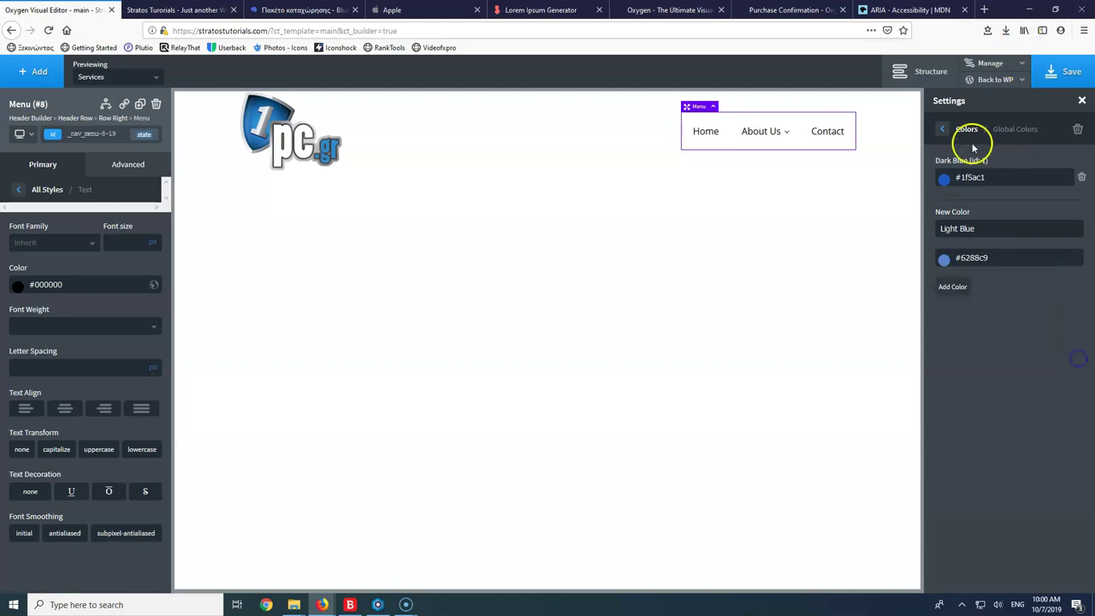
Check the display and text fonts in the global styles
{"action": "left_click", "coordinate": [944, 131]}
{"action": "left_click", "coordinate": [945, 132]}
{"action": "left_click", "coordinate": [945, 133]}
{"action": "left_click", "coordinate": [989, 199]}
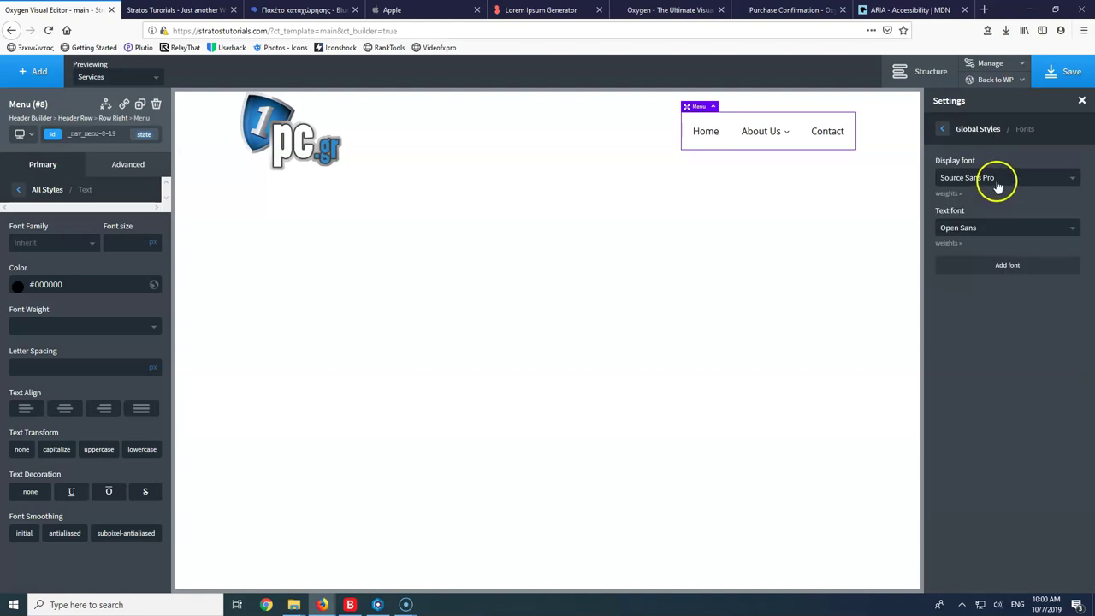
{"action": "left_click", "coordinate": [942, 128]}
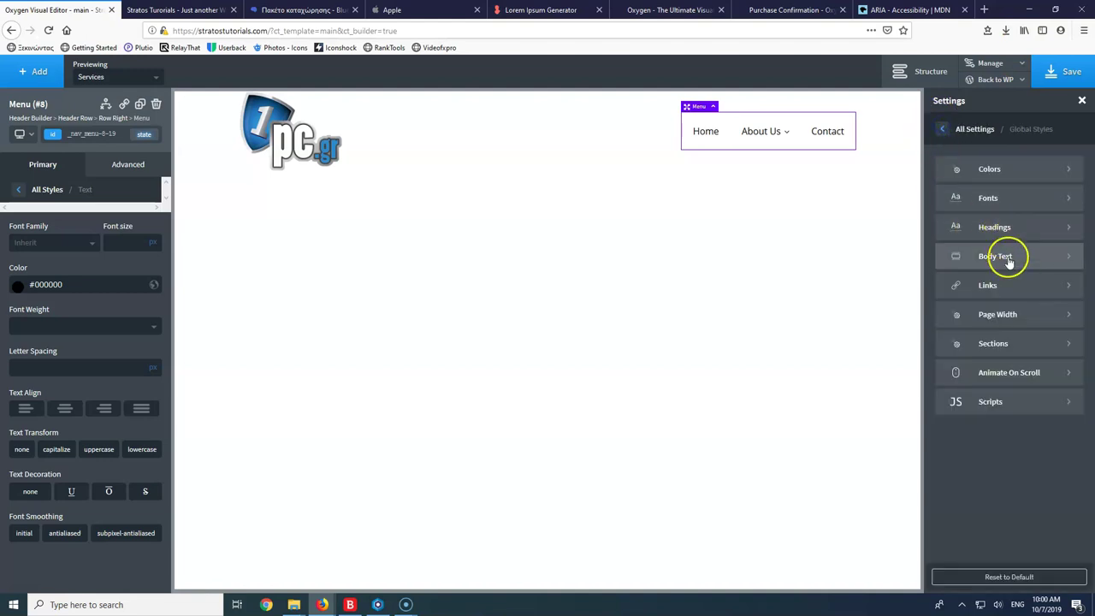
Set the global body text to a font size of 17 px and a line height of 1.7
{"action": "left_click", "coordinate": [1008, 259]}
{"action": "double_click", "coordinate": [965, 176]}
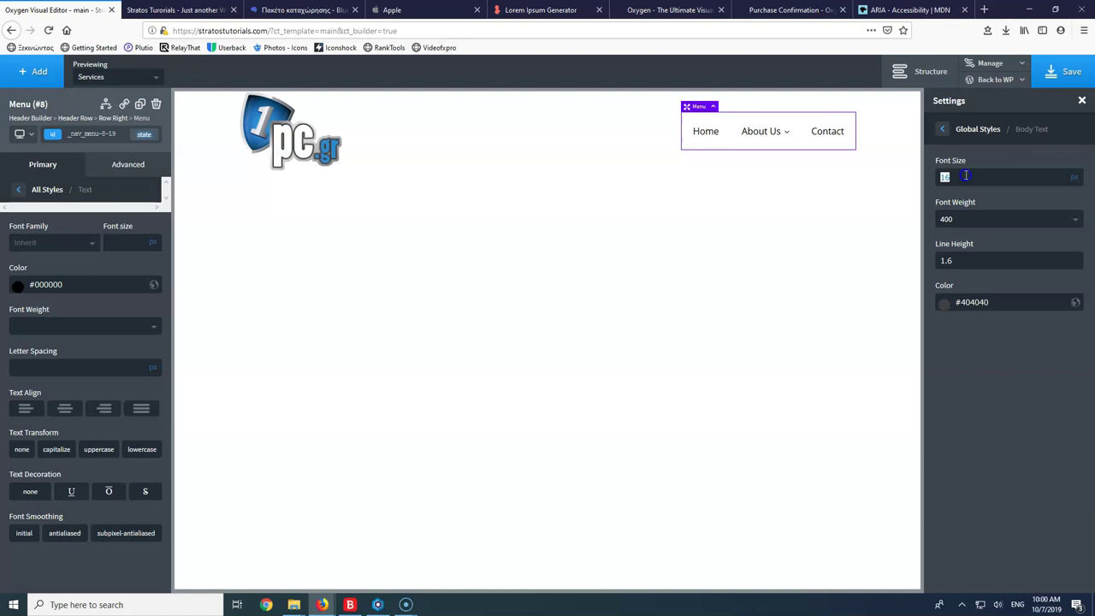
{"action": "type", "text": "107"}
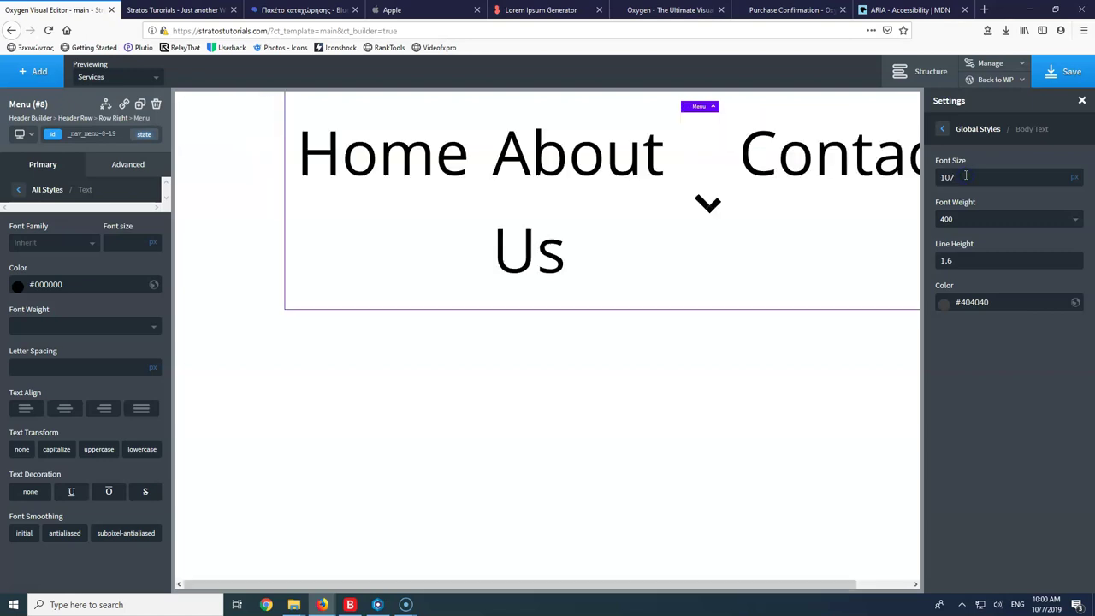
{"action": "type", "text": "17"}
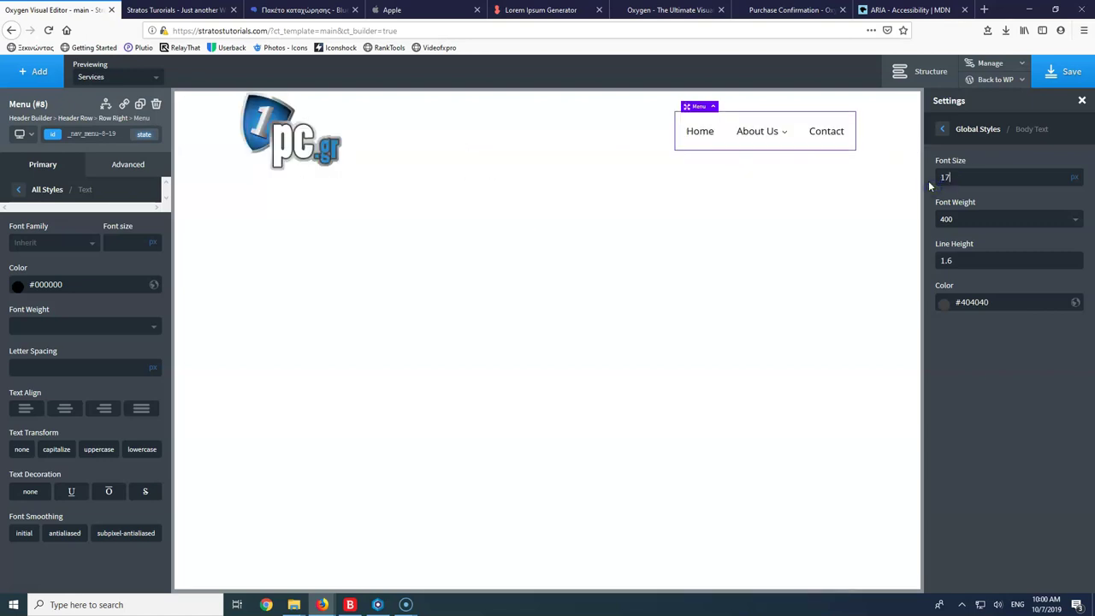
{"action": "double_click", "coordinate": [948, 260]}
{"action": "type", "text": "7"}
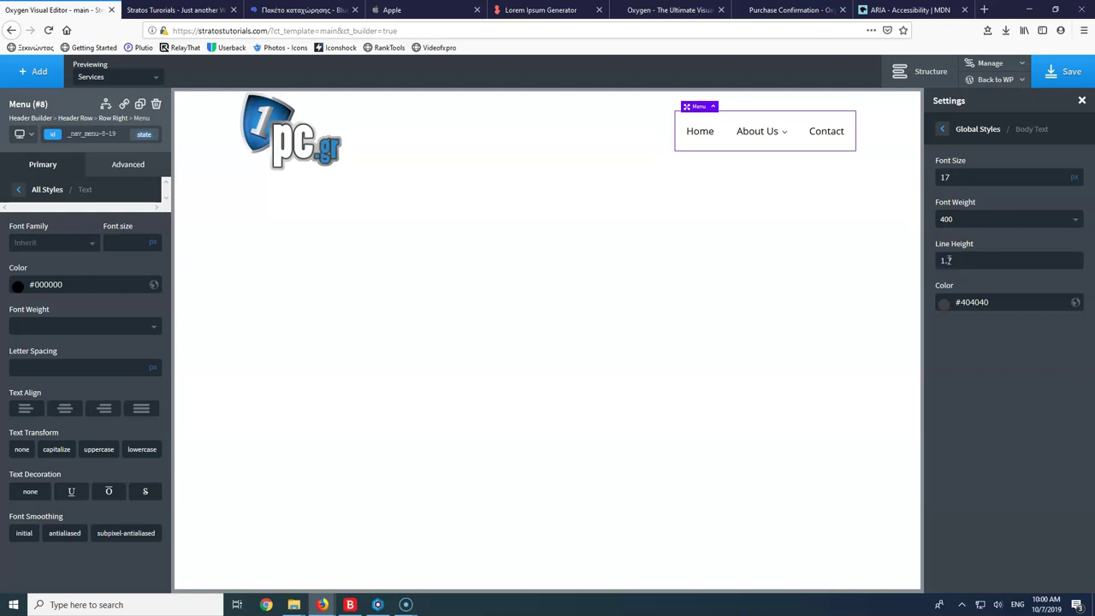
Set the global body text color to #000000, save and close the settings
{"action": "left_click", "coordinate": [943, 302]}
{"action": "left_click_drag", "start_coordinate": [944, 362], "coordinate": [936, 403]}
{"action": "left_click", "coordinate": [1069, 82]}
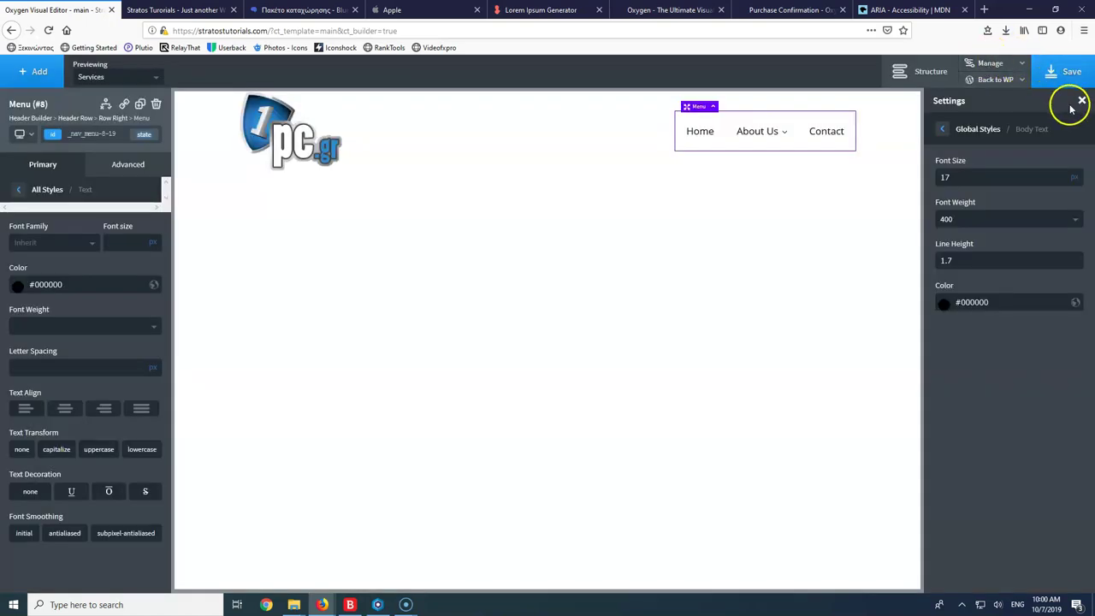
{"action": "left_click", "coordinate": [1082, 102]}
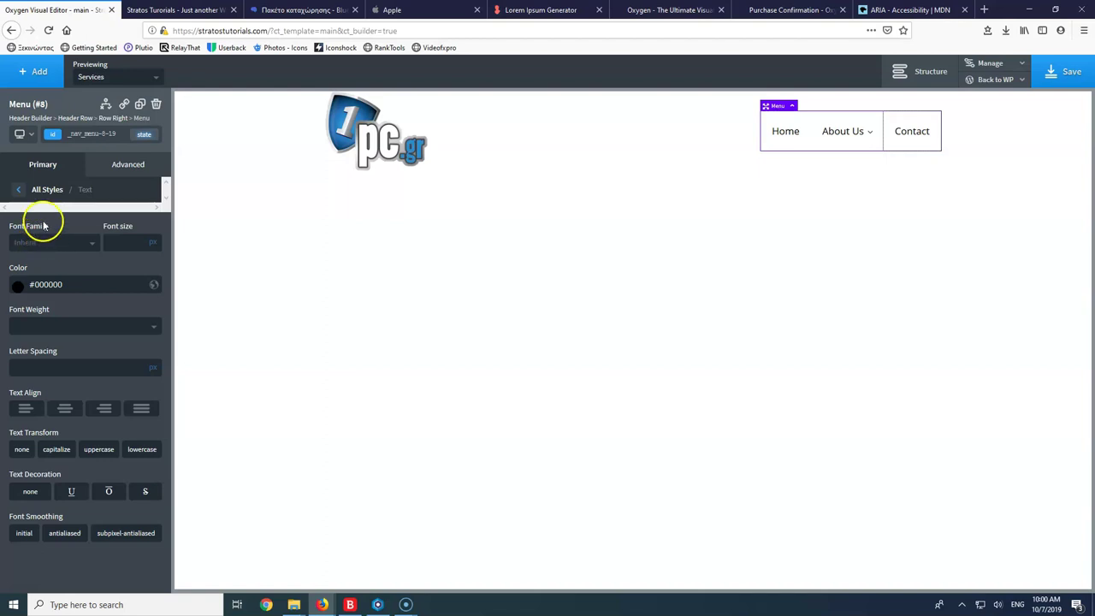
Review the header menu's text settings and preview the About Us dropdown
{"action": "left_click", "coordinate": [18, 190]}
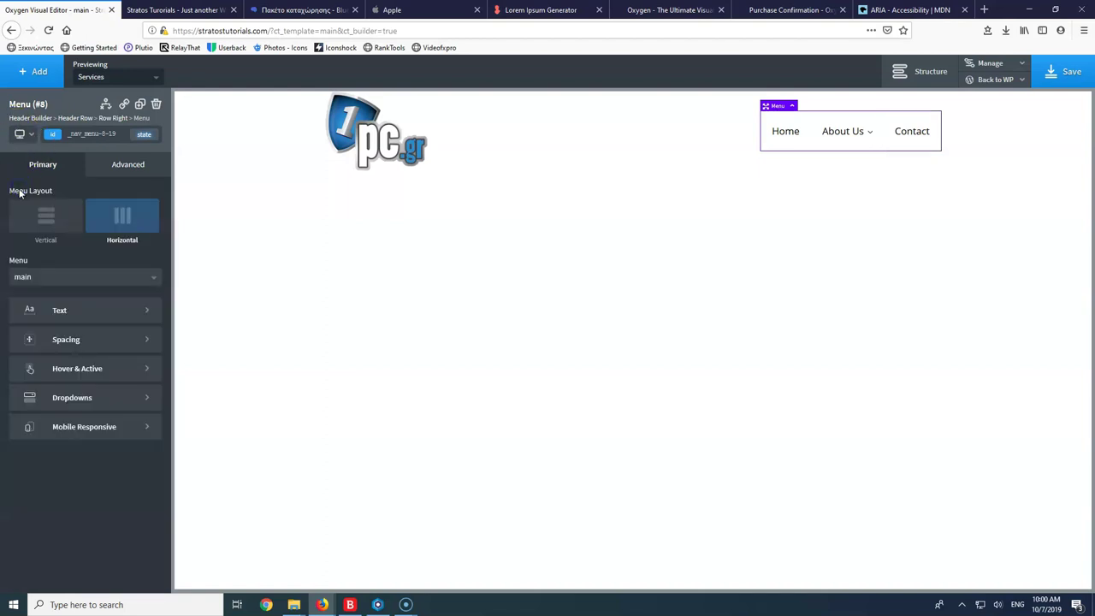
{"action": "left_click", "coordinate": [101, 311]}
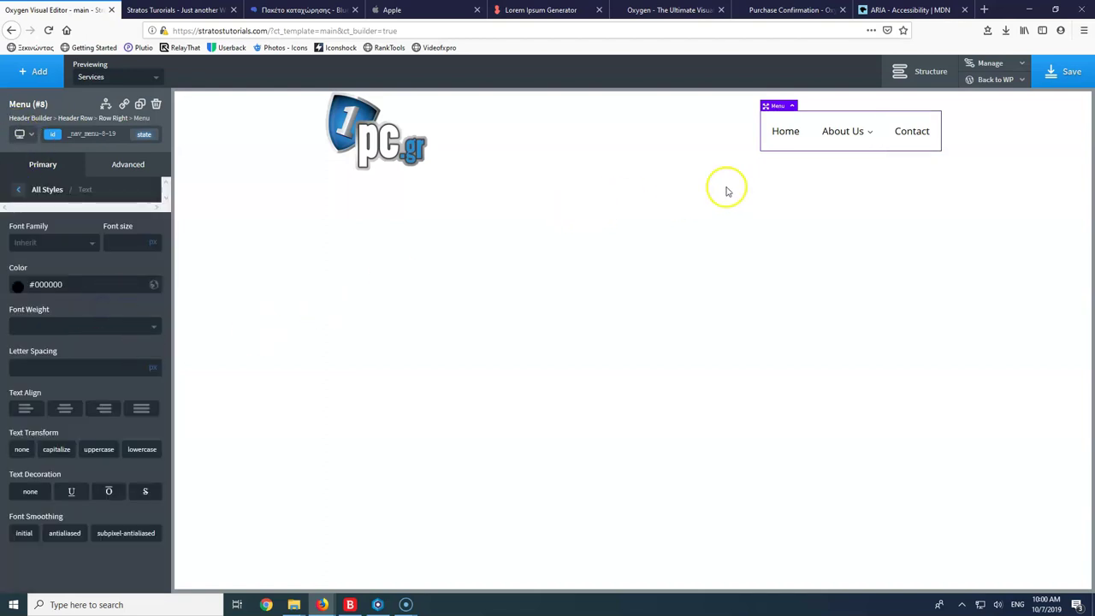
{"action": "mouse_move", "coordinate": [852, 139]}
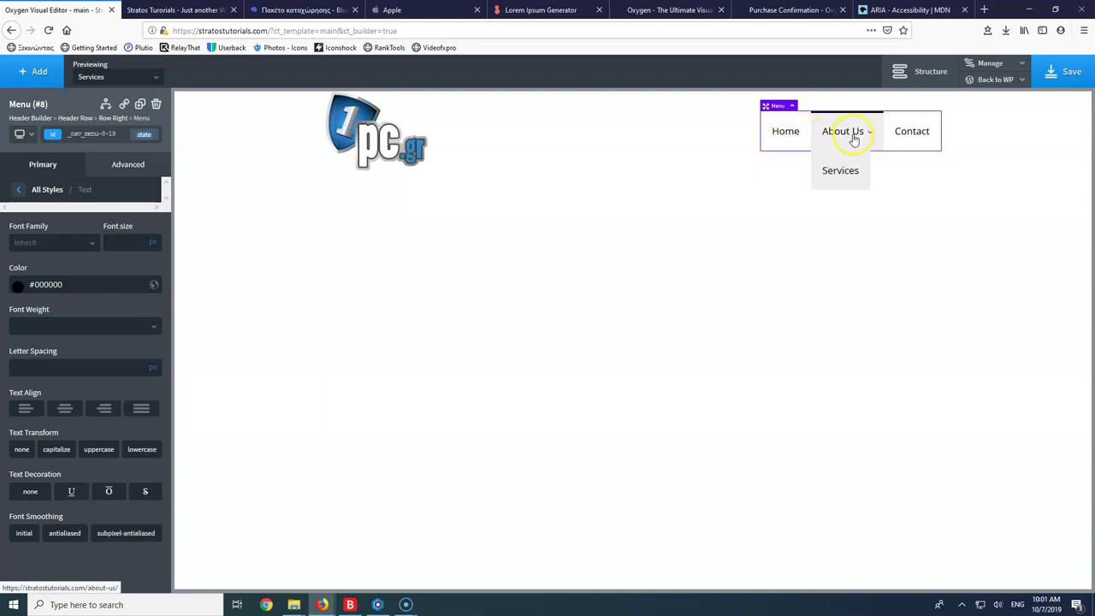
{"action": "left_click", "coordinate": [18, 190]}
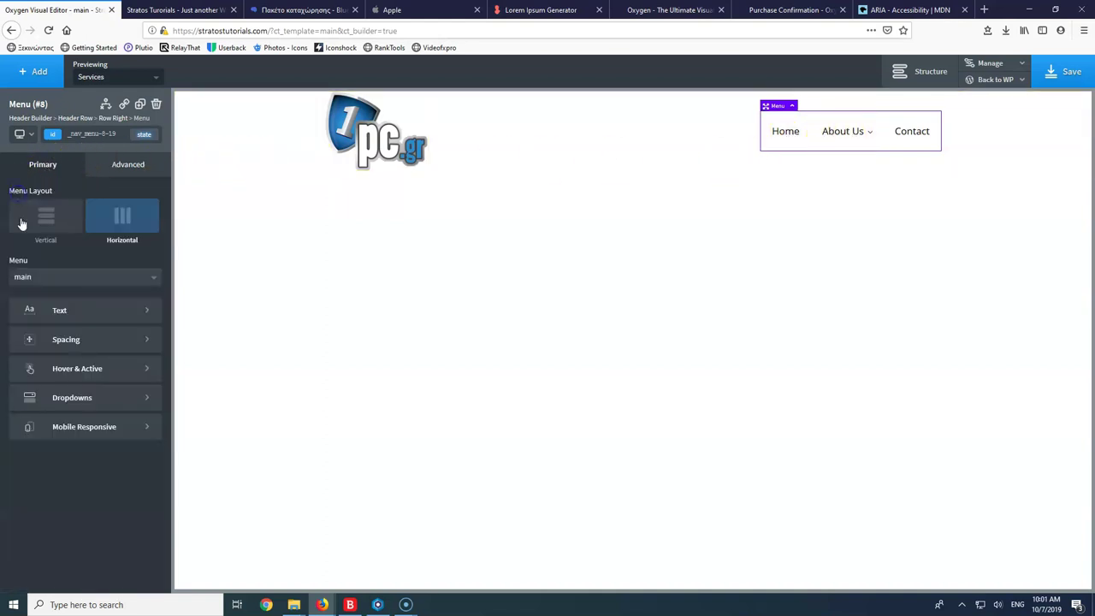
Try a right padding of 30 px for the header menu items, then restore it to 20 px
{"action": "left_click", "coordinate": [70, 341]}
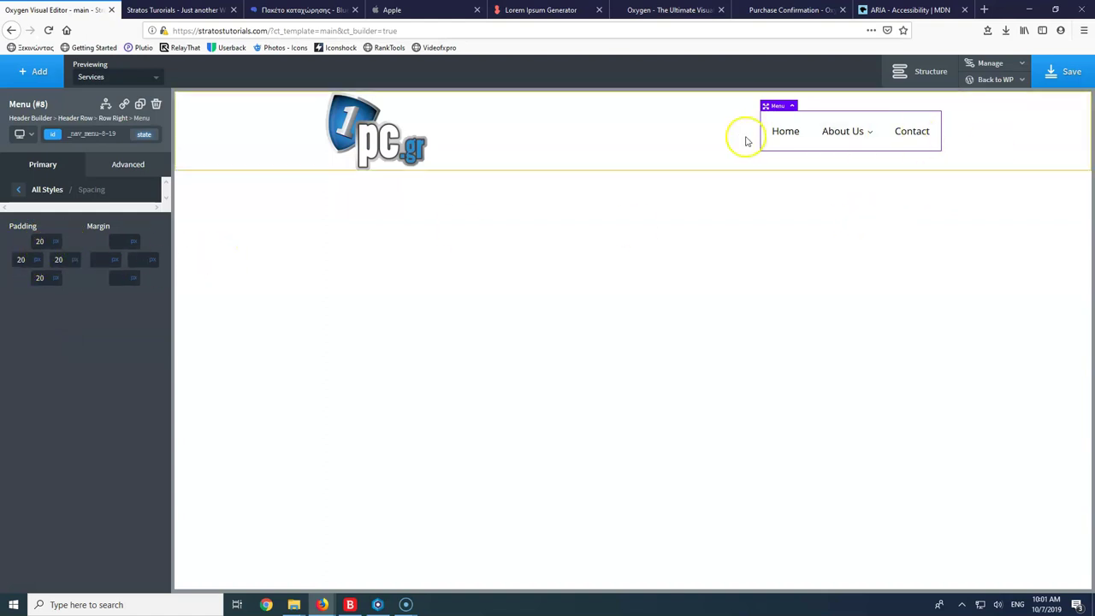
{"action": "mouse_move", "coordinate": [826, 133]}
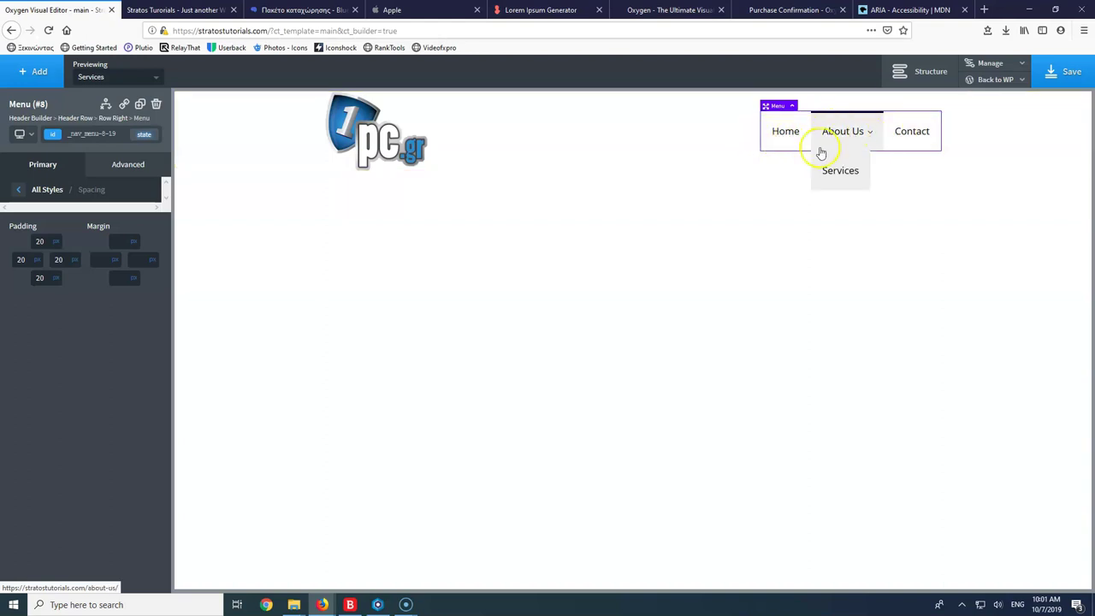
{"action": "left_click", "coordinate": [58, 259]}
{"action": "type", "text": "3"}
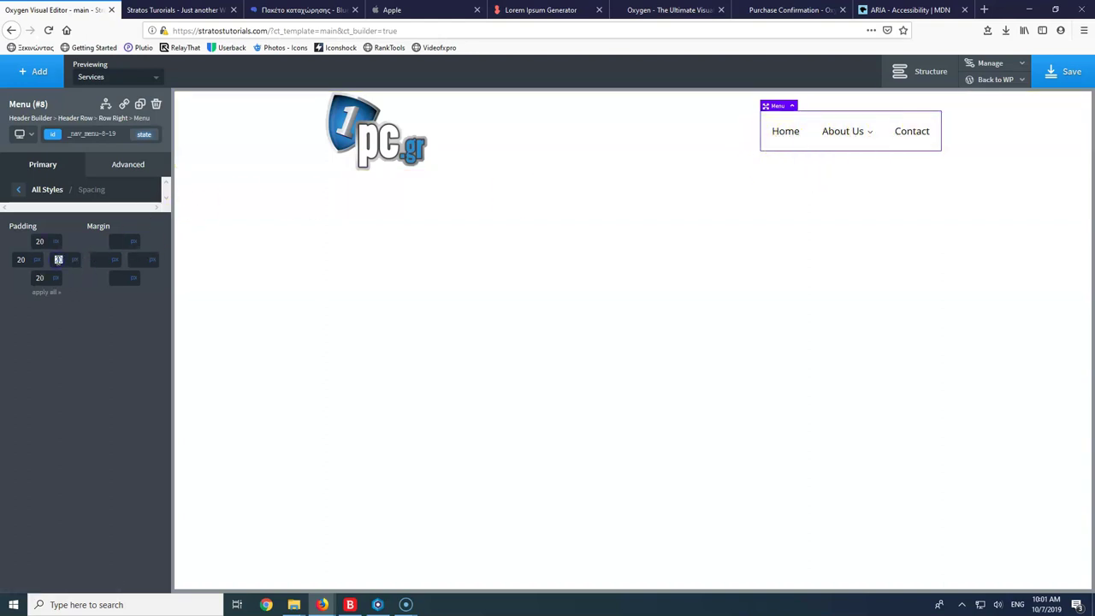
{"action": "type", "text": "0"}
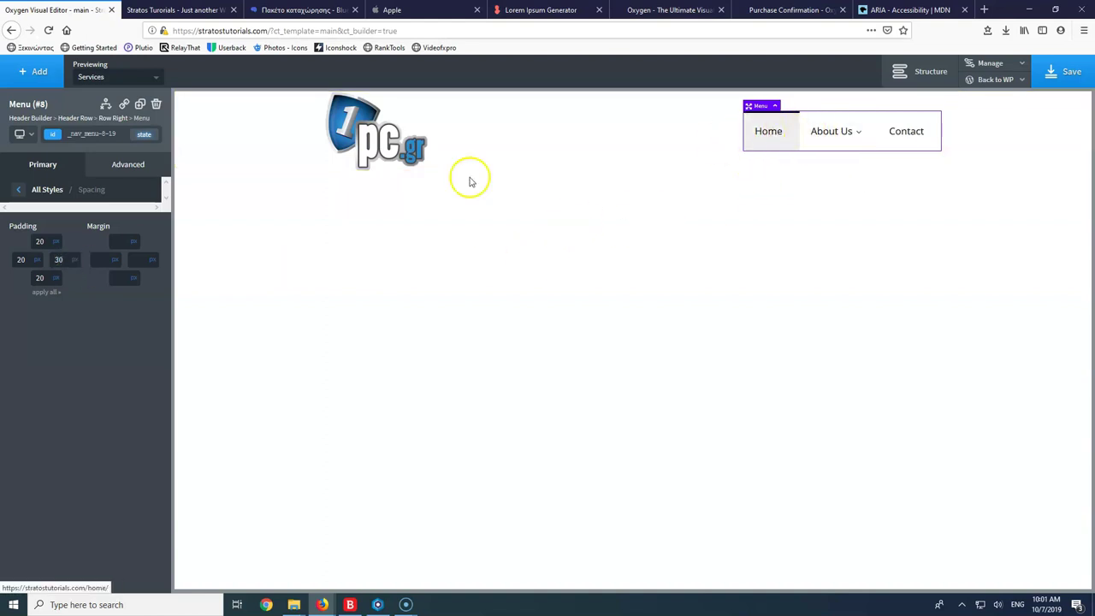
{"action": "left_click_drag", "start_coordinate": [67, 259], "coordinate": [51, 260]}
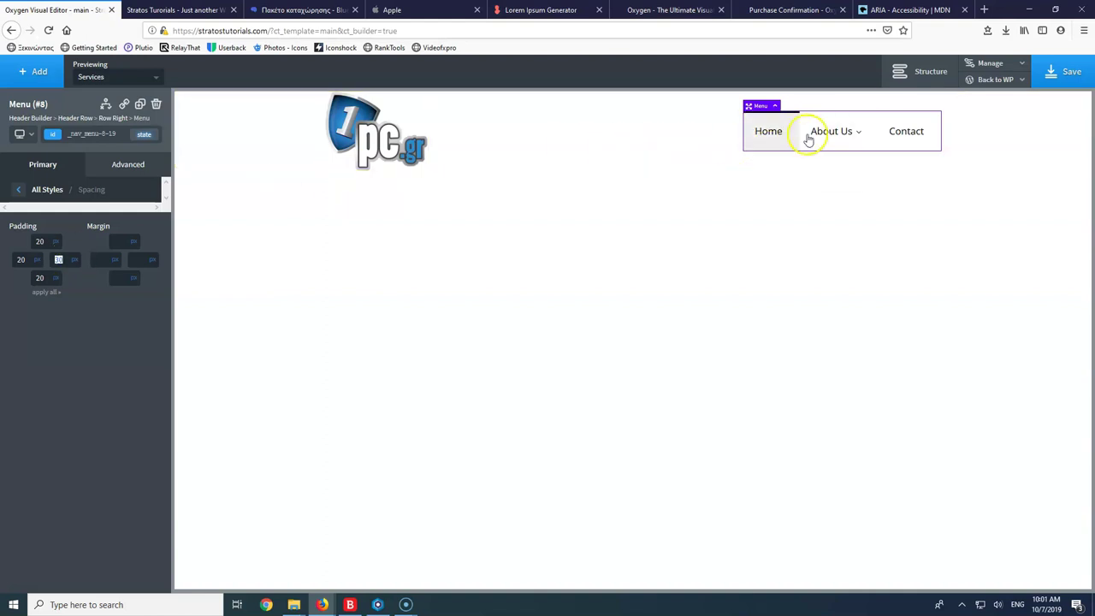
{"action": "mouse_move", "coordinate": [818, 139]}
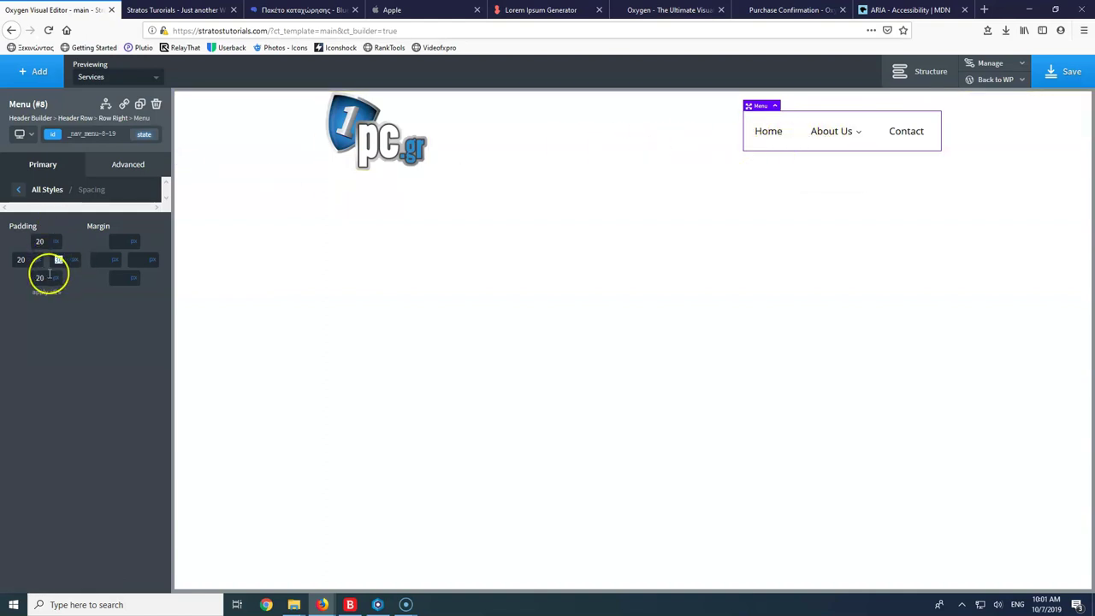
{"action": "type", "text": "20"}
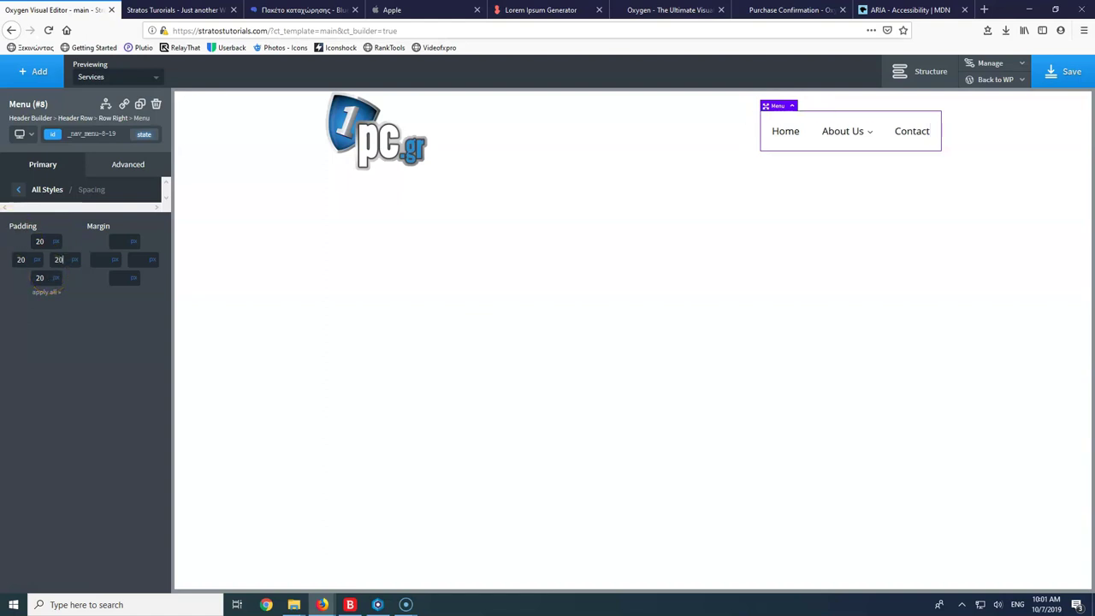
Set the header menu's hover text color to the global Dark Blue
{"action": "left_click", "coordinate": [18, 189]}
{"action": "left_click", "coordinate": [76, 368]}
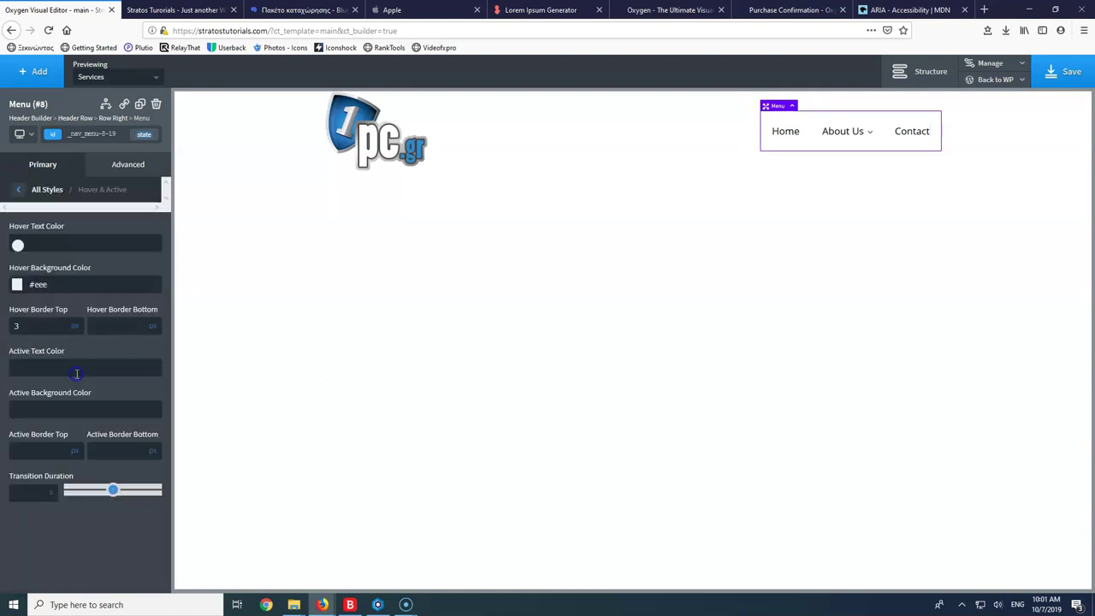
{"action": "mouse_move", "coordinate": [868, 137]}
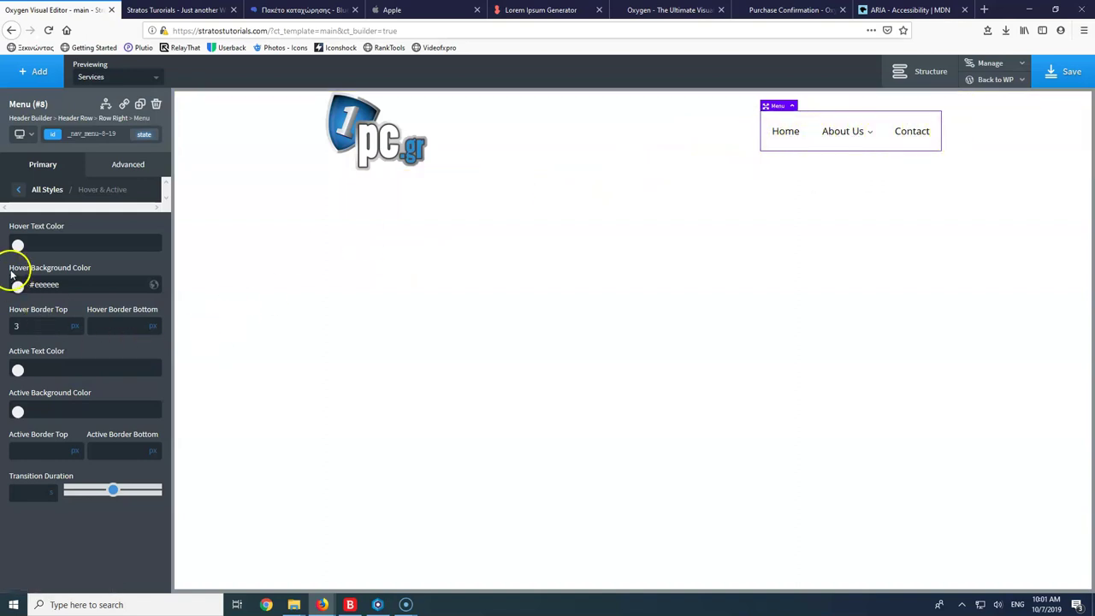
{"action": "left_click", "coordinate": [18, 243]}
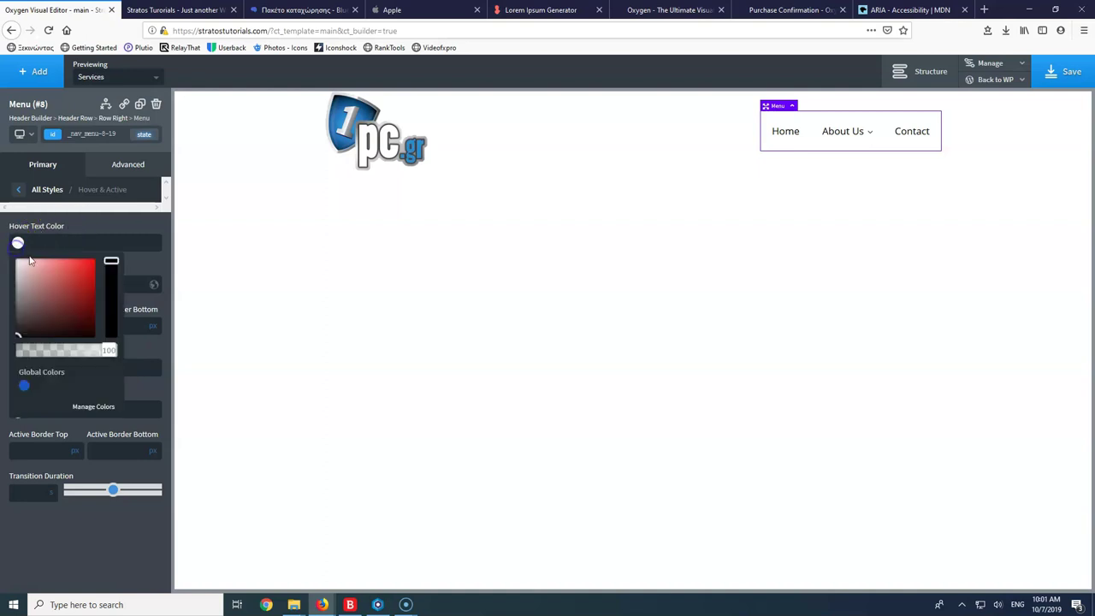
{"action": "left_click", "coordinate": [24, 388]}
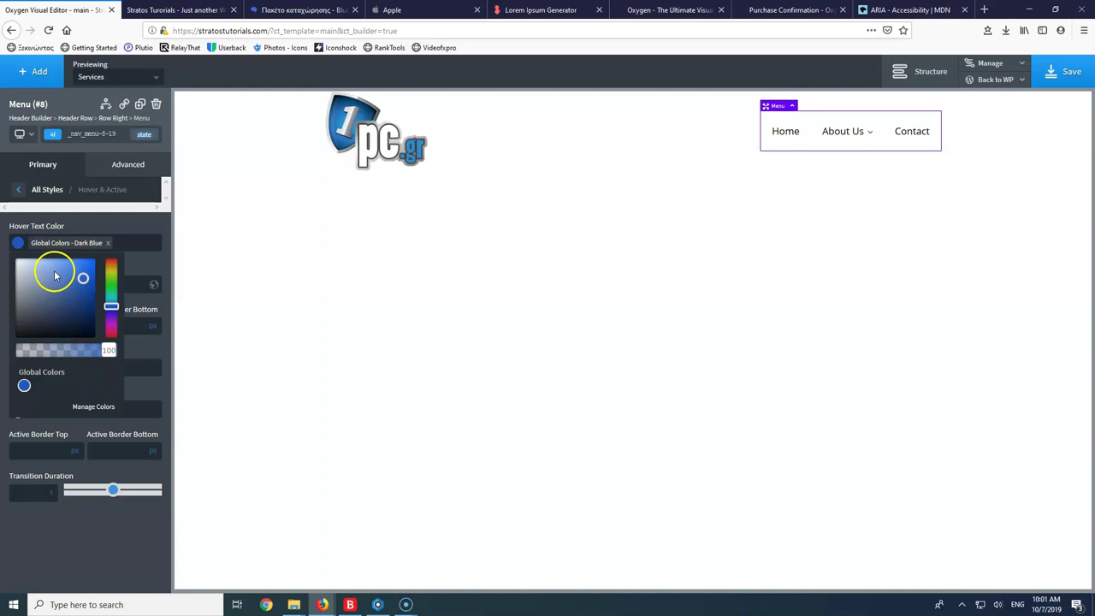
{"action": "left_click", "coordinate": [229, 242]}
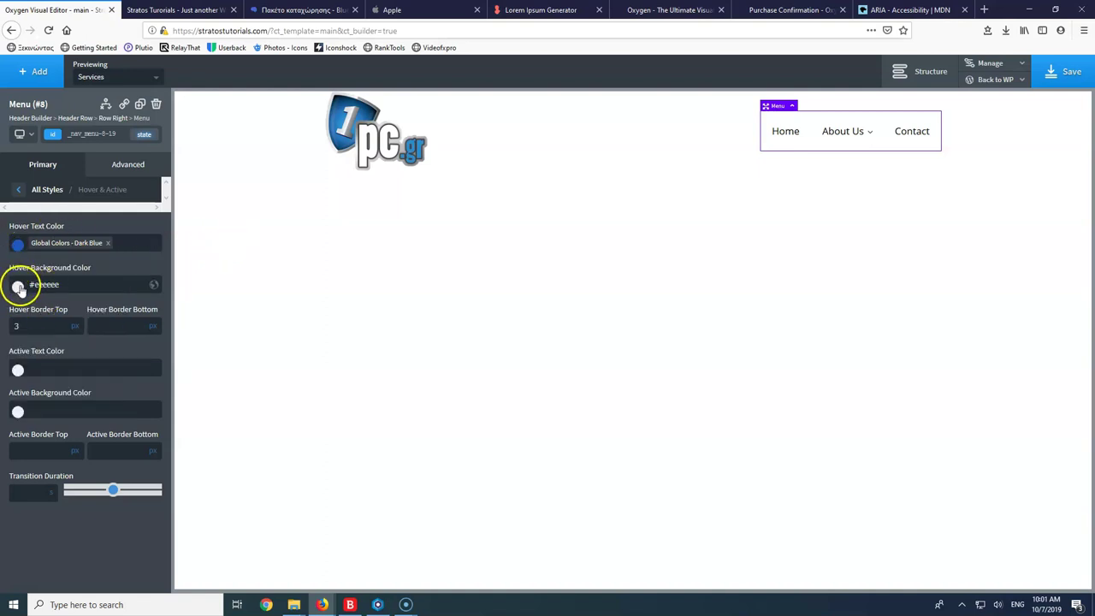
Clear the menu's hover background color and remove its hover borders after trying a 3 px bottom border
{"action": "left_click", "coordinate": [18, 286]}
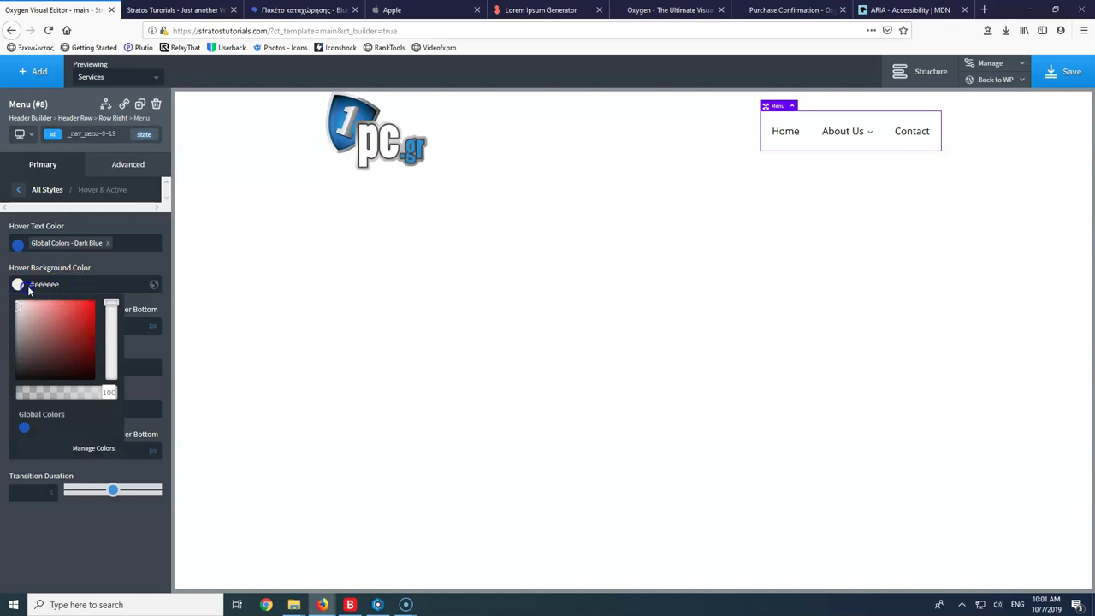
{"action": "left_click", "coordinate": [73, 285]}
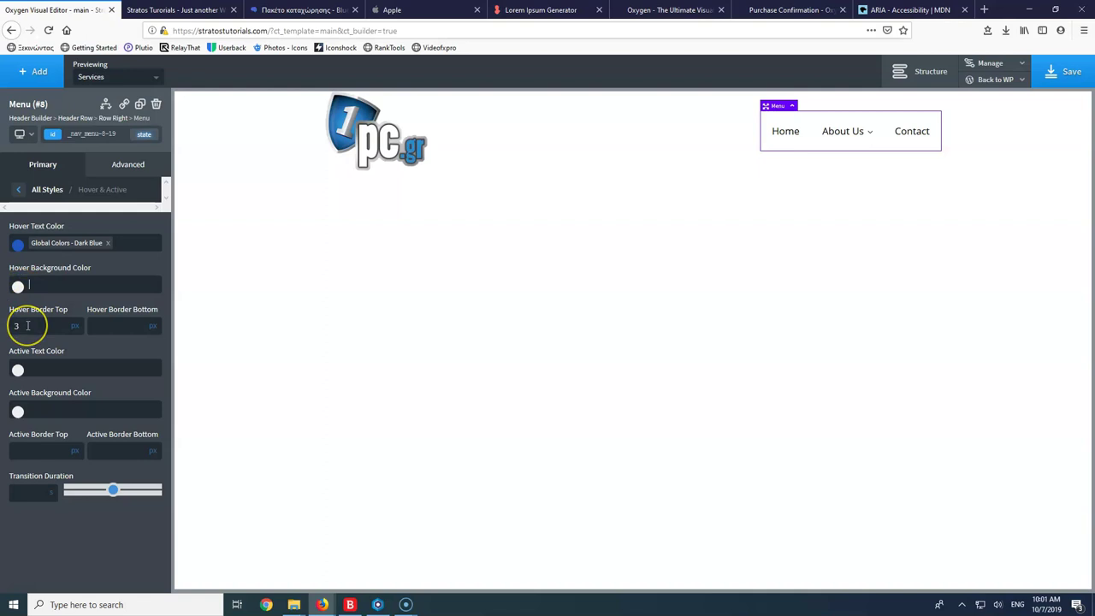
{"action": "mouse_move", "coordinate": [847, 130]}
{"action": "left_click", "coordinate": [95, 329]}
{"action": "type", "text": "3"}
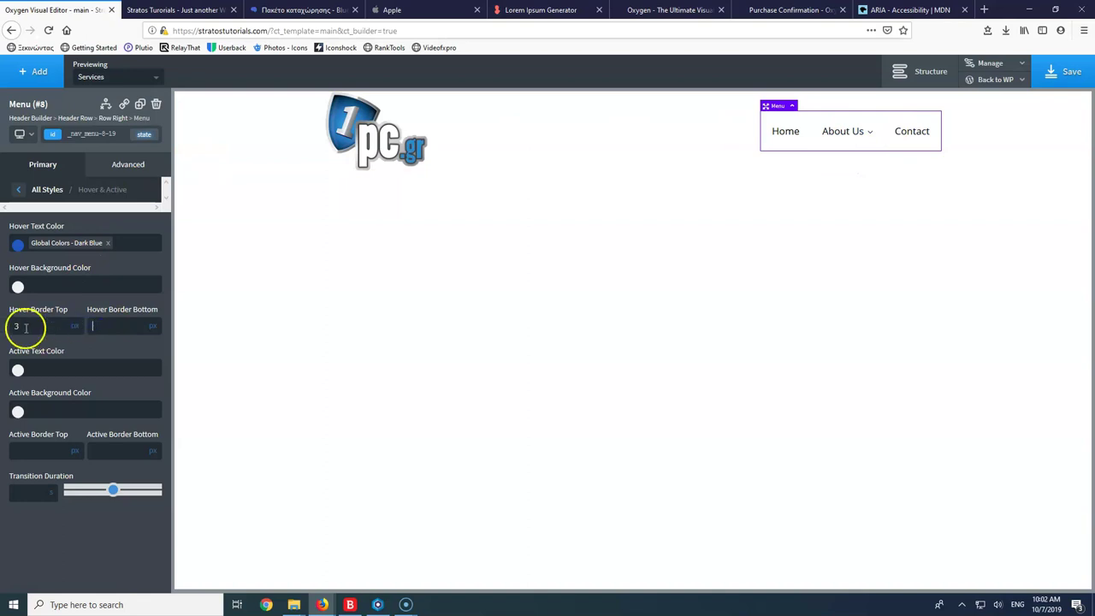
Set the menu's active text color to the global Dark Blue and save the template
{"action": "left_click", "coordinate": [17, 367]}
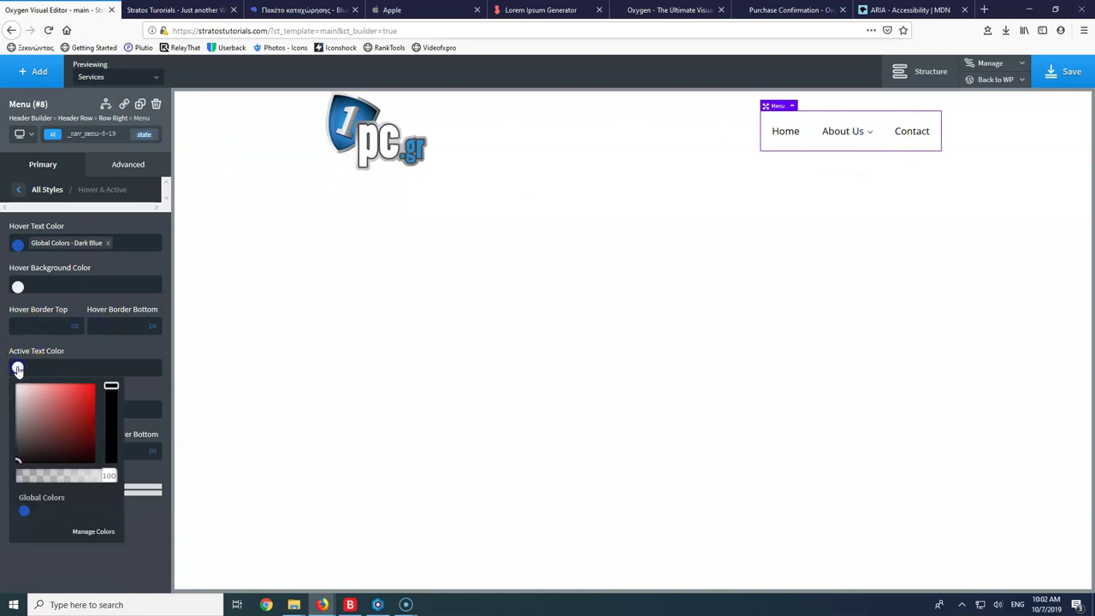
{"action": "left_click", "coordinate": [26, 513]}
{"action": "left_click", "coordinate": [115, 343]}
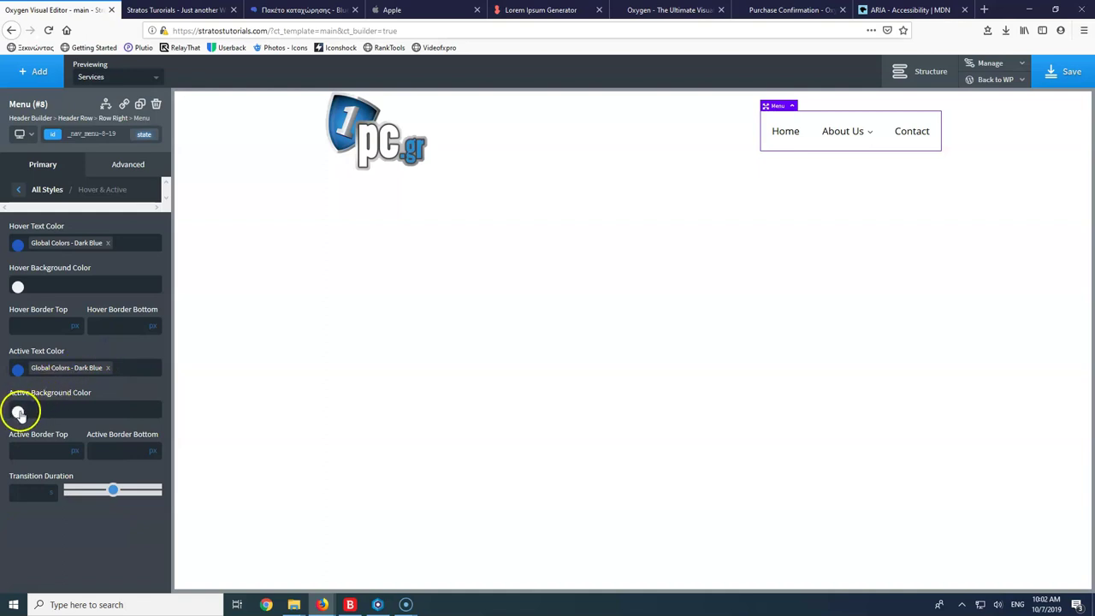
{"action": "mouse_move", "coordinate": [845, 139]}
{"action": "left_click", "coordinate": [1060, 71]}
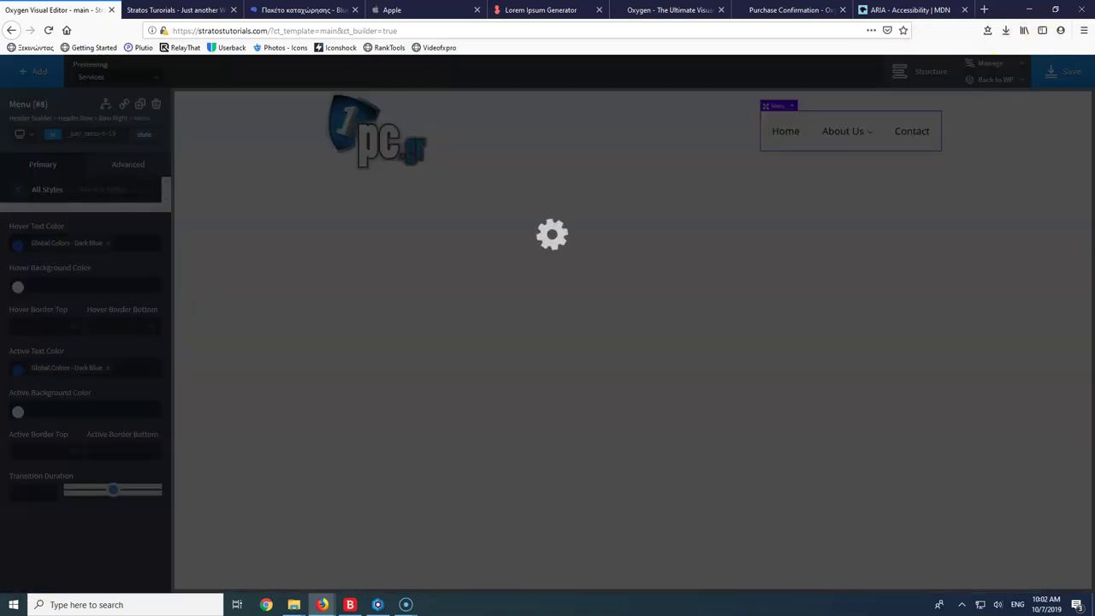
Turn off the dropdown arrows in the header menu's dropdown settings
{"action": "left_click", "coordinate": [17, 191]}
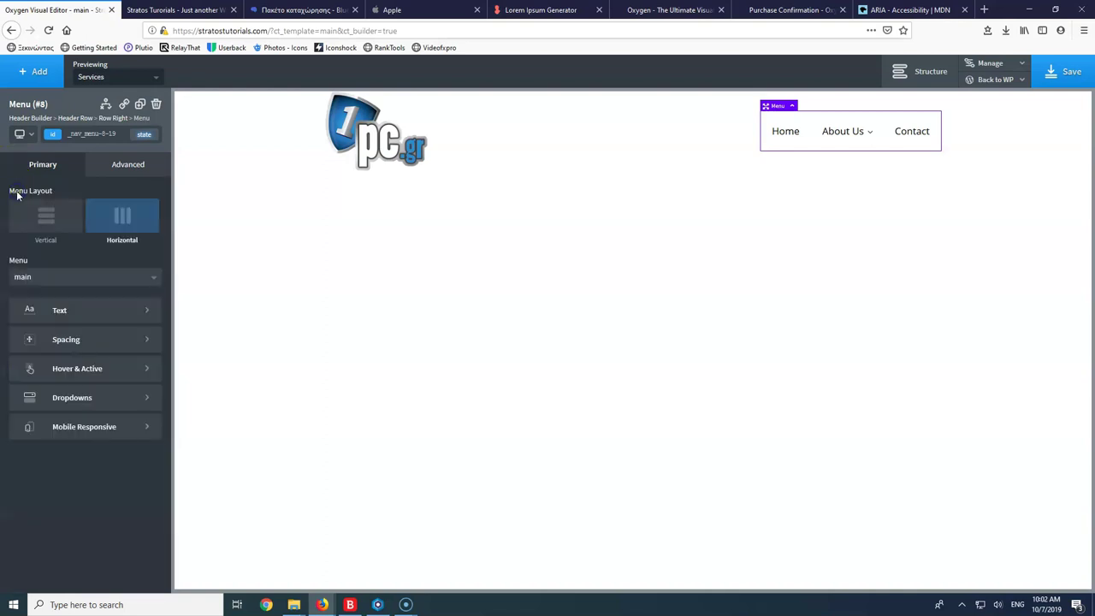
{"action": "left_click", "coordinate": [103, 408]}
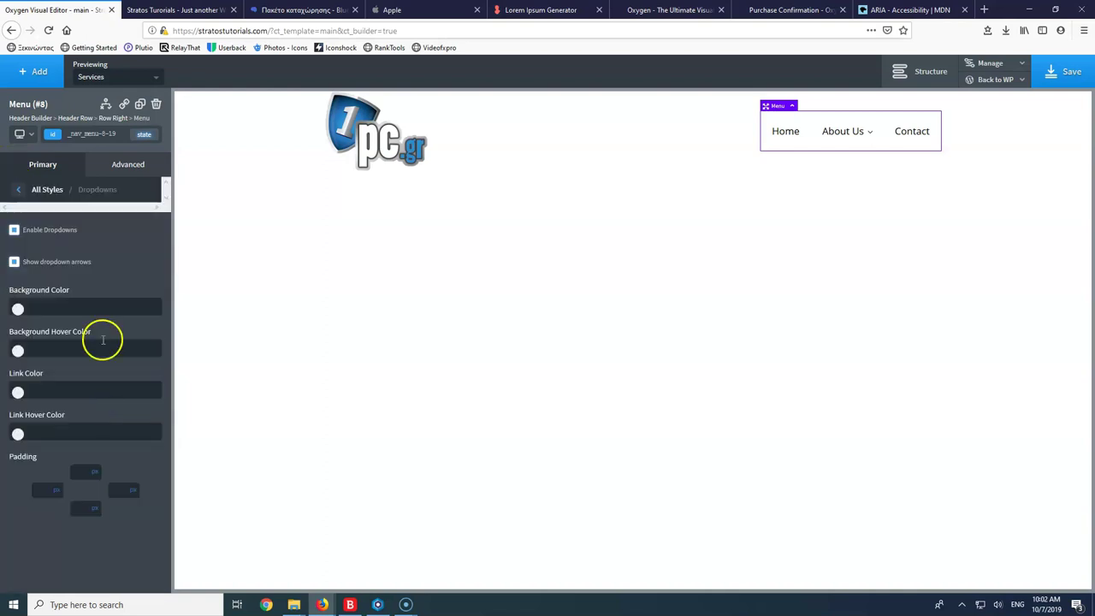
{"action": "mouse_move", "coordinate": [839, 133]}
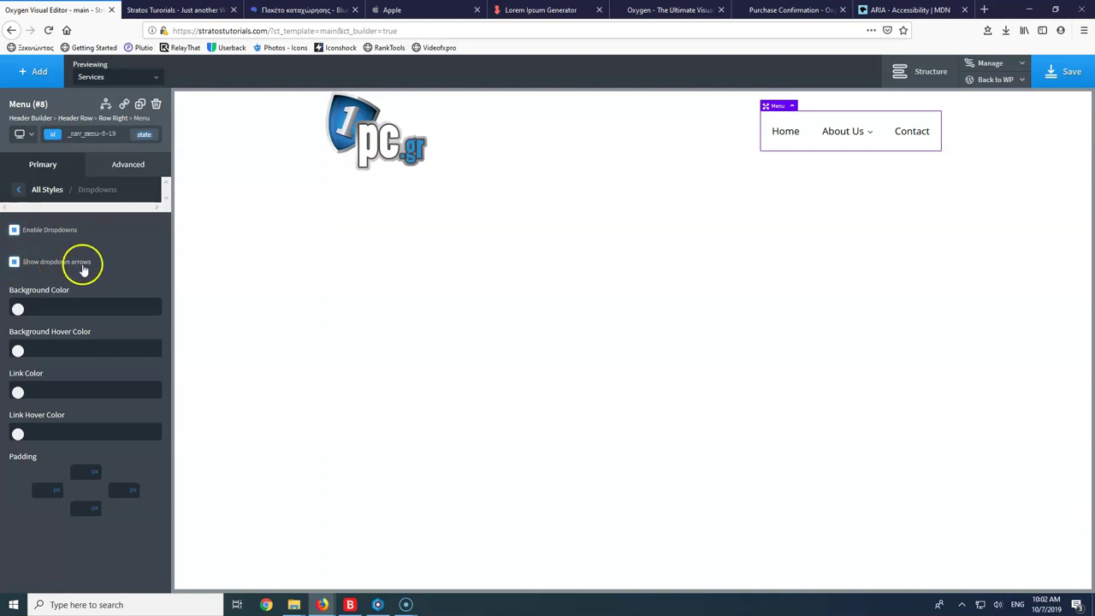
{"action": "left_click", "coordinate": [13, 264]}
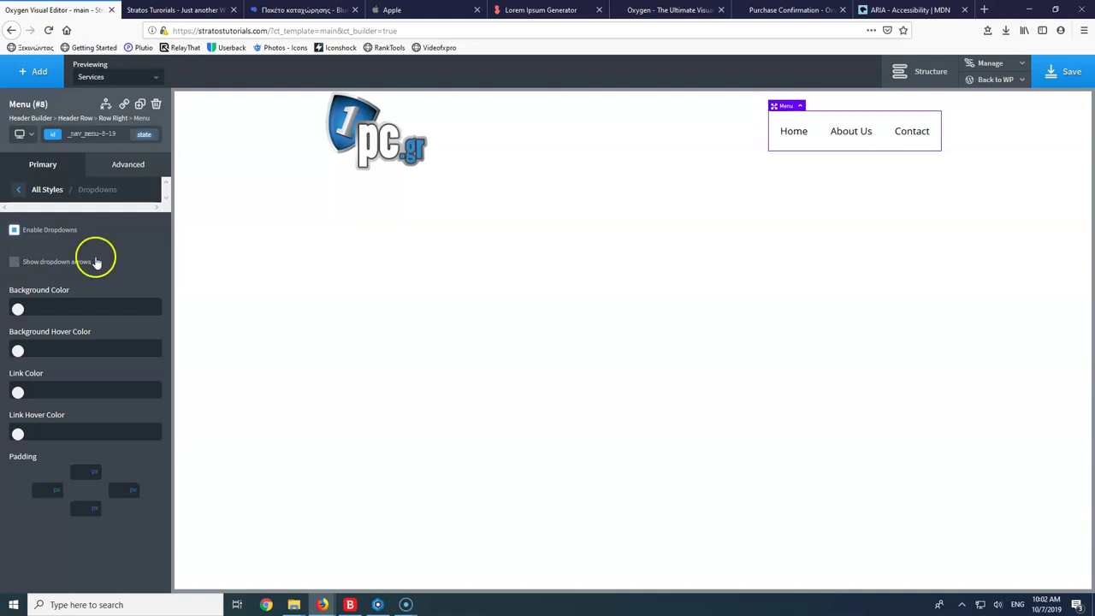
Turn on the menu's dropdown arrows and set the dropdown background color to #eaeaea at 36% opacity
{"action": "left_click", "coordinate": [14, 265]}
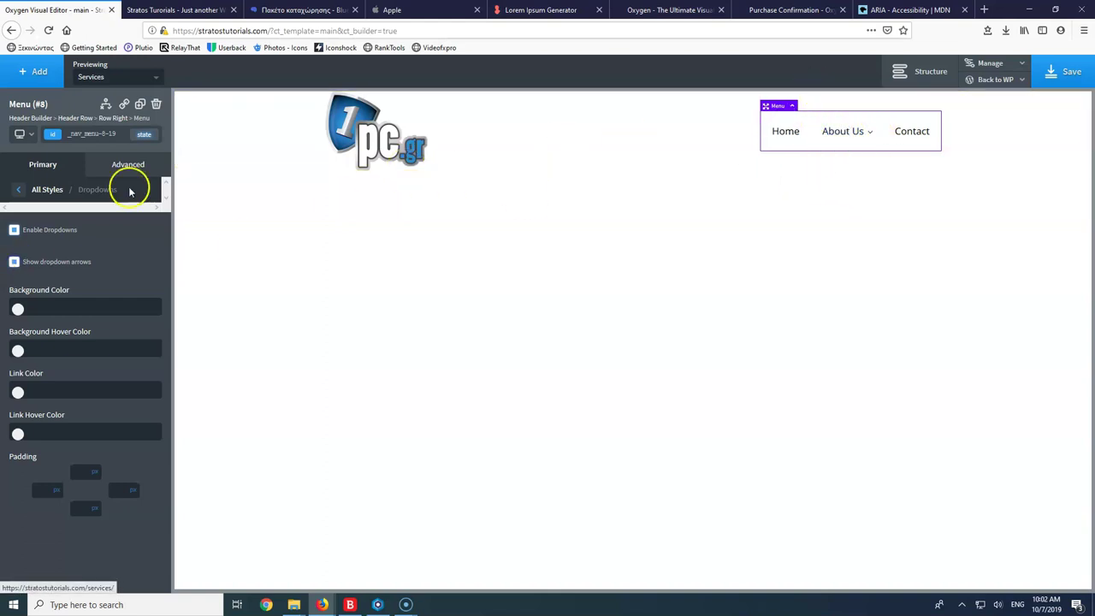
{"action": "left_click", "coordinate": [18, 308]}
{"action": "left_click", "coordinate": [18, 399]}
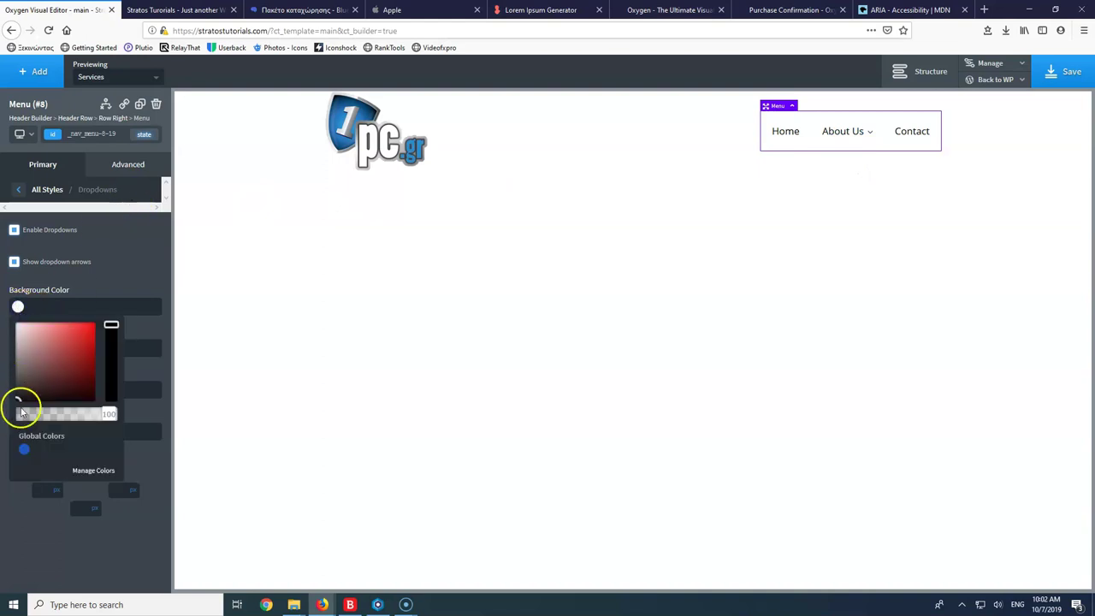
{"action": "left_click_drag", "start_coordinate": [16, 387], "coordinate": [13, 322]}
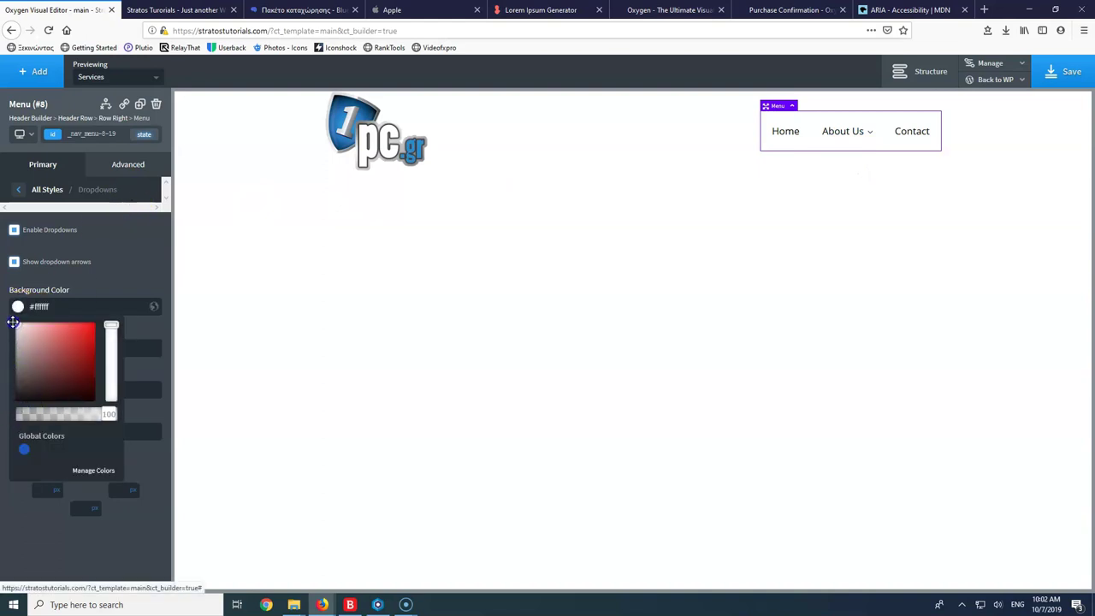
{"action": "left_click", "coordinate": [17, 327]}
{"action": "mouse_move", "coordinate": [845, 137]}
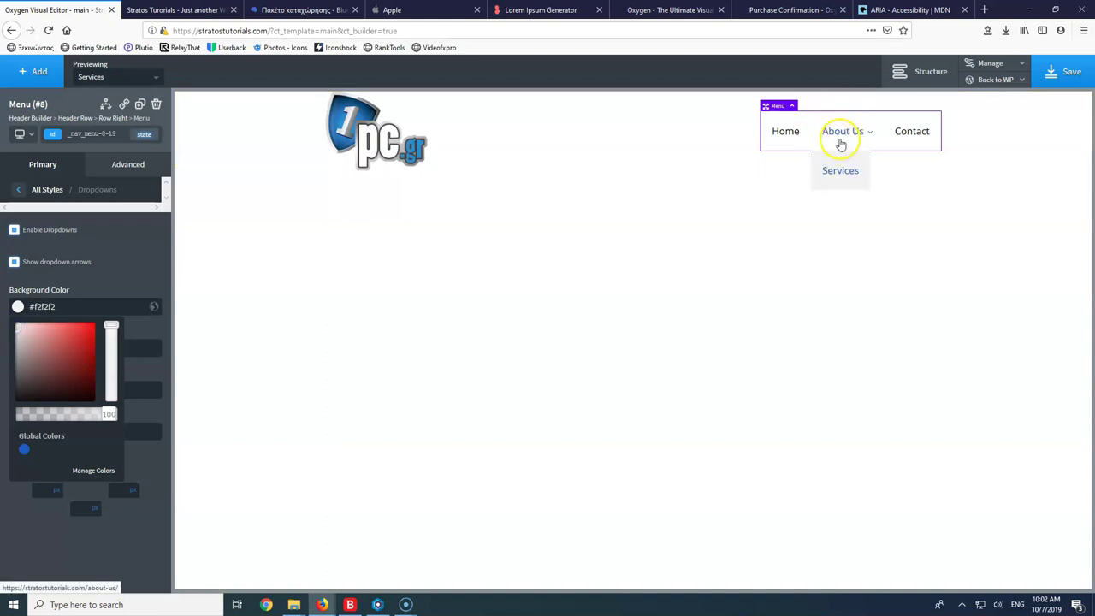
{"action": "left_click", "coordinate": [15, 328]}
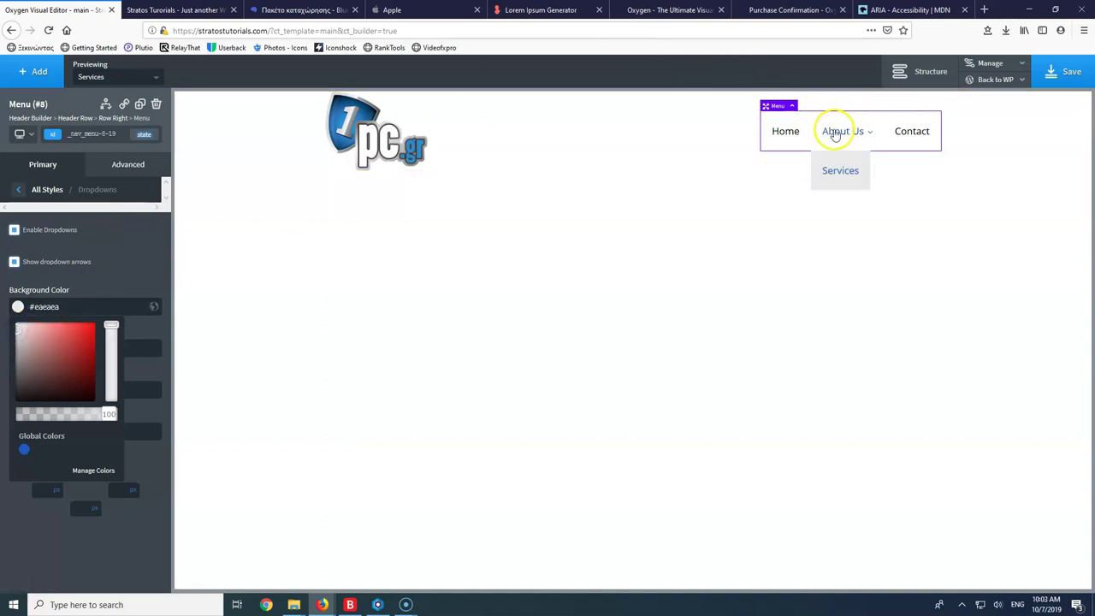
{"action": "left_click_drag", "start_coordinate": [106, 415], "coordinate": [49, 418]}
{"action": "mouse_move", "coordinate": [845, 135]}
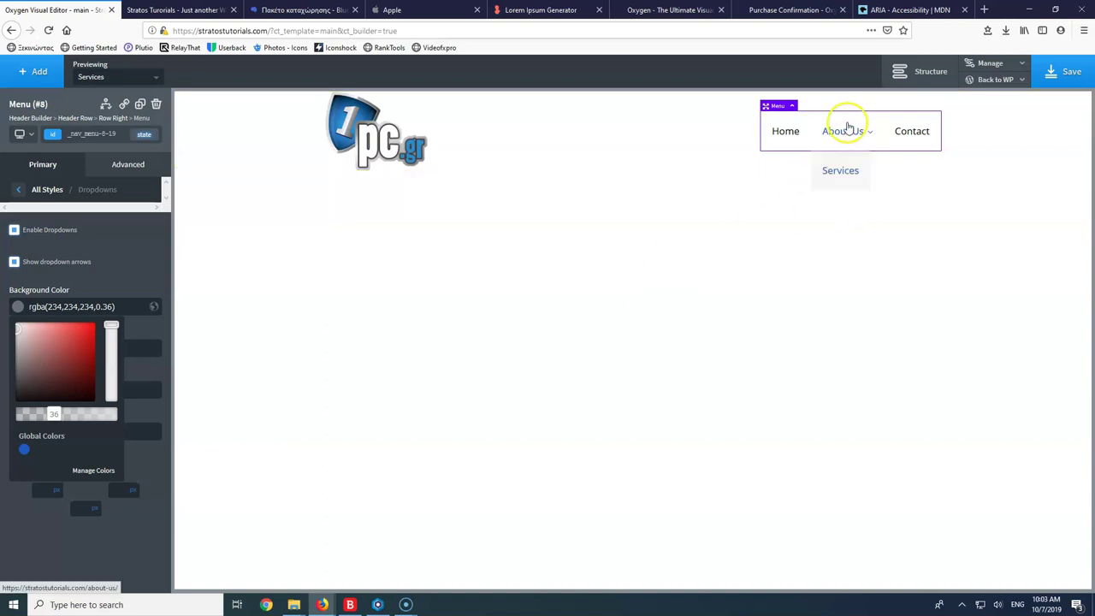
Turn off the dropdown arrows and set the dropdown link color to #000000, checking it on the About Us submenu
{"action": "left_click", "coordinate": [118, 263]}
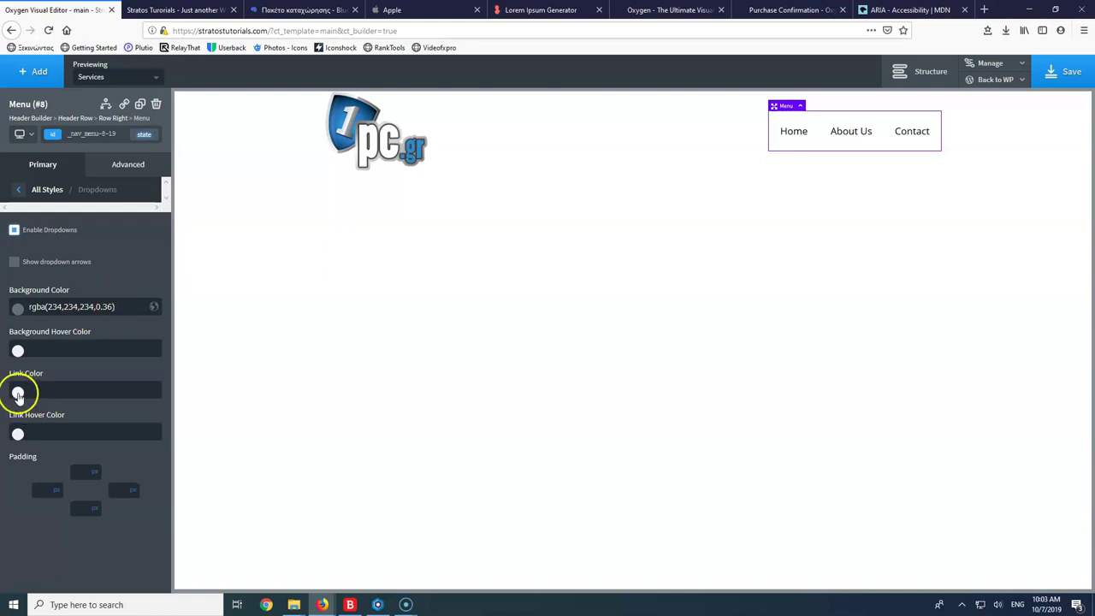
{"action": "mouse_move", "coordinate": [849, 134]}
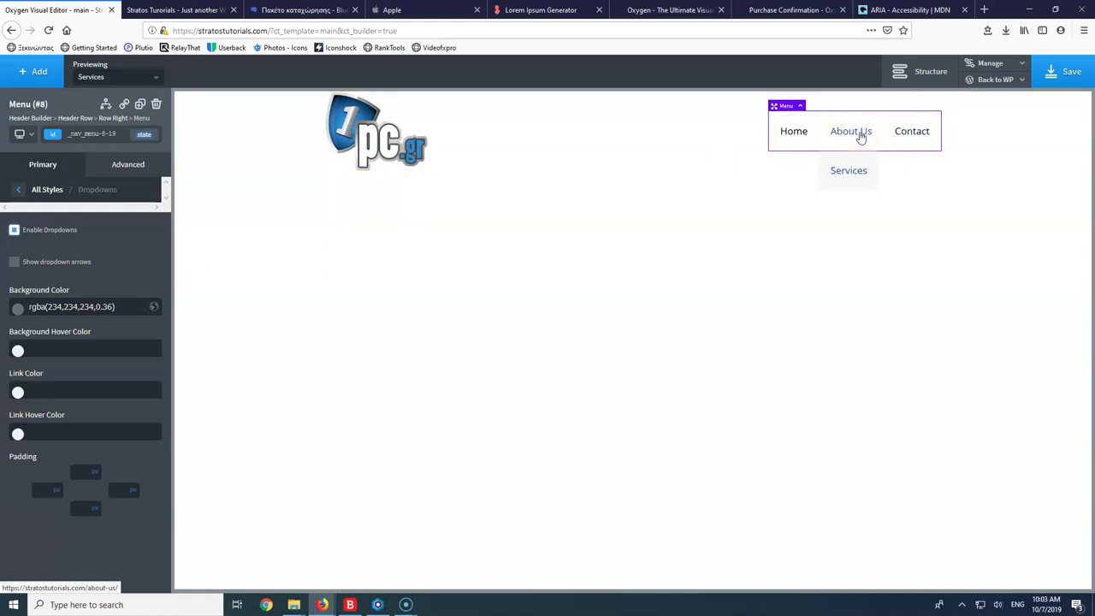
{"action": "left_click", "coordinate": [18, 392]}
{"action": "left_click", "coordinate": [52, 434]}
{"action": "left_click_drag", "start_coordinate": [53, 434], "coordinate": [17, 482]}
{"action": "left_click", "coordinate": [200, 349]}
{"action": "mouse_move", "coordinate": [858, 139]}
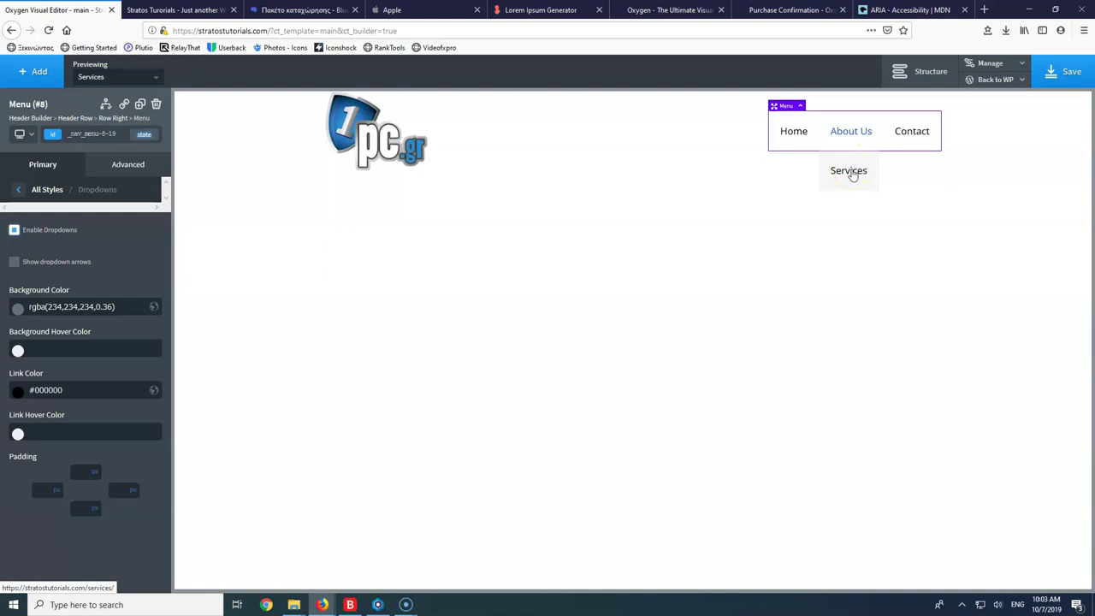
Set the dropdown link hover color to the global Dark Blue and save the template
{"action": "left_click", "coordinate": [17, 433]}
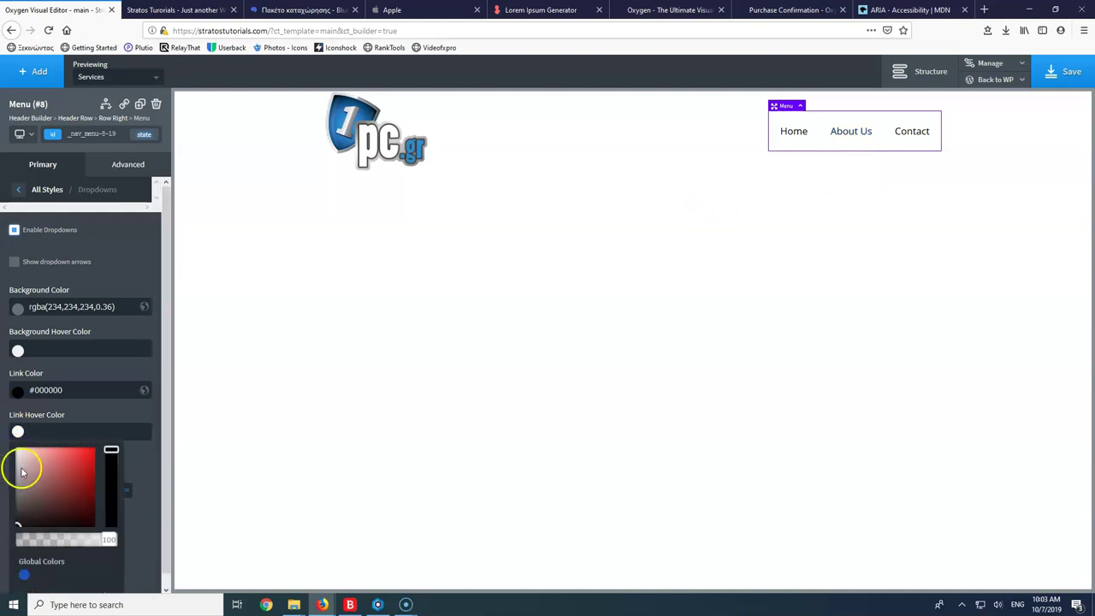
{"action": "left_click", "coordinate": [24, 575]}
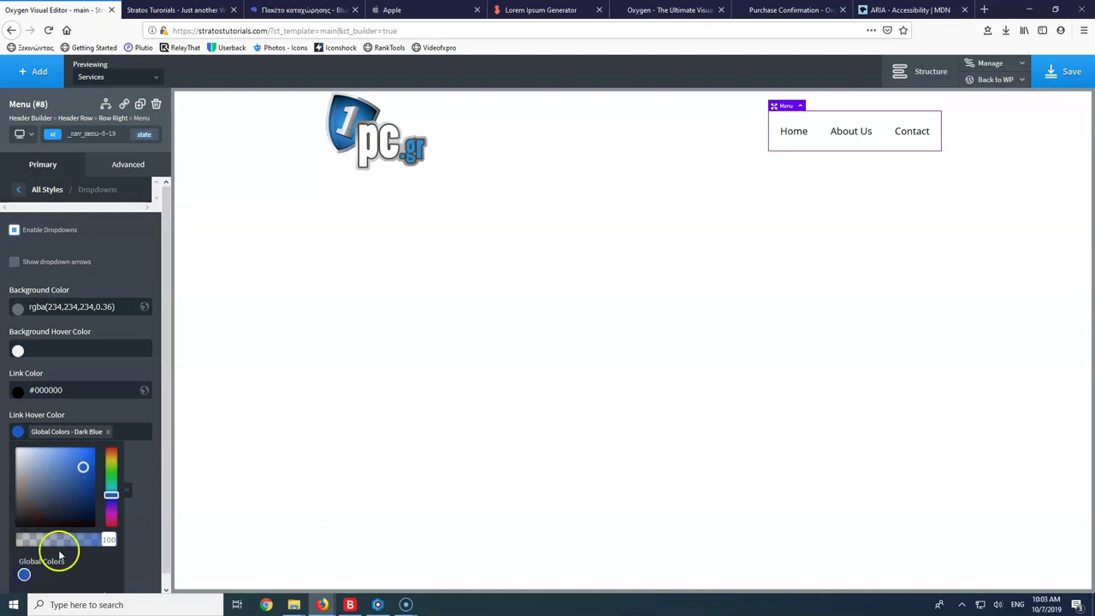
{"action": "left_click", "coordinate": [93, 411]}
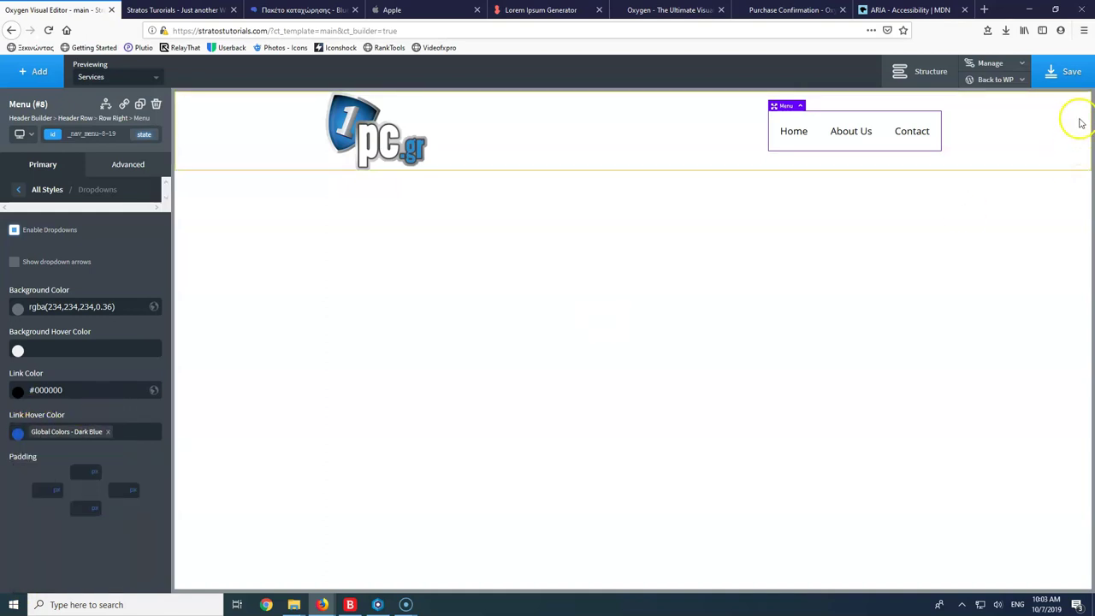
{"action": "left_click", "coordinate": [1068, 72]}
Add the color Light Blue, #6288c9, to the Global Colors set and save the template
{"action": "left_click", "coordinate": [1020, 66]}
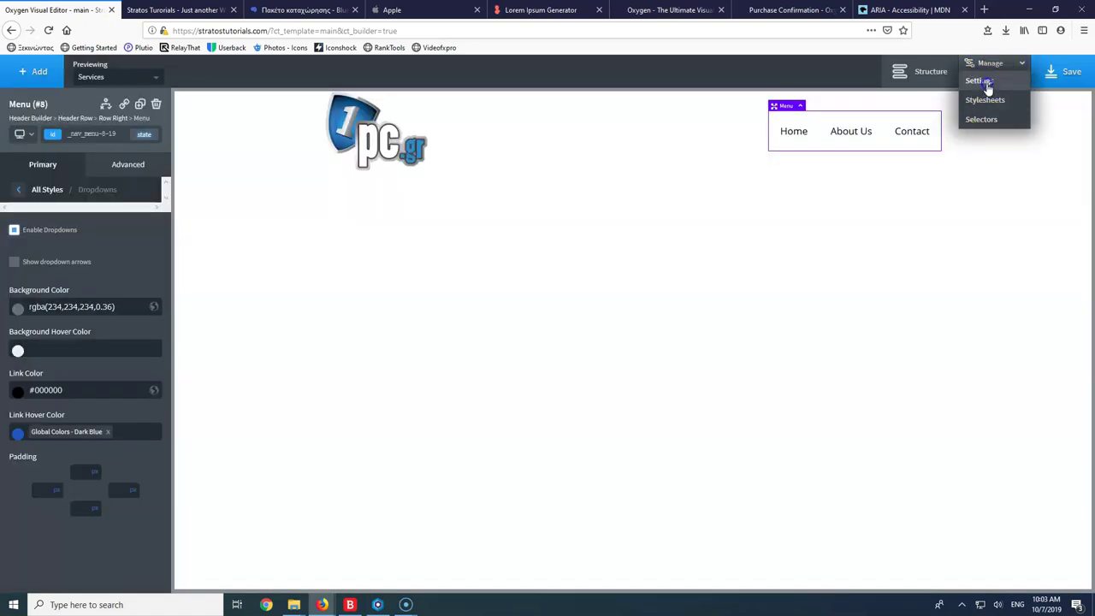
{"action": "left_click", "coordinate": [982, 81]}
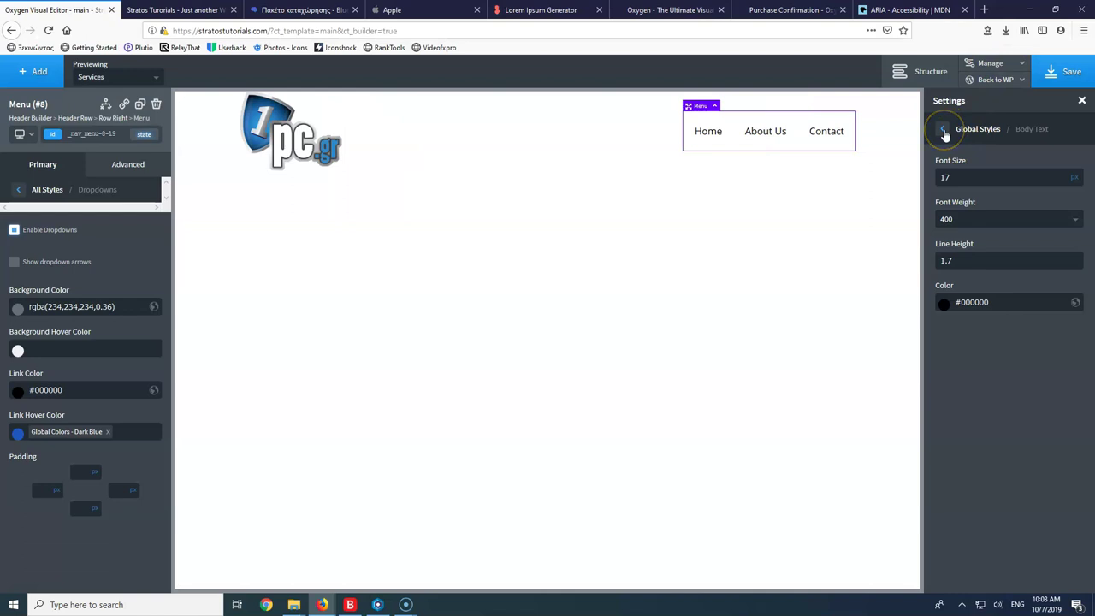
{"action": "left_click", "coordinate": [943, 132]}
{"action": "left_click", "coordinate": [1013, 170]}
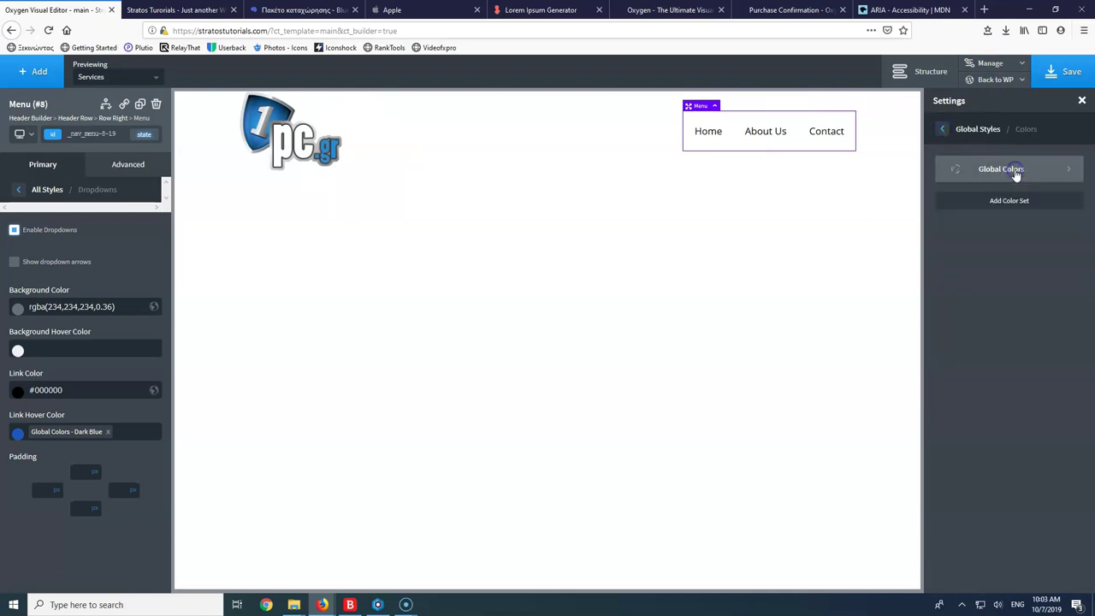
{"action": "left_click", "coordinate": [1010, 208]}
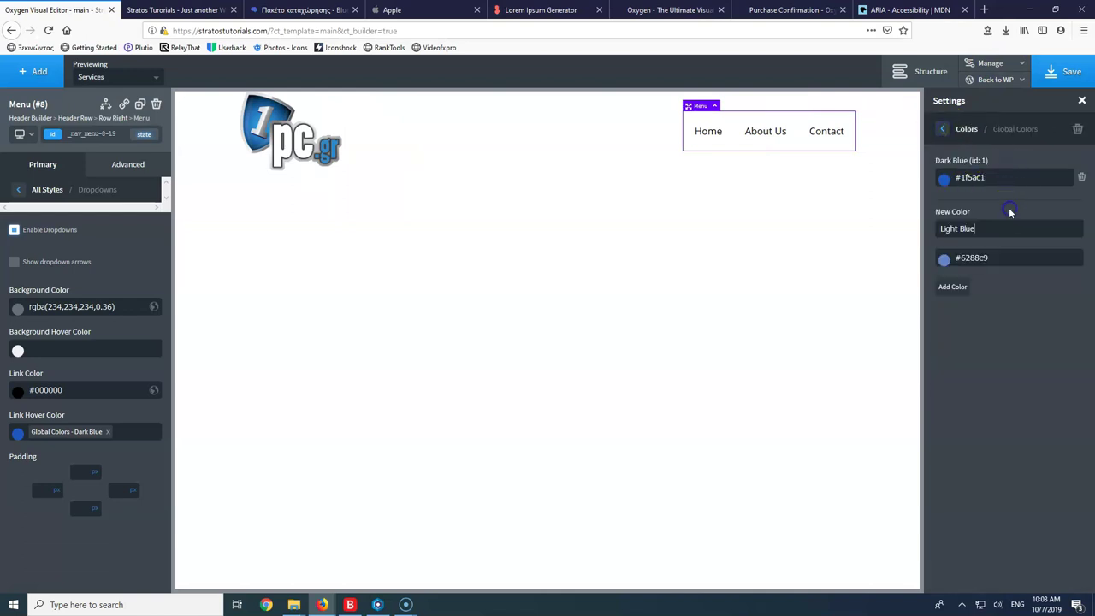
{"action": "left_click", "coordinate": [953, 288]}
{"action": "left_click", "coordinate": [1058, 75]}
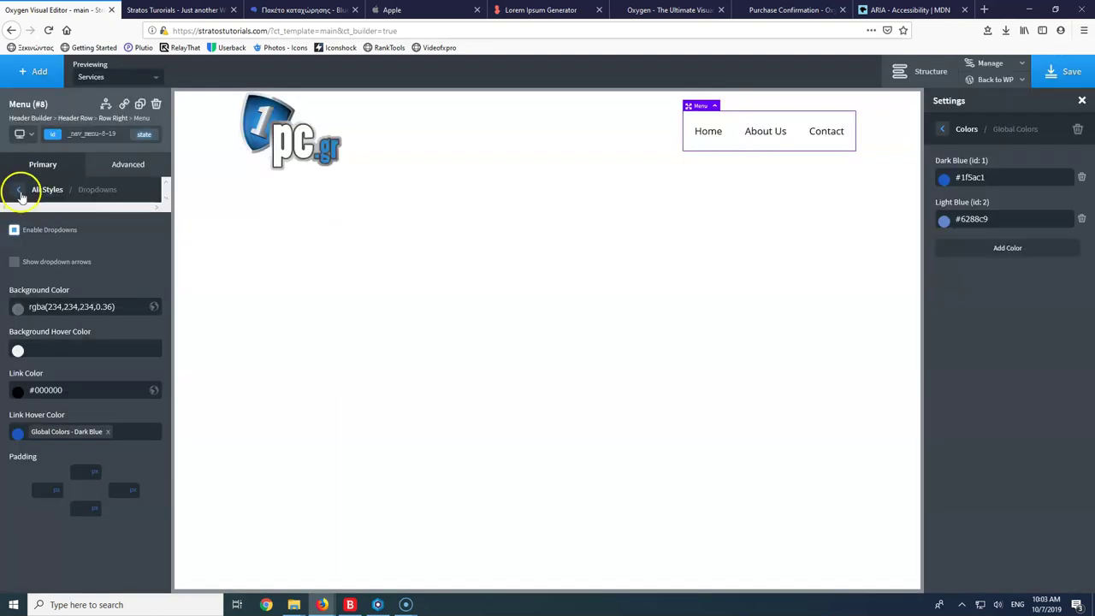
Open the menu's mobile responsive settings and preview the header at Page container (1120px) and below
{"action": "left_click", "coordinate": [20, 189]}
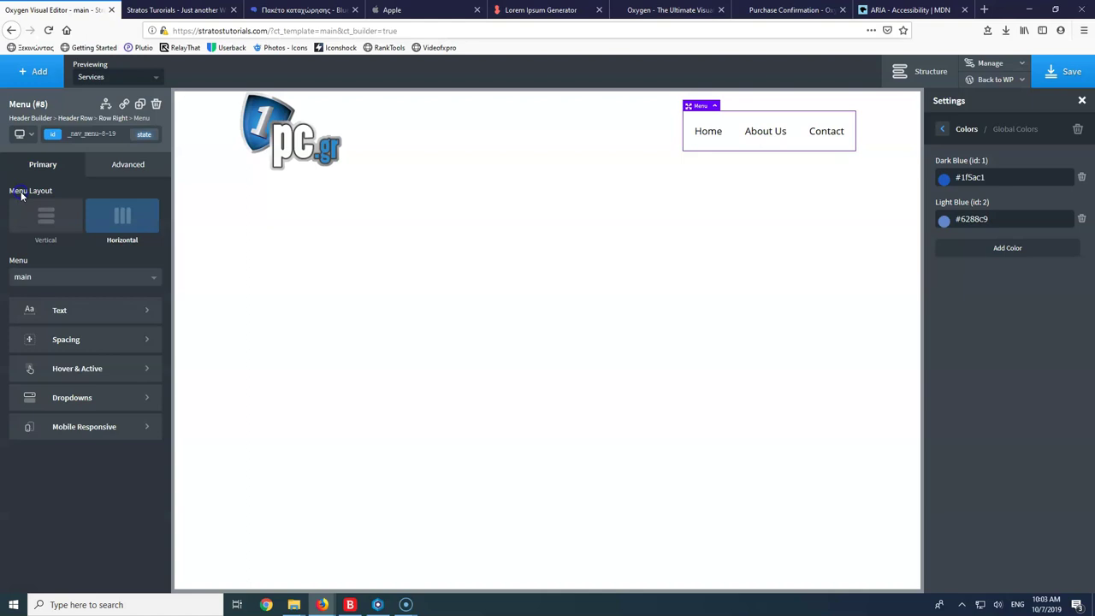
{"action": "mouse_move", "coordinate": [765, 137]}
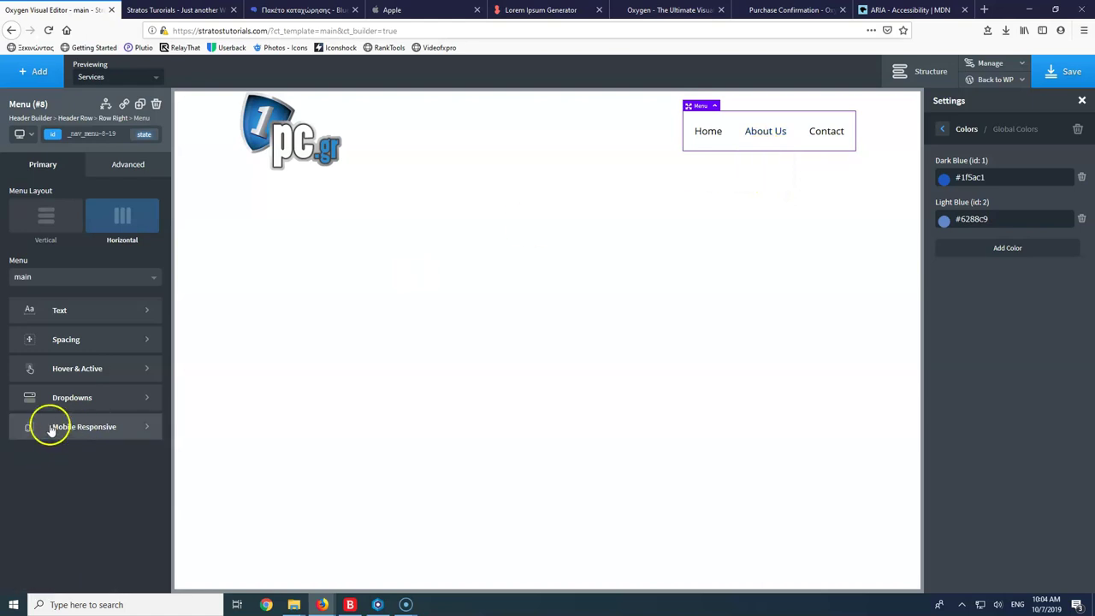
{"action": "left_click", "coordinate": [81, 430]}
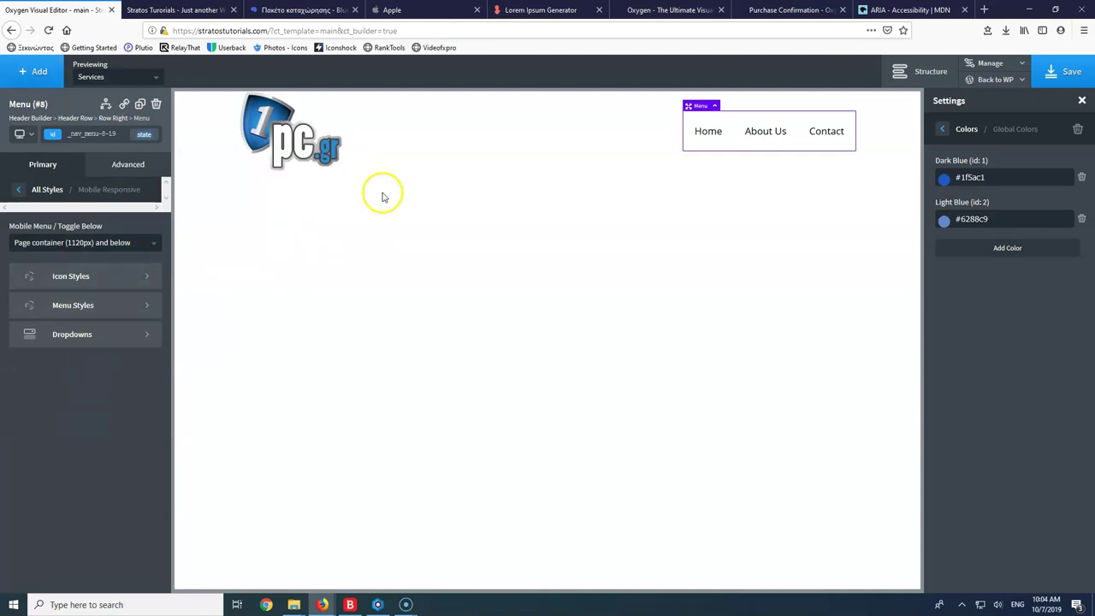
{"action": "left_click", "coordinate": [30, 136]}
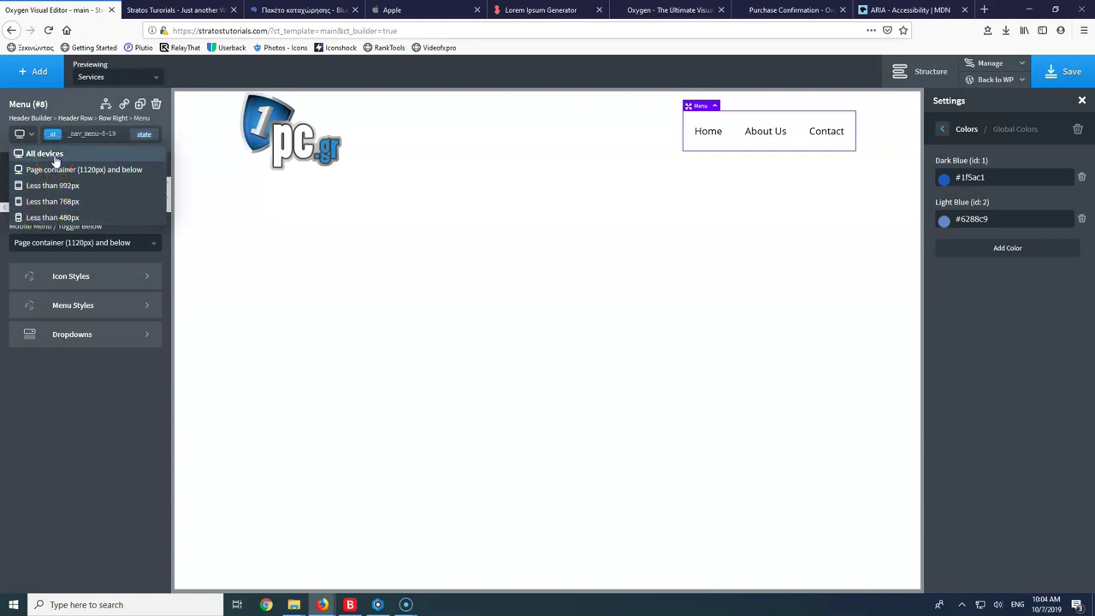
{"action": "left_click", "coordinate": [77, 174]}
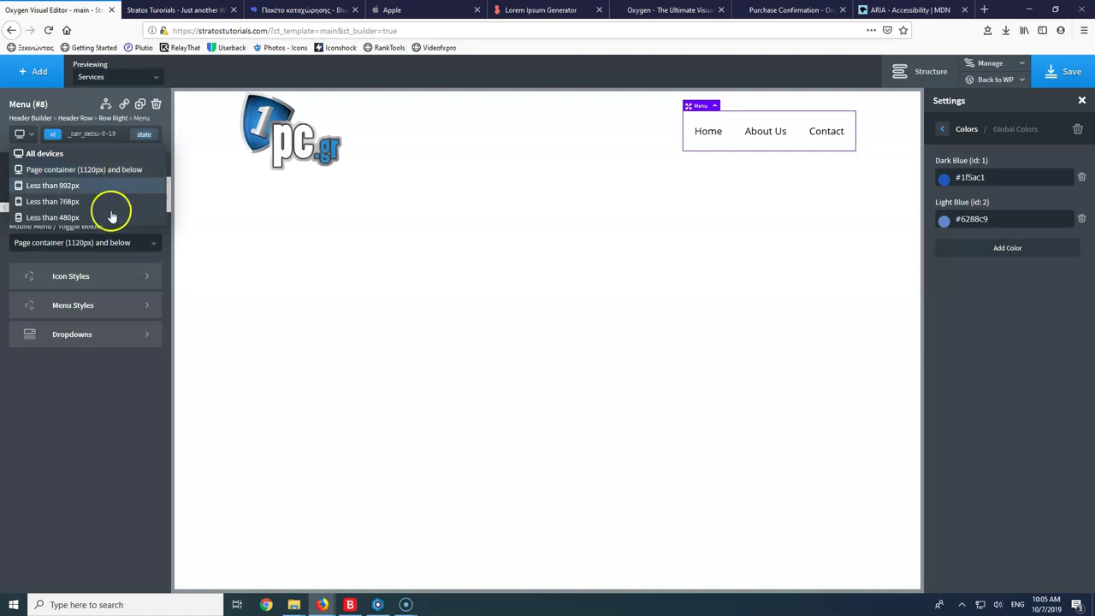
{"action": "left_click", "coordinate": [98, 476]}
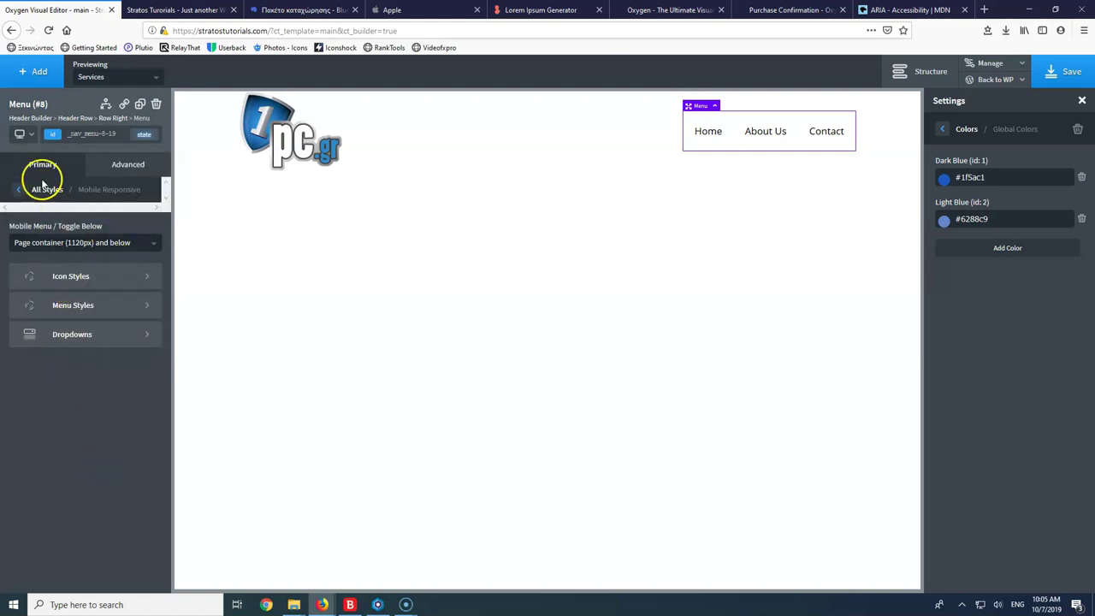
{"action": "left_click", "coordinate": [21, 133]}
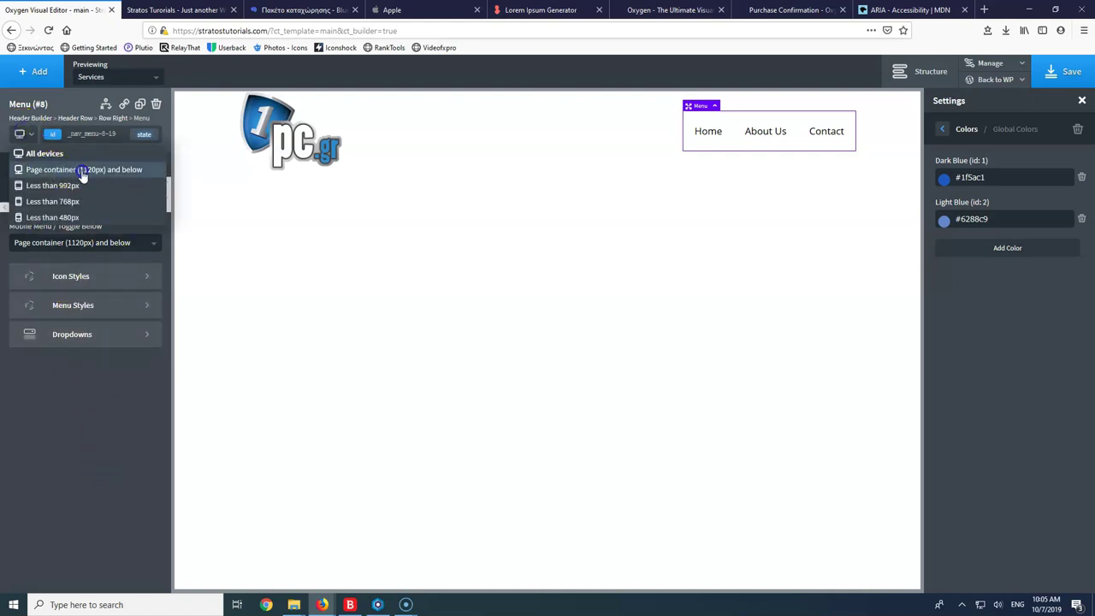
{"action": "left_click", "coordinate": [68, 171]}
{"action": "left_click", "coordinate": [32, 137]}
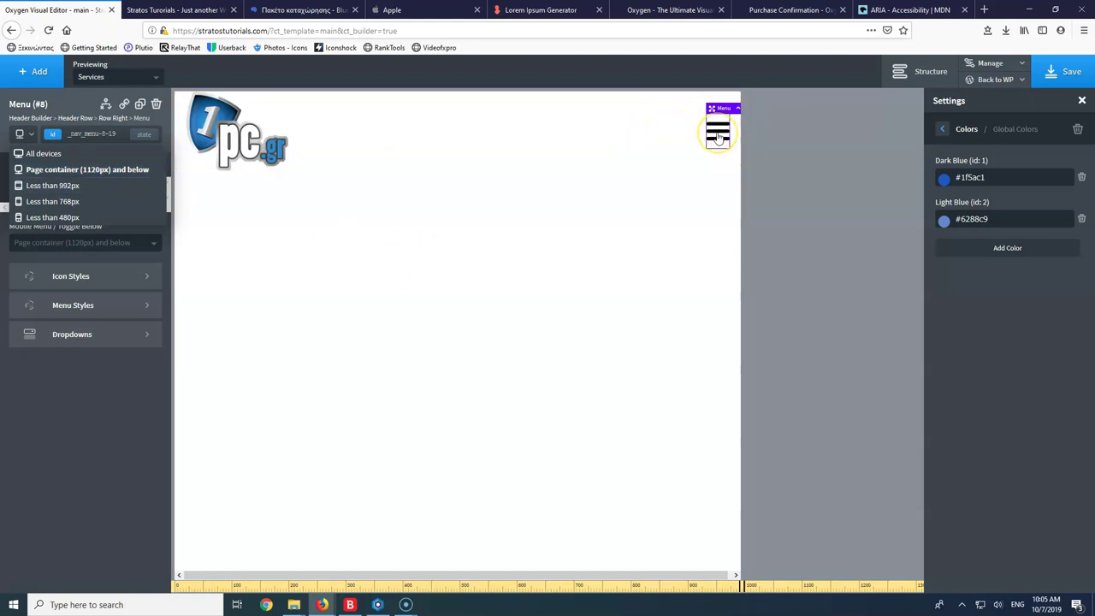
{"action": "left_click", "coordinate": [128, 385]}
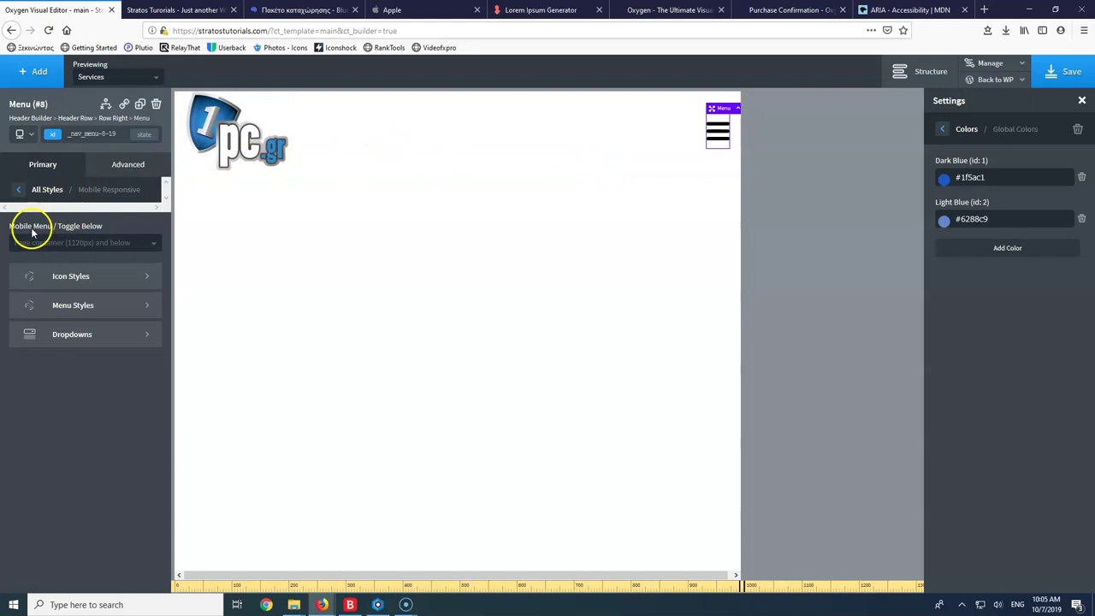
Set the mobile menu to toggle at less than 992px
{"action": "left_click", "coordinate": [86, 244]}
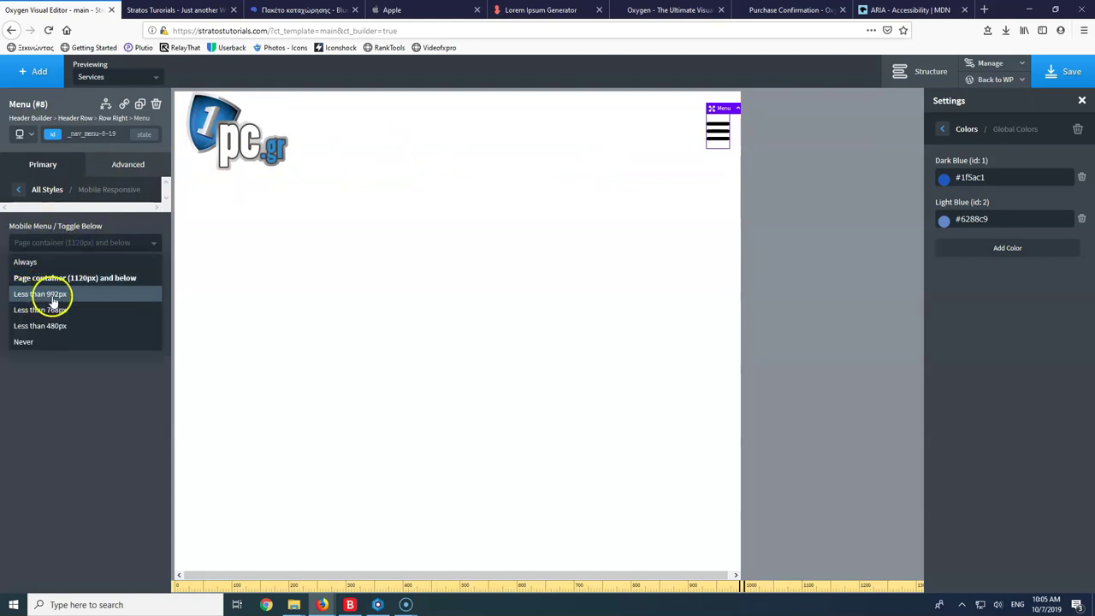
{"action": "left_click", "coordinate": [53, 298]}
{"action": "mouse_move", "coordinate": [633, 128]}
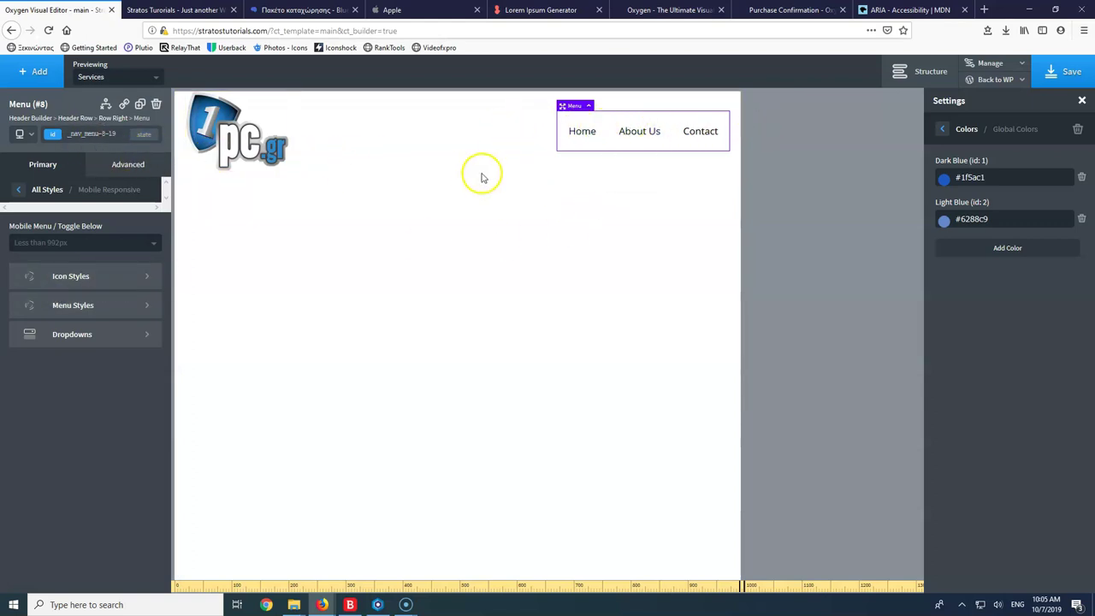
Preview the header menu at the less than 992px, 768px and 480px breakpoints, ending on the 992px view
{"action": "left_click", "coordinate": [26, 136]}
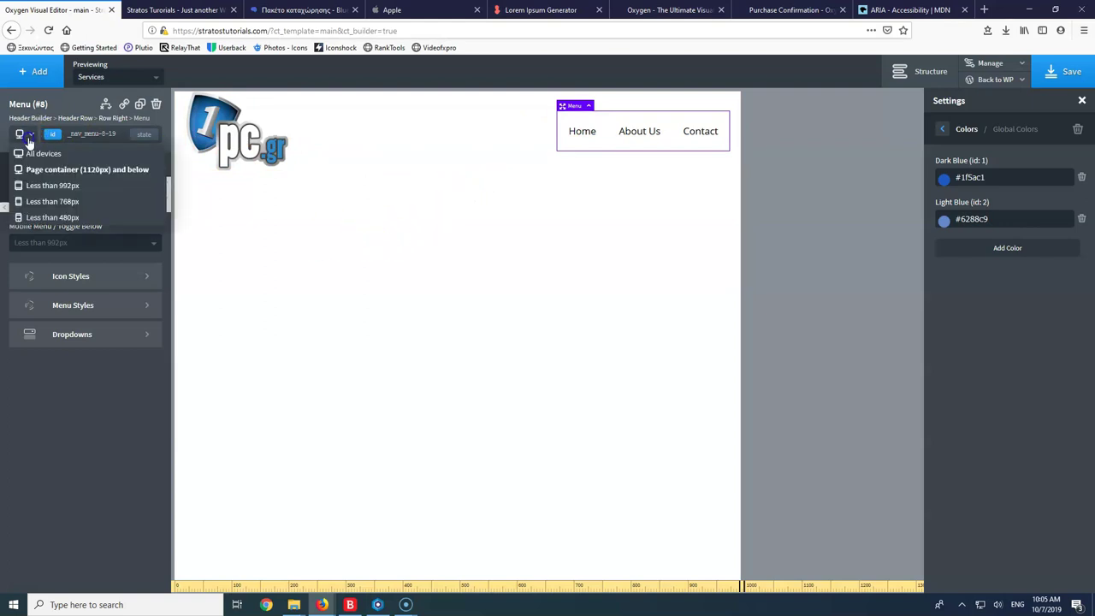
{"action": "left_click", "coordinate": [39, 185]}
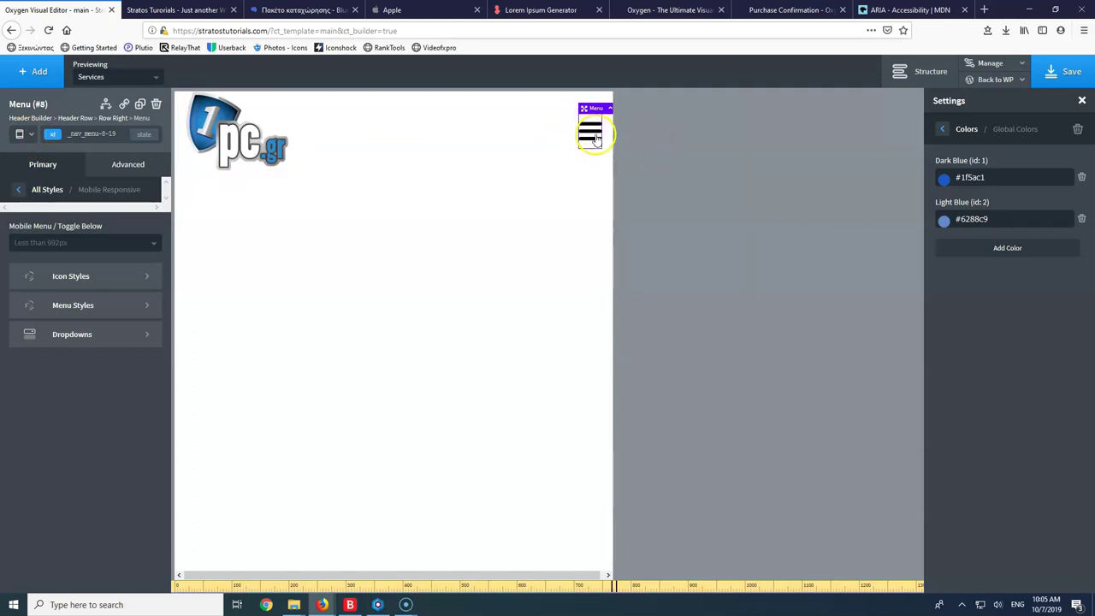
{"action": "left_click", "coordinate": [21, 135]}
{"action": "left_click", "coordinate": [38, 201]}
{"action": "left_click", "coordinate": [21, 135]}
{"action": "left_click", "coordinate": [34, 217]}
{"action": "left_click", "coordinate": [21, 135]}
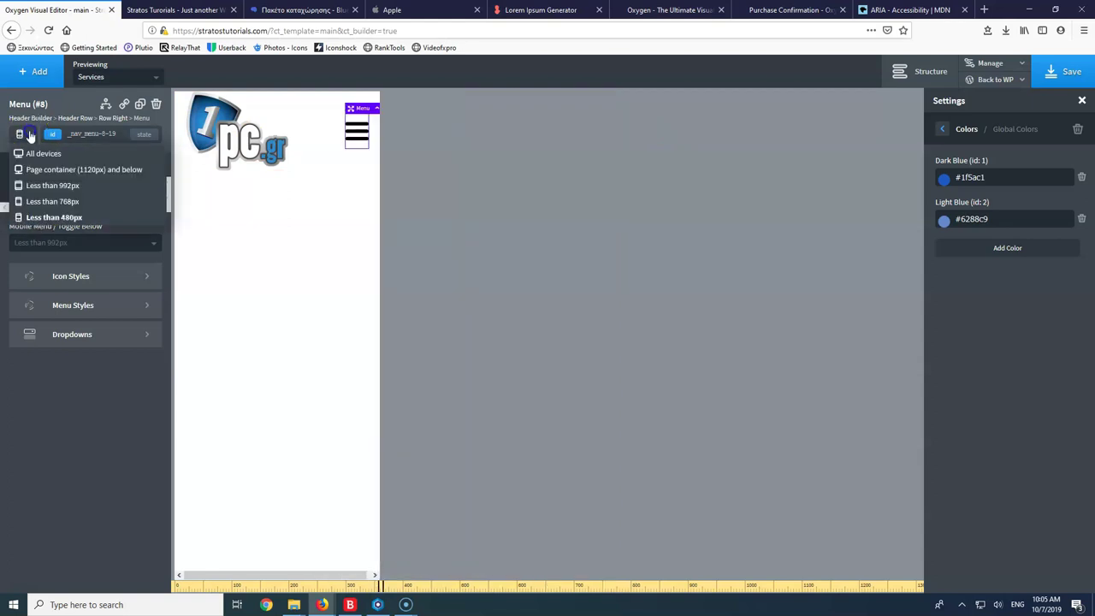
{"action": "left_click", "coordinate": [41, 186]}
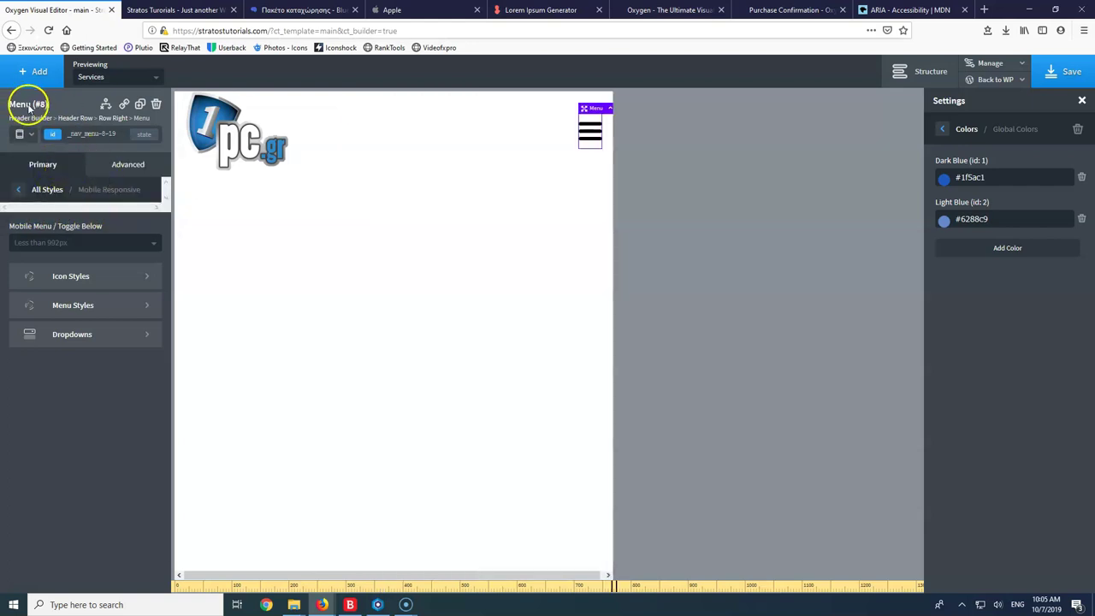
Set the mobile menu's icon size to 30 px
{"action": "left_click", "coordinate": [81, 278]}
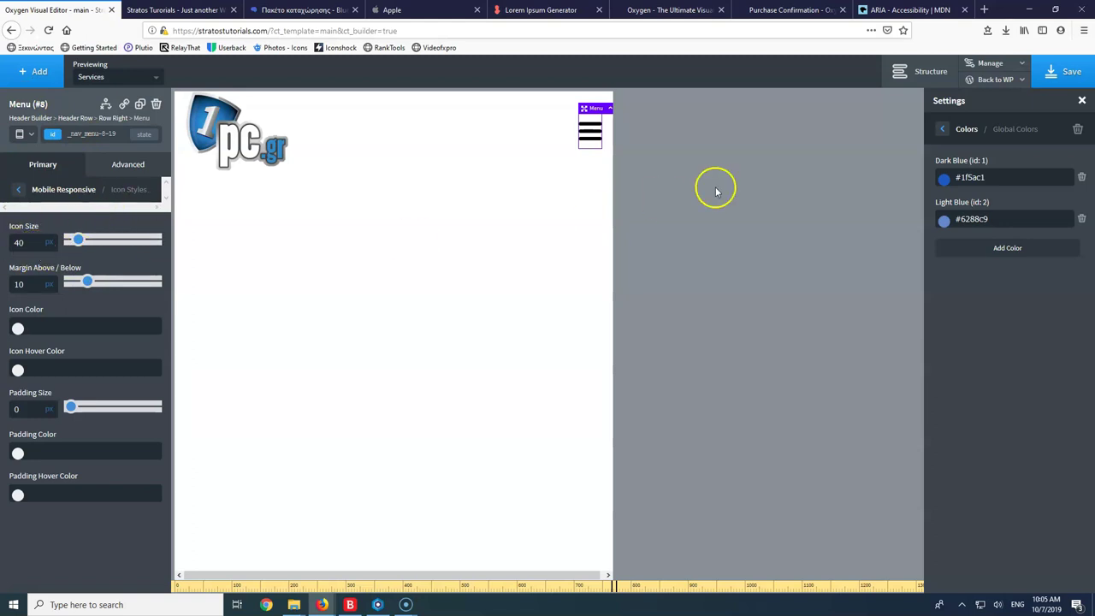
{"action": "left_click", "coordinate": [45, 248]}
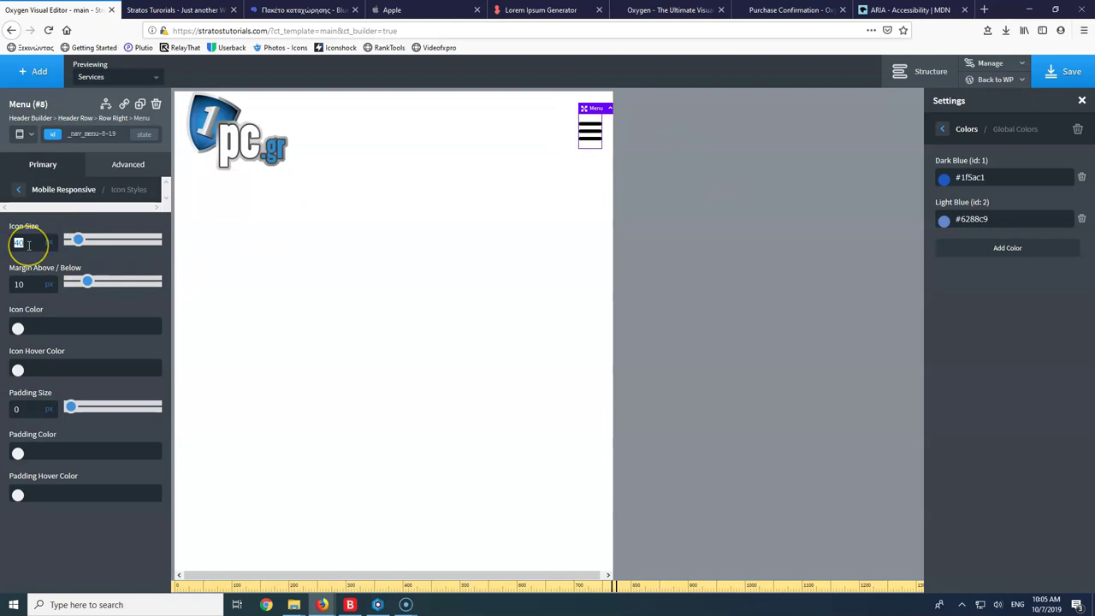
{"action": "type", "text": "30"}
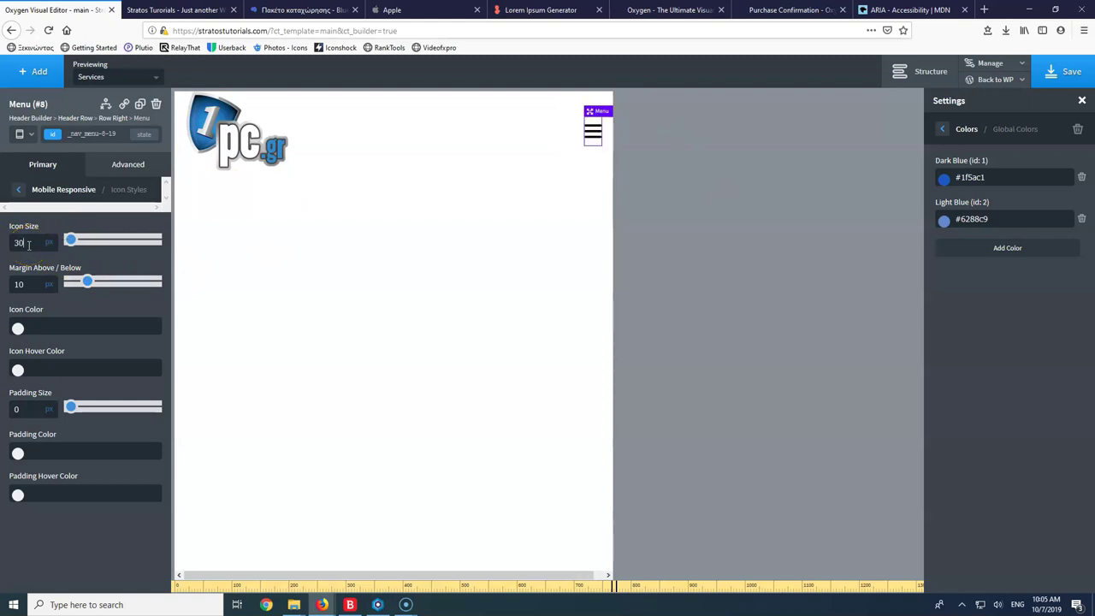
Set the mobile menu's icon size to 35 px and its icon hover color to the global Dark Blue
{"action": "left_click", "coordinate": [28, 243]}
{"action": "type", "text": "35"}
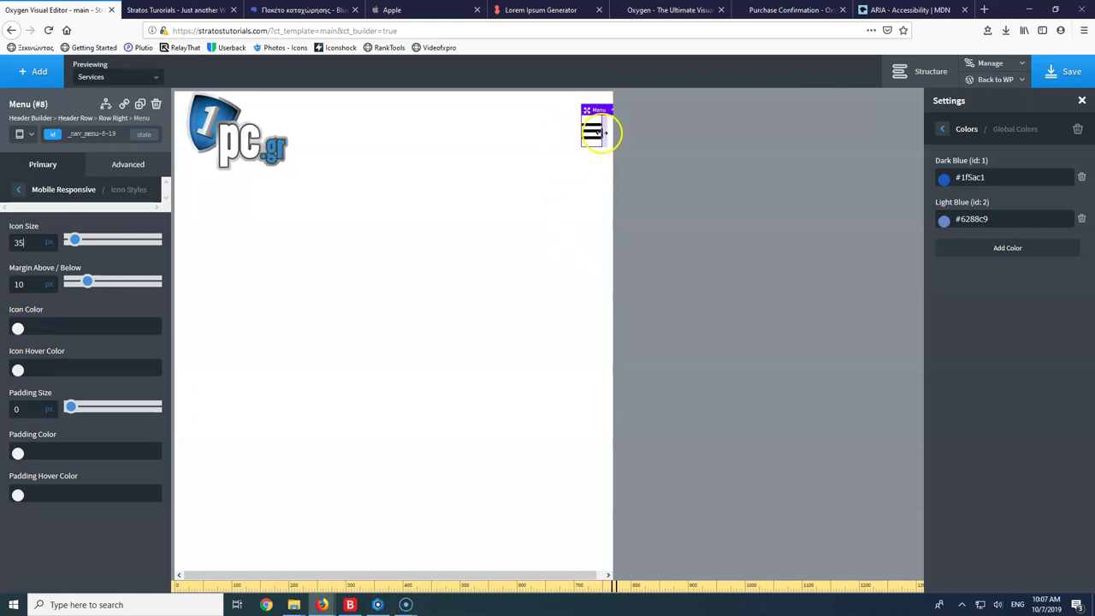
{"action": "left_click", "coordinate": [18, 371]}
{"action": "left_click", "coordinate": [24, 511]}
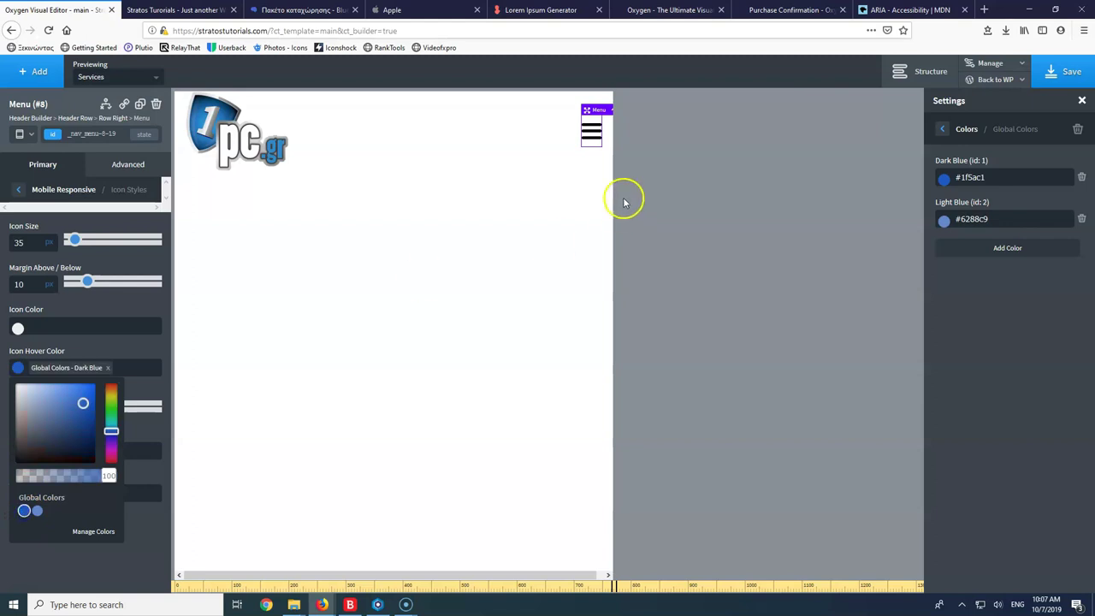
{"action": "left_click", "coordinate": [515, 143]}
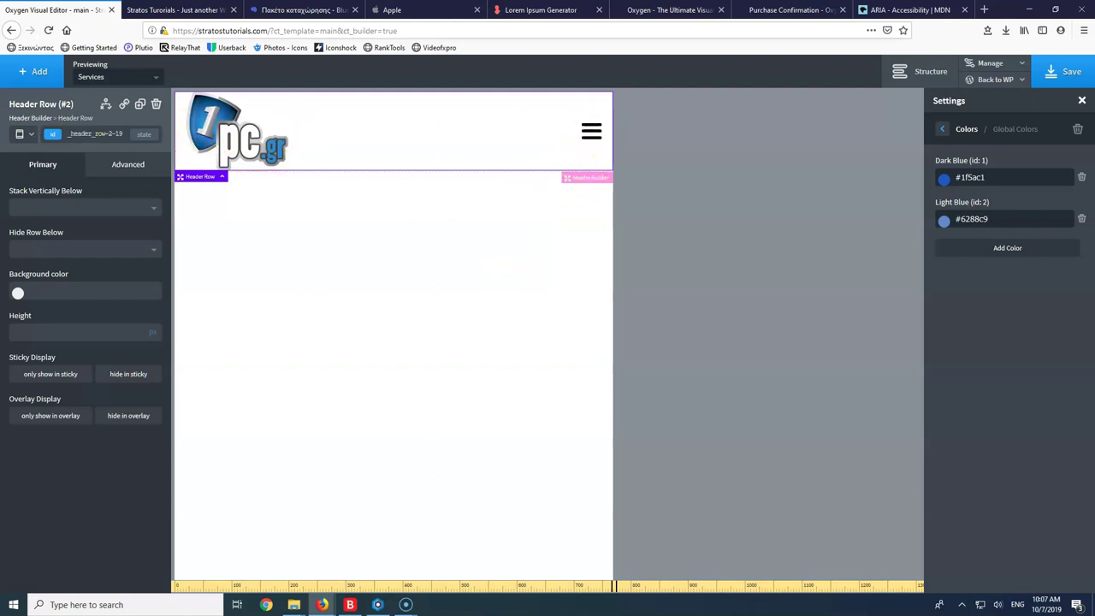
{"action": "left_click", "coordinate": [26, 135]}
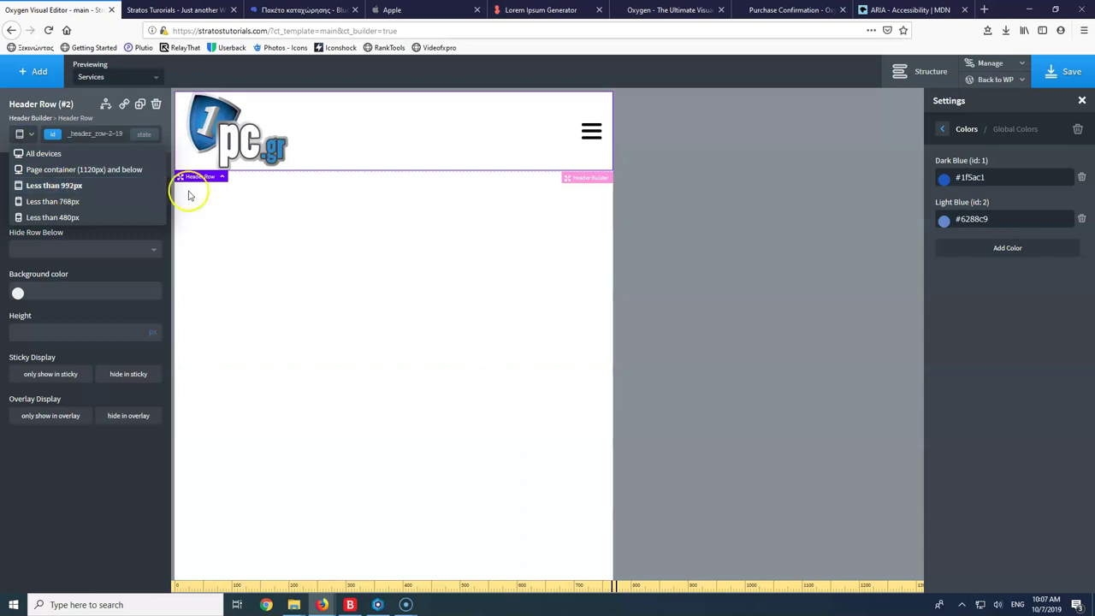
{"action": "left_click", "coordinate": [322, 237]}
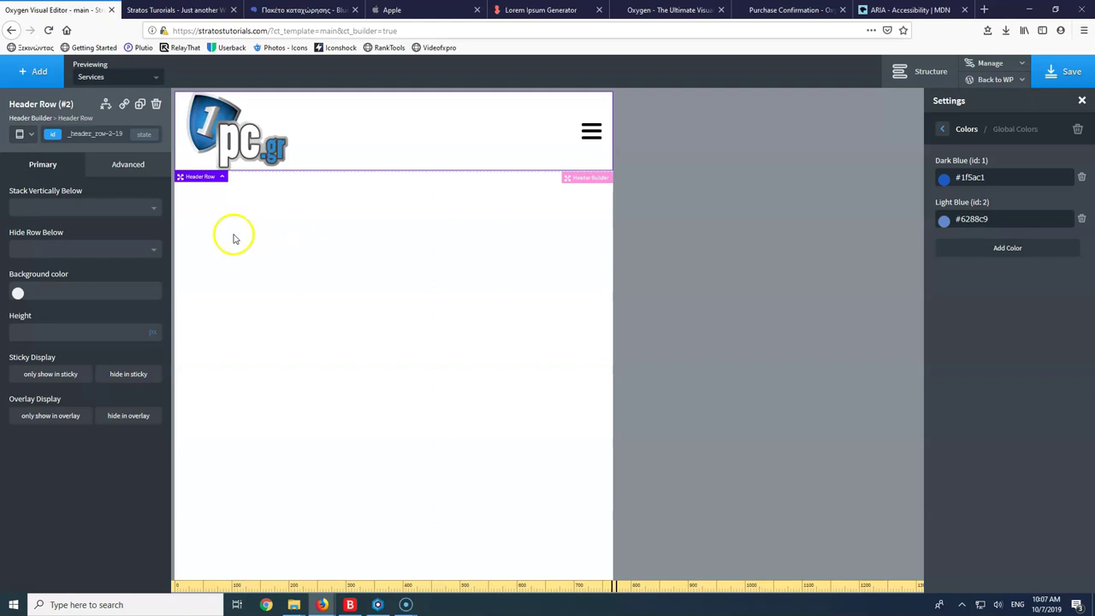
{"action": "left_click", "coordinate": [32, 137]}
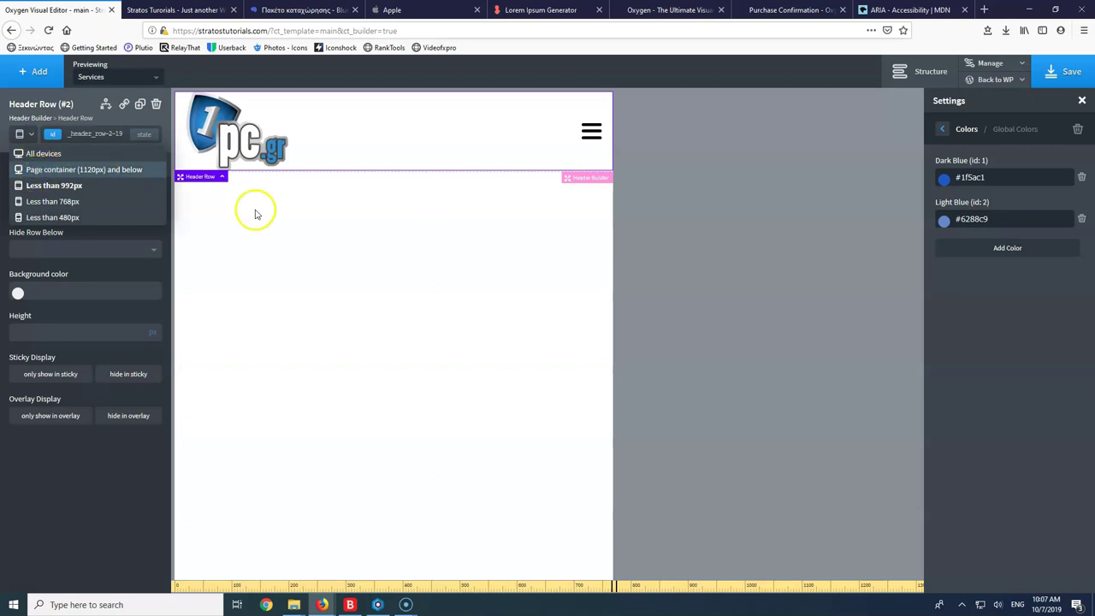
{"action": "left_click", "coordinate": [325, 240]}
Open and close the mobile menu in the preview, and open the menu's mobile responsive settings
{"action": "left_click", "coordinate": [593, 133]}
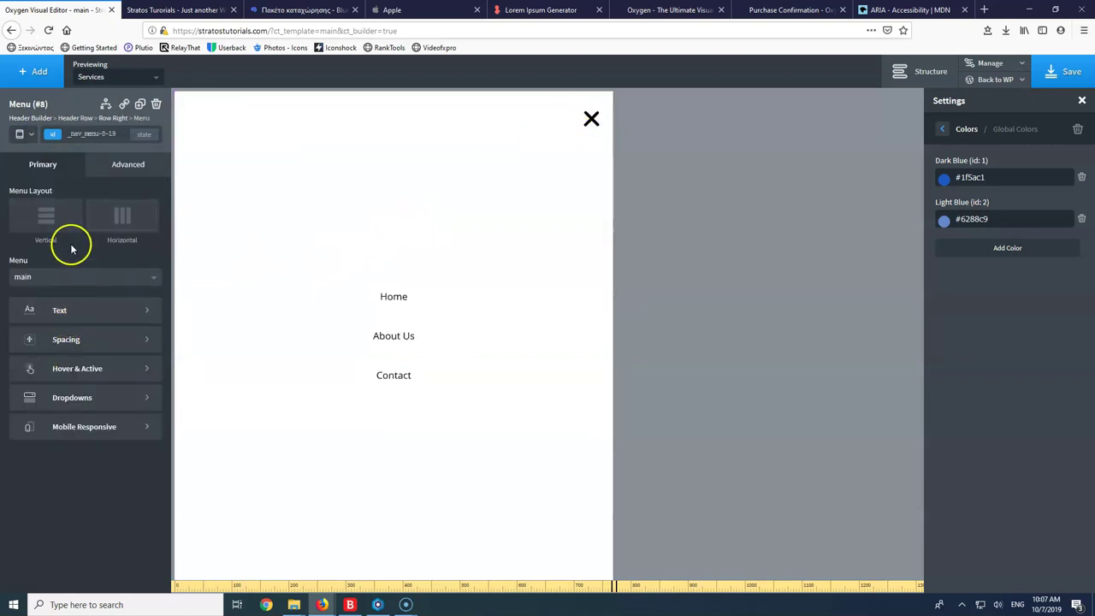
{"action": "left_click", "coordinate": [92, 429]}
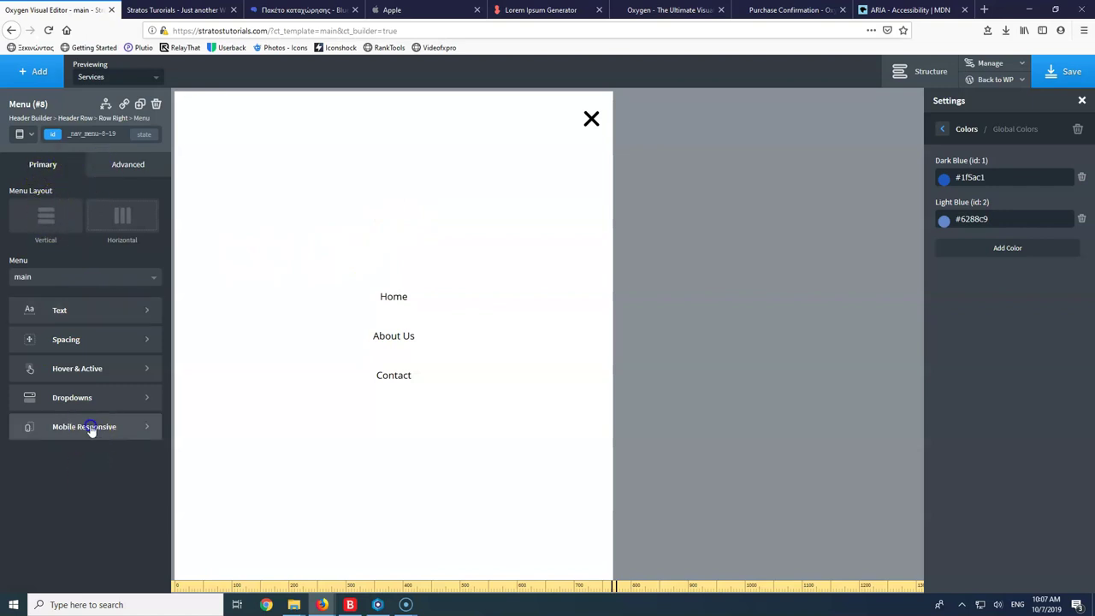
{"action": "left_click", "coordinate": [591, 118]}
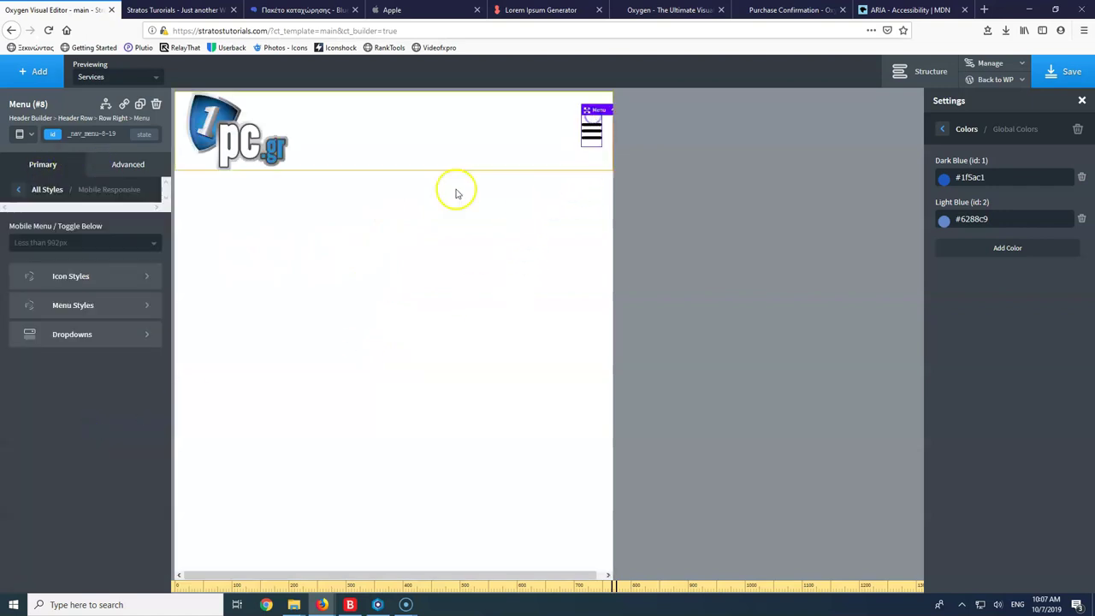
{"action": "left_click", "coordinate": [119, 281]}
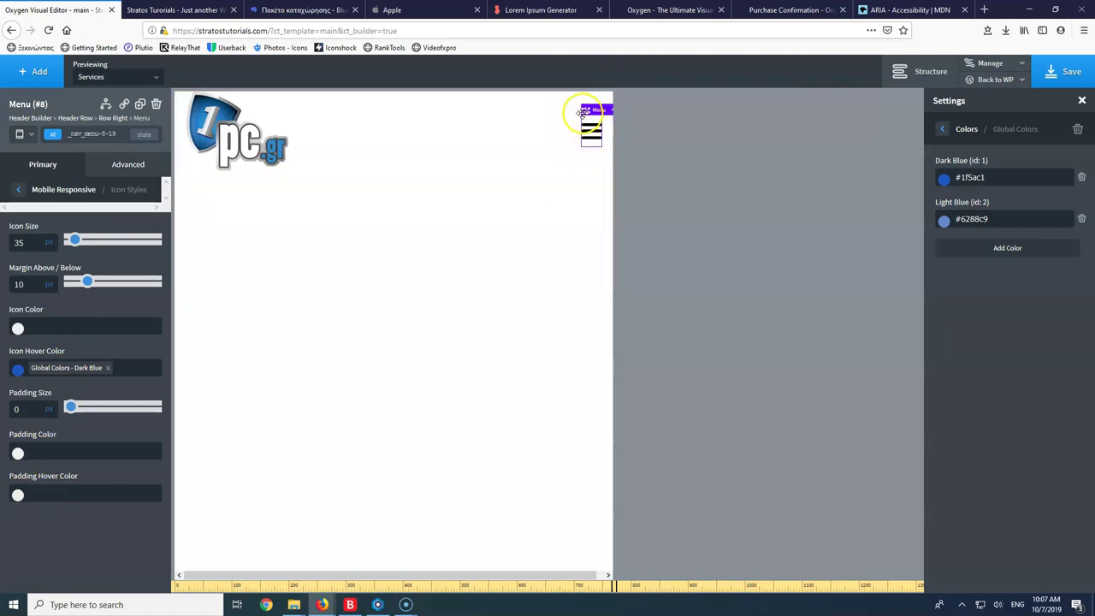
{"action": "left_click", "coordinate": [18, 453]}
{"action": "left_click_drag", "start_coordinate": [38, 491], "coordinate": [17, 469]}
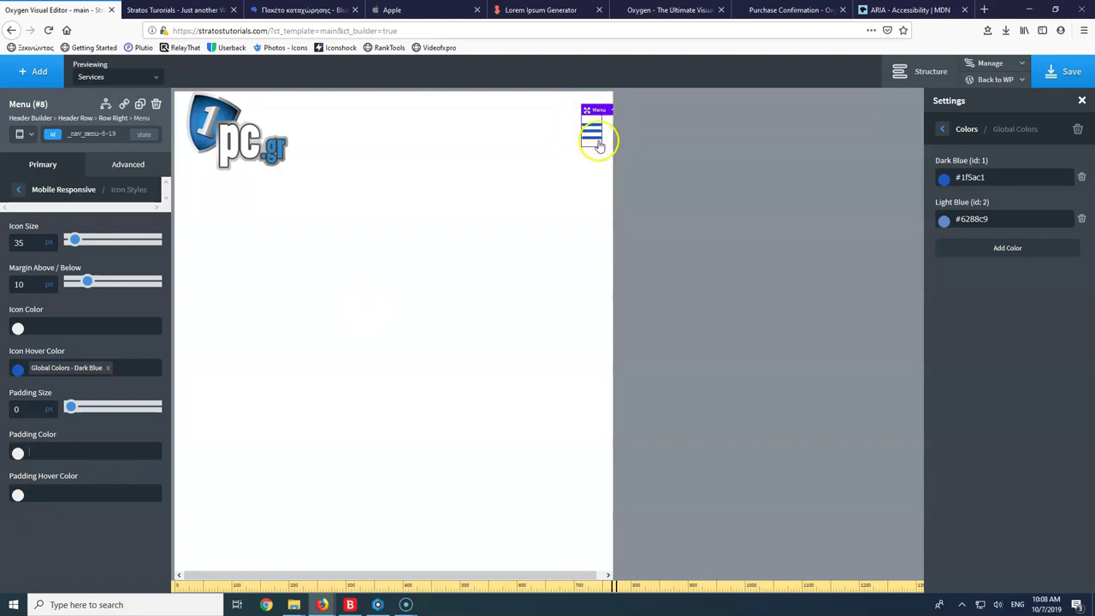
Expand the mobile menu in the preview and inspect the background color setting in its menu styles
{"action": "left_click", "coordinate": [18, 189]}
{"action": "left_click", "coordinate": [79, 312]}
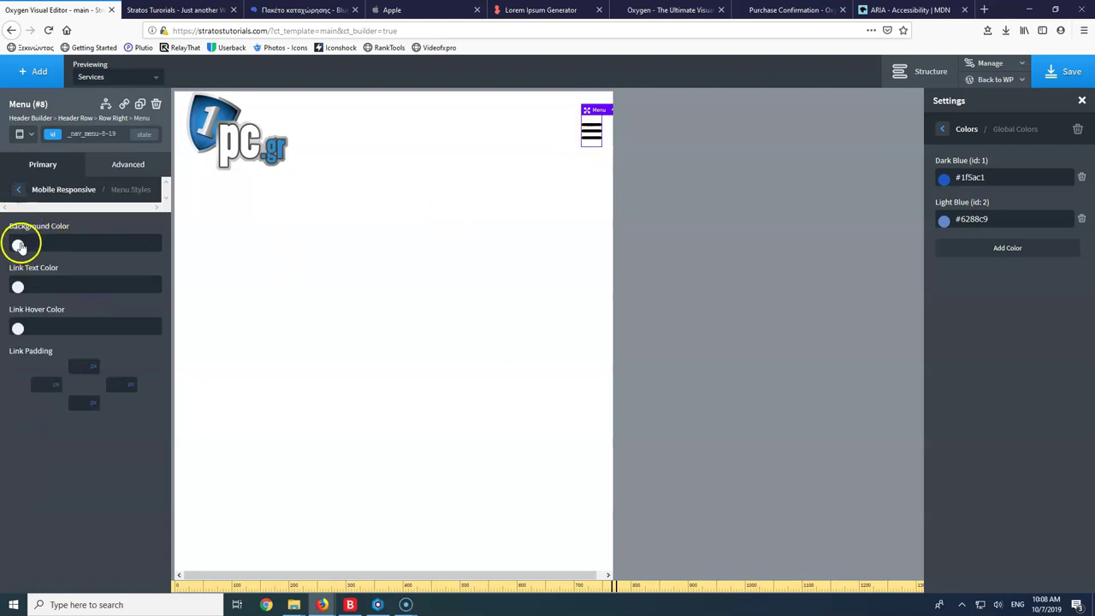
{"action": "left_click", "coordinate": [591, 135]}
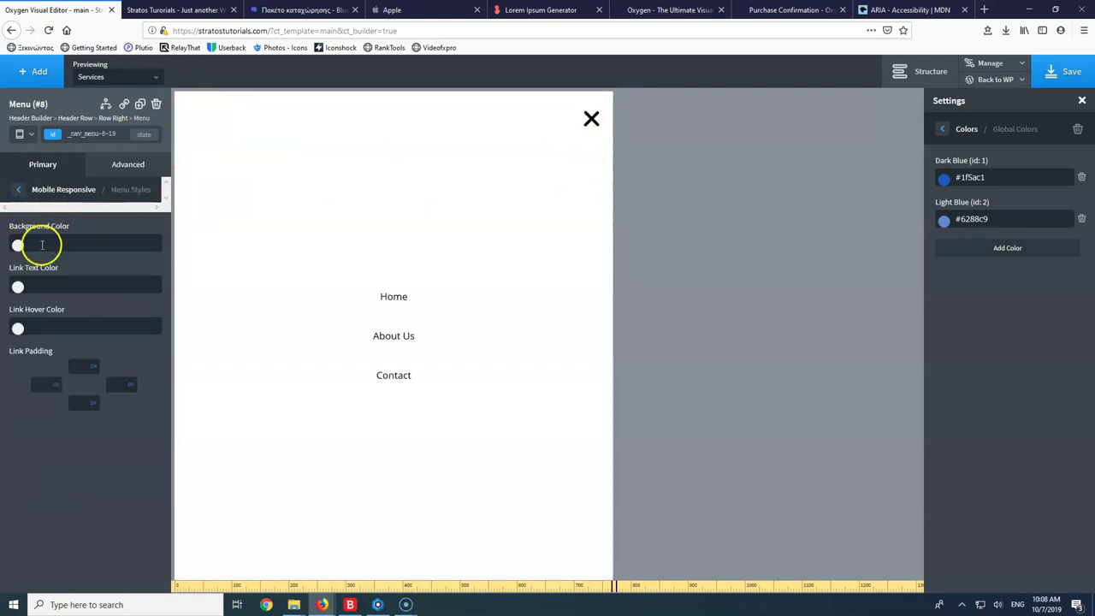
{"action": "left_click", "coordinate": [18, 245]}
{"action": "left_click", "coordinate": [47, 317]}
{"action": "left_click_drag", "start_coordinate": [47, 316], "coordinate": [10, 253]}
{"action": "left_click", "coordinate": [5, 239]}
Try including dropdown links in the responsive menu, turn the option back off, and save the template
{"action": "left_click", "coordinate": [18, 190]}
{"action": "left_click", "coordinate": [81, 338]}
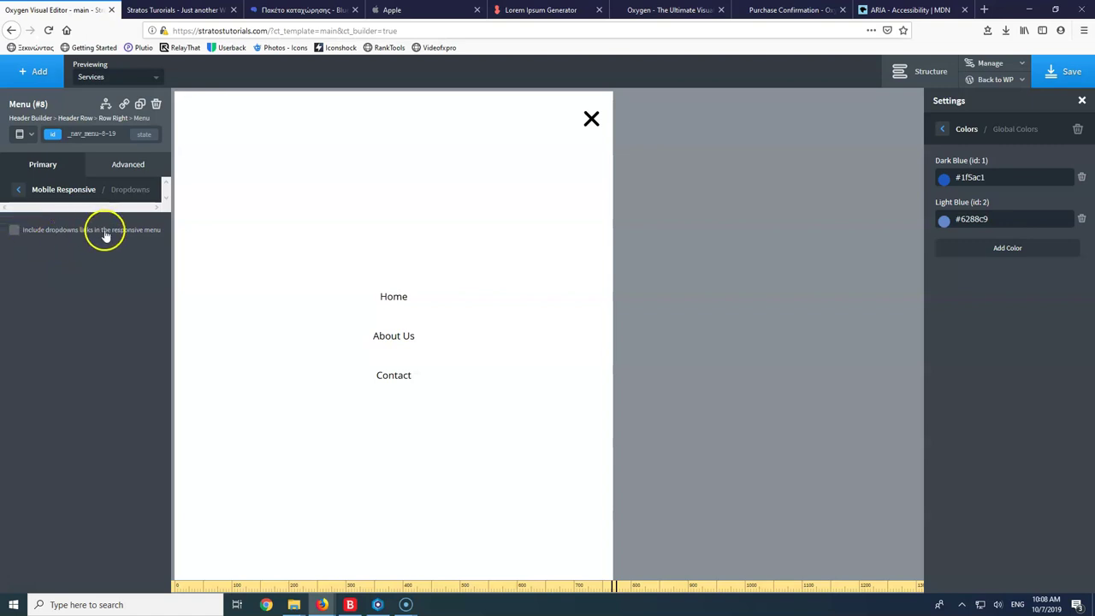
{"action": "left_click", "coordinate": [14, 230]}
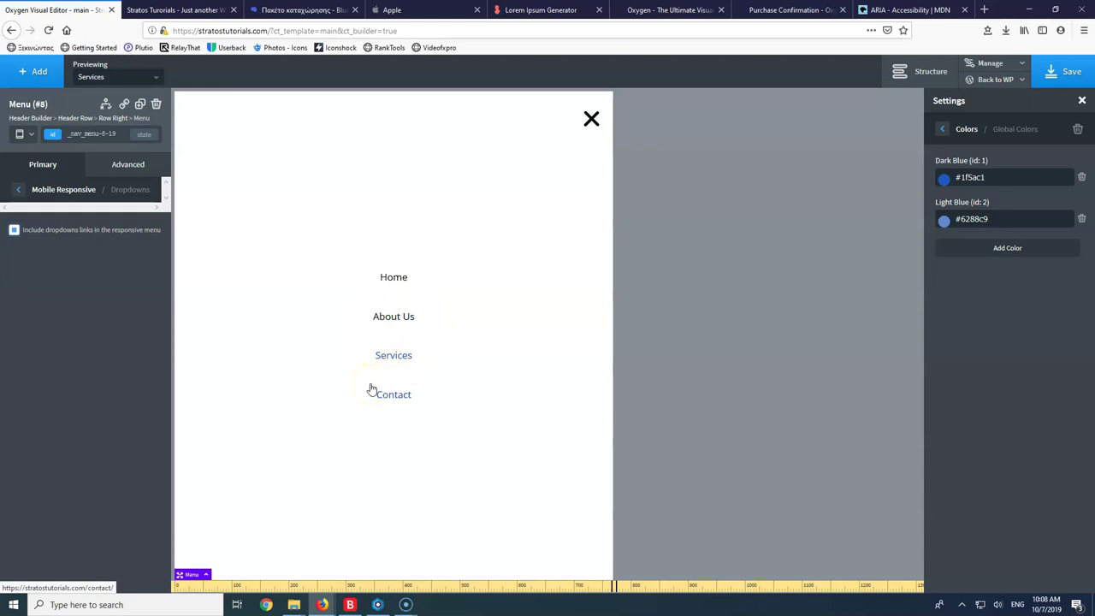
{"action": "left_click", "coordinate": [14, 230]}
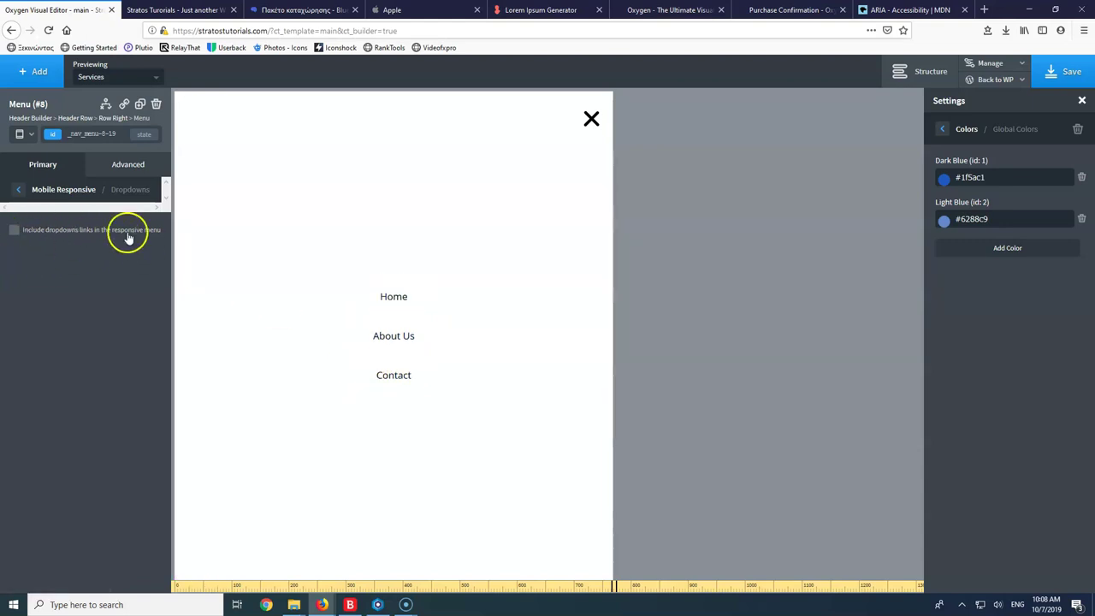
{"action": "left_click", "coordinate": [1066, 72]}
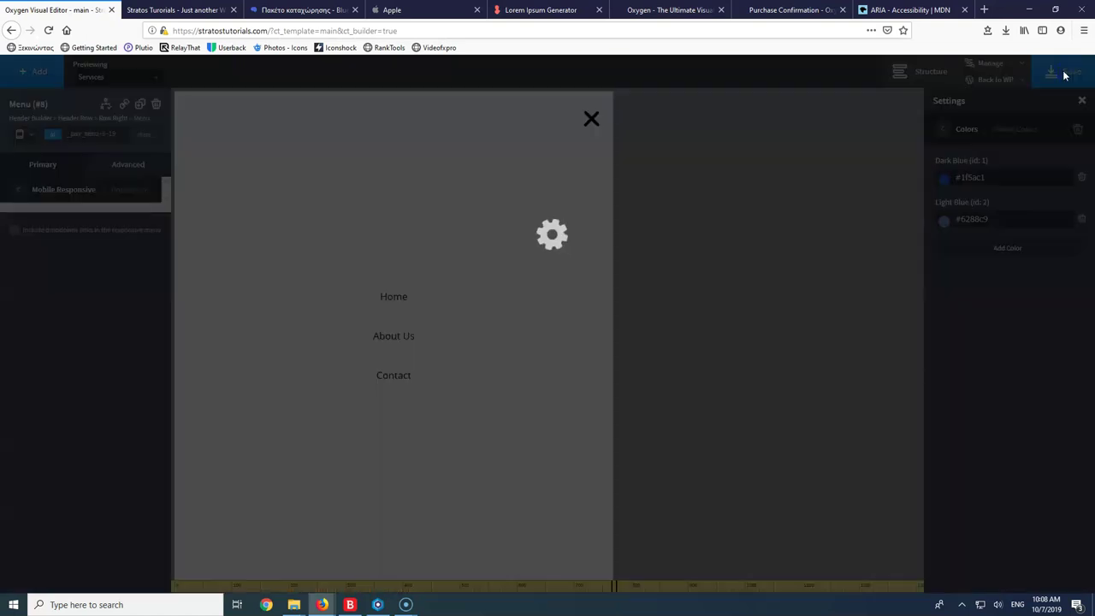
{"action": "left_click", "coordinate": [377, 604]}
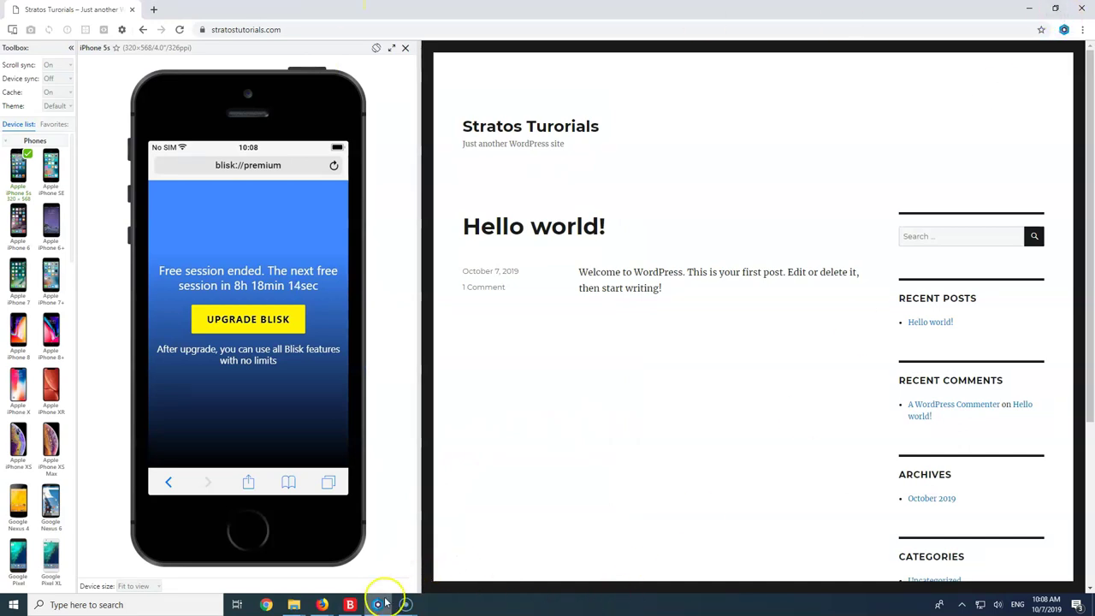
{"action": "mouse_move", "coordinate": [383, 602]}
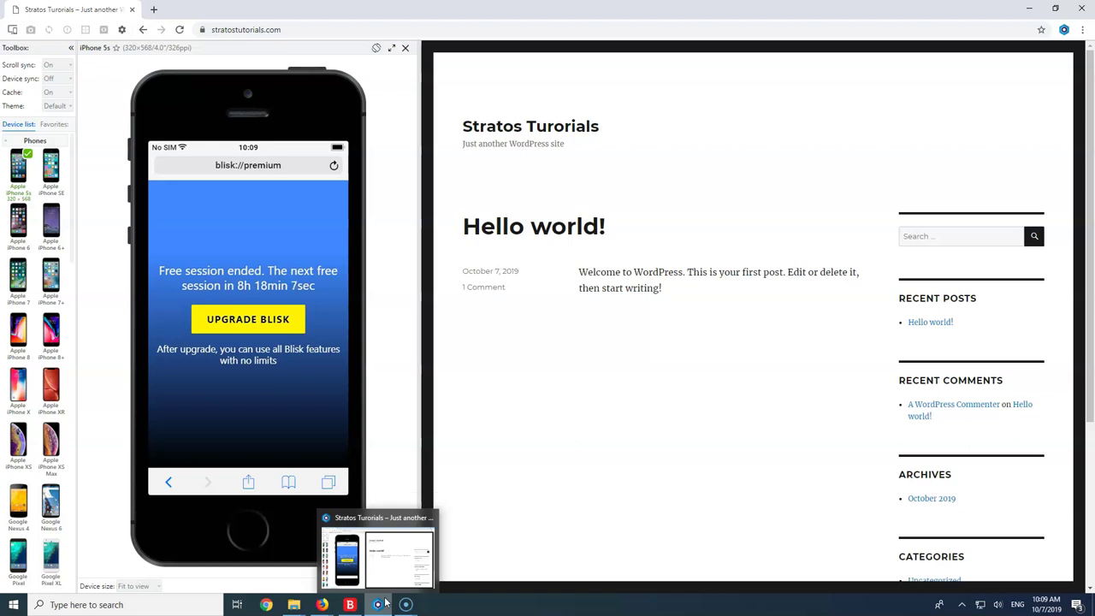
{"action": "left_click", "coordinate": [370, 554]}
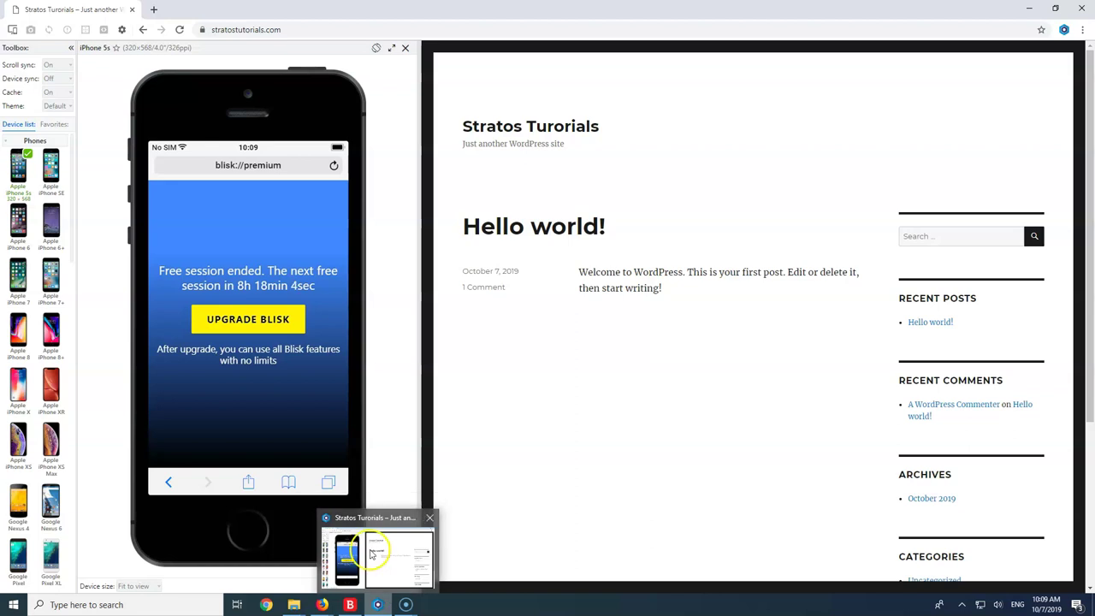
{"action": "left_click", "coordinate": [337, 604]}
{"action": "mouse_move", "coordinate": [322, 597]}
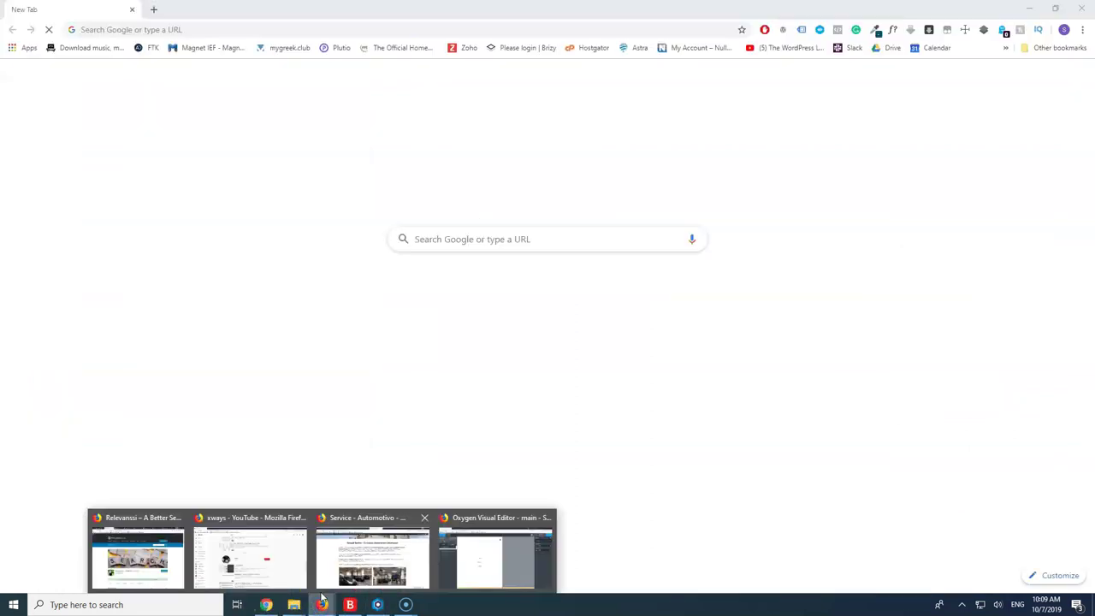
{"action": "left_click", "coordinate": [505, 554]}
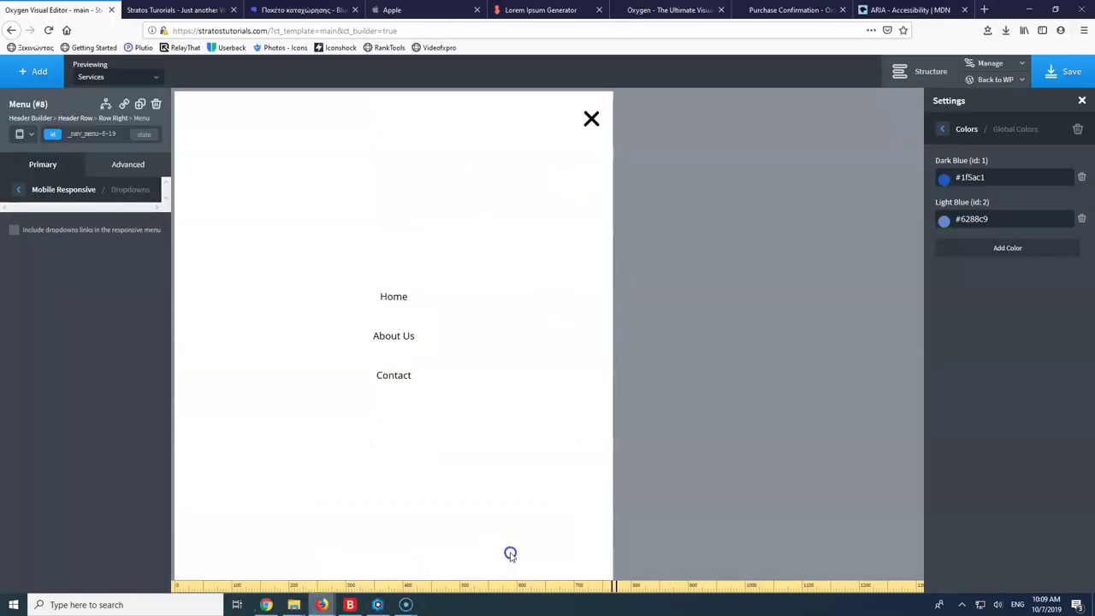
Check the live site's mobile menu by narrowing the browser window and opening and closing the menu, and maximize the window again
{"action": "left_click", "coordinate": [200, 10]}
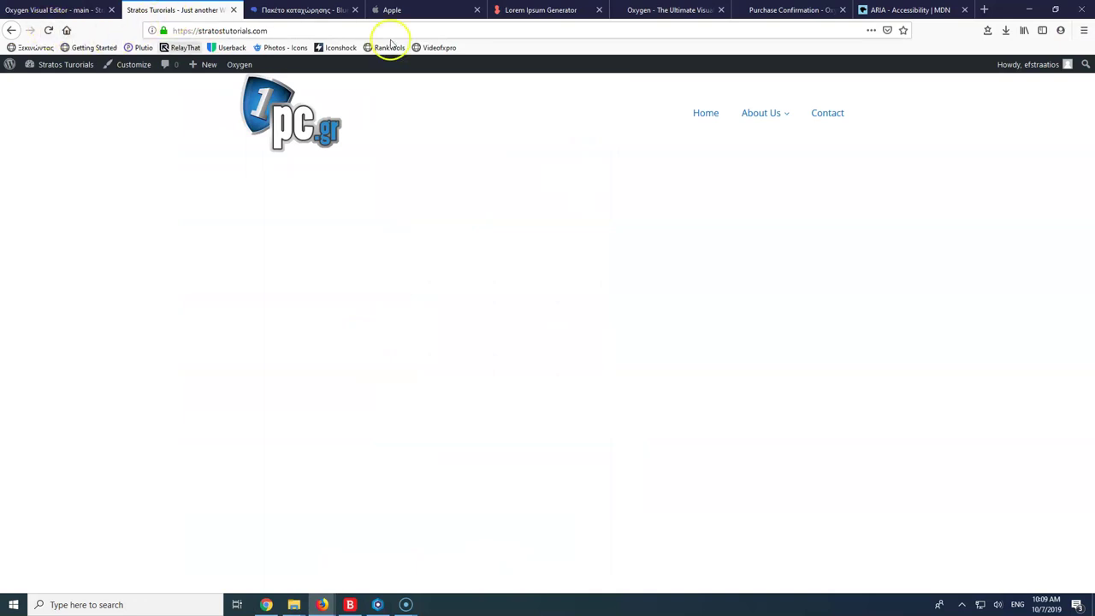
{"action": "left_click", "coordinate": [1054, 9]}
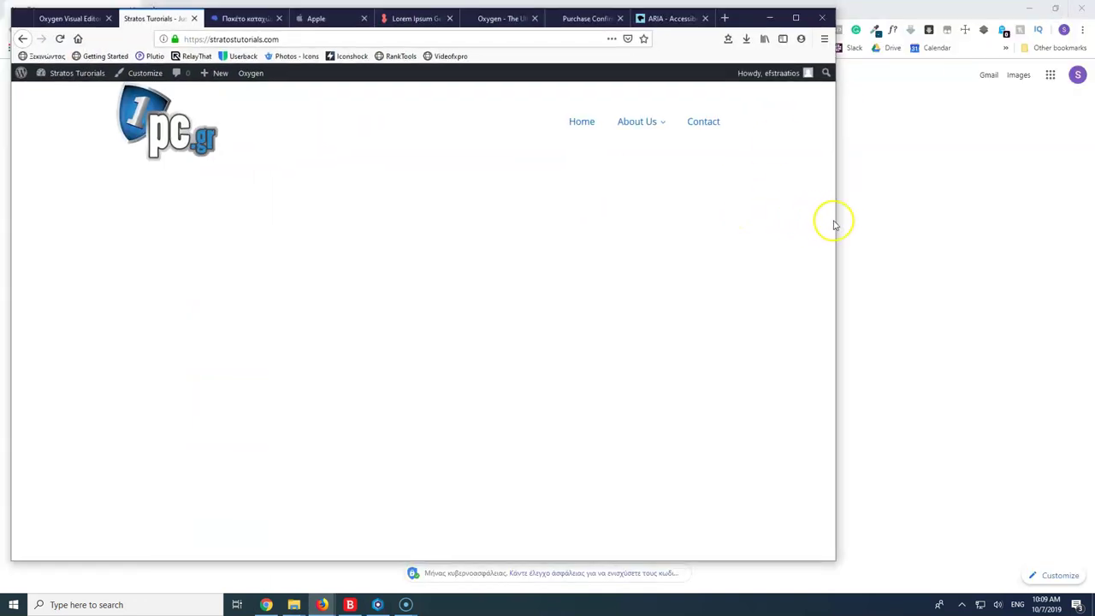
{"action": "left_click_drag", "start_coordinate": [836, 219], "coordinate": [385, 231]}
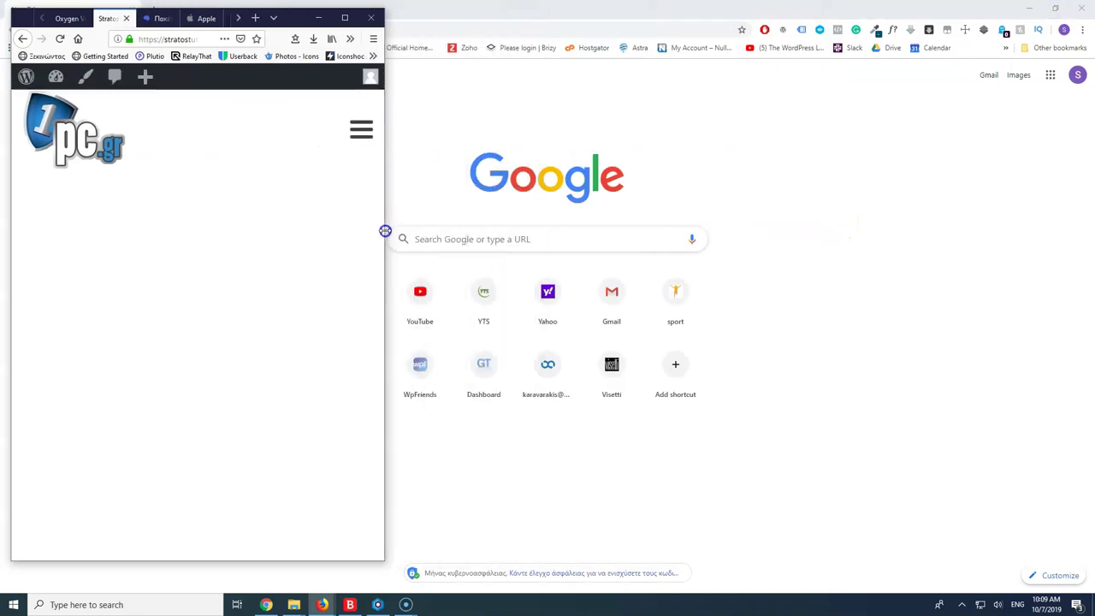
{"action": "left_click", "coordinate": [357, 131]}
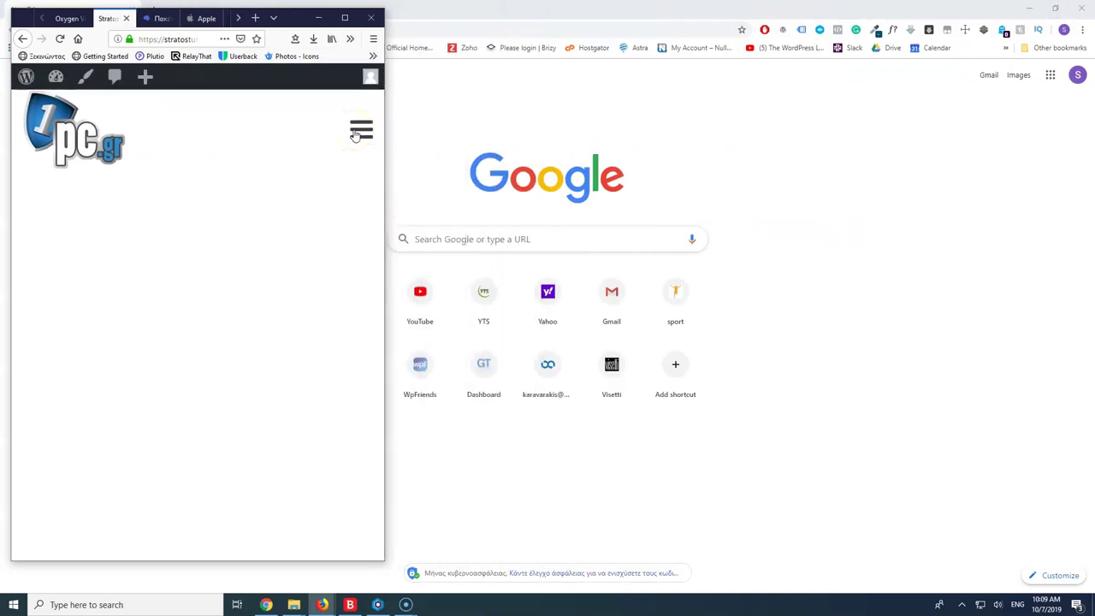
{"action": "left_click", "coordinate": [361, 92]}
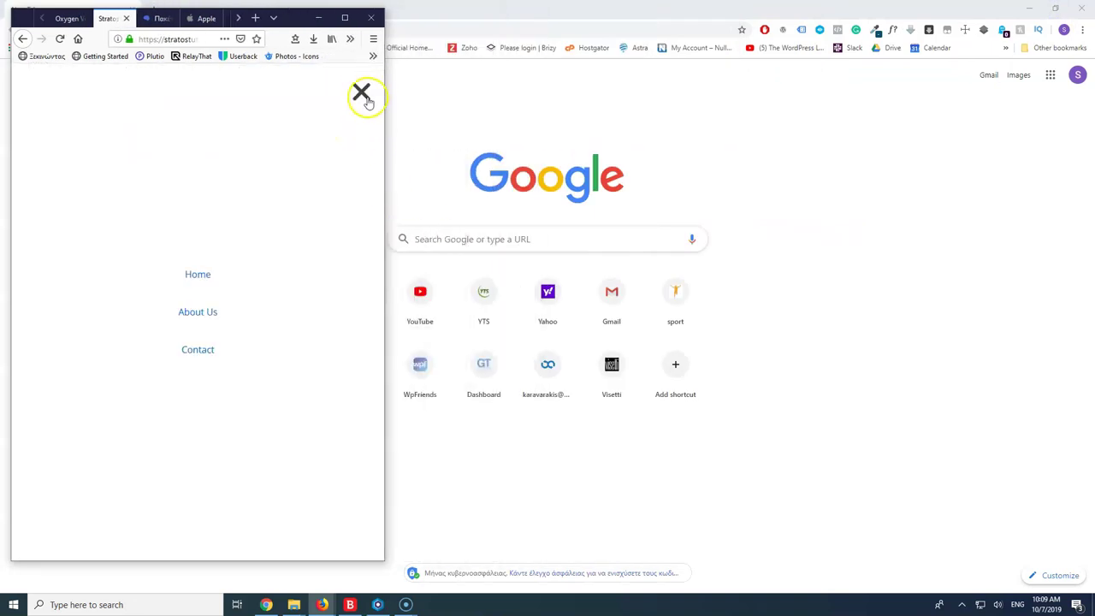
{"action": "left_click", "coordinate": [352, 18]}
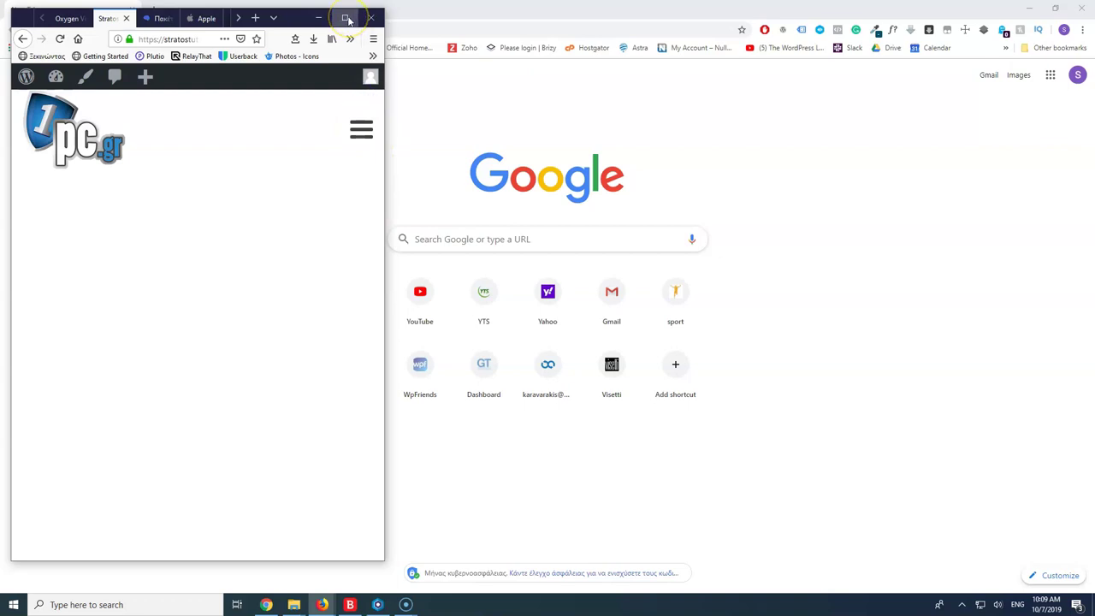
{"action": "left_click", "coordinate": [340, 20]}
{"action": "left_click", "coordinate": [345, 19]}
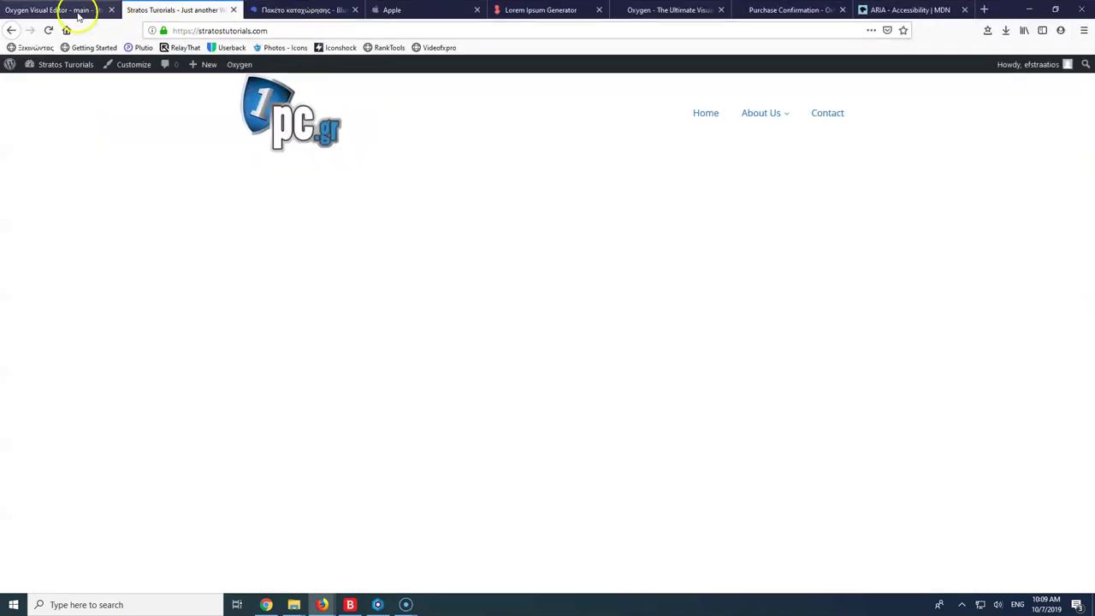
Include the dropdown links in the responsive menu in the Oxygen editor and save the template
{"action": "left_click", "coordinate": [78, 9]}
{"action": "left_click", "coordinate": [14, 230]}
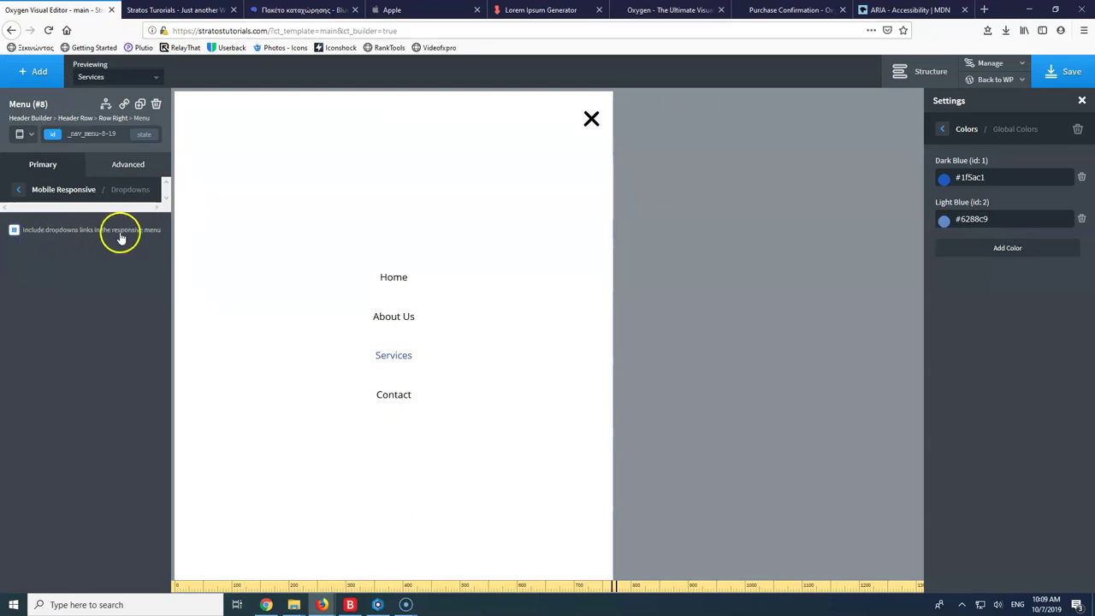
{"action": "left_click", "coordinate": [1069, 75]}
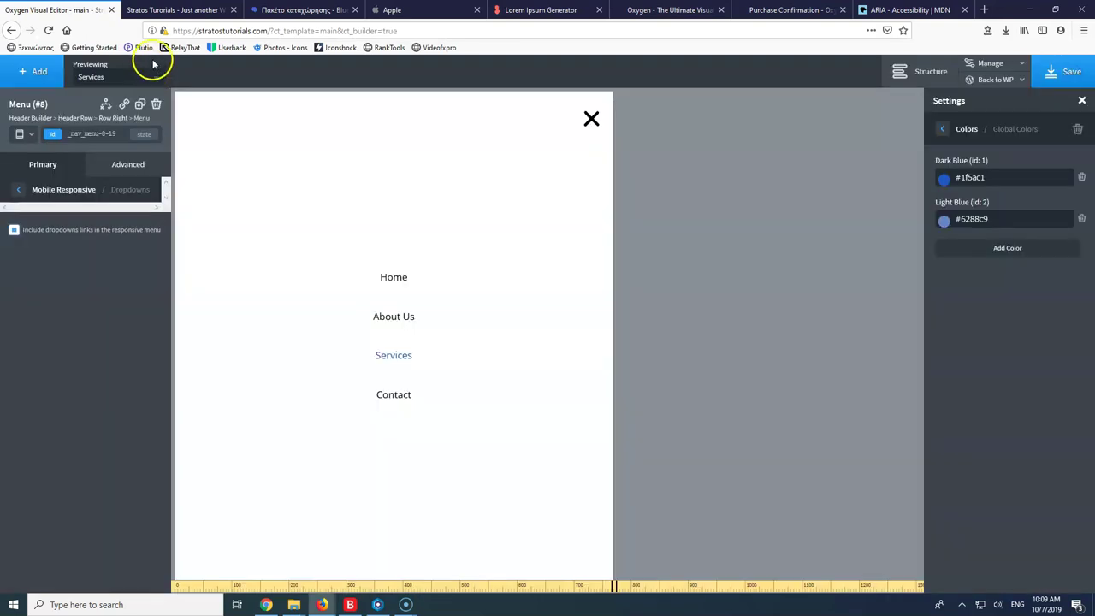
Reload the live site and examine its expanded mobile menu in the narrow browser window
{"action": "left_click", "coordinate": [175, 9]}
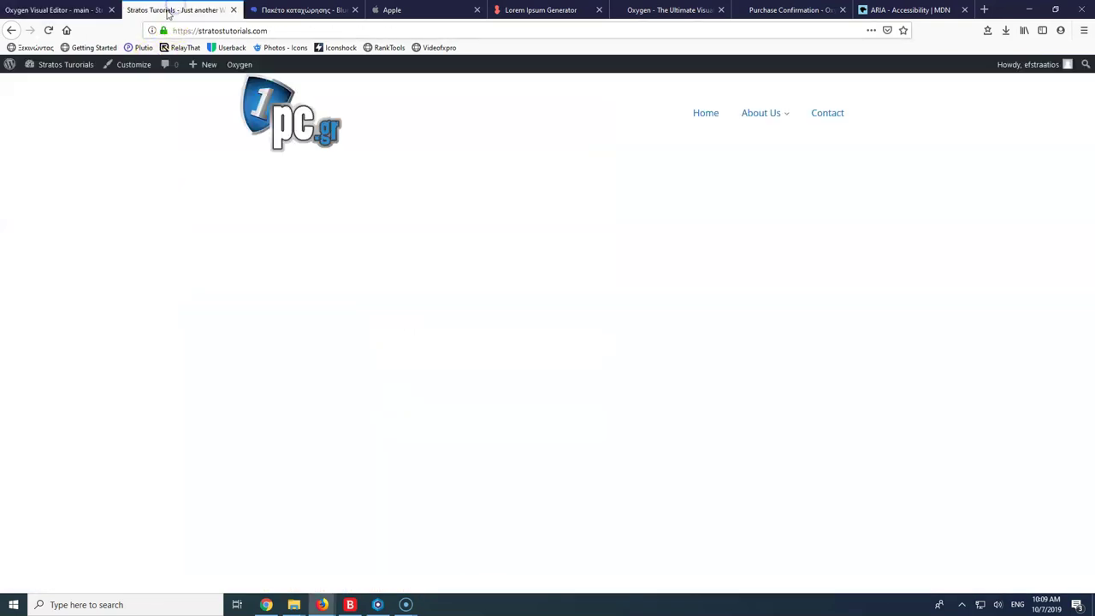
{"action": "left_click", "coordinate": [49, 29]}
{"action": "mouse_move", "coordinate": [739, 109]}
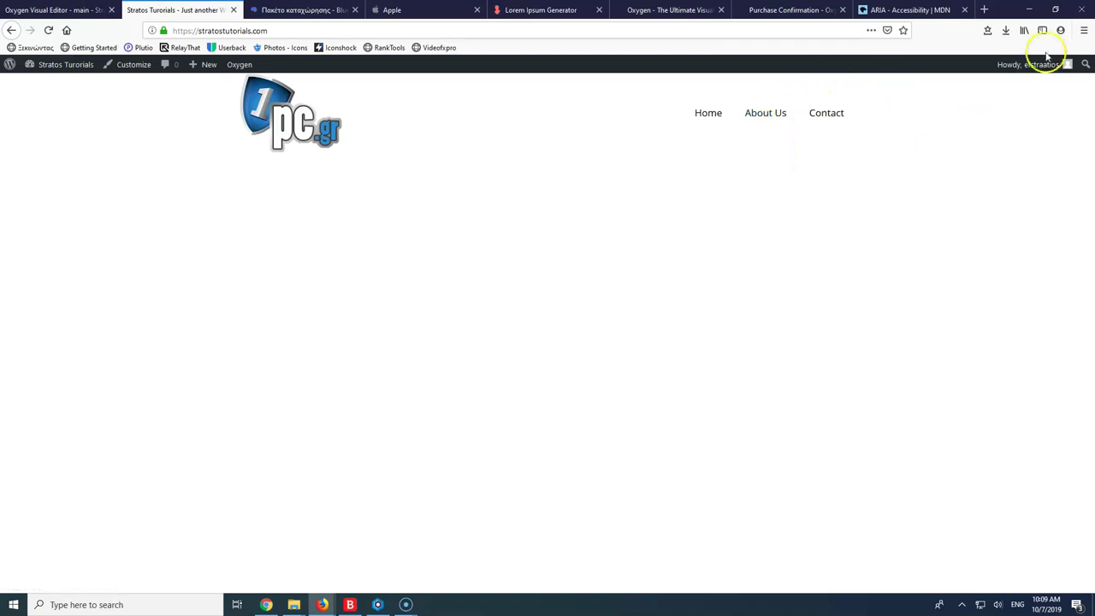
{"action": "left_click", "coordinate": [1054, 10]}
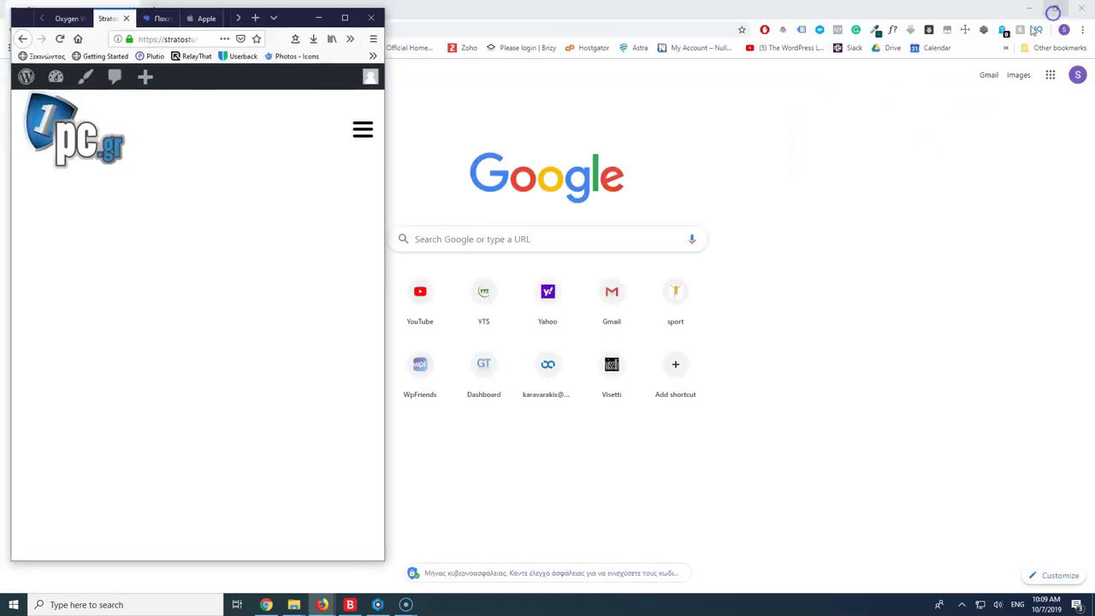
{"action": "left_click", "coordinate": [363, 132]}
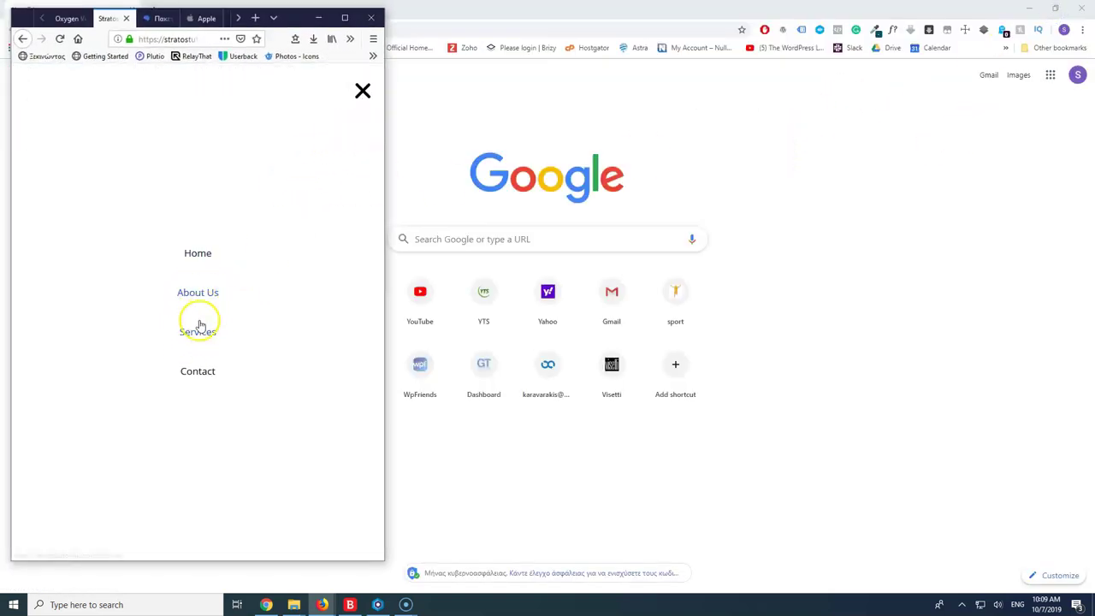
{"action": "left_click", "coordinate": [345, 17]}
{"action": "left_click", "coordinate": [381, 605]}
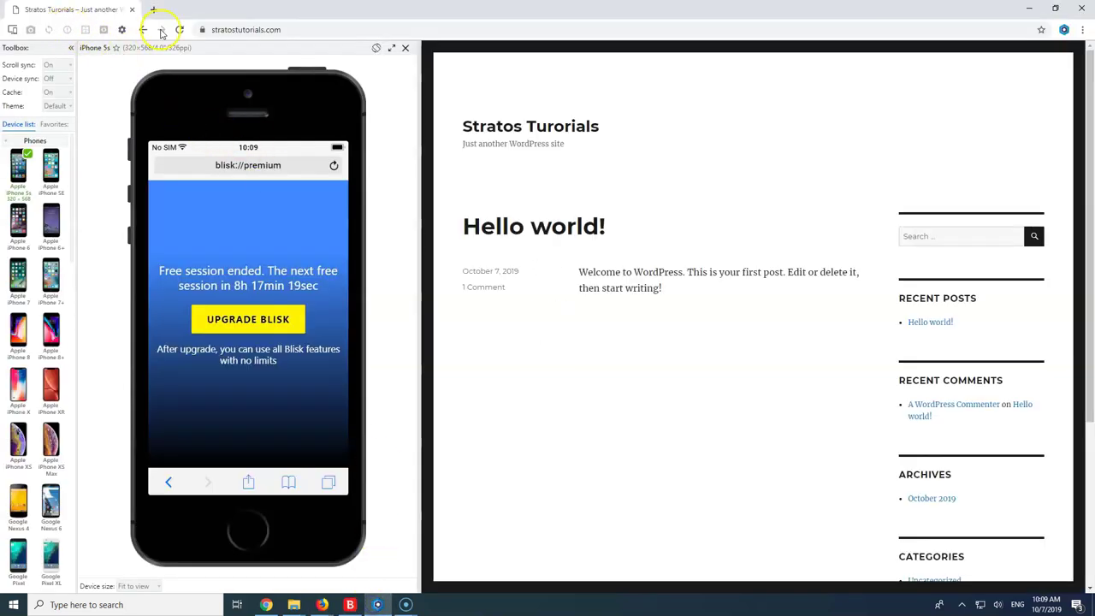
{"action": "left_click", "coordinate": [182, 30]}
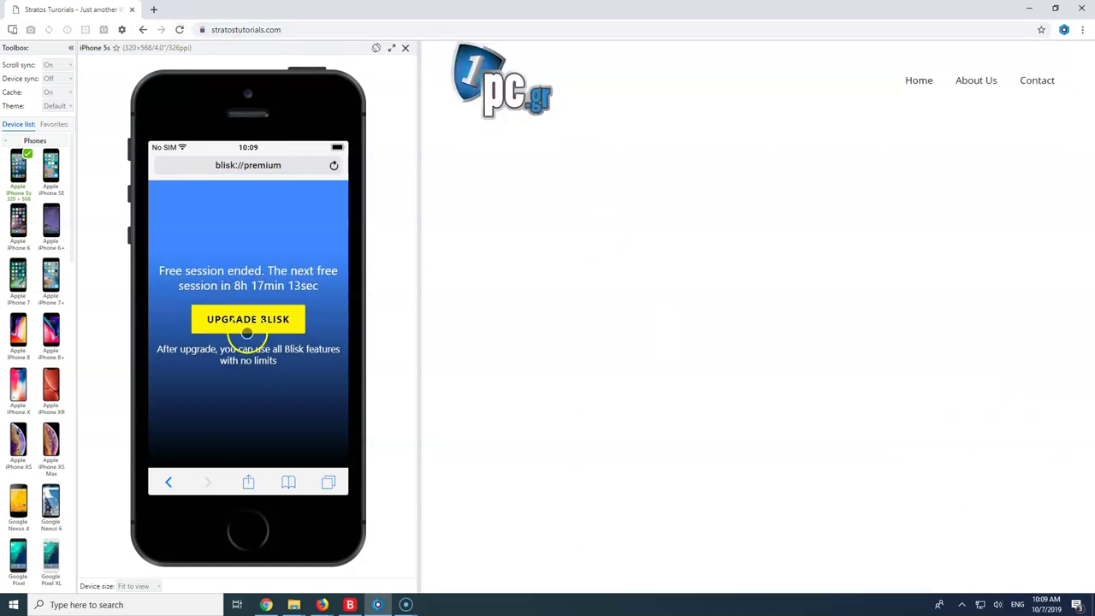
{"action": "left_click", "coordinate": [1079, 9]}
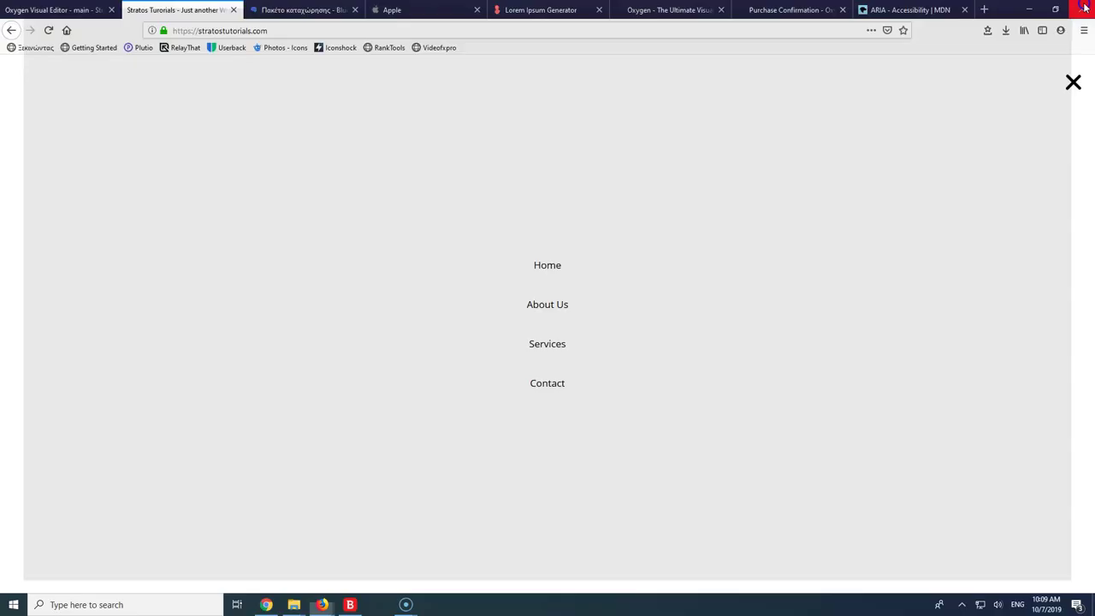
{"action": "left_click", "coordinate": [14, 605]}
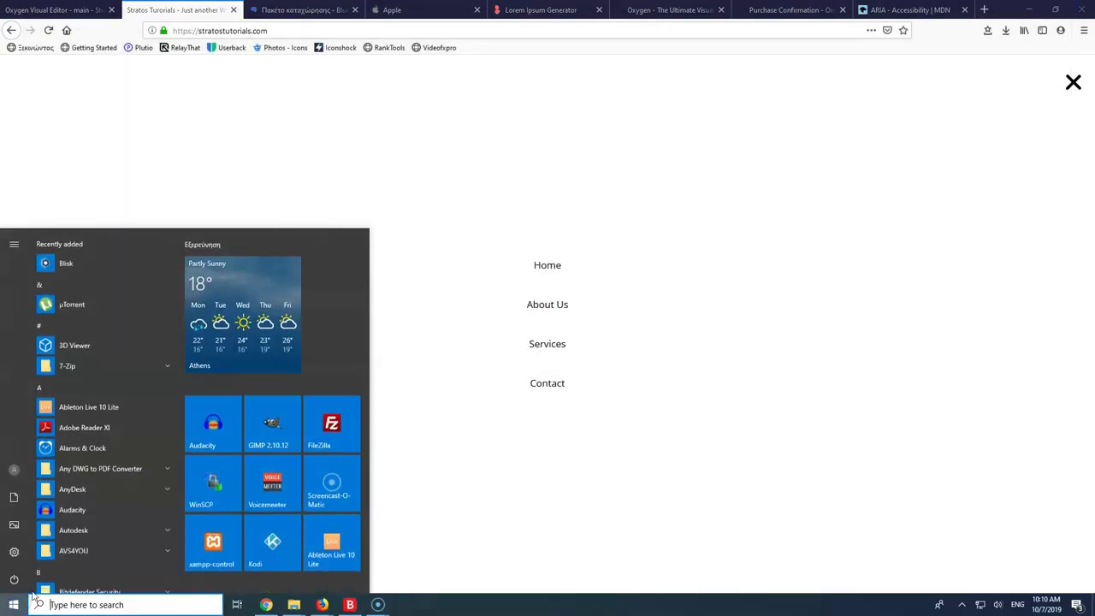
{"action": "left_click", "coordinate": [53, 603]}
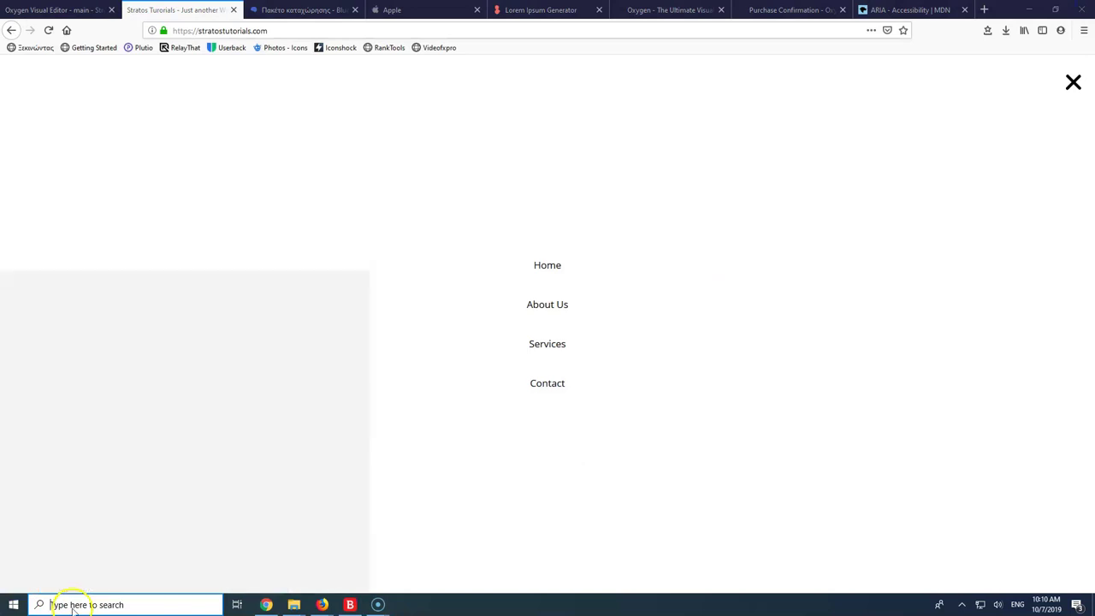
{"action": "left_click", "coordinate": [13, 605]}
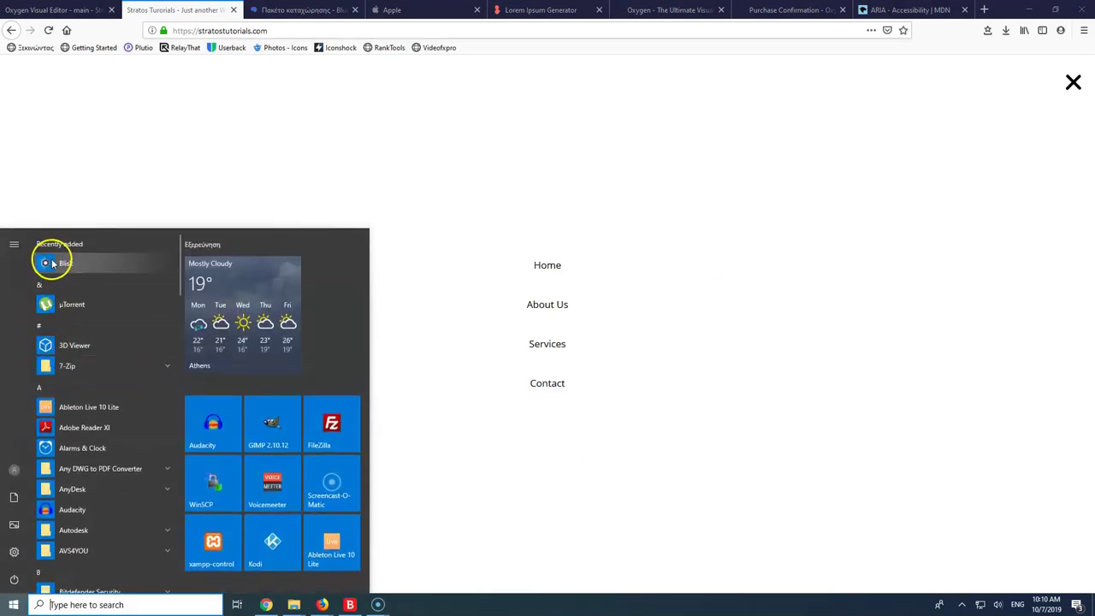
{"action": "left_click", "coordinate": [53, 258]}
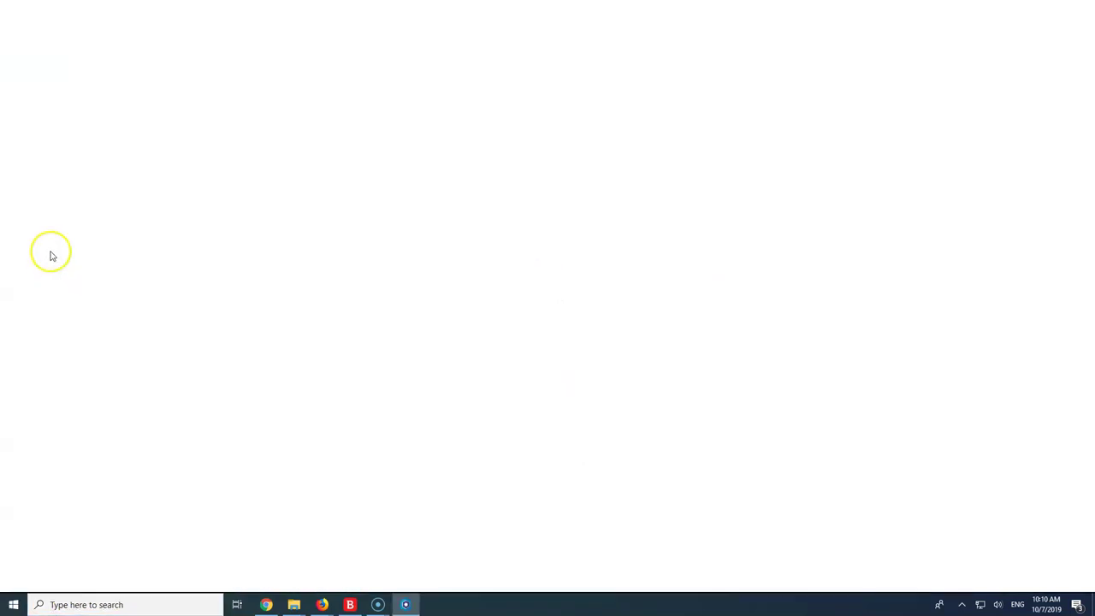
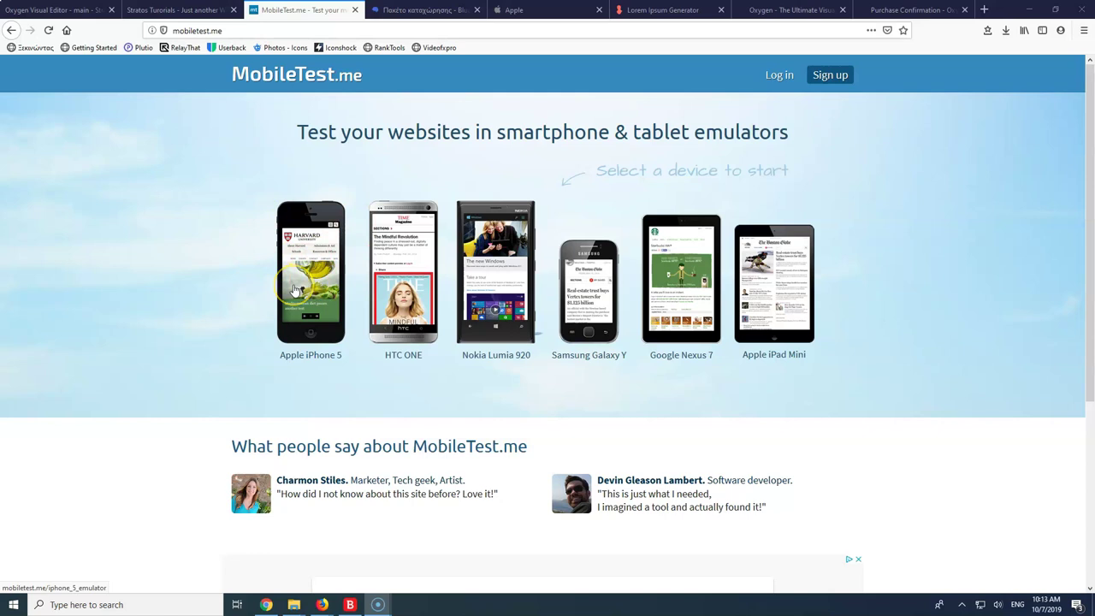
{"action": "left_click", "coordinate": [301, 288]}
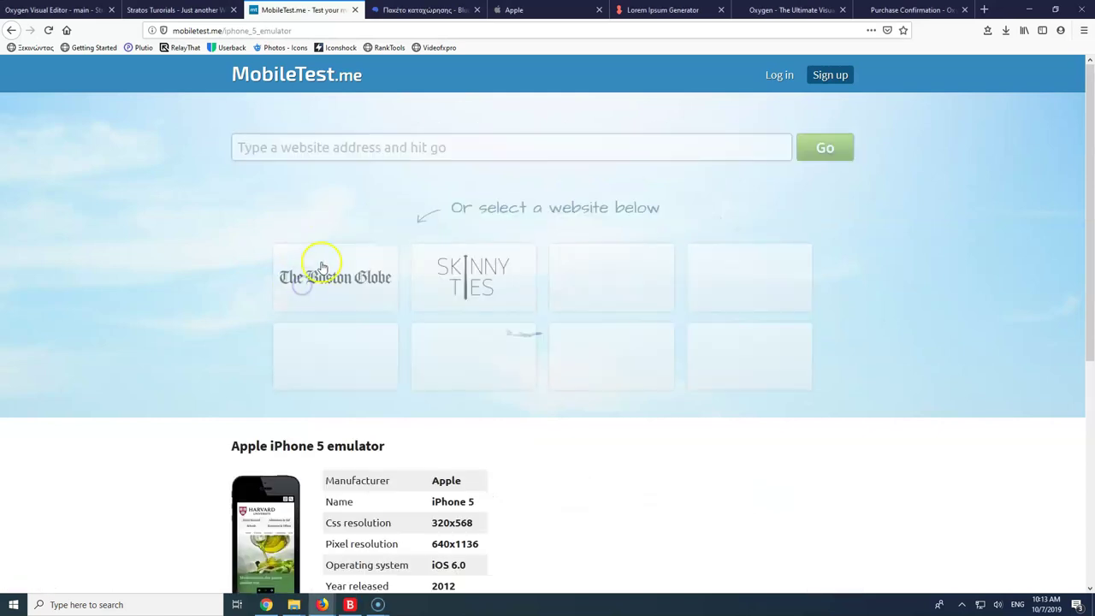
{"action": "scroll", "coordinate": [215, 282], "scroll_direction": "down", "scroll_amount": 3}
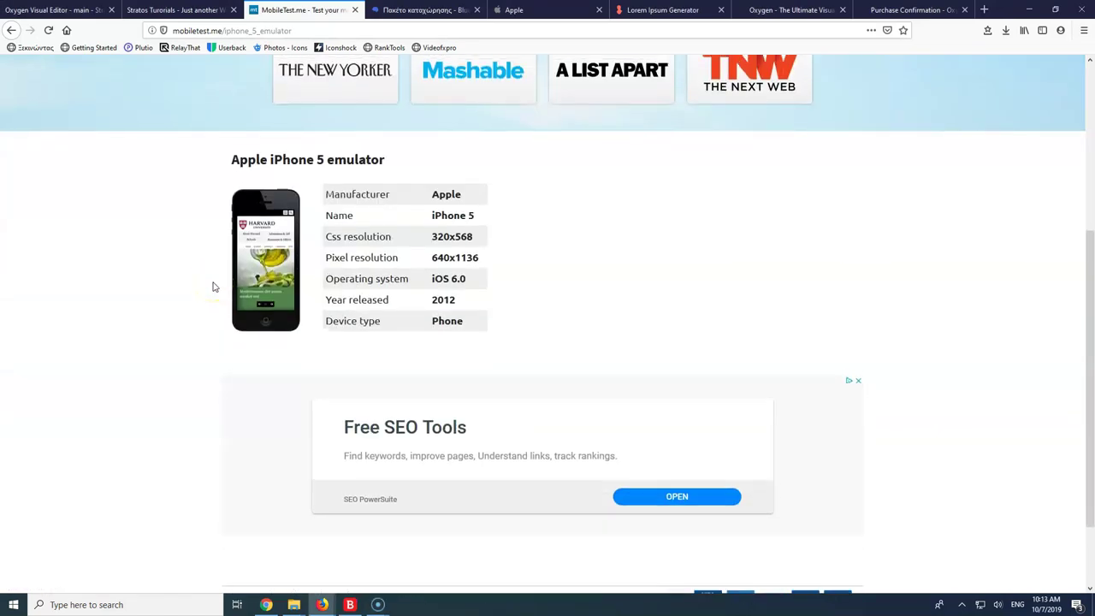
{"action": "scroll", "coordinate": [213, 285], "scroll_direction": "up", "scroll_amount": 5}
{"action": "left_click", "coordinate": [52, 9]}
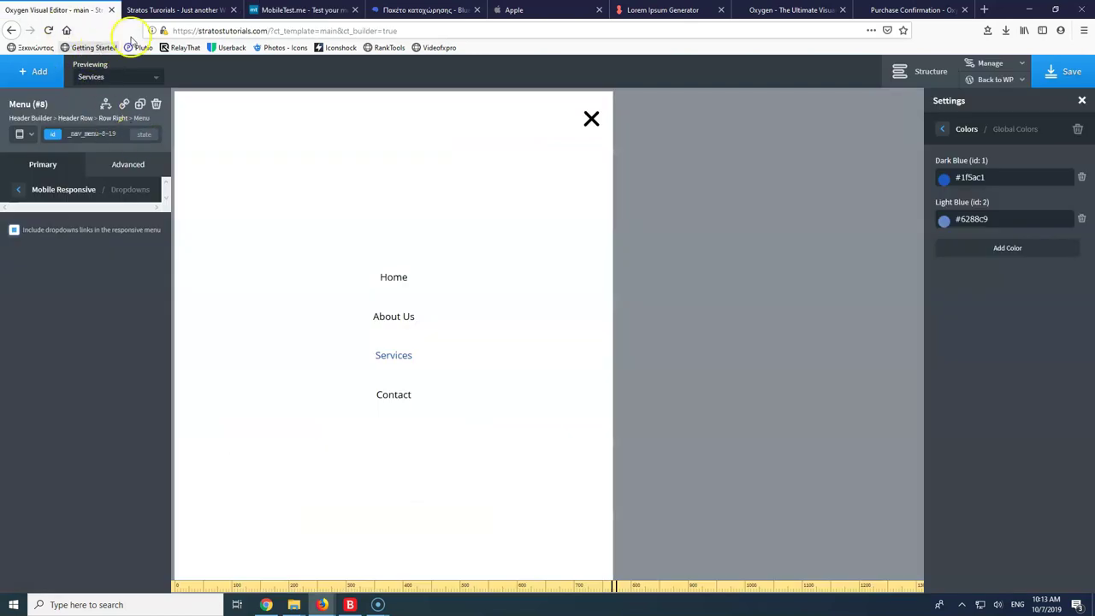
{"action": "left_click", "coordinate": [184, 9]}
{"action": "left_click_drag", "start_coordinate": [267, 31], "coordinate": [143, 31]}
{"action": "key", "text": "ctrl+c"}
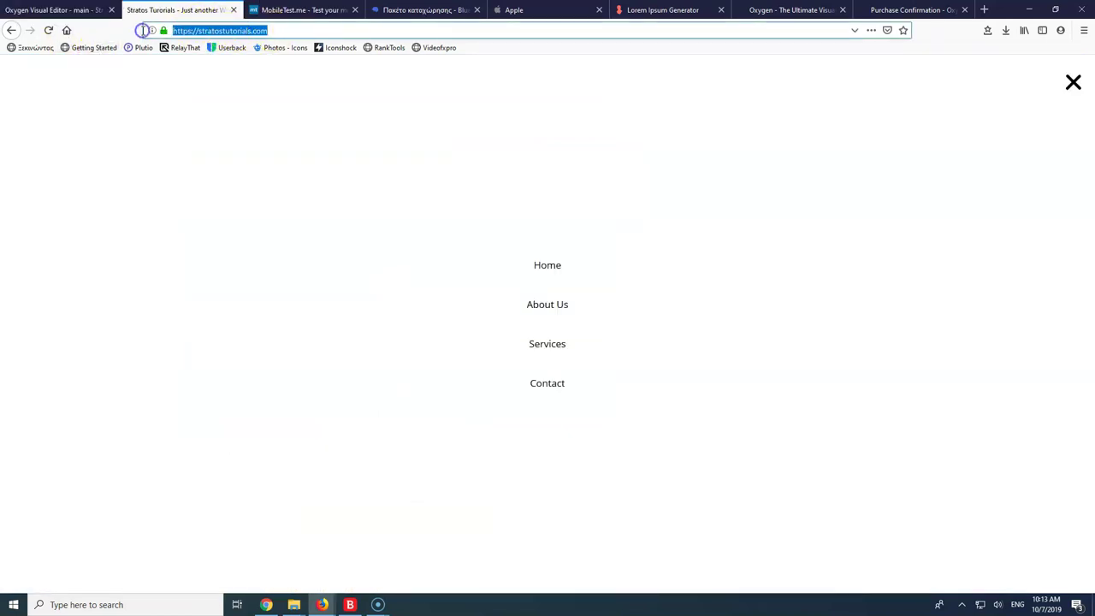
{"action": "left_click", "coordinate": [315, 10]}
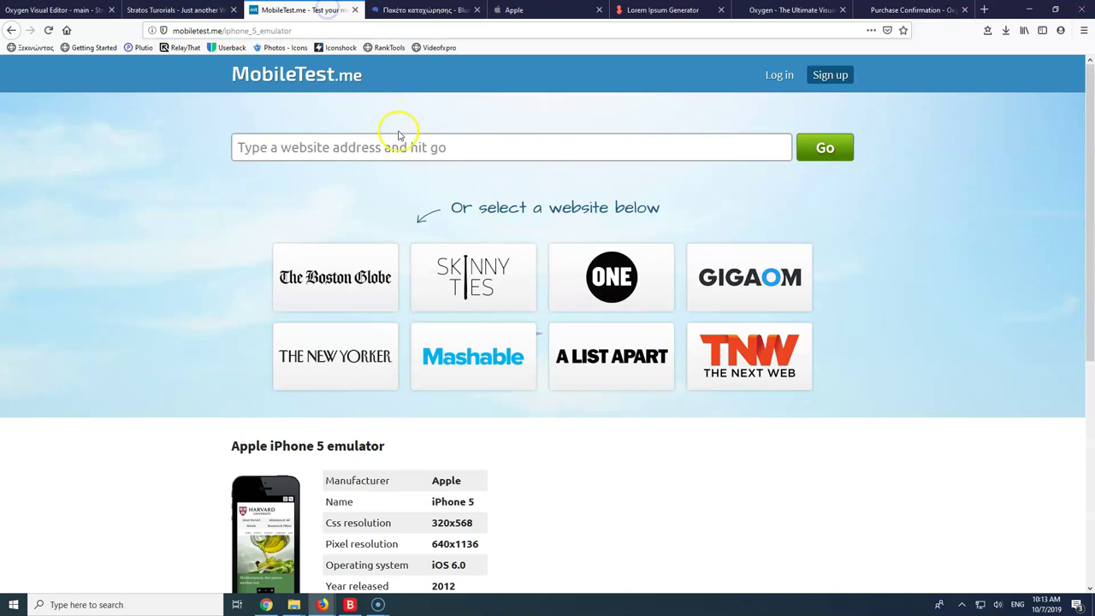
{"action": "key", "text": "ctrl+v"}
{"action": "left_click", "coordinate": [845, 150]}
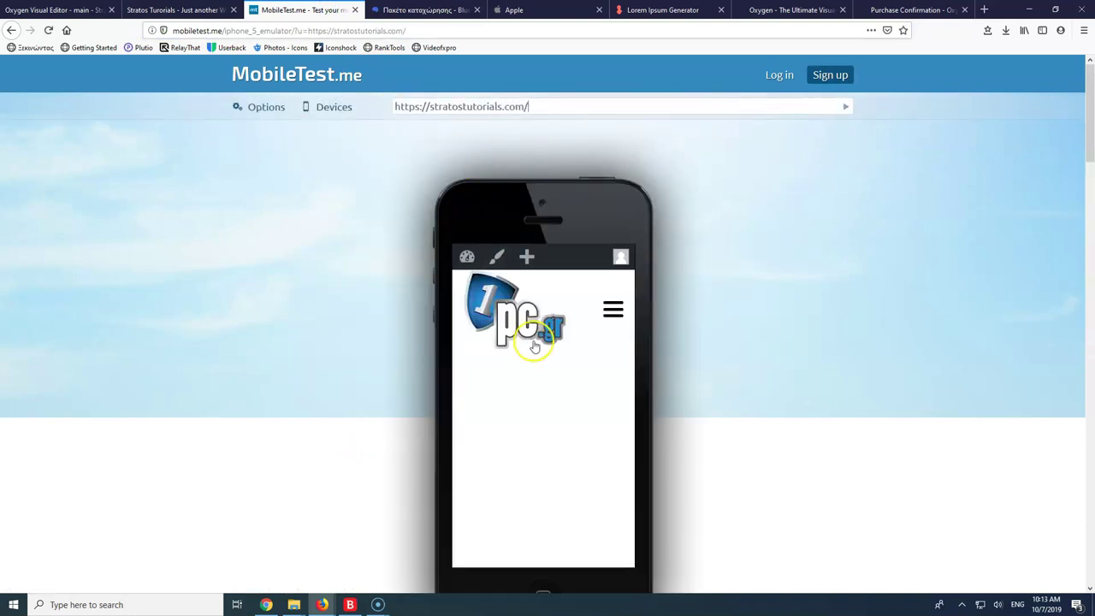
{"action": "left_click", "coordinate": [609, 310]}
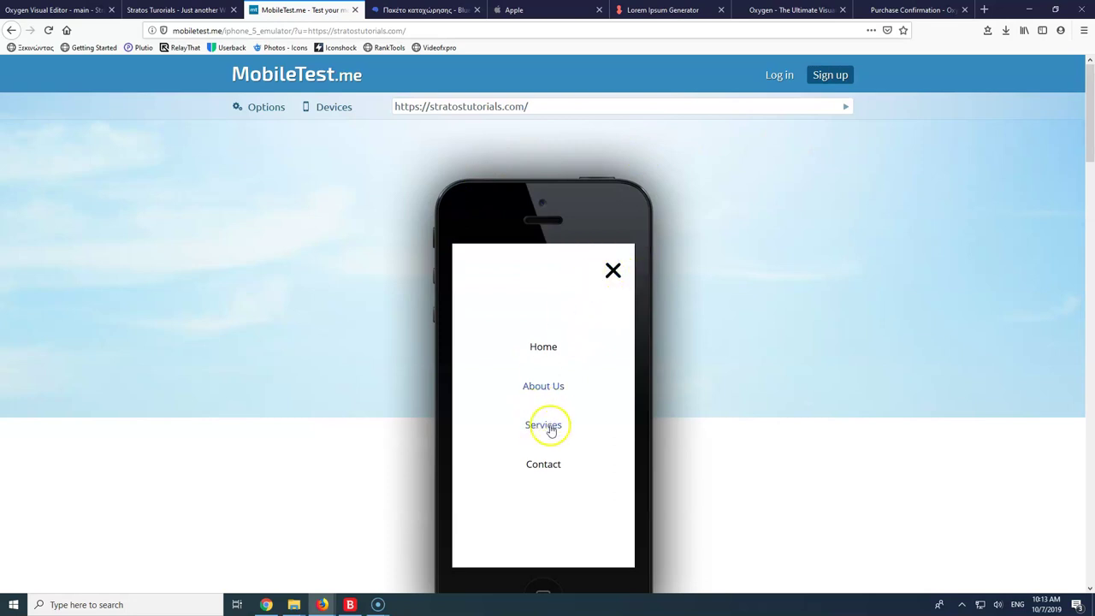
{"action": "left_click", "coordinate": [613, 271]}
Exclude the dropdown links from the responsive menu in the Oxygen editor, close the menu preview and save the template
{"action": "left_click", "coordinate": [39, 9]}
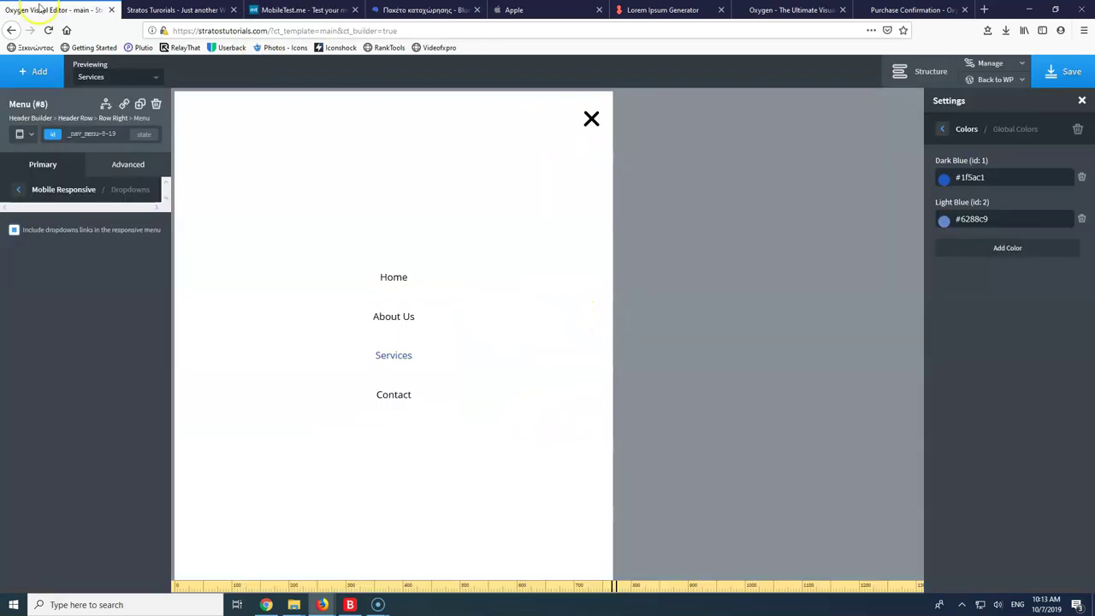
{"action": "left_click", "coordinate": [14, 231]}
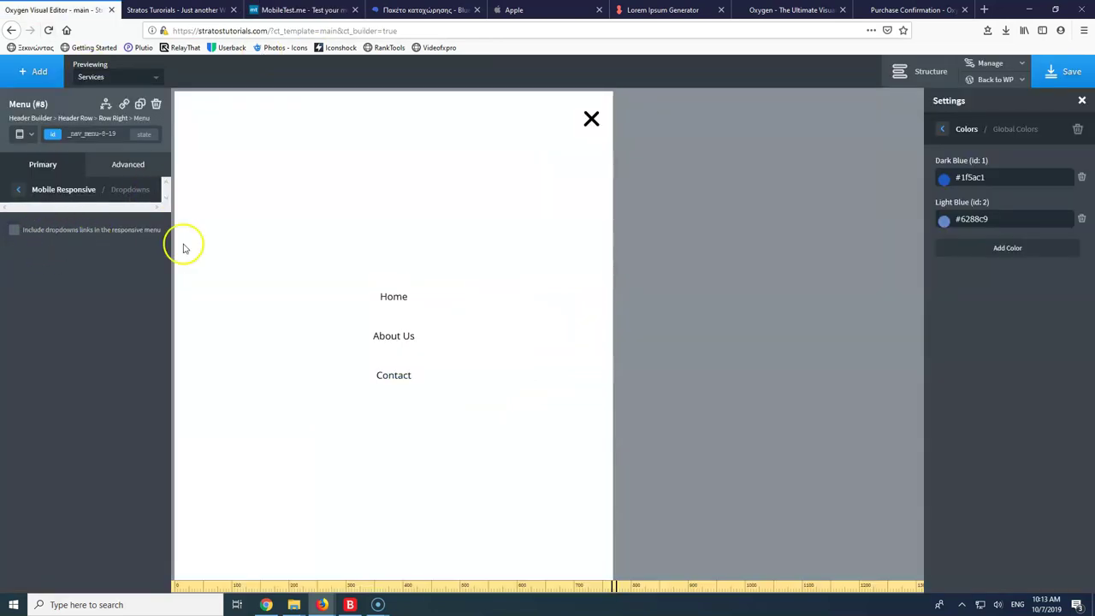
{"action": "left_click", "coordinate": [592, 120]}
{"action": "left_click", "coordinate": [1040, 77]}
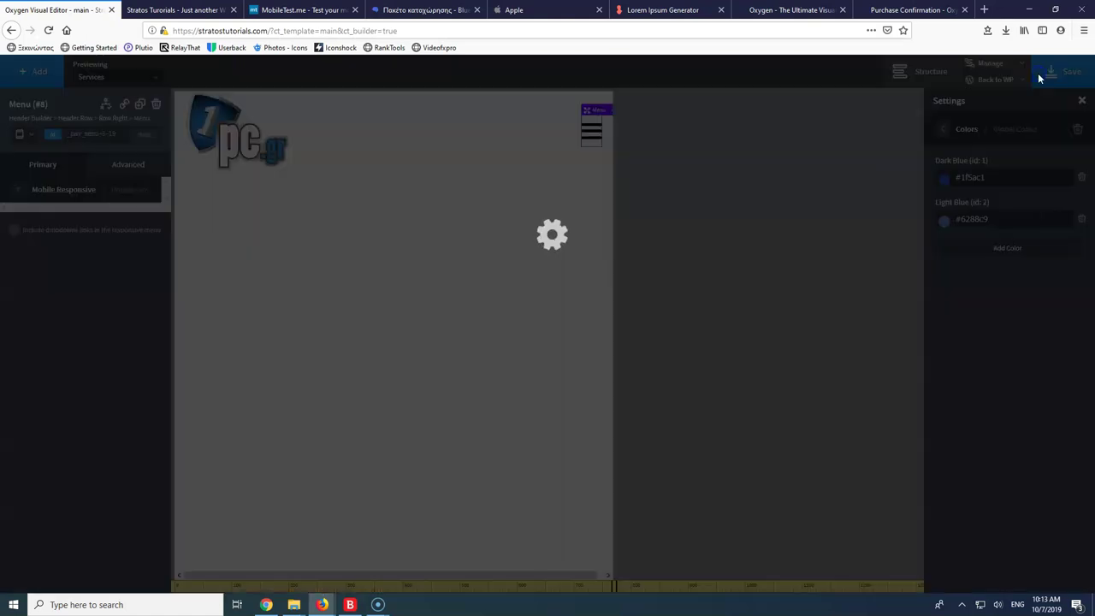
Reload the live site and the iPhone 5 emulator preview, and check the mobile menu by opening and closing it
{"action": "left_click", "coordinate": [199, 10]}
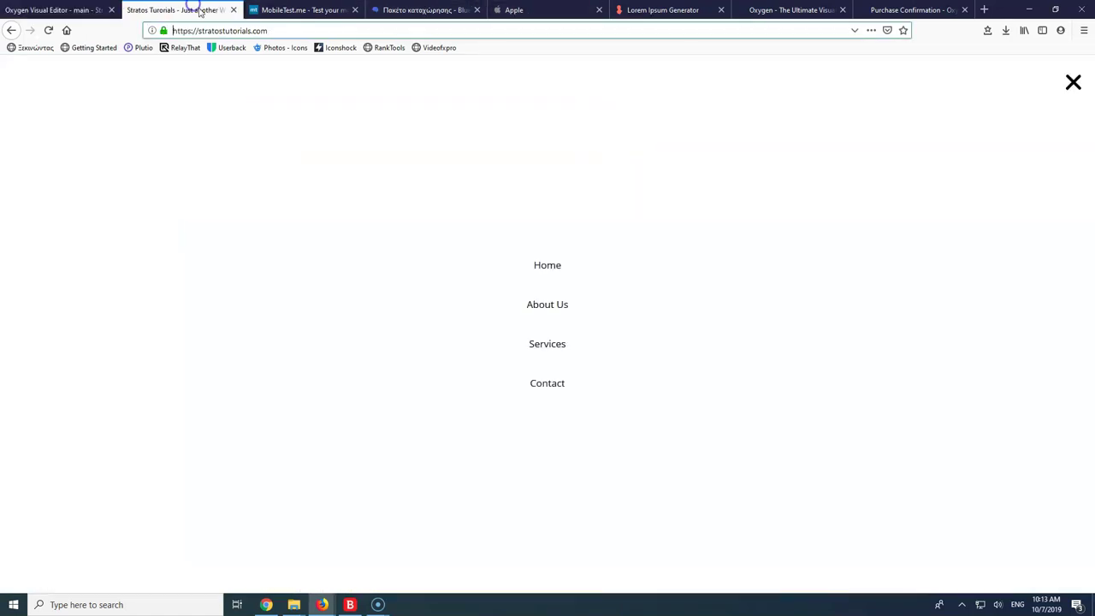
{"action": "left_click", "coordinate": [48, 29]}
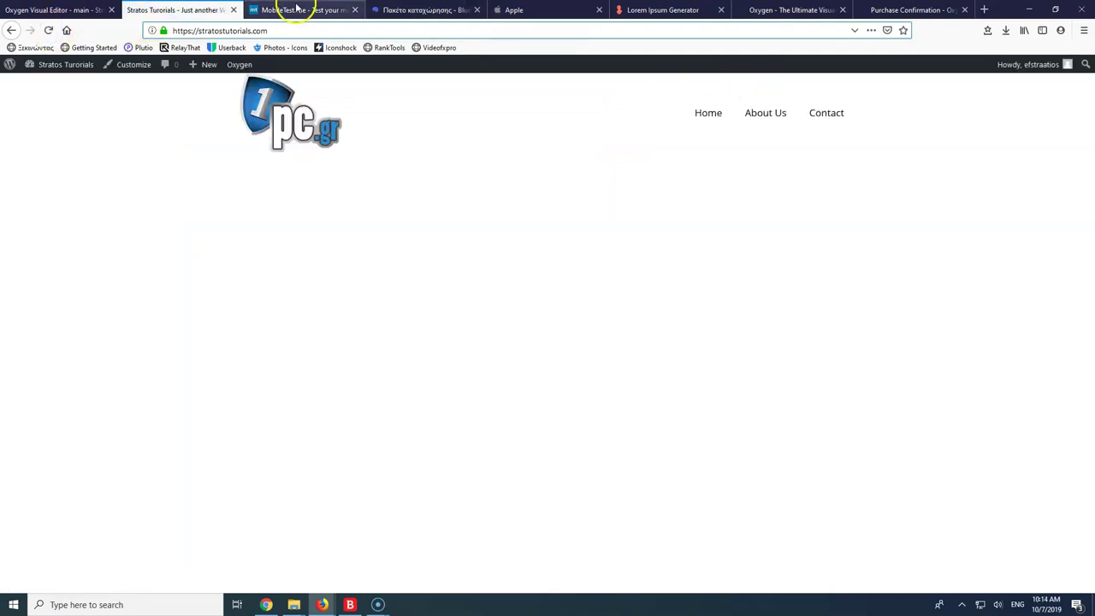
{"action": "left_click", "coordinate": [47, 29]}
{"action": "left_click", "coordinate": [332, 11]}
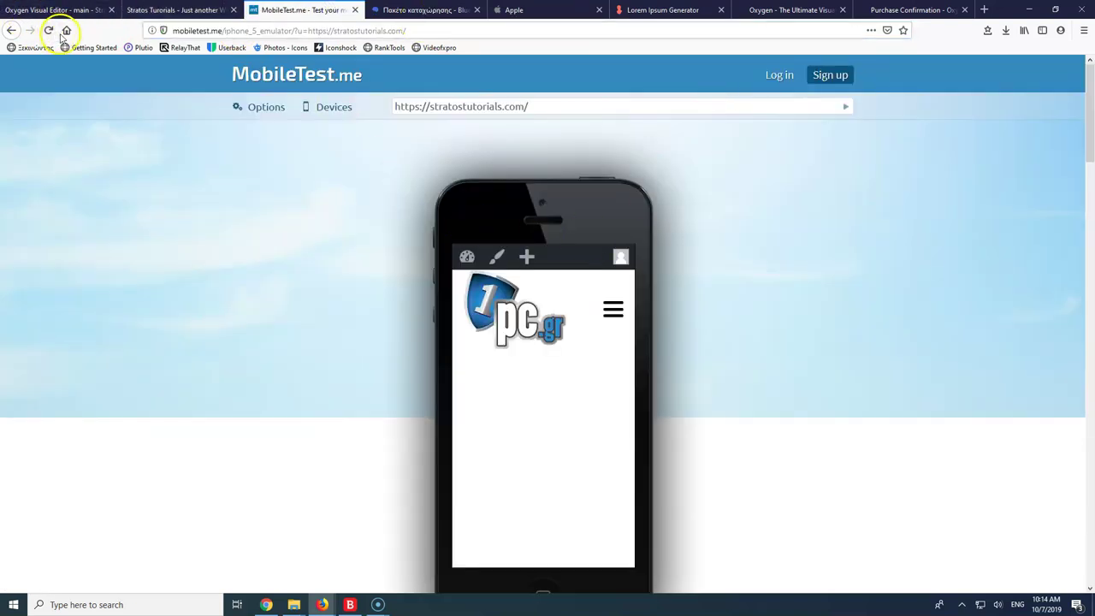
{"action": "left_click", "coordinate": [845, 110]}
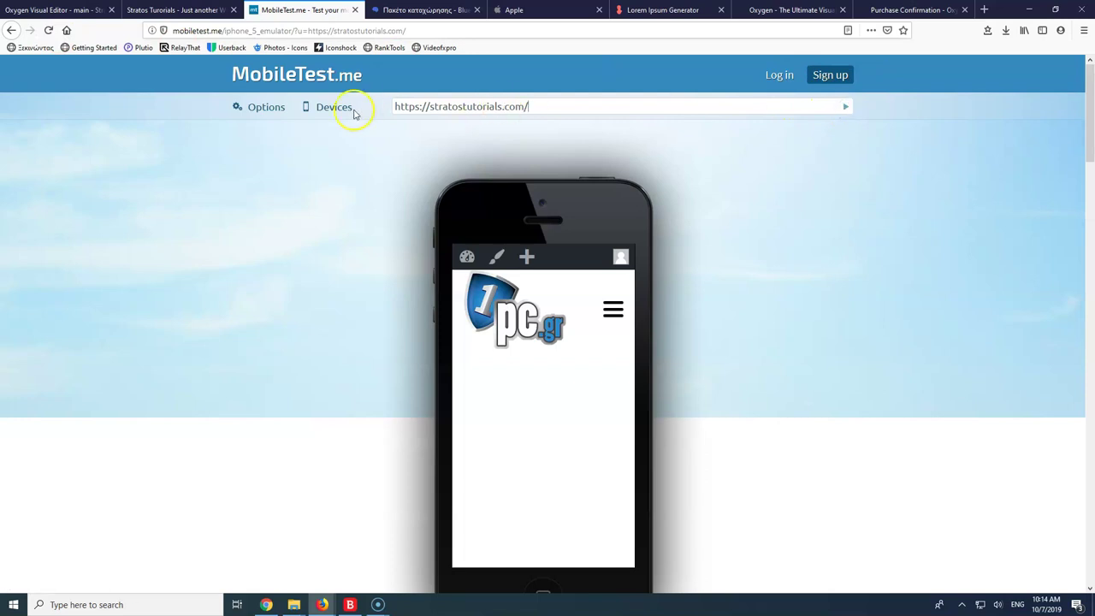
{"action": "left_click", "coordinate": [609, 308]}
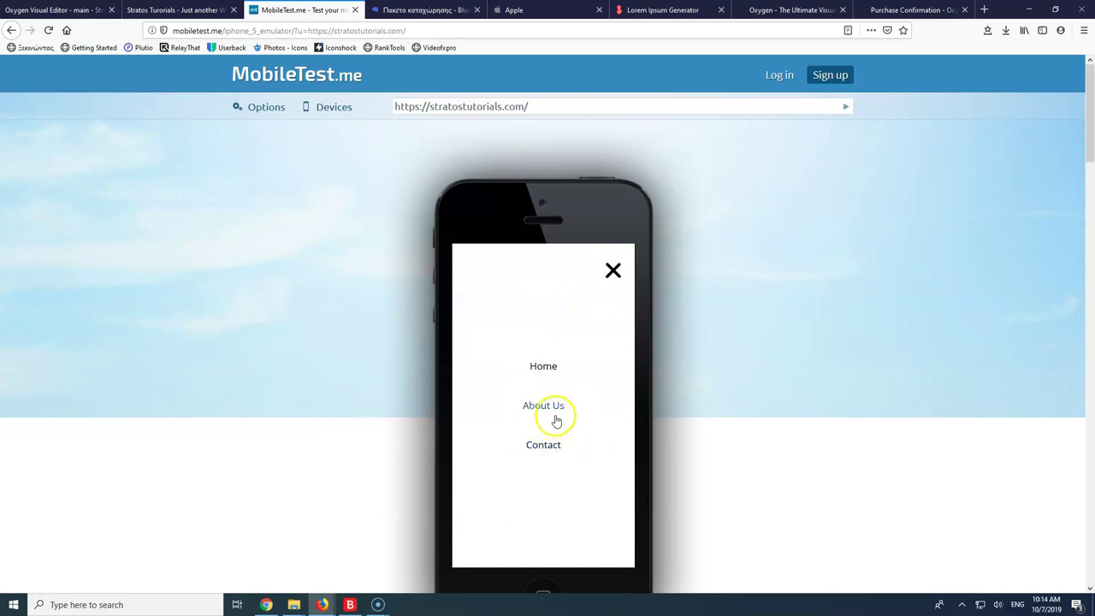
{"action": "left_click", "coordinate": [612, 272]}
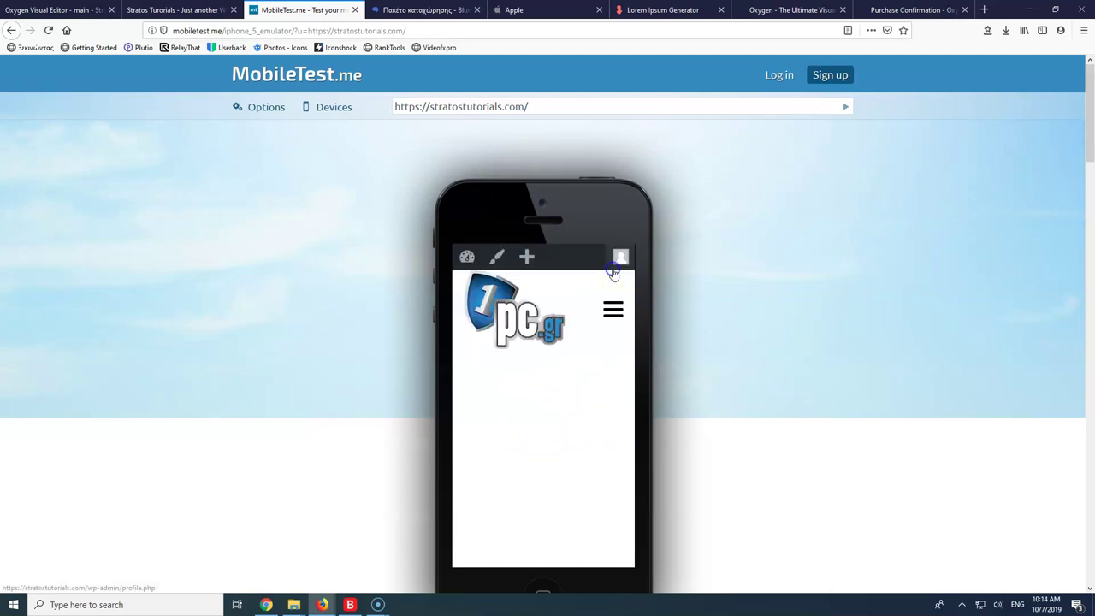
{"action": "mouse_move", "coordinate": [609, 266]}
Search the web in a new tab for "oxygen mobile menu submenu" and open the wplit/Oxygen-Mobile-Sub-Menu repository on GitHub
{"action": "left_click", "coordinate": [983, 10]}
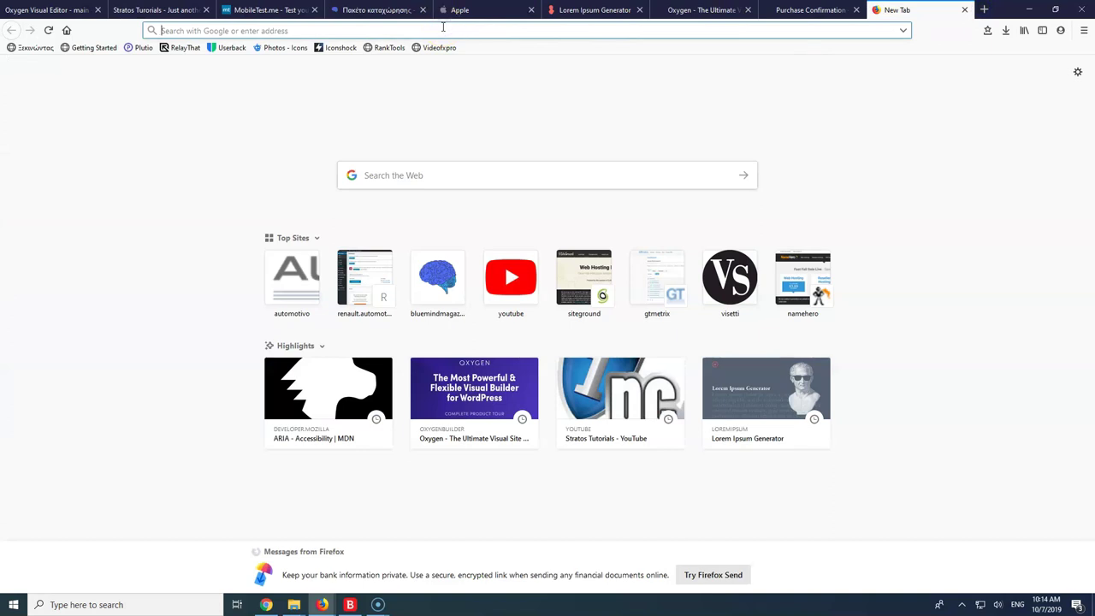
{"action": "type", "text": "oxy"}
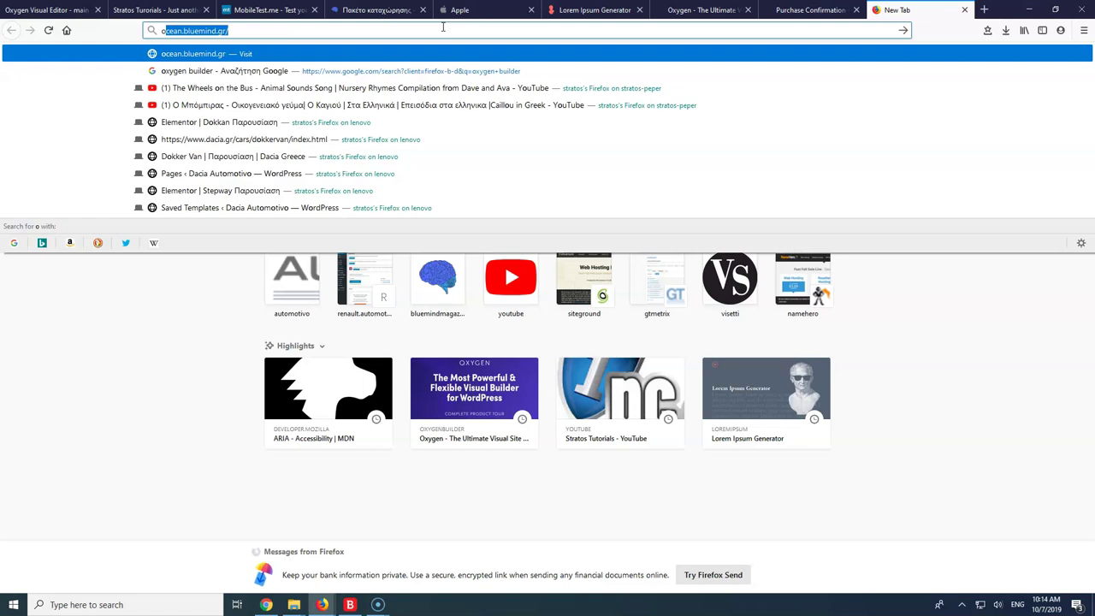
{"action": "type", "text": "gen mobile menu sub"}
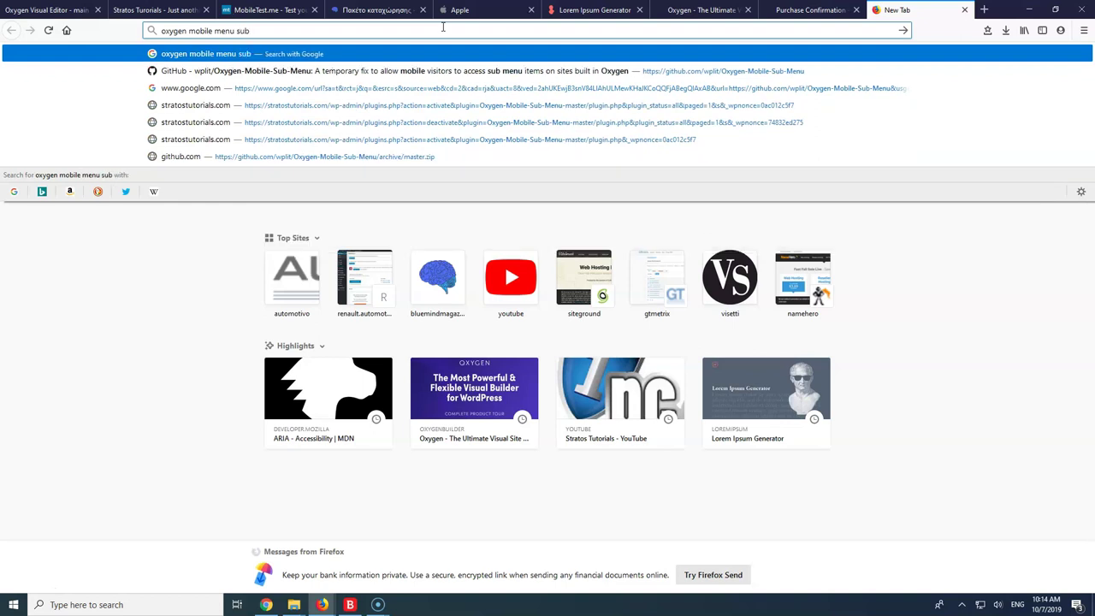
{"action": "type", "text": "pa"}
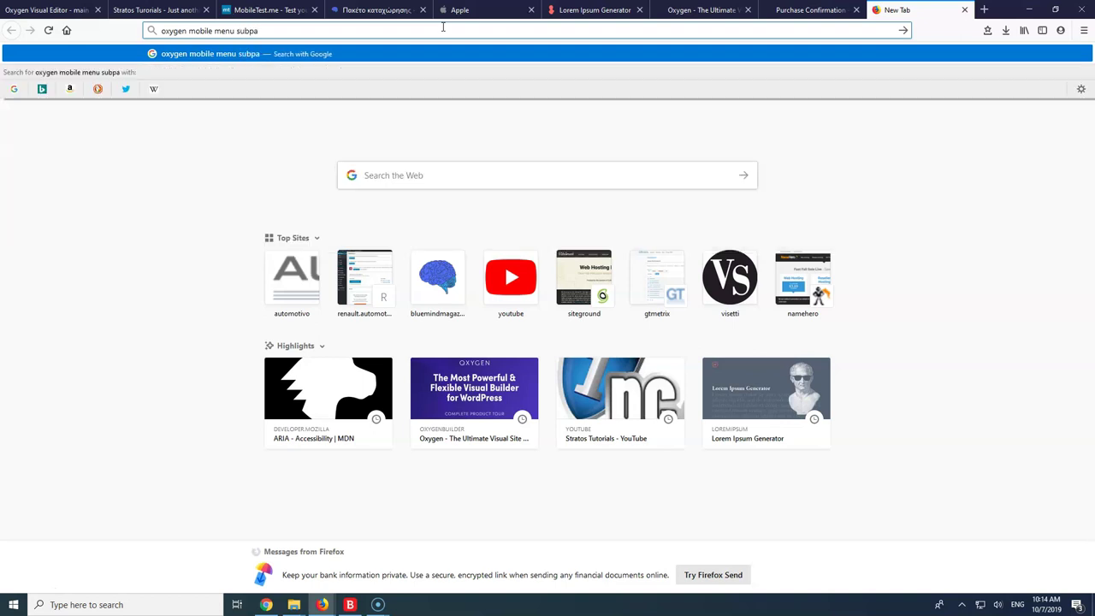
{"action": "key", "text": "BackSpace"}
{"action": "type", "text": "menu"}
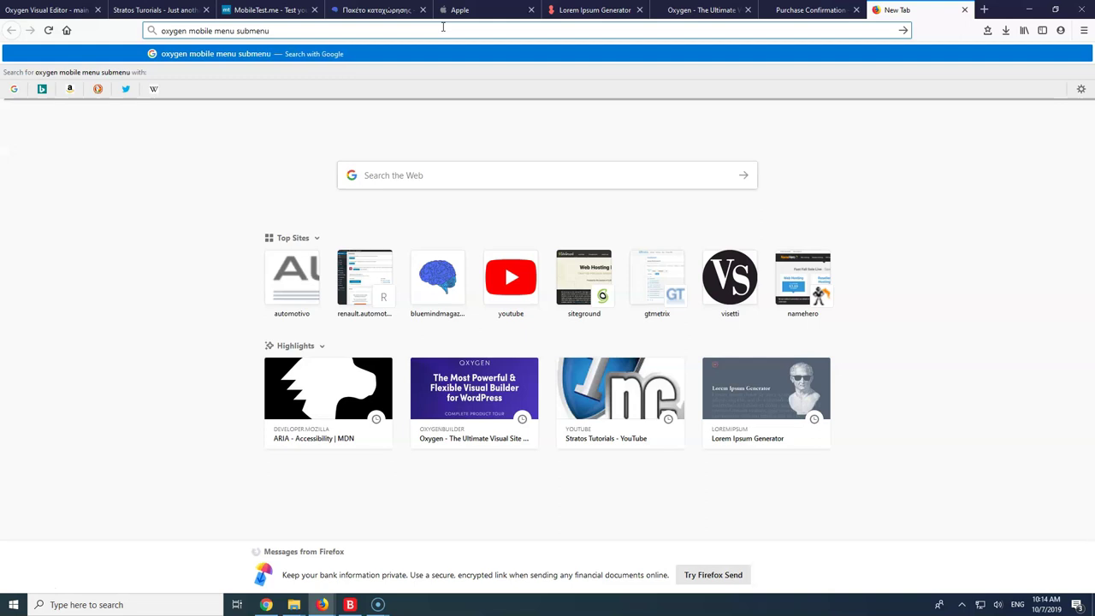
{"action": "key", "text": "Return"}
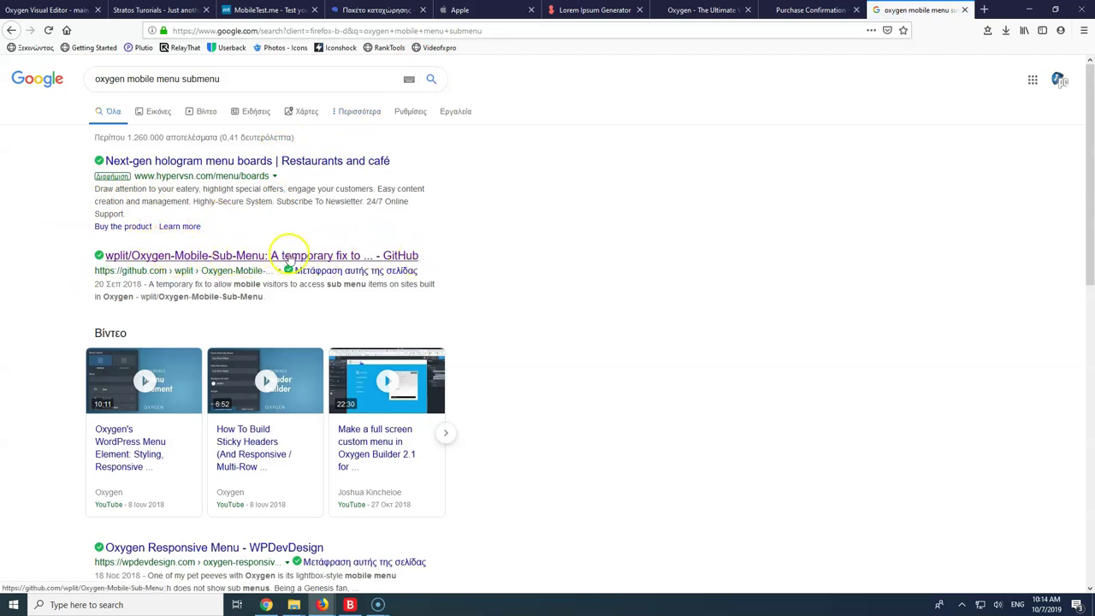
{"action": "left_click", "coordinate": [339, 257]}
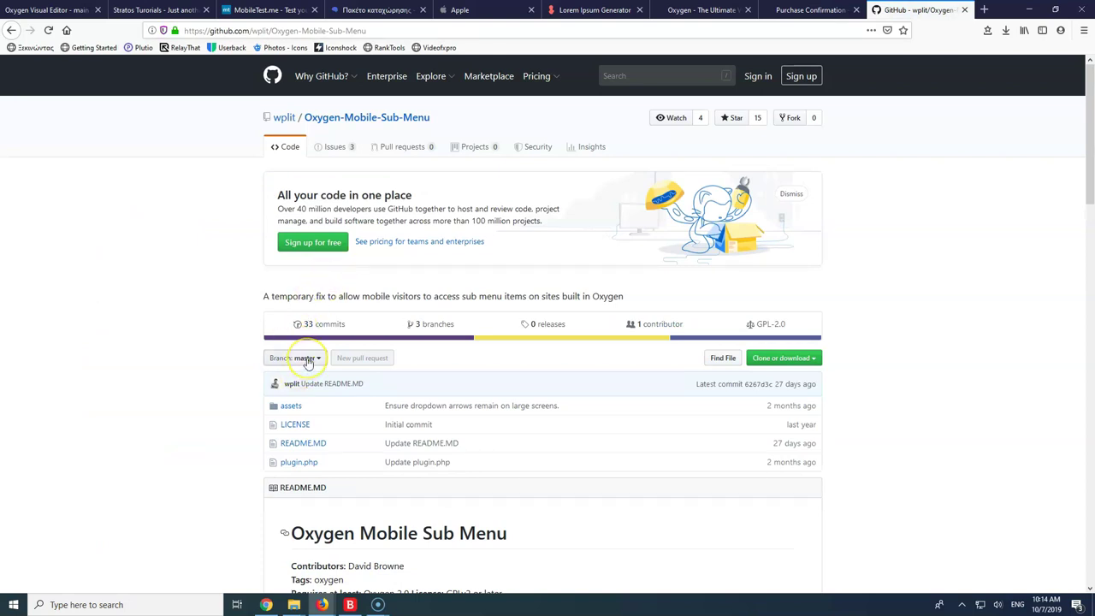
Examine the Oxygen-Mobile-Sub-Menu repository's file list and README description, and return to its download option
{"action": "left_click", "coordinate": [293, 386]}
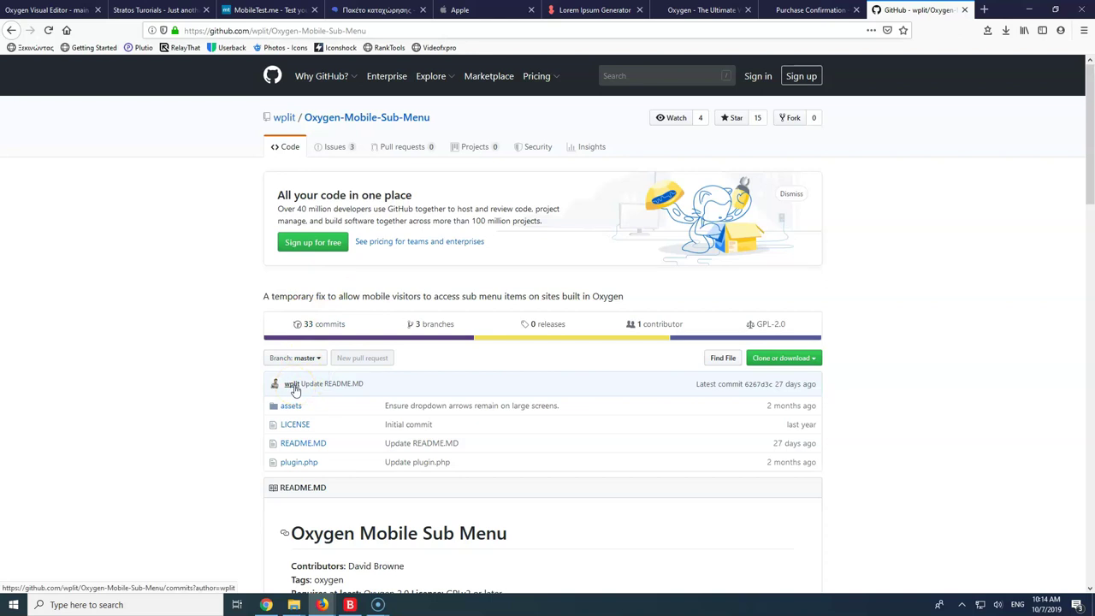
{"action": "mouse_move", "coordinate": [285, 120]}
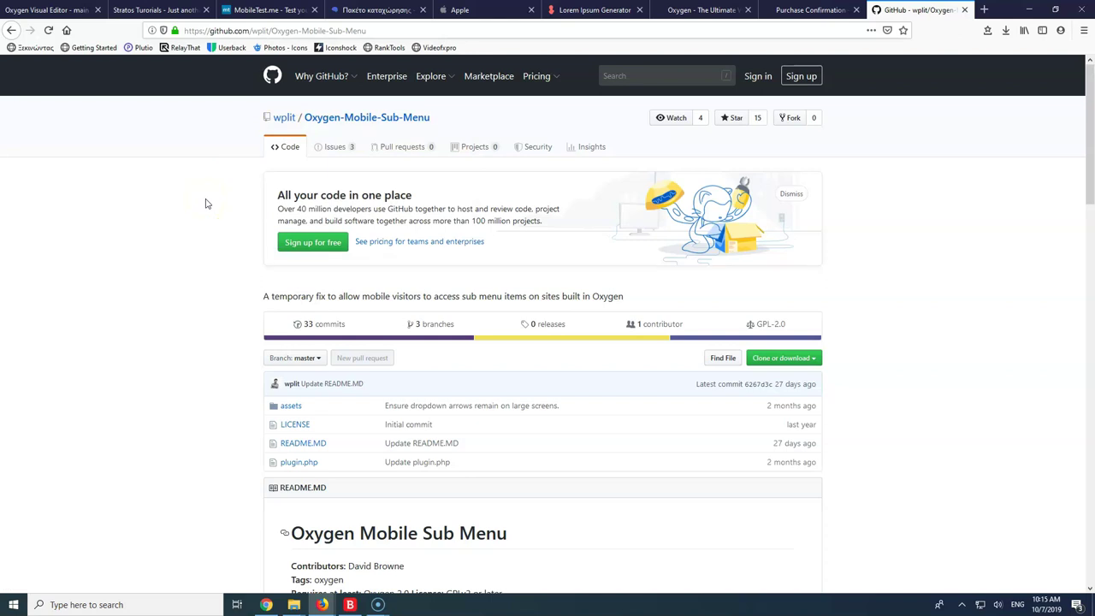
{"action": "scroll", "coordinate": [191, 240], "scroll_direction": "down", "scroll_amount": 4}
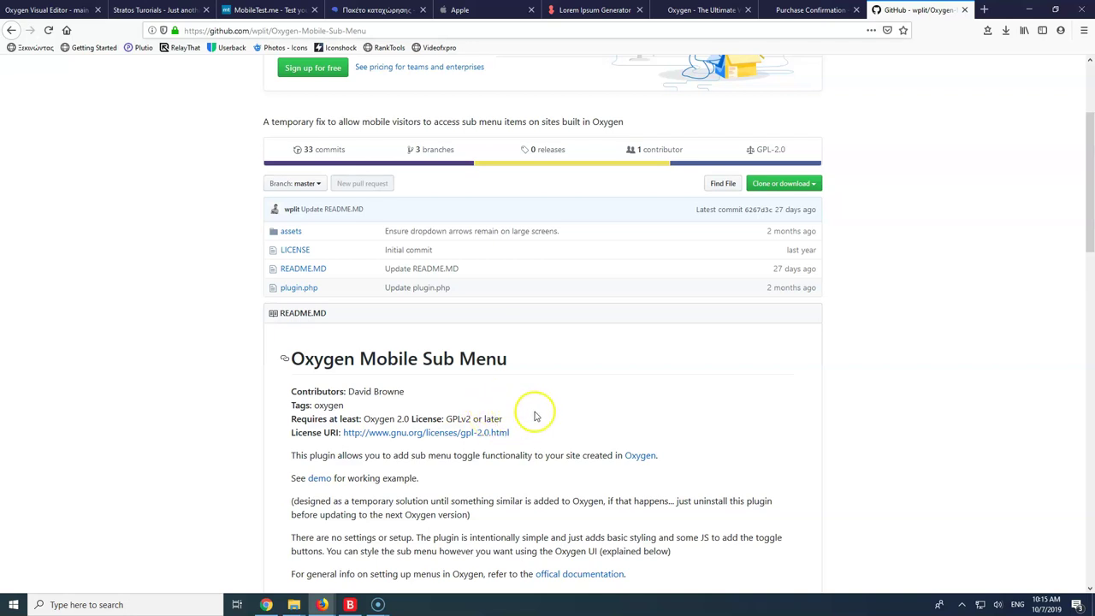
{"action": "scroll", "coordinate": [973, 366], "scroll_direction": "up", "scroll_amount": 3}
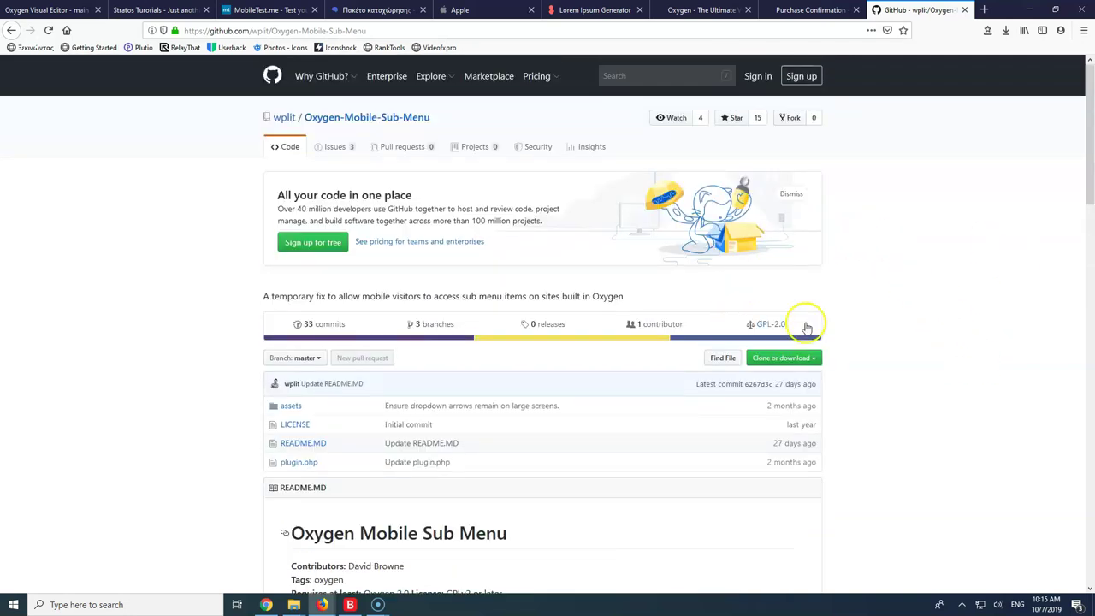
View the Oxygen-Mobile-Sub-Menu repository's ZIP download option and dismiss it without downloading
{"action": "left_click", "coordinate": [813, 361]}
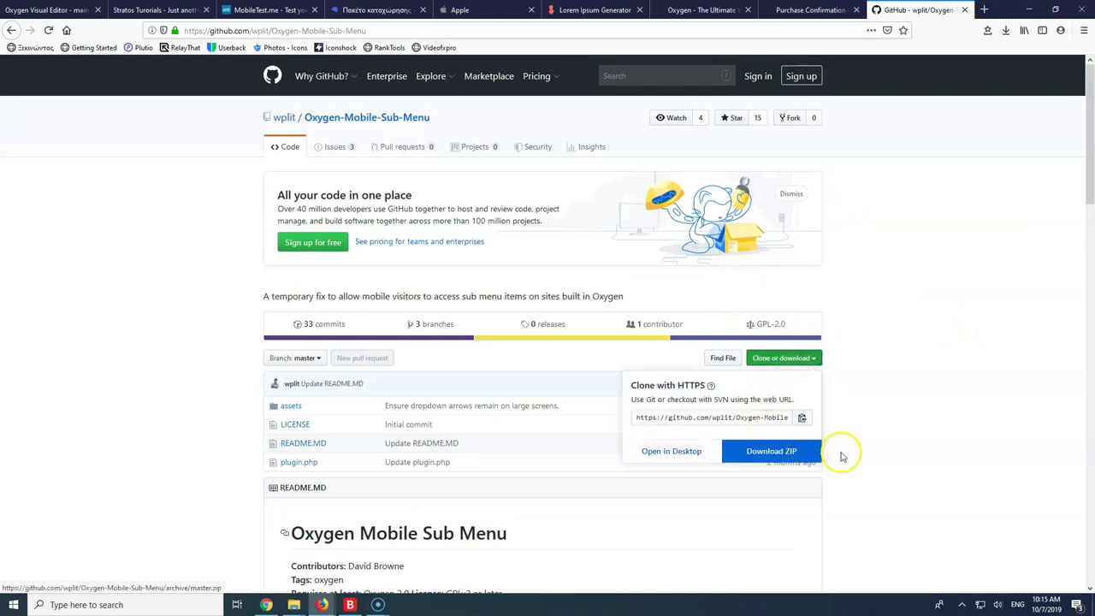
{"action": "left_click", "coordinate": [928, 396]}
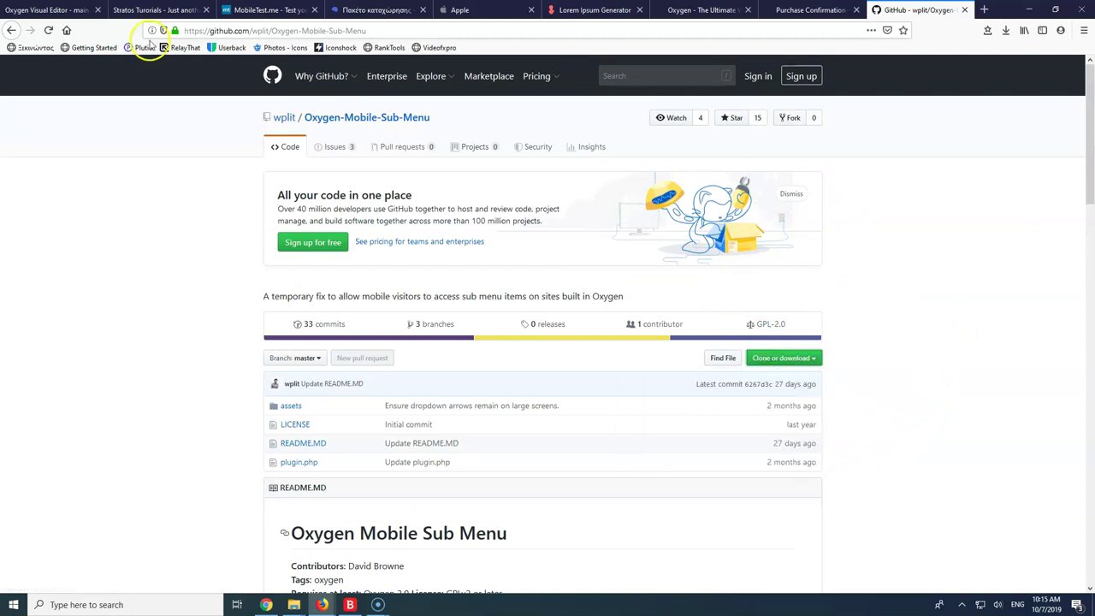
Open the WordPress dashboard of the Stratos Tutorials site in a new tab and go to the page for adding plugins
{"action": "left_click", "coordinate": [75, 7]}
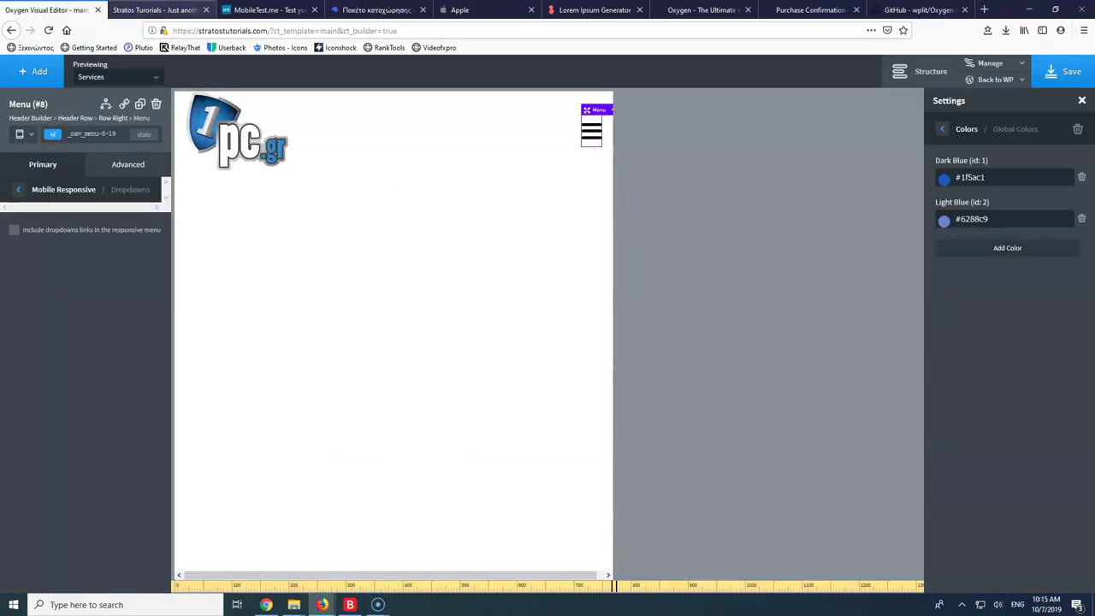
{"action": "left_click", "coordinate": [154, 10]}
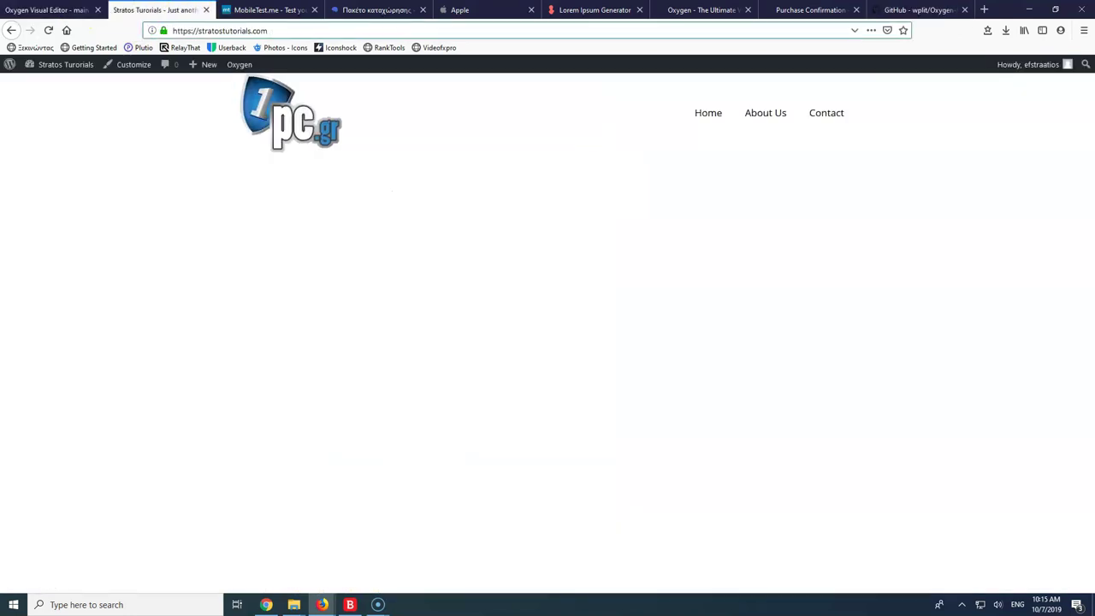
{"action": "right_click", "coordinate": [47, 90]}
{"action": "left_click", "coordinate": [68, 96]}
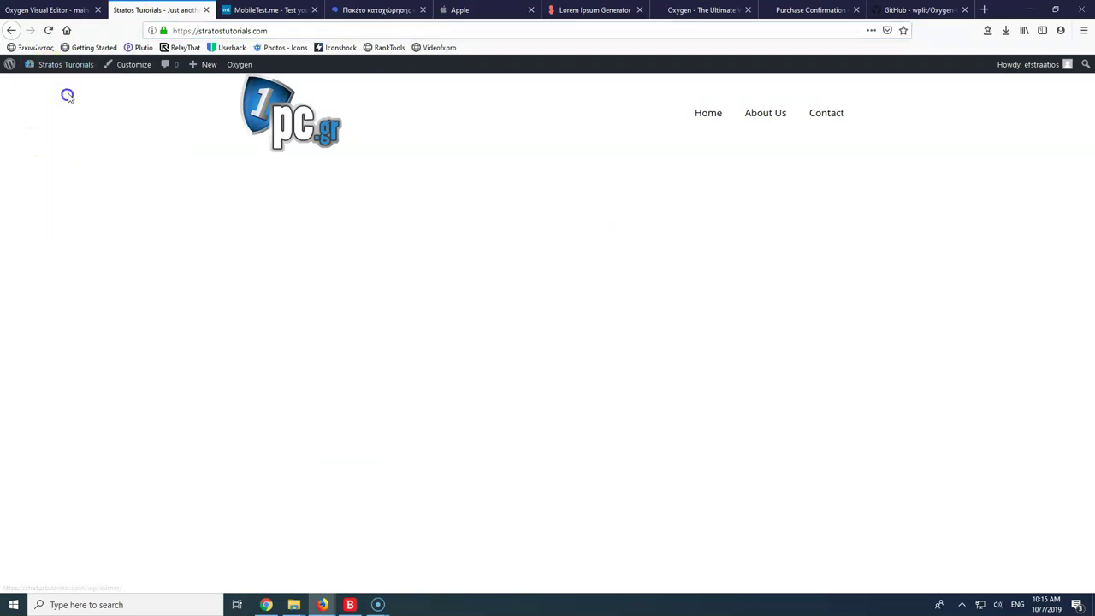
{"action": "left_click", "coordinate": [244, 9]}
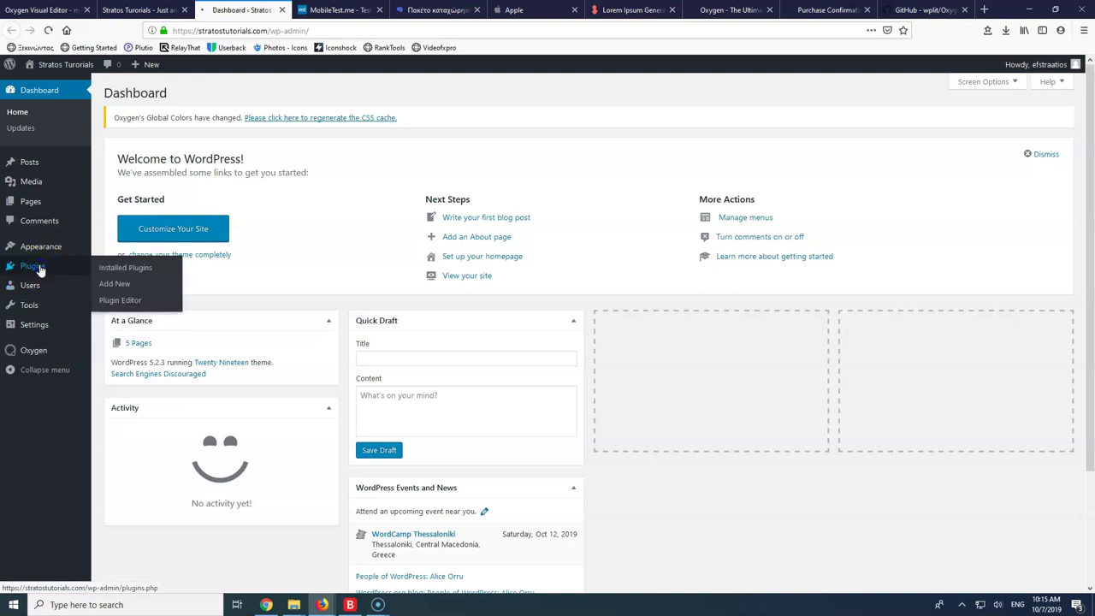
{"action": "left_click", "coordinate": [38, 269]}
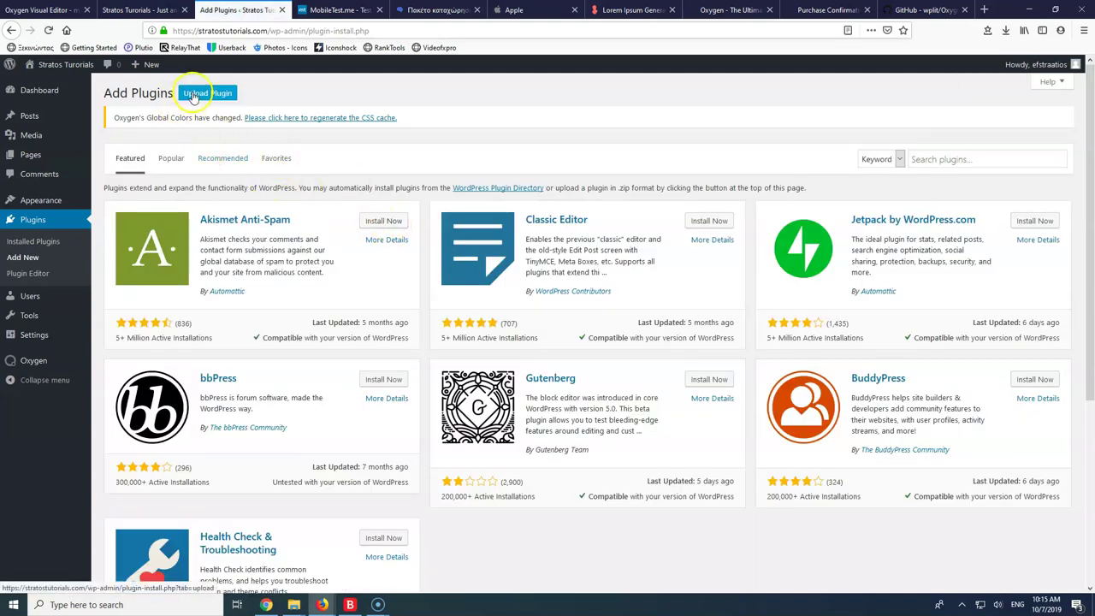
Choose Oxygen-Mobile-Sub-Menu-master.zip from the Downloads > Wordpress > Plugins > Oxygen folder as the plugin to upload
{"action": "left_click", "coordinate": [191, 93]}
{"action": "left_click", "coordinate": [500, 229]}
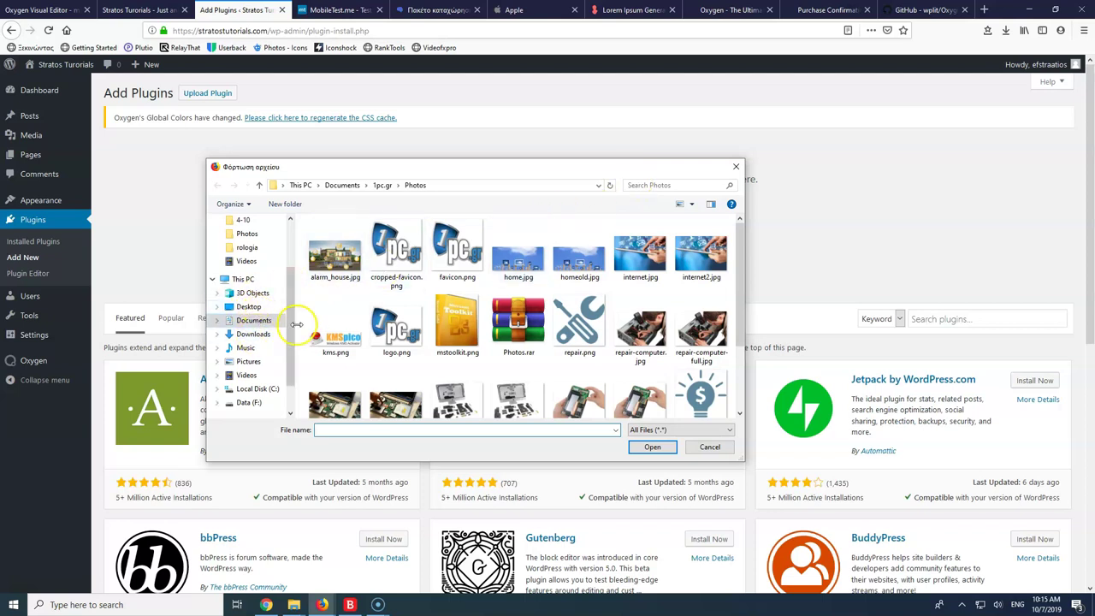
{"action": "scroll", "coordinate": [256, 316], "scroll_direction": "up", "scroll_amount": 3}
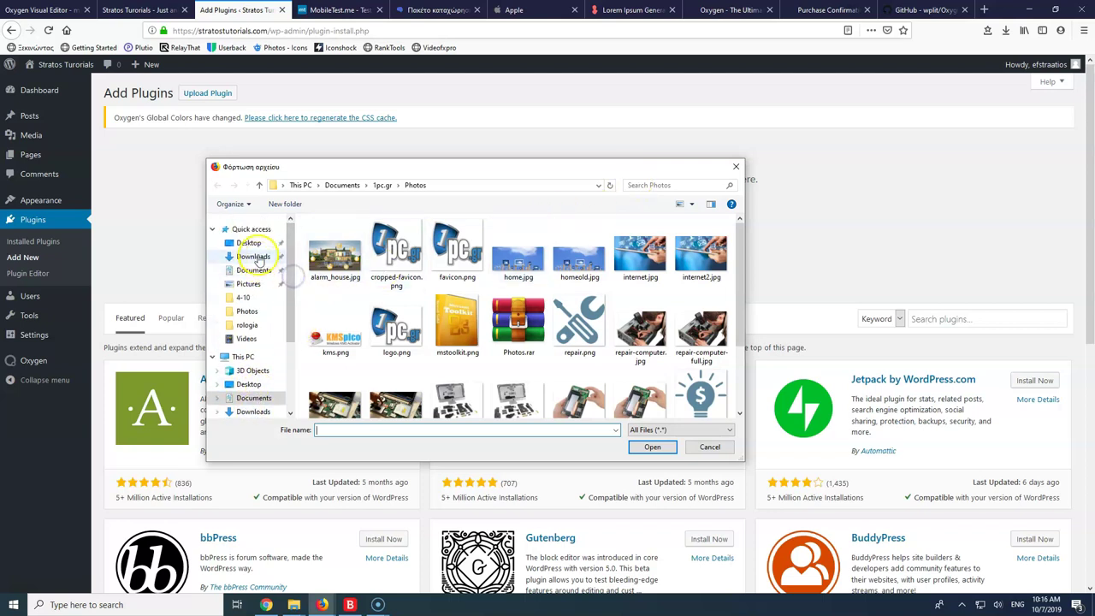
{"action": "left_click", "coordinate": [253, 257]}
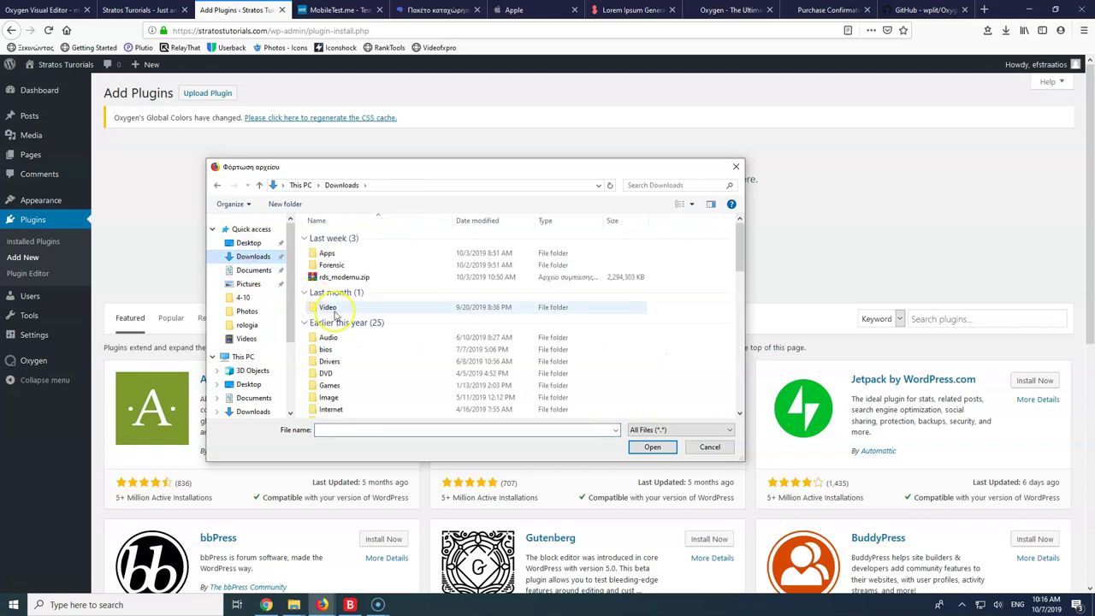
{"action": "scroll", "coordinate": [334, 325], "scroll_direction": "down", "scroll_amount": 5}
{"action": "double_click", "coordinate": [330, 376]}
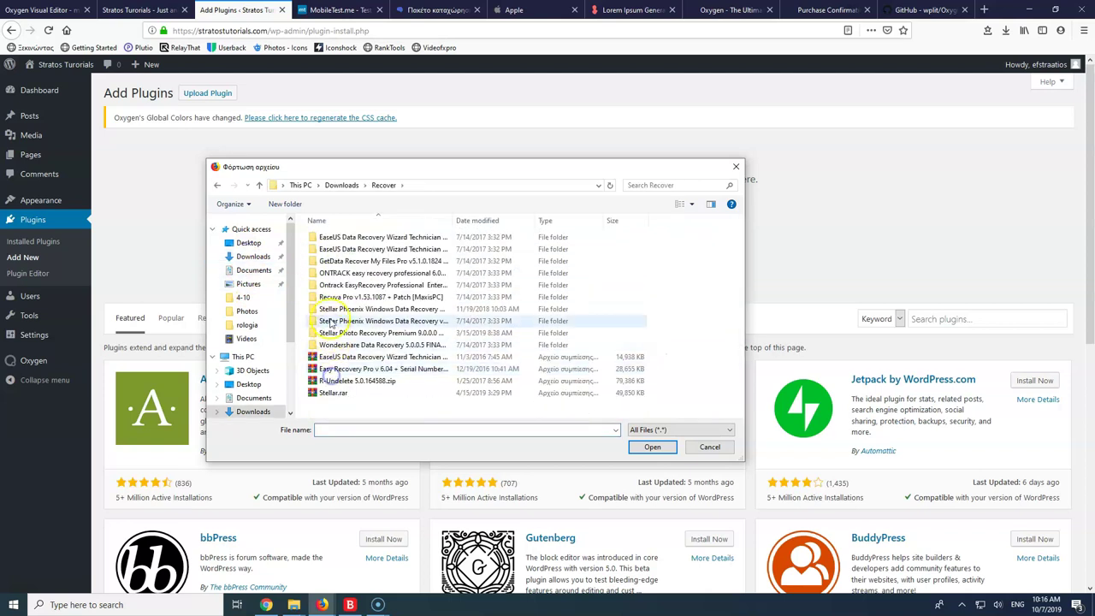
{"action": "left_click", "coordinate": [348, 186]}
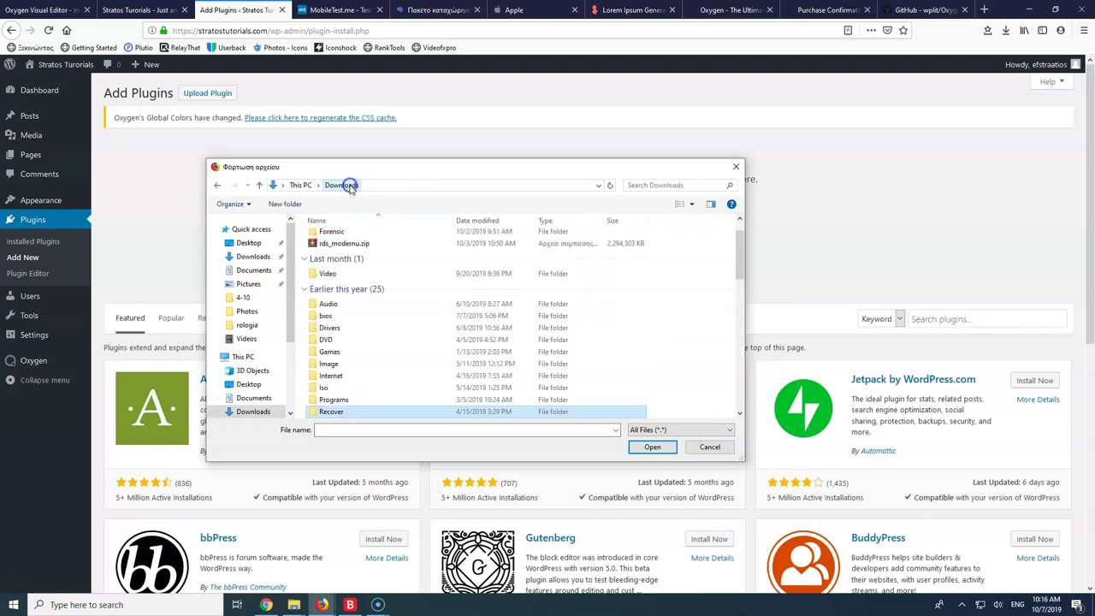
{"action": "scroll", "coordinate": [355, 303], "scroll_direction": "down", "scroll_amount": 2}
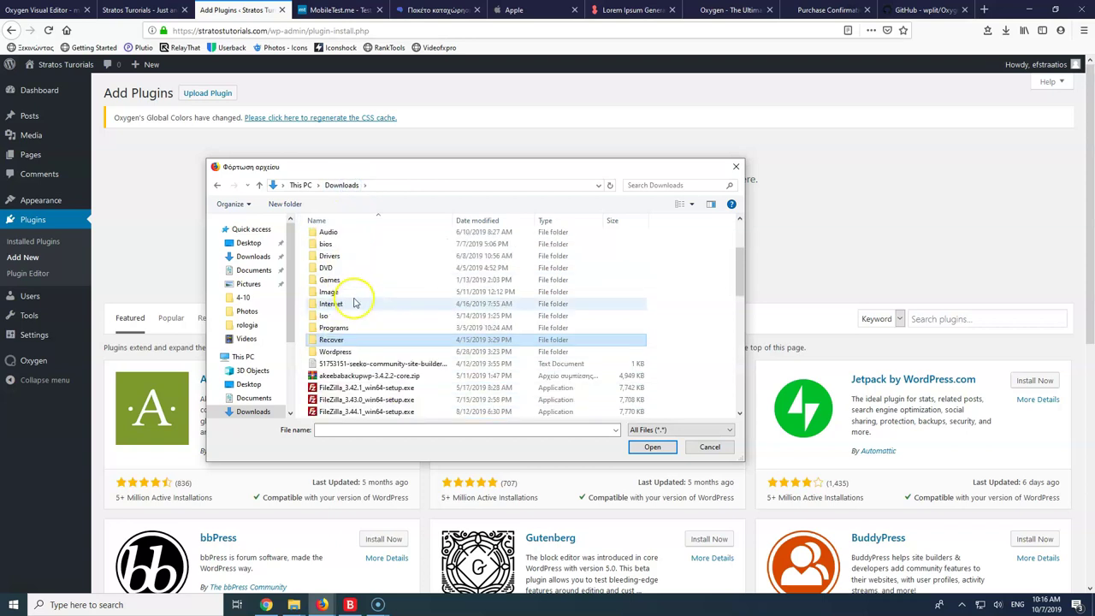
{"action": "double_click", "coordinate": [330, 352]}
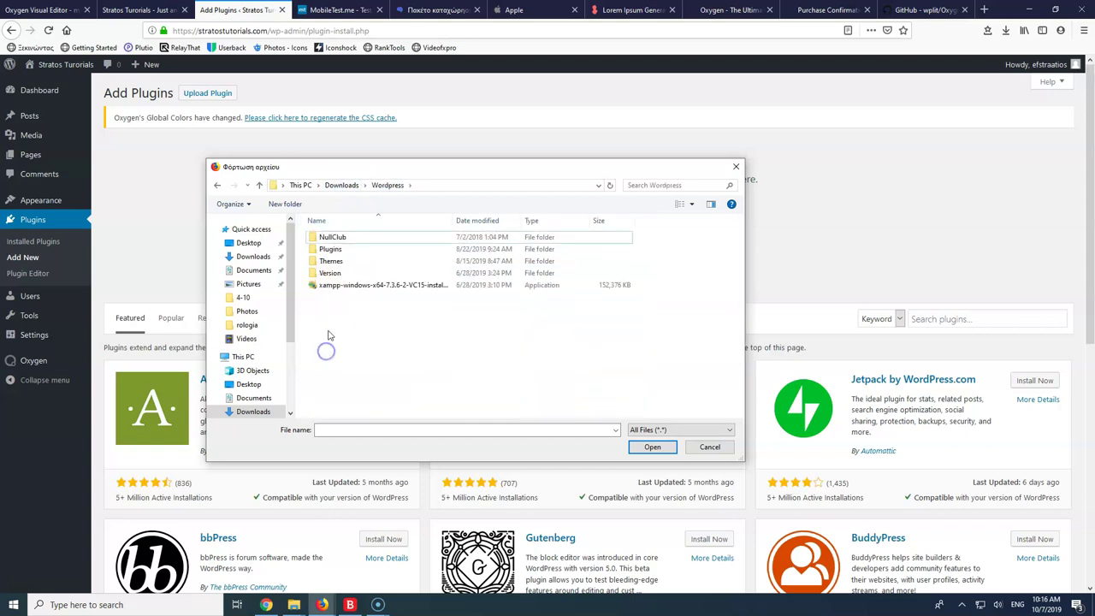
{"action": "double_click", "coordinate": [328, 249]}
{"action": "left_click", "coordinate": [331, 334]}
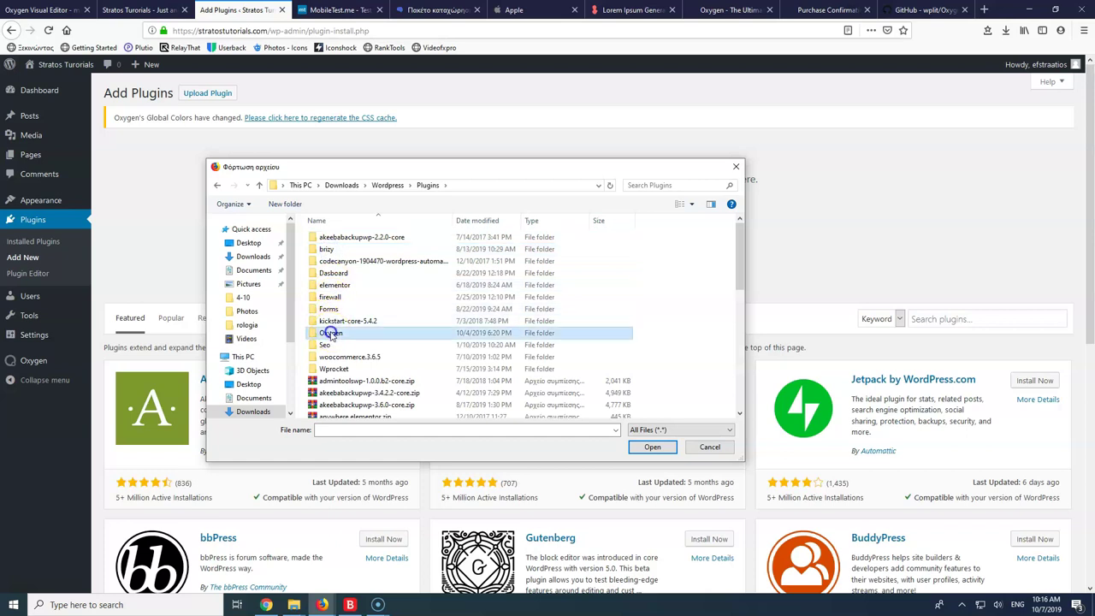
{"action": "double_click", "coordinate": [331, 333]}
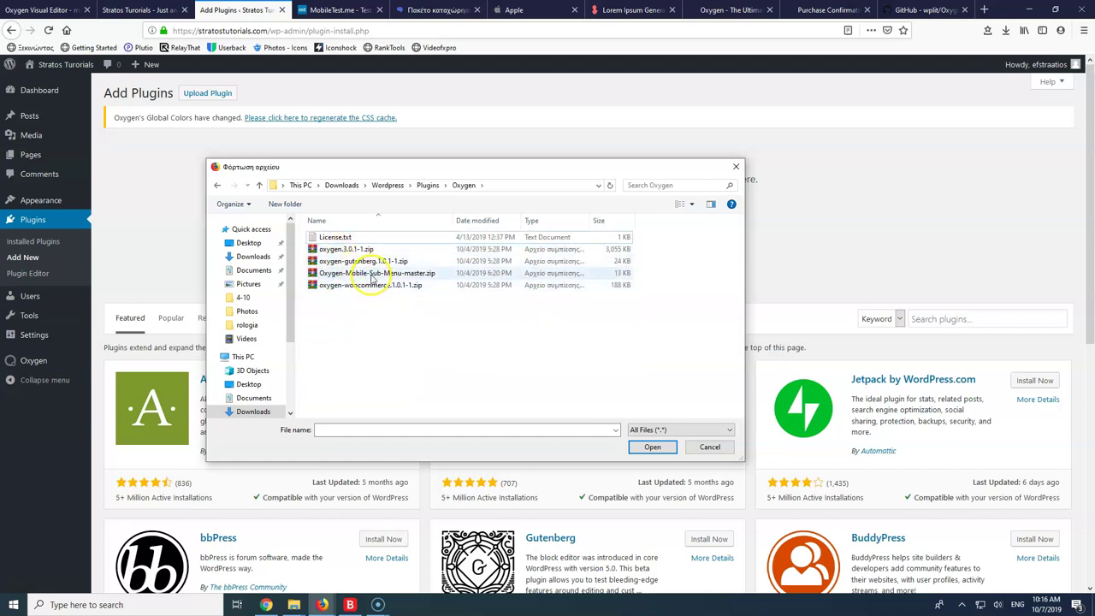
{"action": "double_click", "coordinate": [372, 273]}
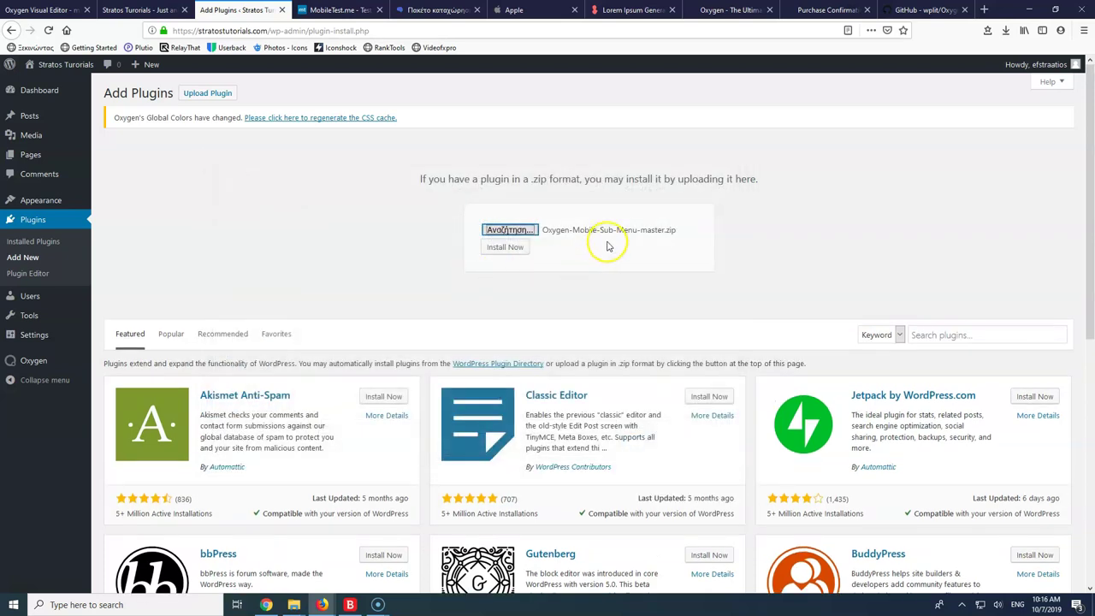
Install the uploaded Oxygen Mobile Sub Menu plugin and activate it
{"action": "left_click", "coordinate": [509, 248]}
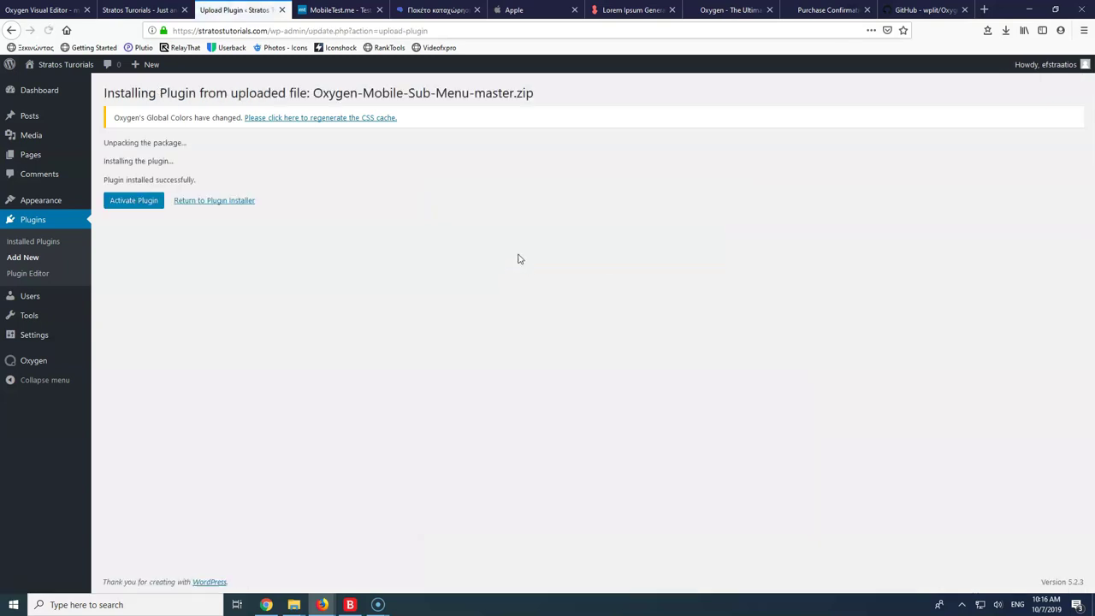
{"action": "left_click", "coordinate": [124, 197]}
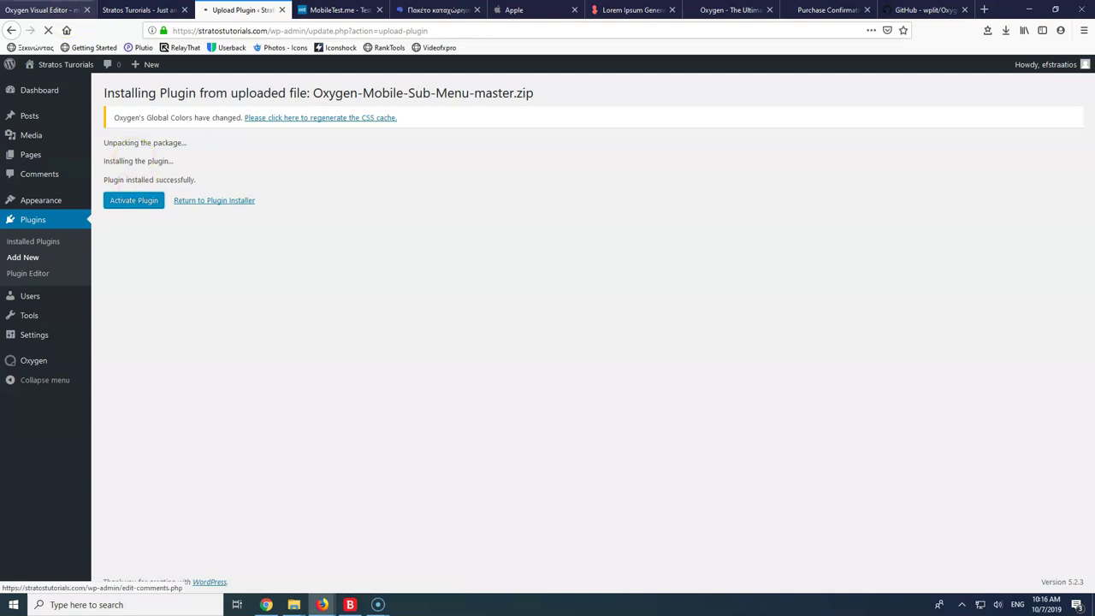
Save the main template in the Oxygen editor and reload the editor page
{"action": "left_click", "coordinate": [41, 9]}
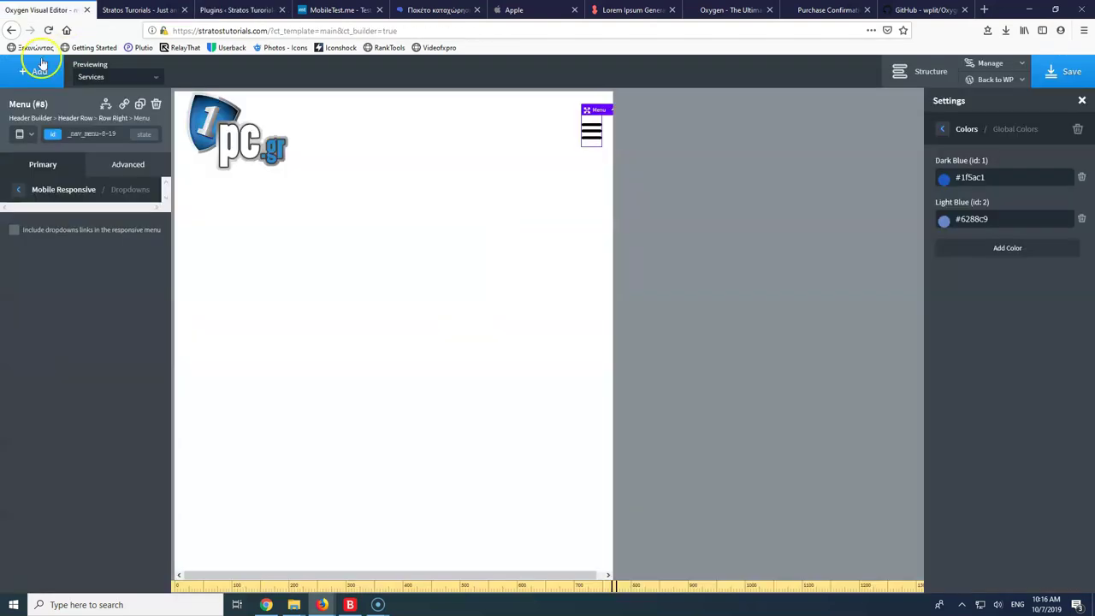
{"action": "left_click", "coordinate": [1071, 71]}
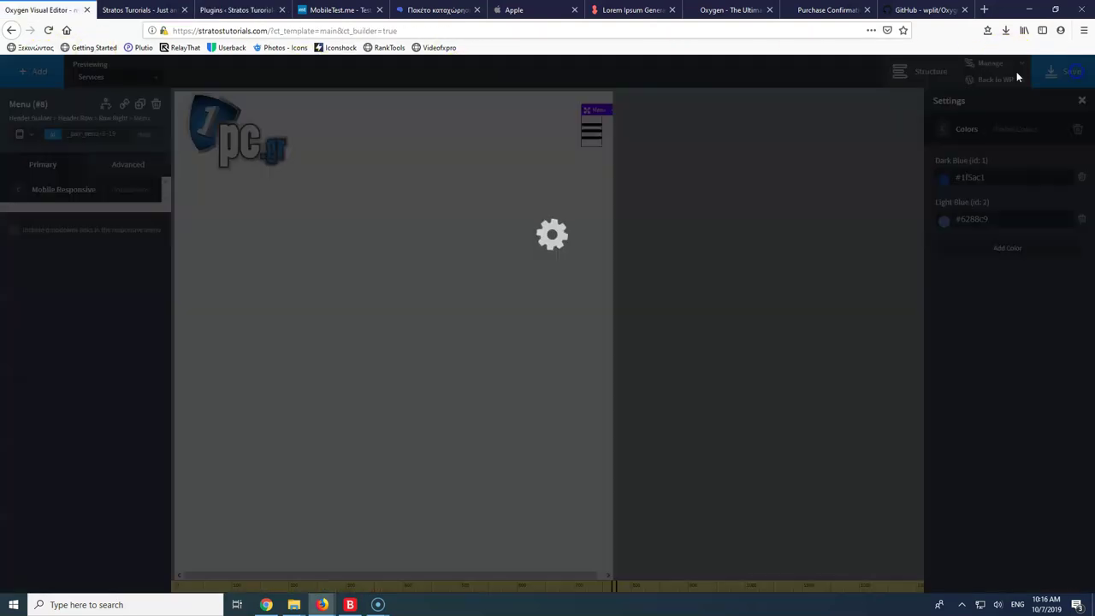
{"action": "left_click", "coordinate": [49, 31]}
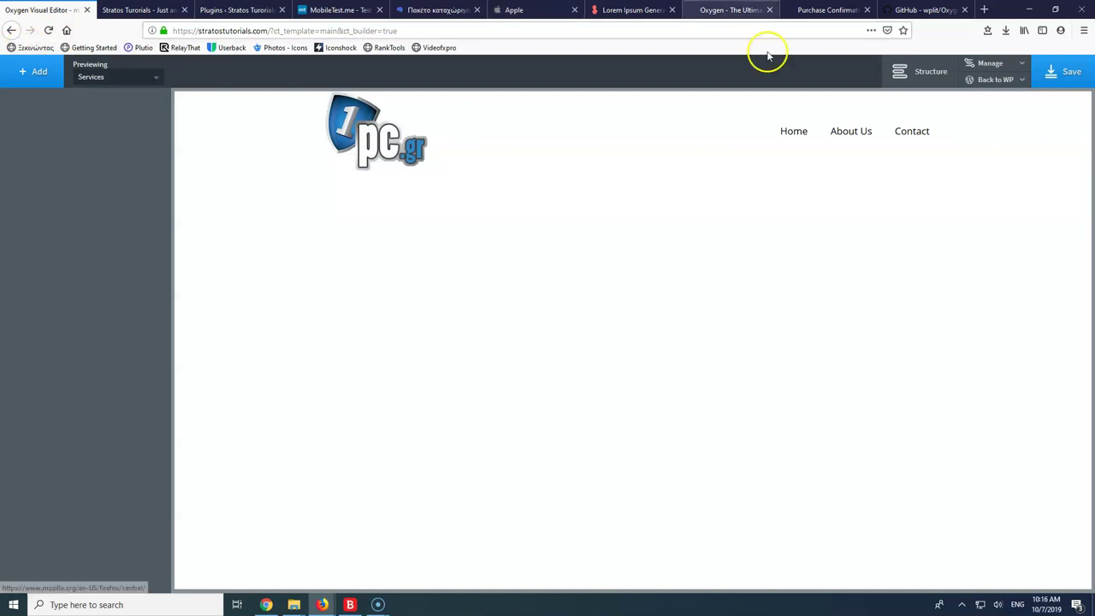
Include the dropdown links in the header menu's mobile responsive menu and save the template
{"action": "left_click", "coordinate": [785, 132]}
{"action": "left_click", "coordinate": [66, 429]}
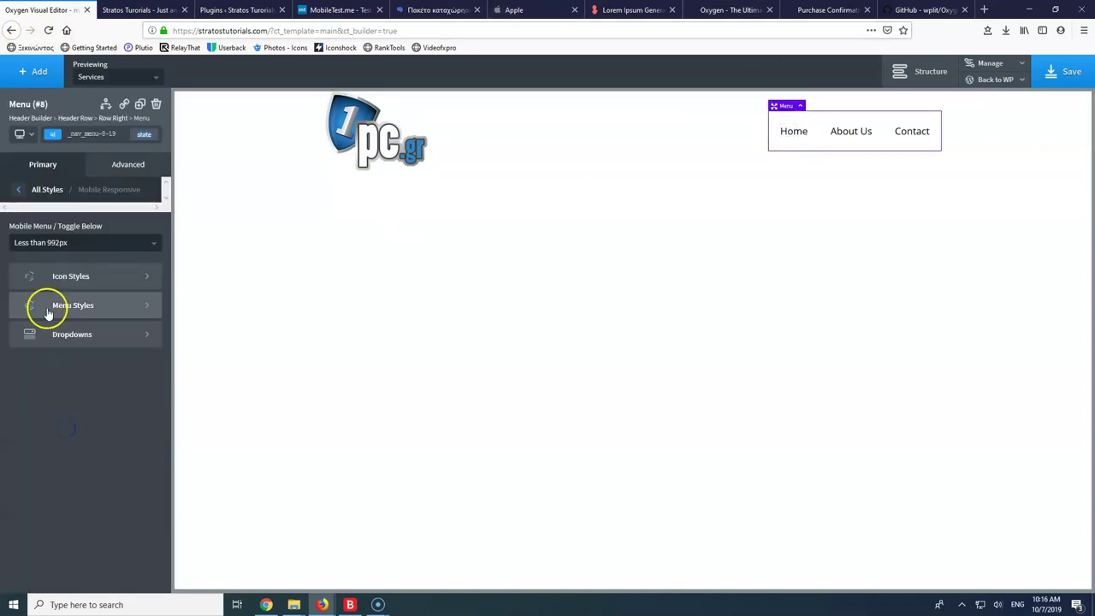
{"action": "left_click", "coordinate": [85, 340]}
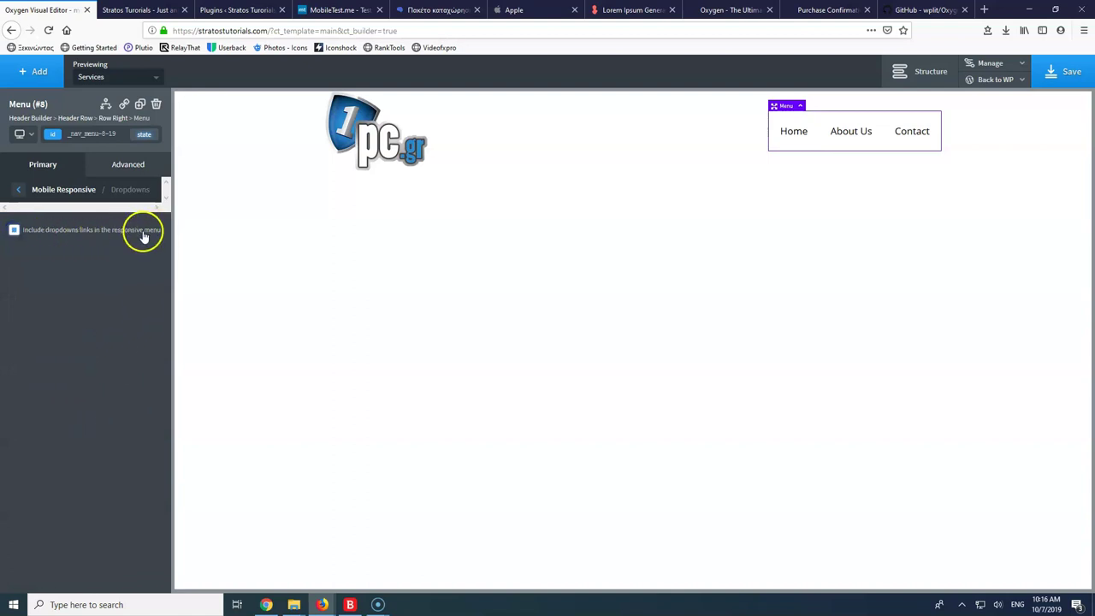
{"action": "left_click", "coordinate": [1065, 73]}
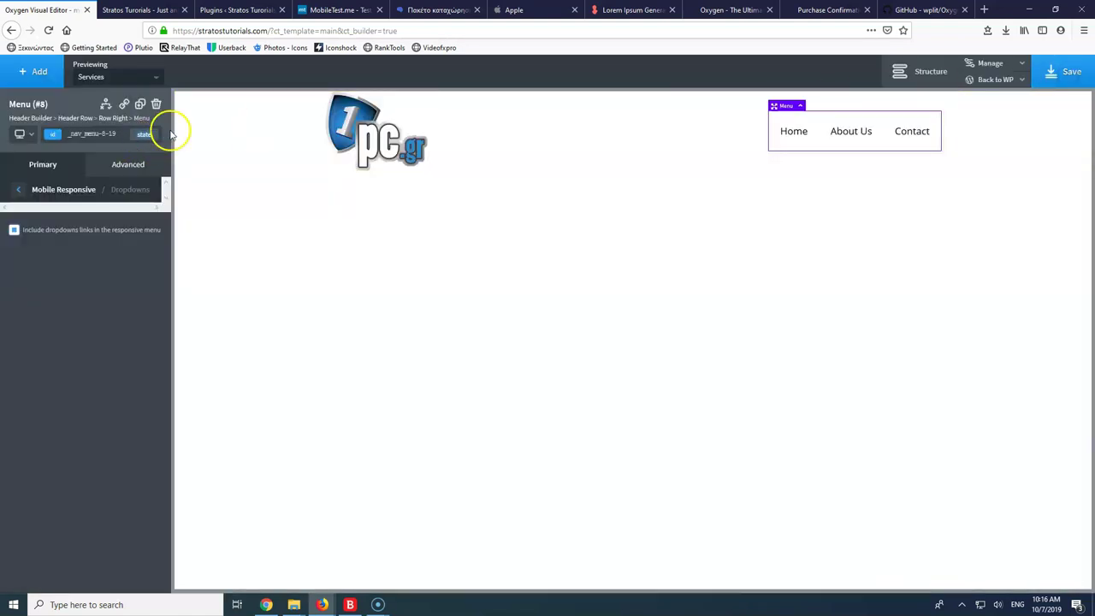
Reload the iPhone 5 emulator preview, check the mobile menu by expanding and collapsing the About Us submenu, and close the emulator tab
{"action": "left_click", "coordinate": [257, 9]}
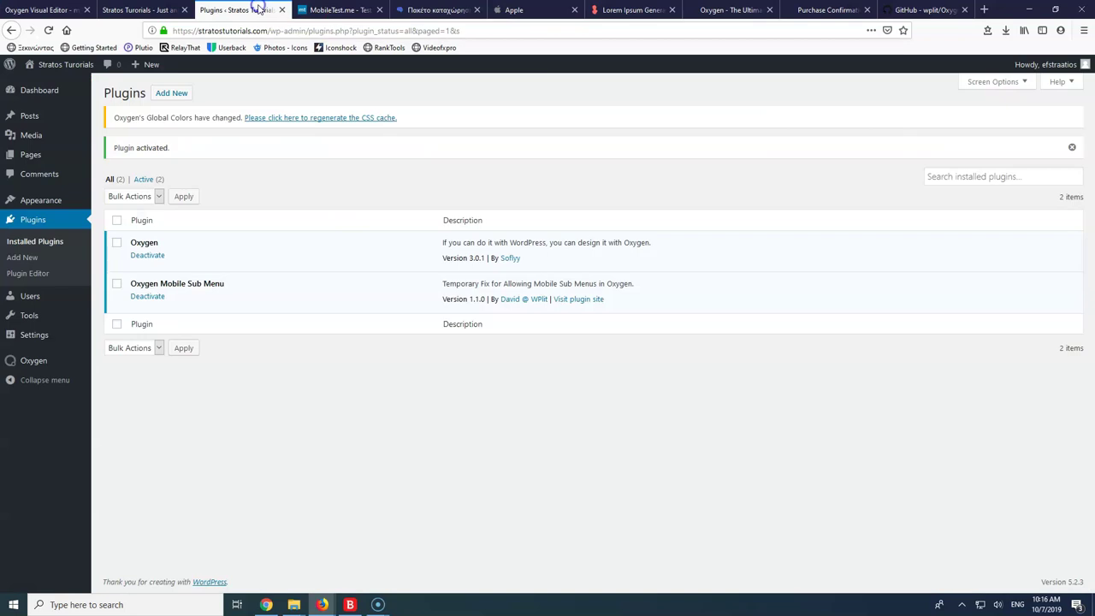
{"action": "left_click", "coordinate": [340, 9]}
{"action": "left_click", "coordinate": [49, 30]}
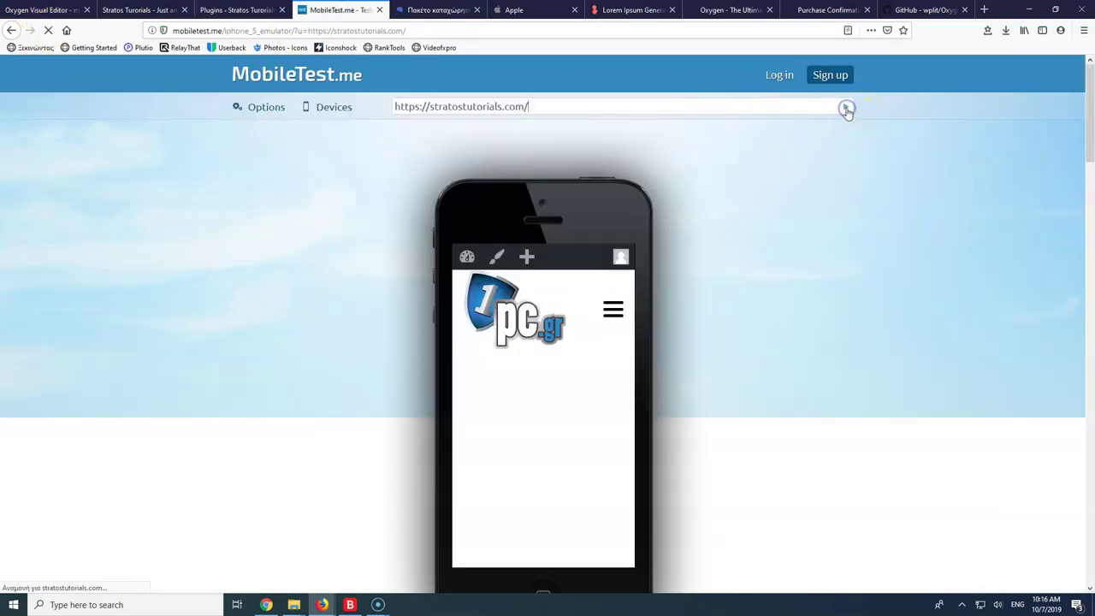
{"action": "left_click", "coordinate": [613, 310]}
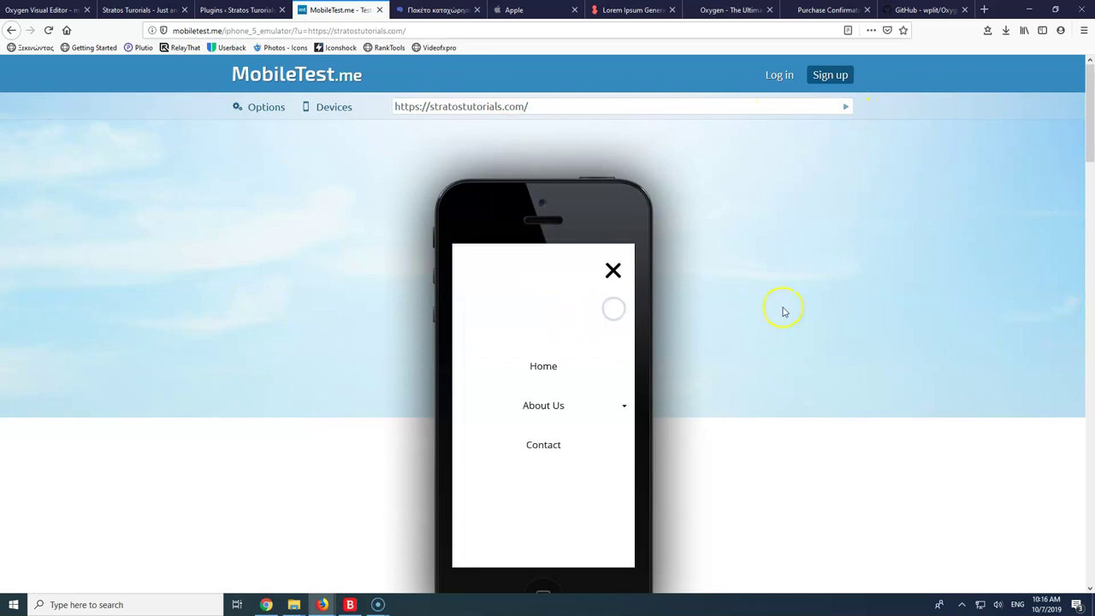
{"action": "scroll", "coordinate": [783, 312], "scroll_direction": "down", "scroll_amount": 3}
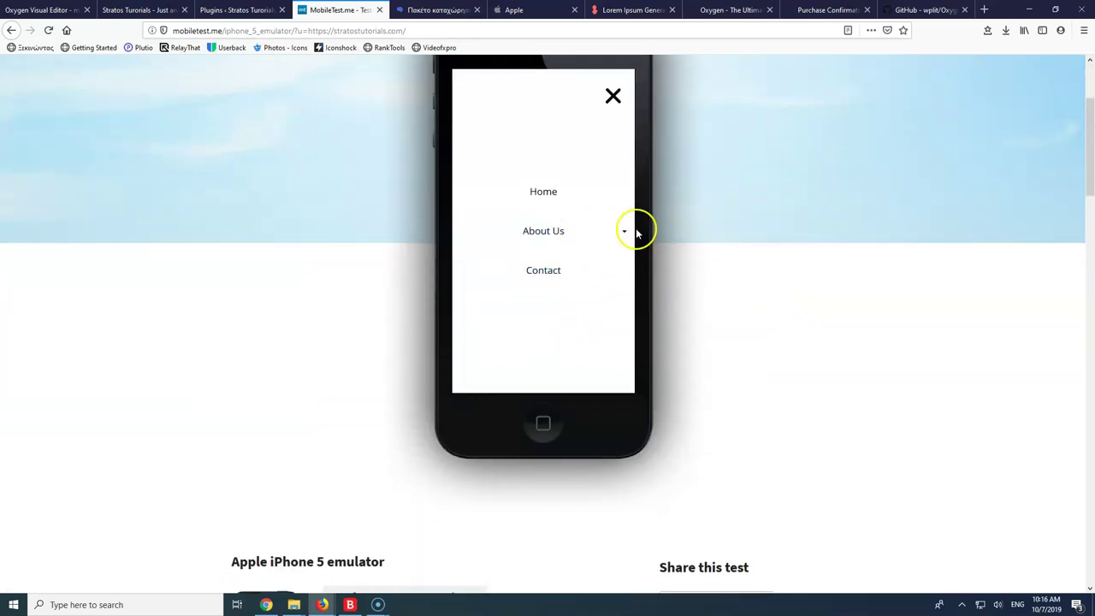
{"action": "left_click", "coordinate": [623, 231]}
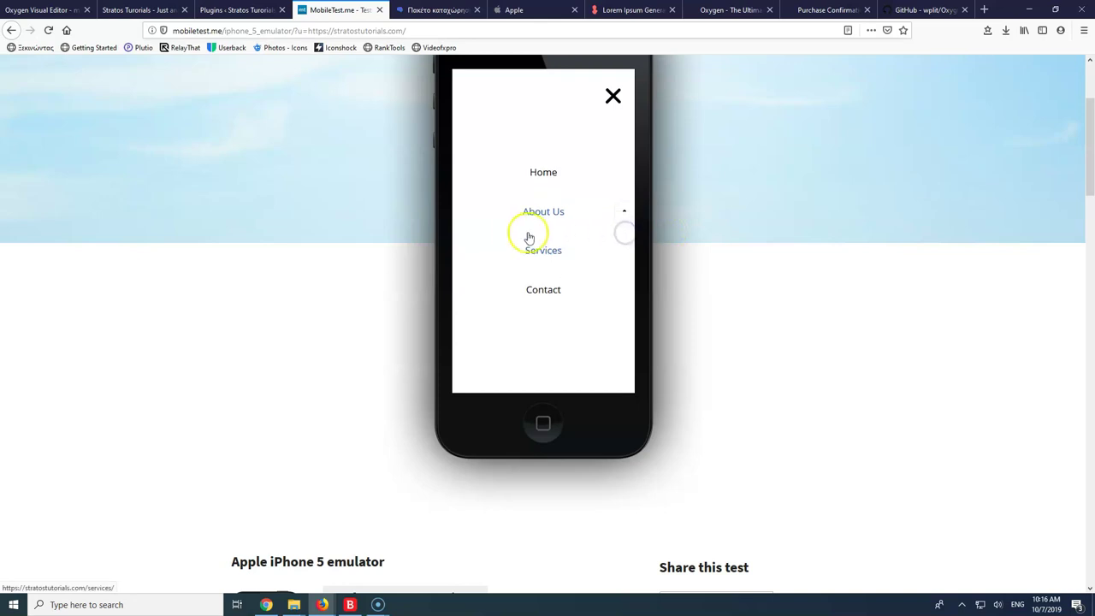
{"action": "left_click", "coordinate": [623, 213]}
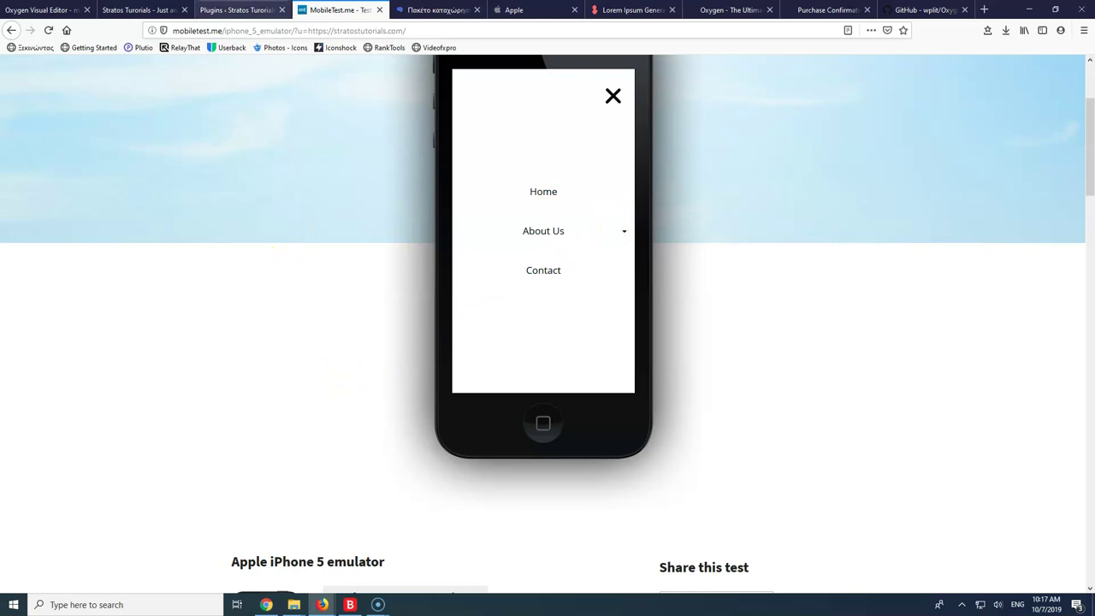
{"action": "left_click", "coordinate": [380, 10]}
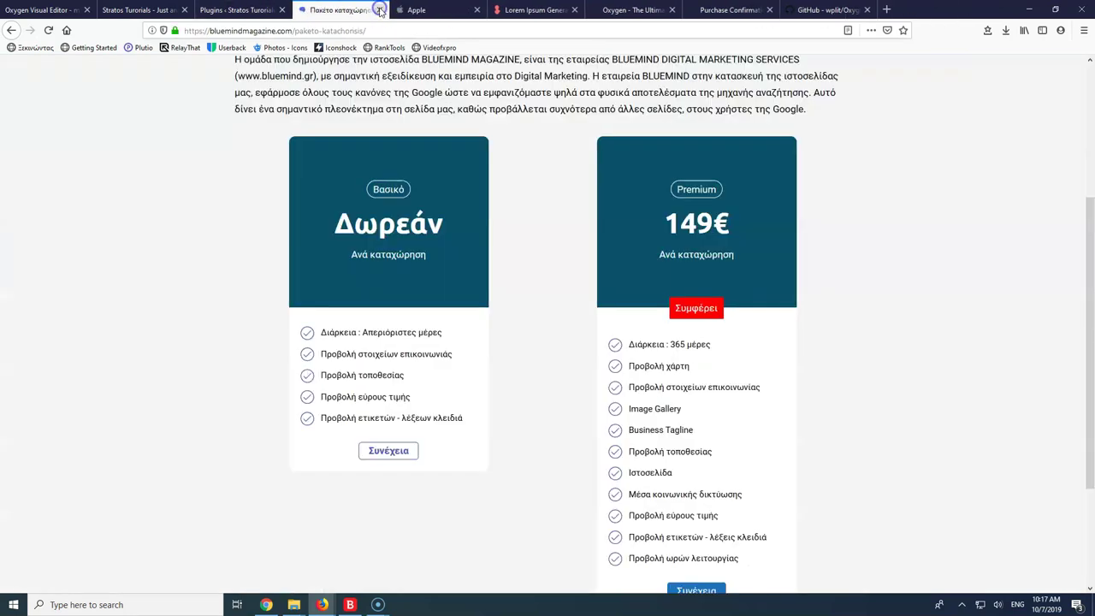
Return to the Oxygen editor, show dropdown arrows on the header menu, and save the template
{"action": "left_click", "coordinate": [50, 10]}
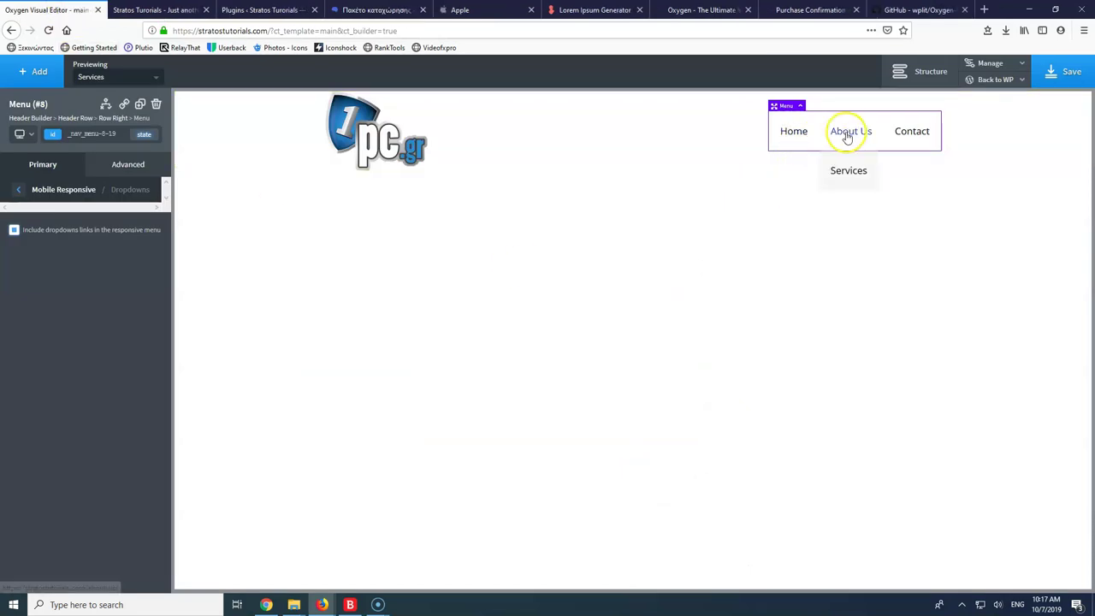
{"action": "left_click", "coordinate": [19, 189]}
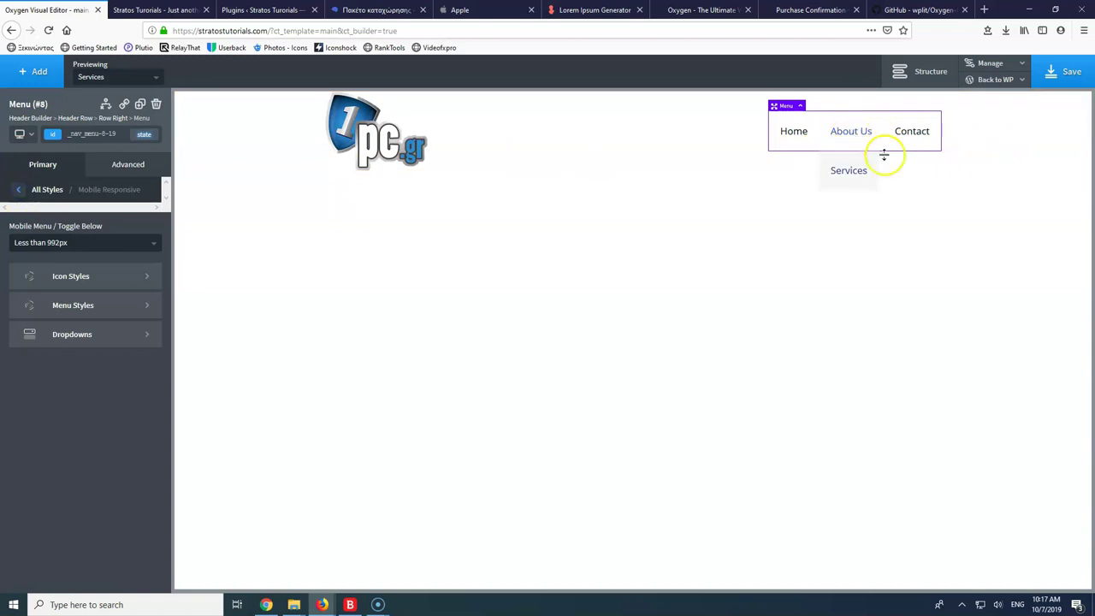
{"action": "left_click", "coordinate": [15, 190]}
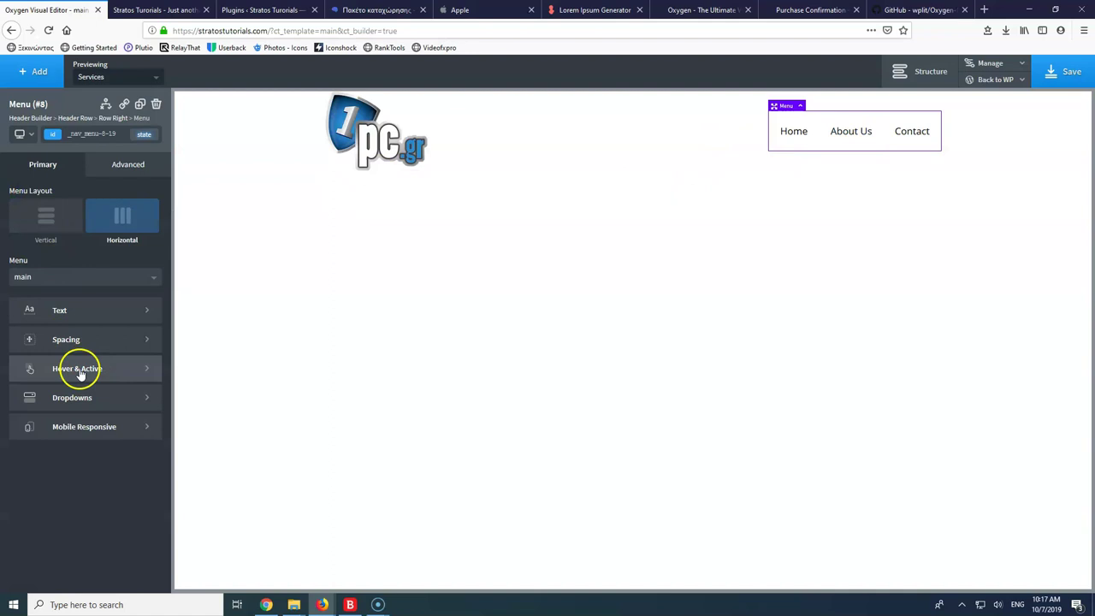
{"action": "left_click", "coordinate": [73, 395]}
{"action": "left_click", "coordinate": [13, 261]}
{"action": "left_click", "coordinate": [1056, 75]}
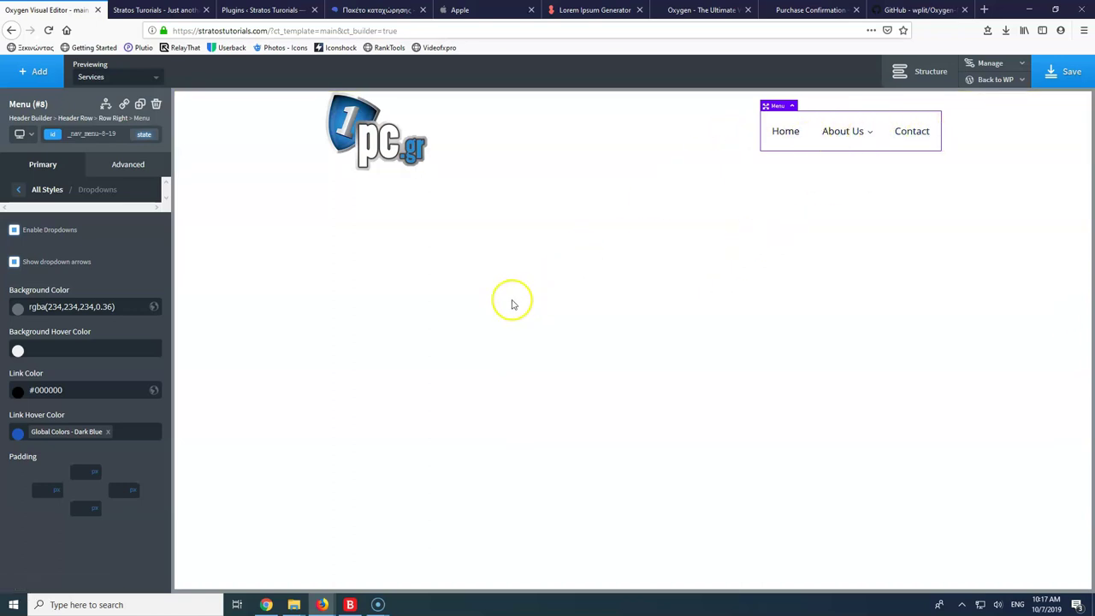
Add a new section below the header
{"action": "left_click", "coordinate": [277, 259]}
{"action": "left_click", "coordinate": [30, 72]}
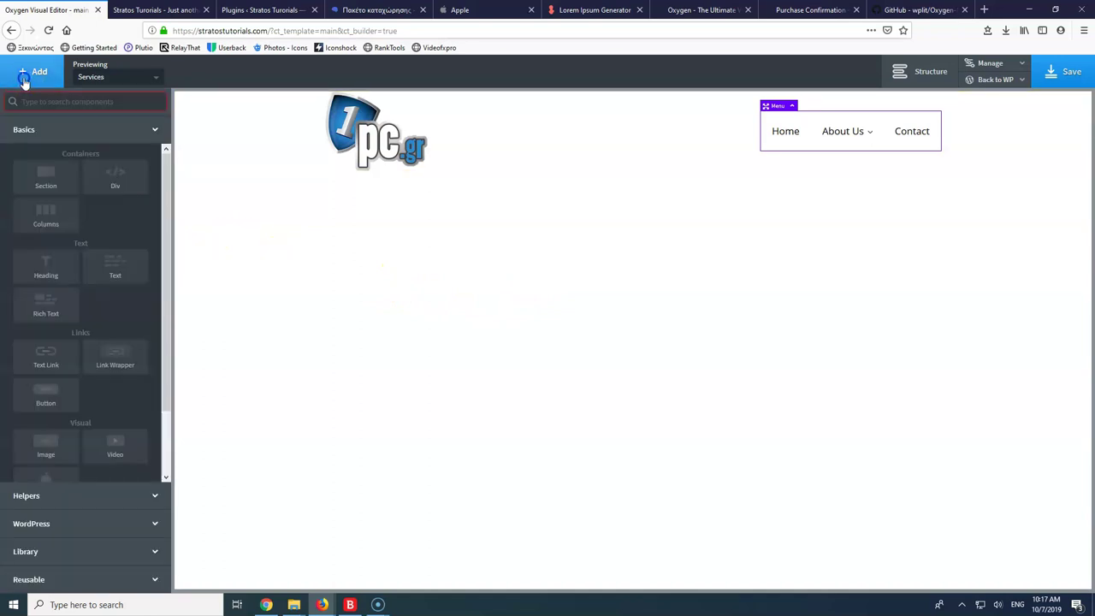
{"action": "left_click", "coordinate": [37, 182]}
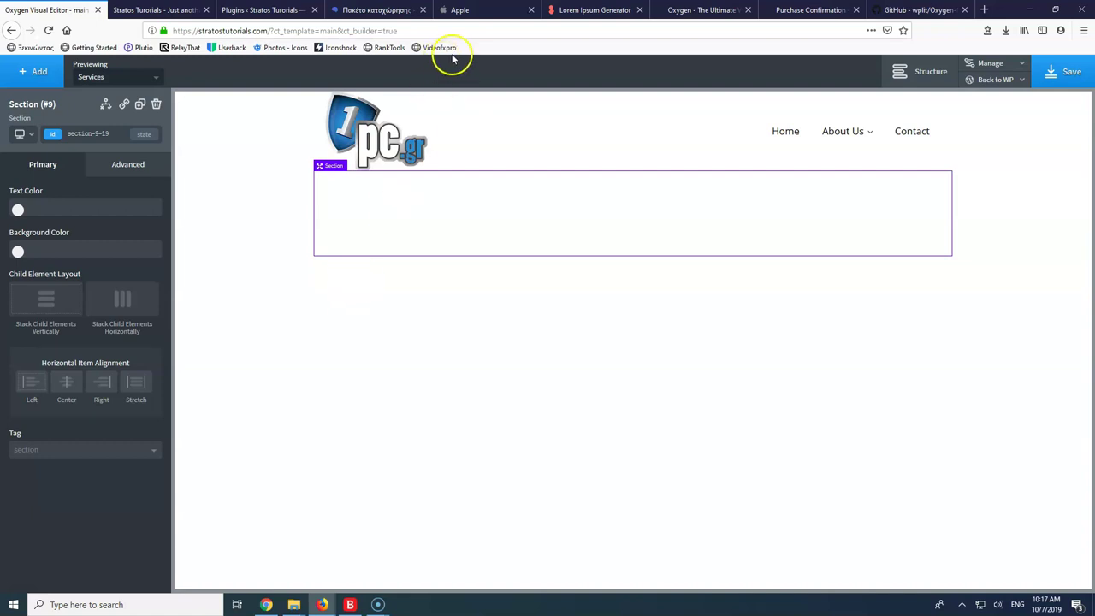
Examine the stacked content sections on the Apple home page as a layout example
{"action": "left_click", "coordinate": [498, 11]}
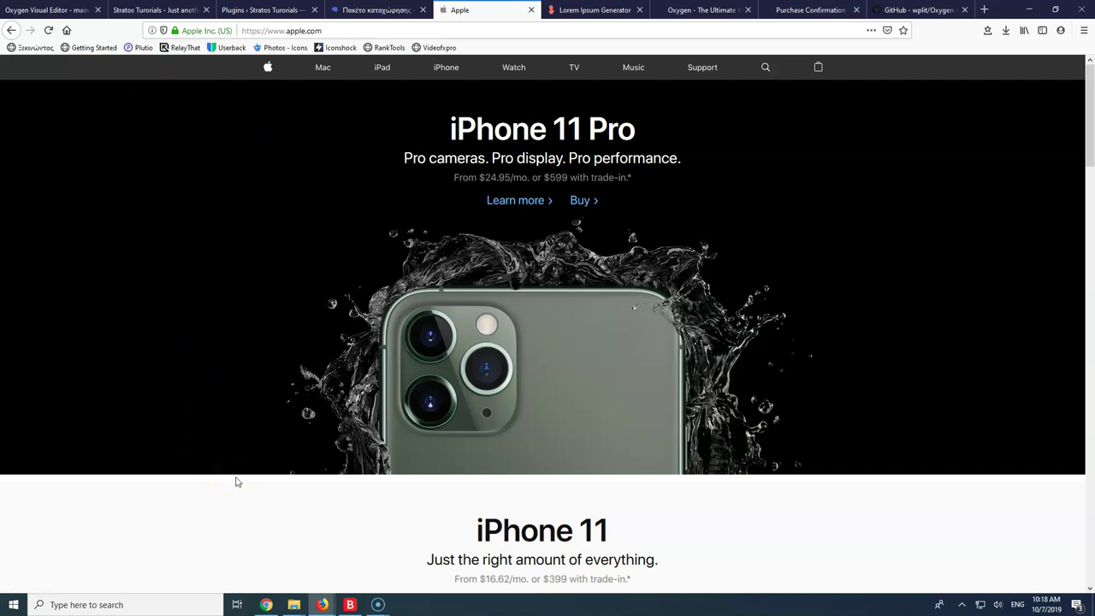
{"action": "scroll", "coordinate": [318, 198], "scroll_direction": "down", "scroll_amount": 4}
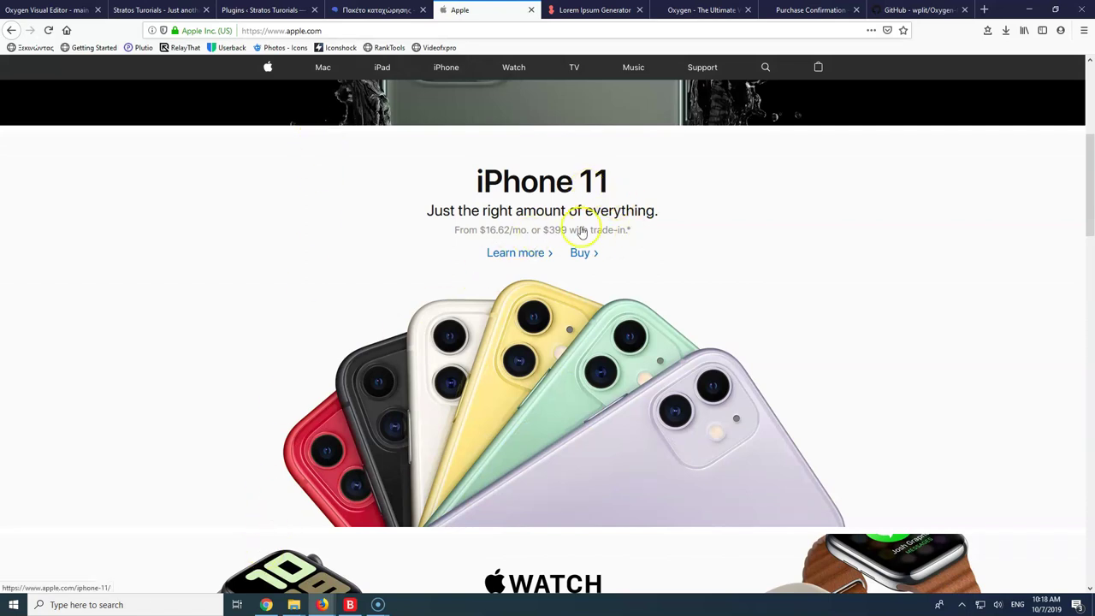
{"action": "scroll", "coordinate": [528, 350], "scroll_direction": "down", "scroll_amount": 5}
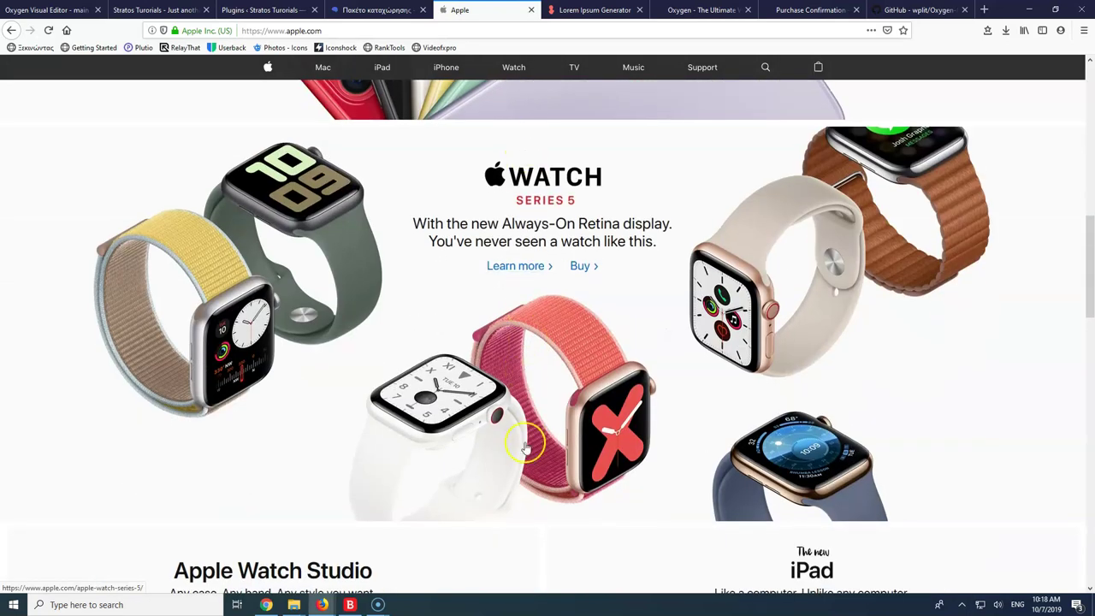
{"action": "scroll", "coordinate": [525, 449], "scroll_direction": "down", "scroll_amount": 4}
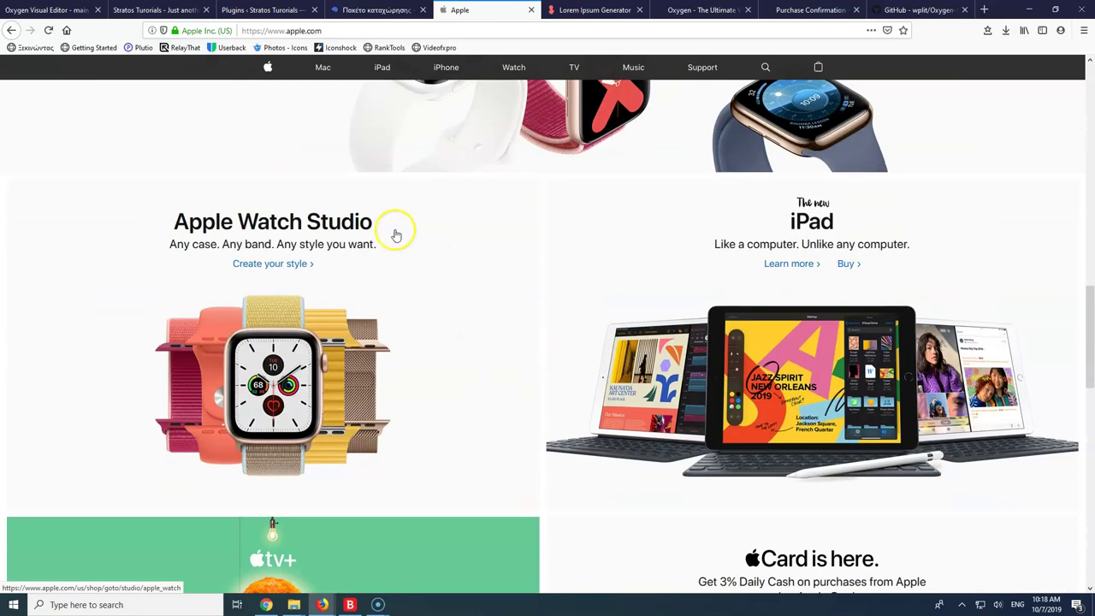
{"action": "scroll", "coordinate": [563, 339], "scroll_direction": "down", "scroll_amount": 9}
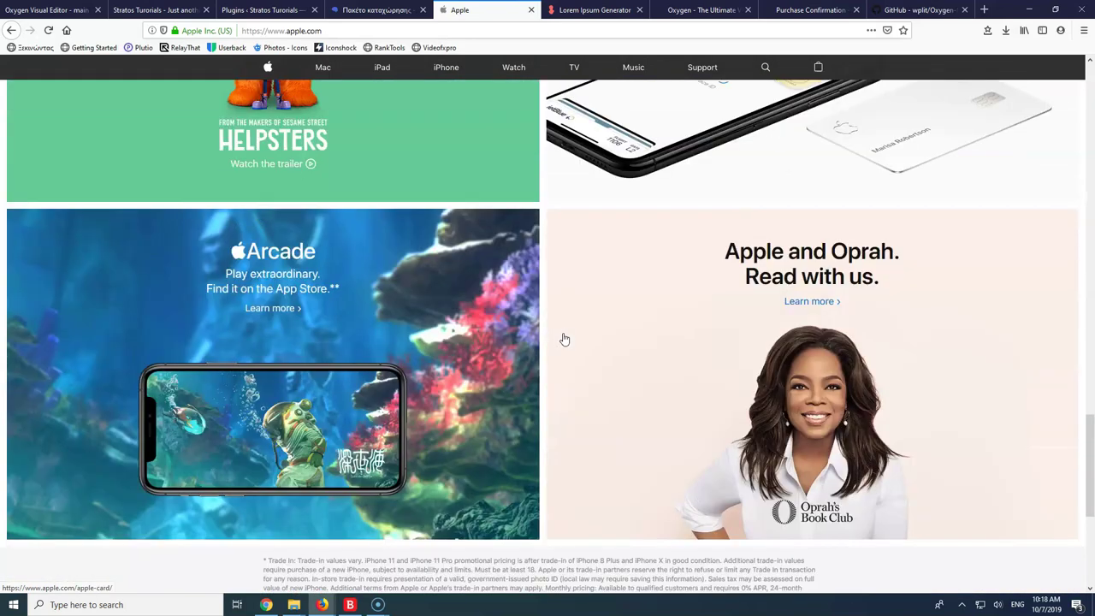
{"action": "scroll", "coordinate": [564, 339], "scroll_direction": "up", "scroll_amount": 13}
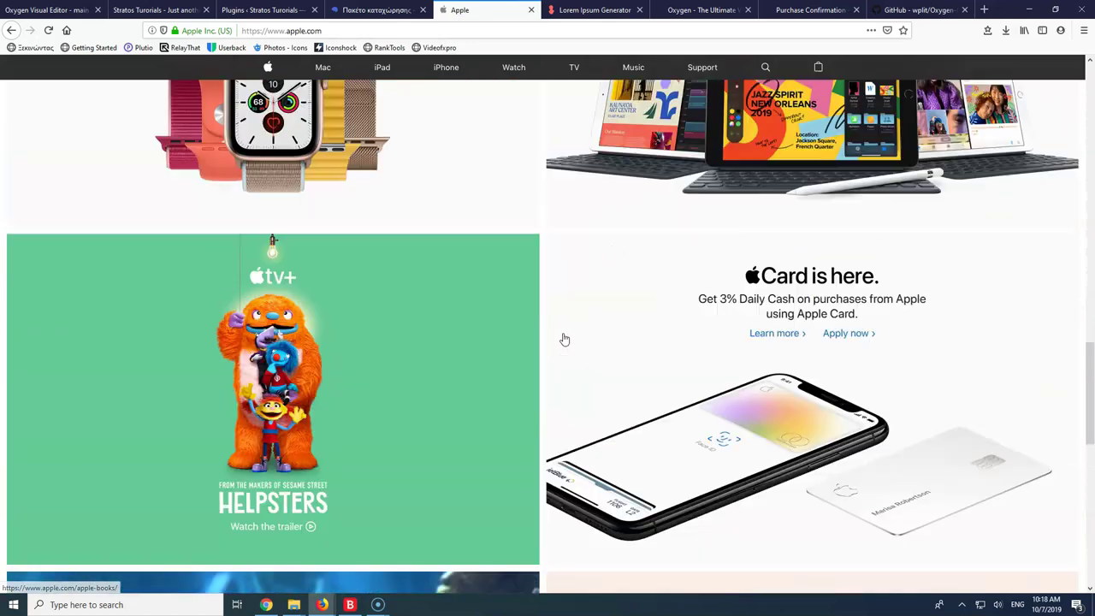
{"action": "scroll", "coordinate": [564, 339], "scroll_direction": "up", "scroll_amount": 6}
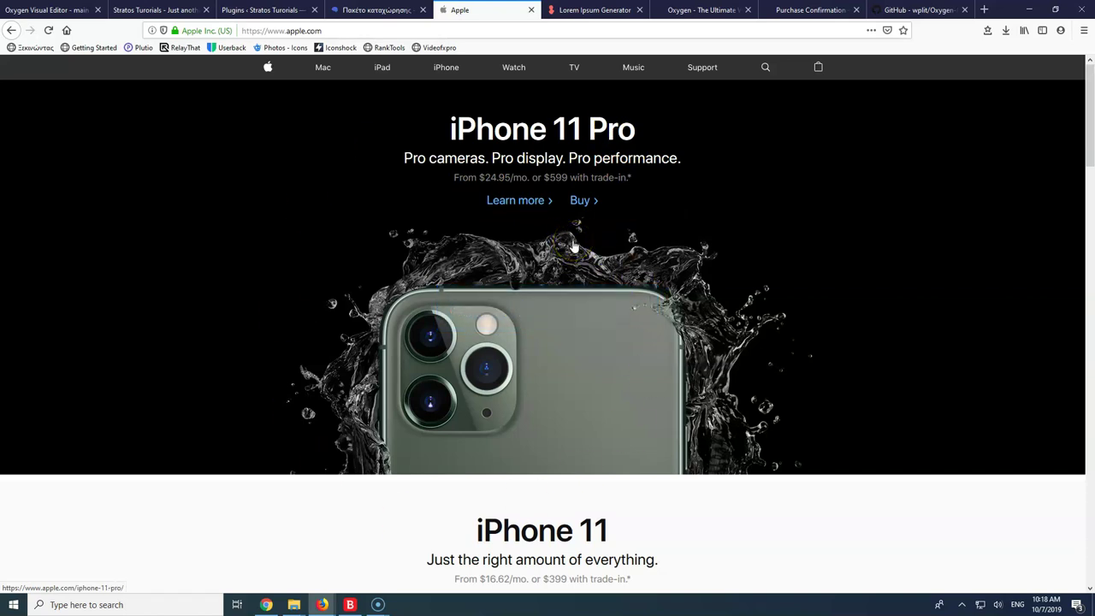
Switch back to the Oxygen editor and insert an Inner Content component inside the new section
{"action": "left_click", "coordinate": [56, 7]}
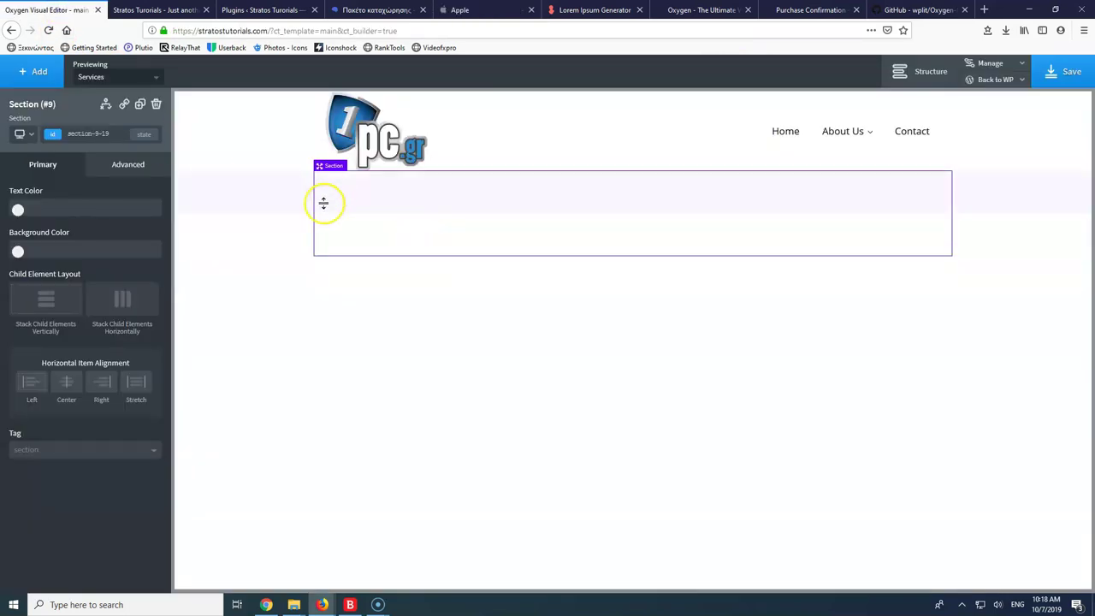
{"action": "left_click", "coordinate": [32, 74]}
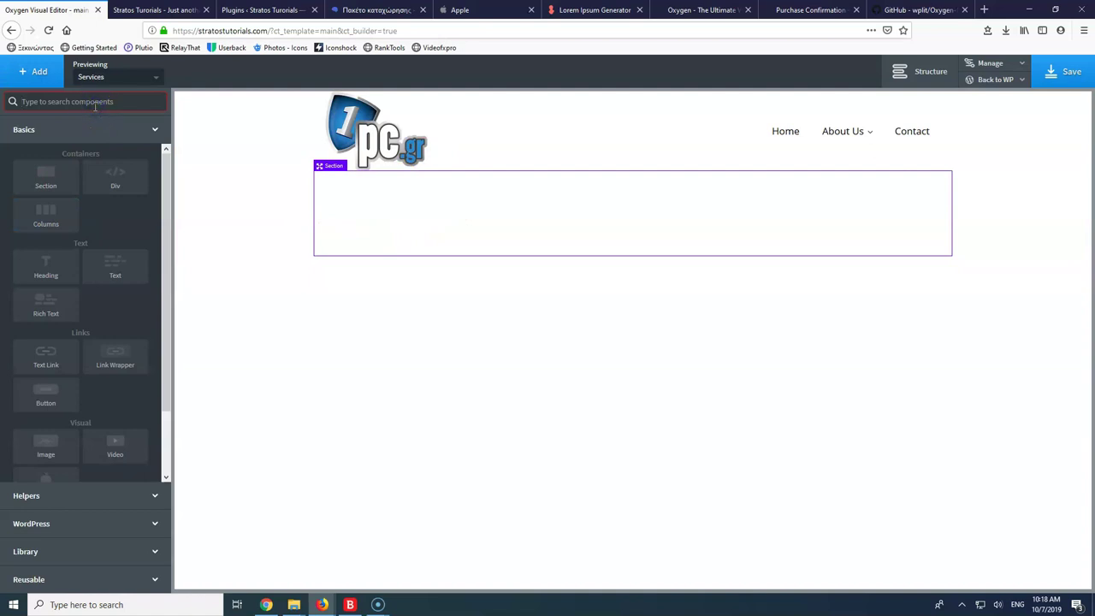
{"action": "type", "text": "ine"}
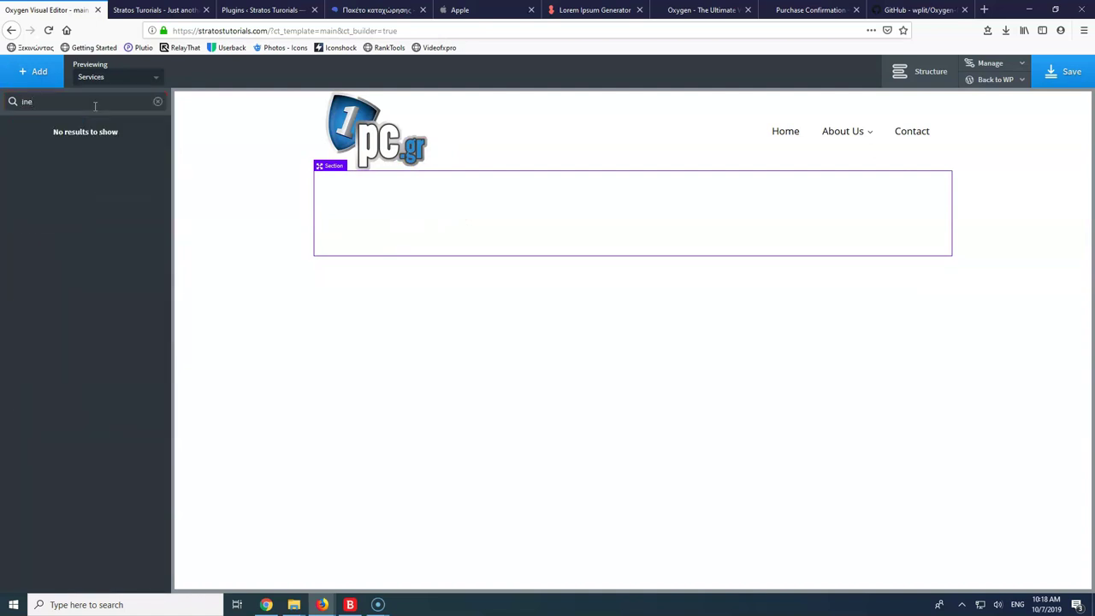
{"action": "key", "text": "BackSpace"}
{"action": "type", "text": "n"}
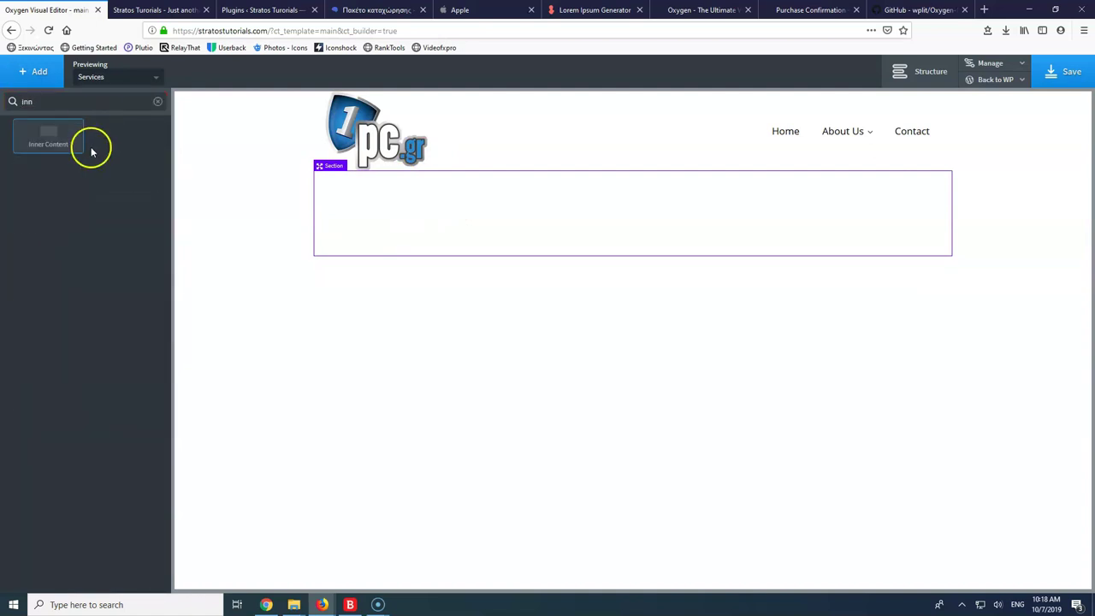
{"action": "left_click", "coordinate": [47, 140]}
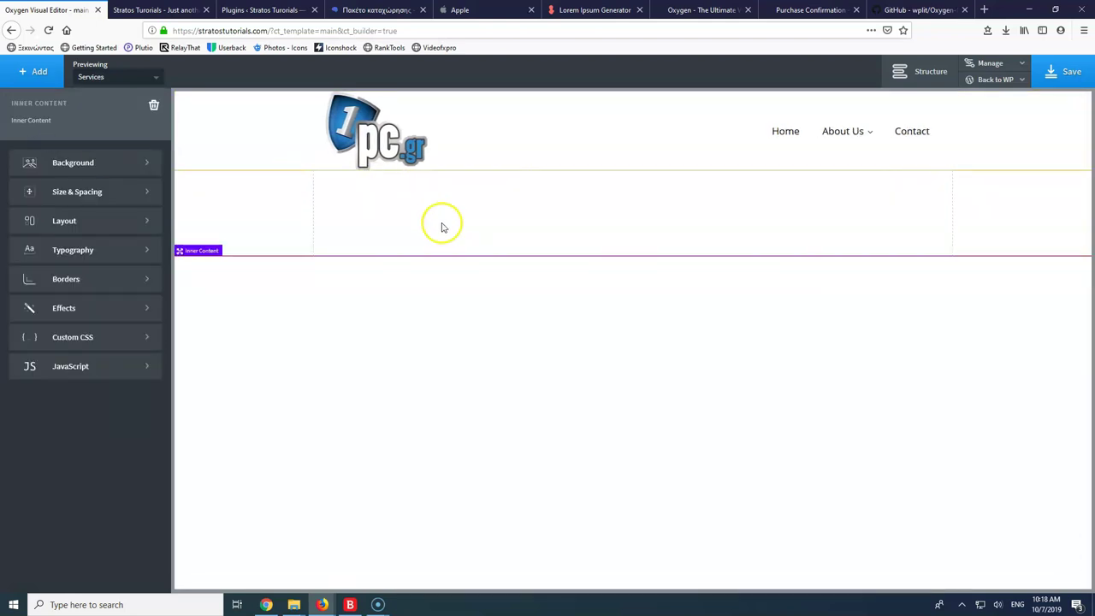
Display the template structure and delete the section together with the Inner Content it holds
{"action": "left_click", "coordinate": [911, 71]}
{"action": "left_click_drag", "start_coordinate": [967, 200], "coordinate": [989, 194]}
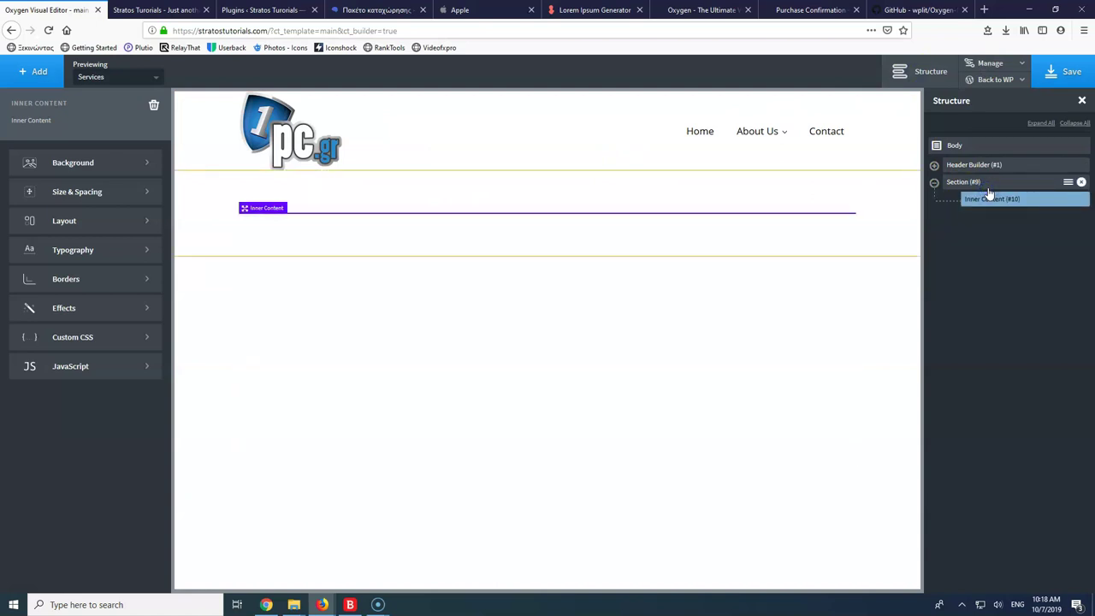
{"action": "left_click_drag", "start_coordinate": [989, 194], "coordinate": [1081, 185]}
{"action": "left_click", "coordinate": [1081, 184]}
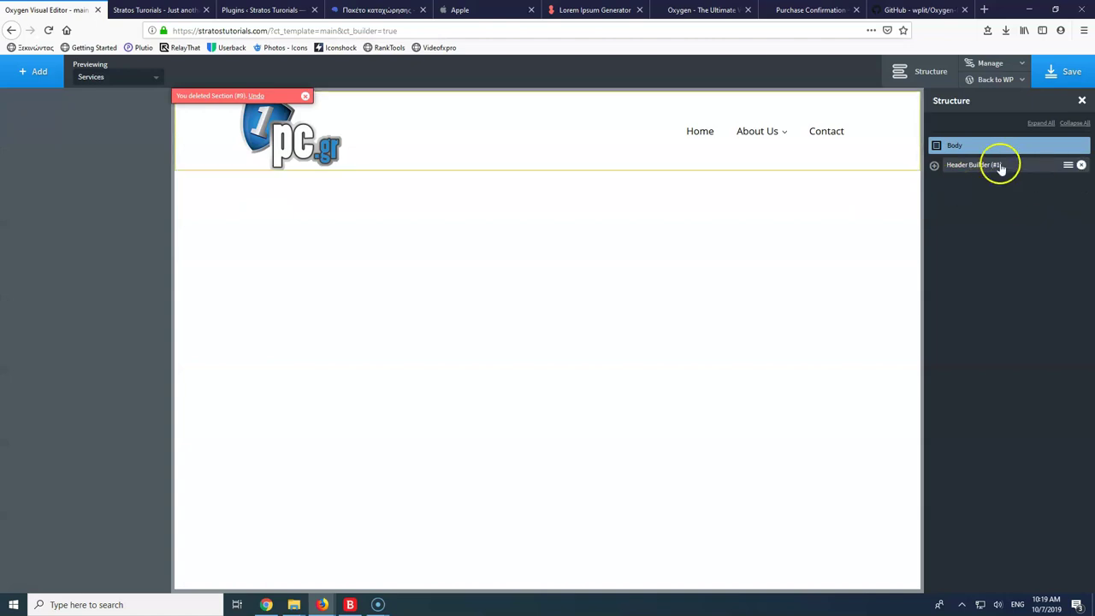
Add an Inner Content component directly to the template body, below the header builder
{"action": "left_click", "coordinate": [23, 73]}
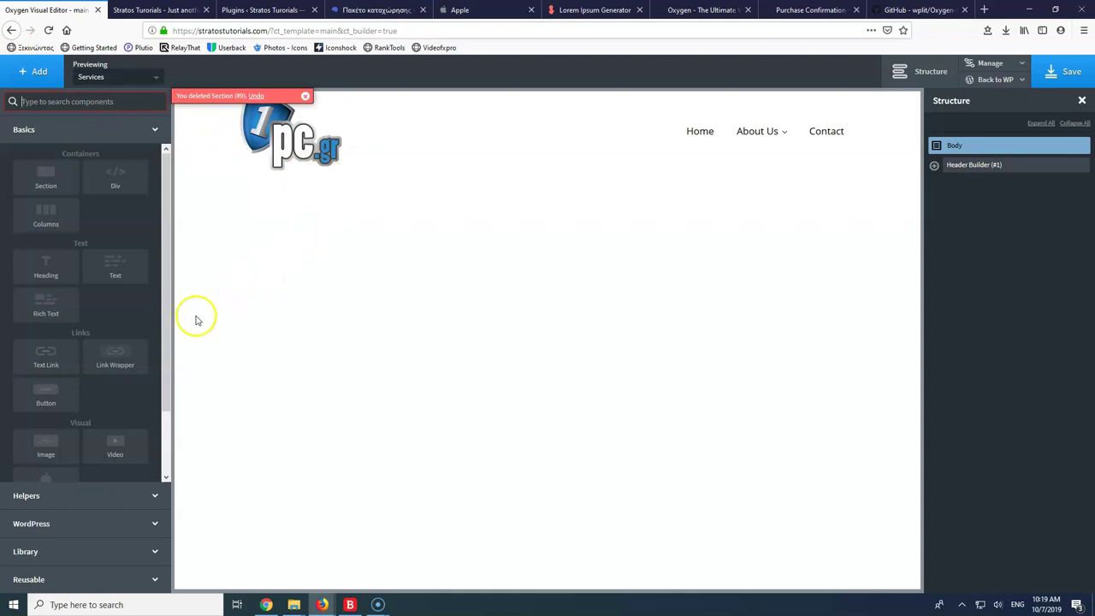
{"action": "left_click_drag", "start_coordinate": [166, 342], "coordinate": [163, 423]}
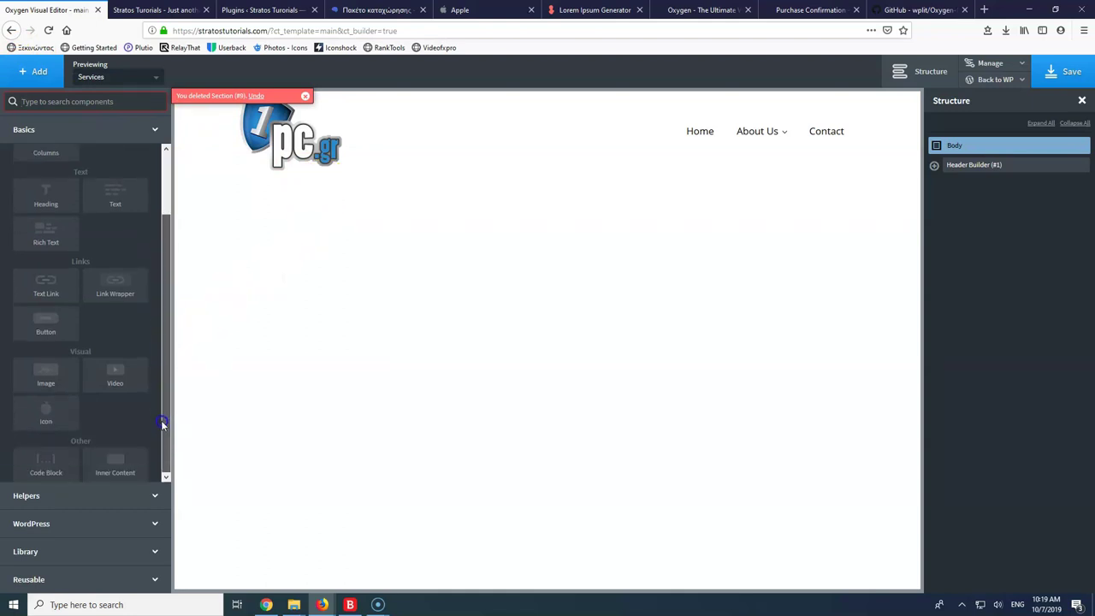
{"action": "left_click", "coordinate": [112, 469]}
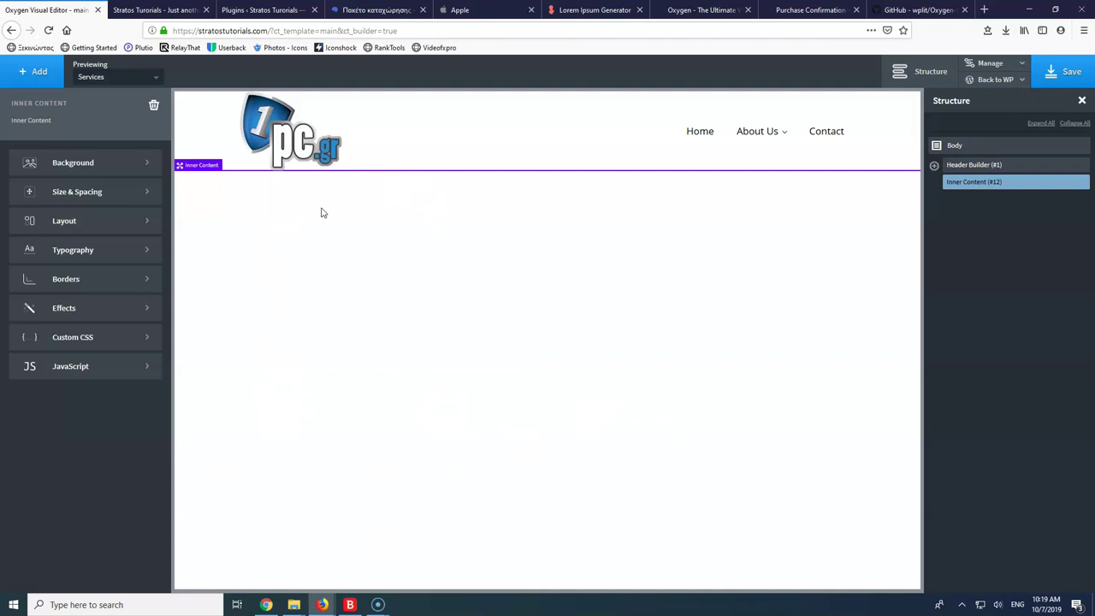
{"action": "left_click", "coordinate": [432, 171]}
{"action": "left_click", "coordinate": [444, 325]}
{"action": "left_click", "coordinate": [450, 321]}
{"action": "left_click", "coordinate": [359, 295]}
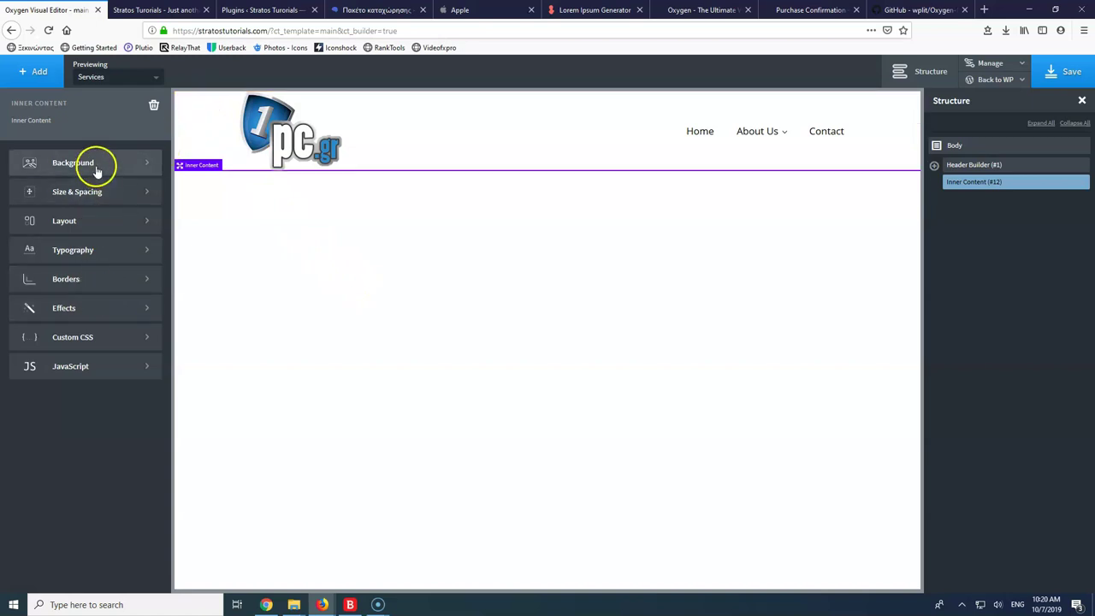
{"action": "left_click", "coordinate": [43, 72]}
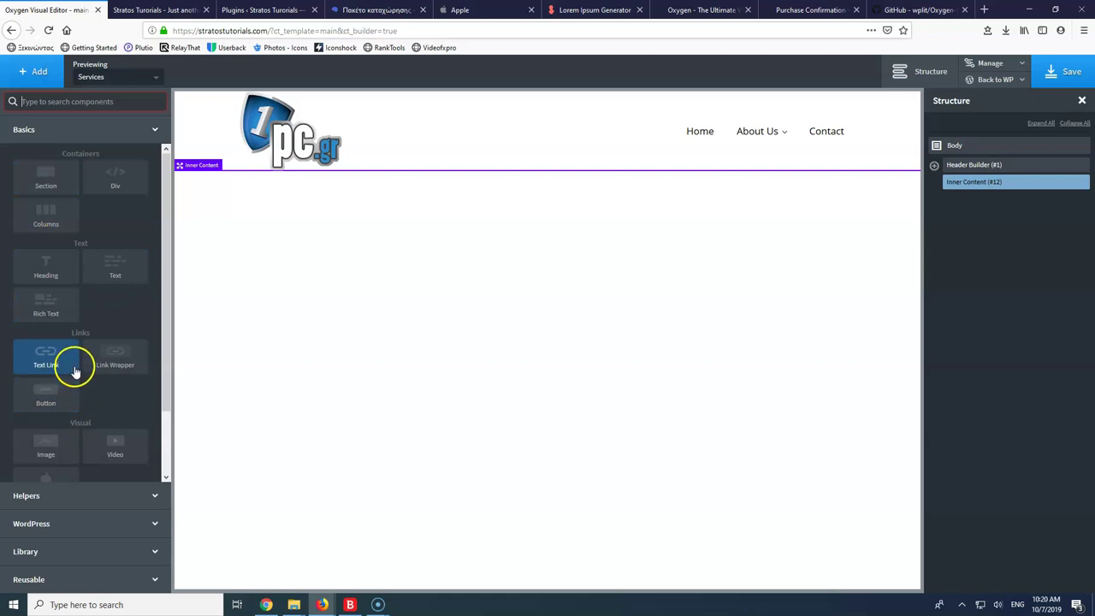
{"action": "scroll", "coordinate": [74, 370], "scroll_direction": "down", "scroll_amount": 2}
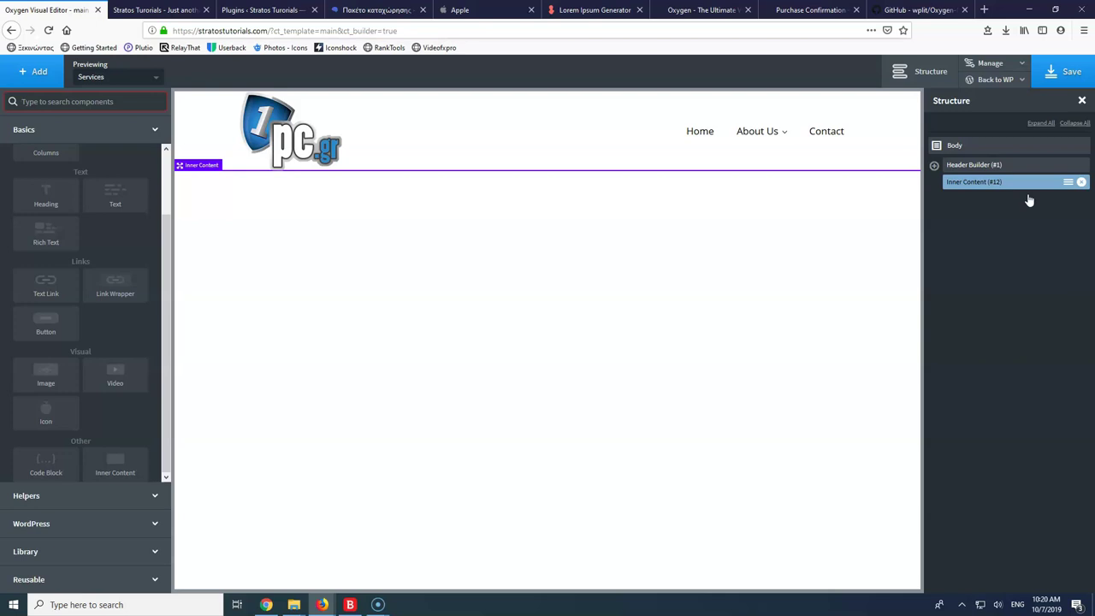
{"action": "left_click_drag", "start_coordinate": [1029, 200], "coordinate": [982, 193]}
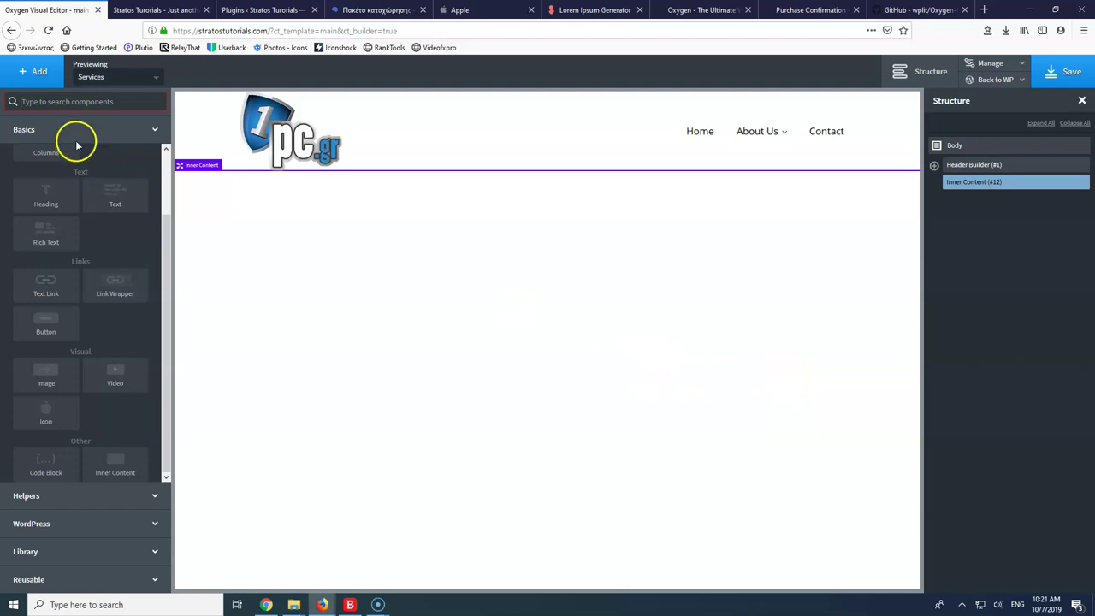
Add a new section after the Inner Content component in the template body
{"action": "left_click", "coordinate": [49, 75]}
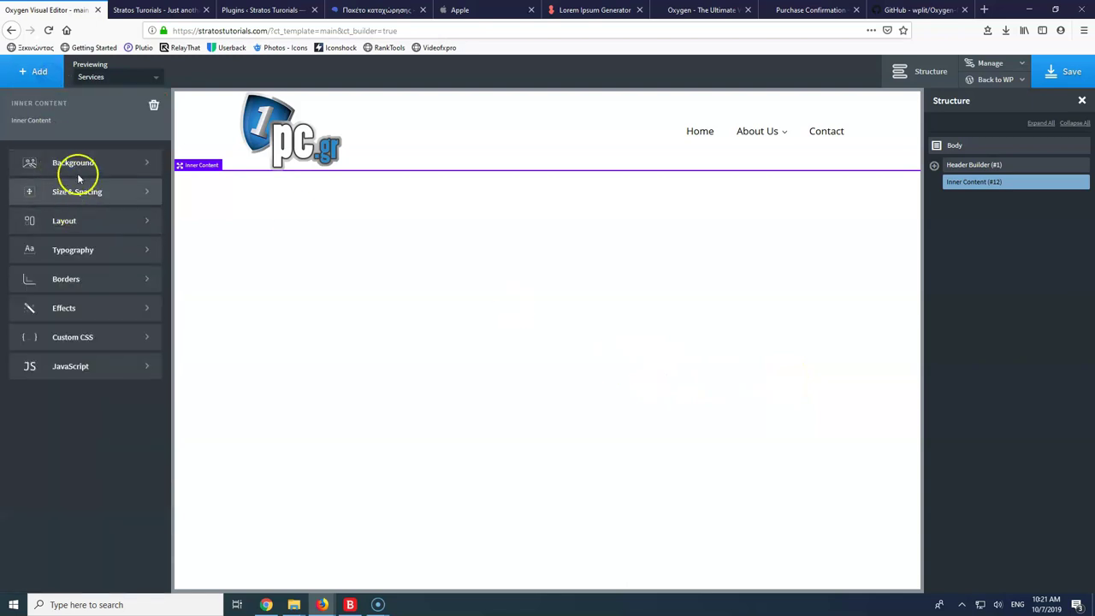
{"action": "left_click", "coordinate": [30, 73]}
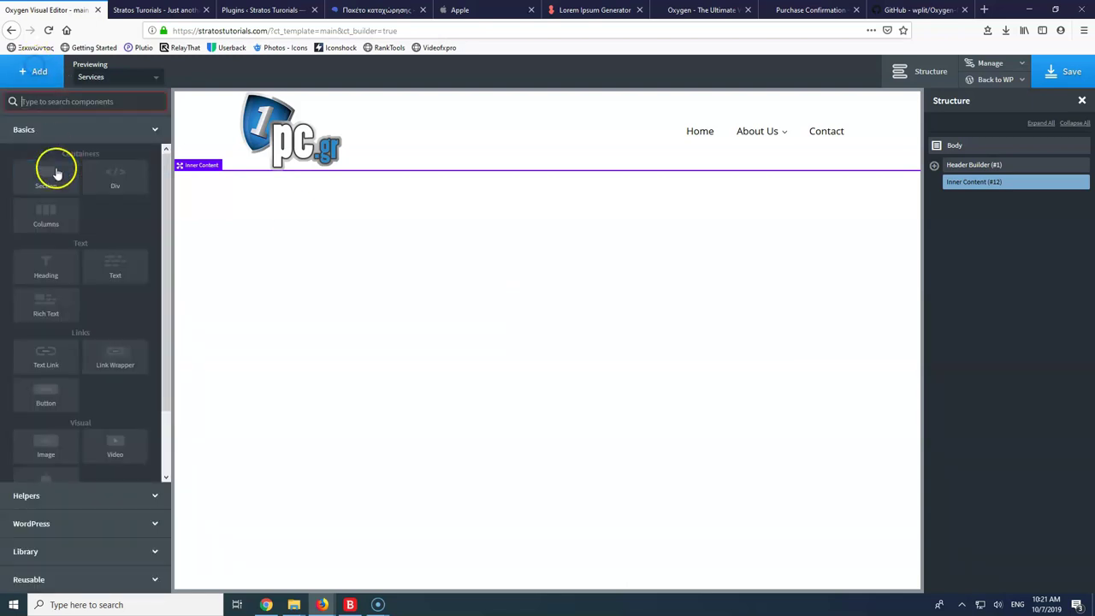
{"action": "left_click", "coordinate": [53, 178]}
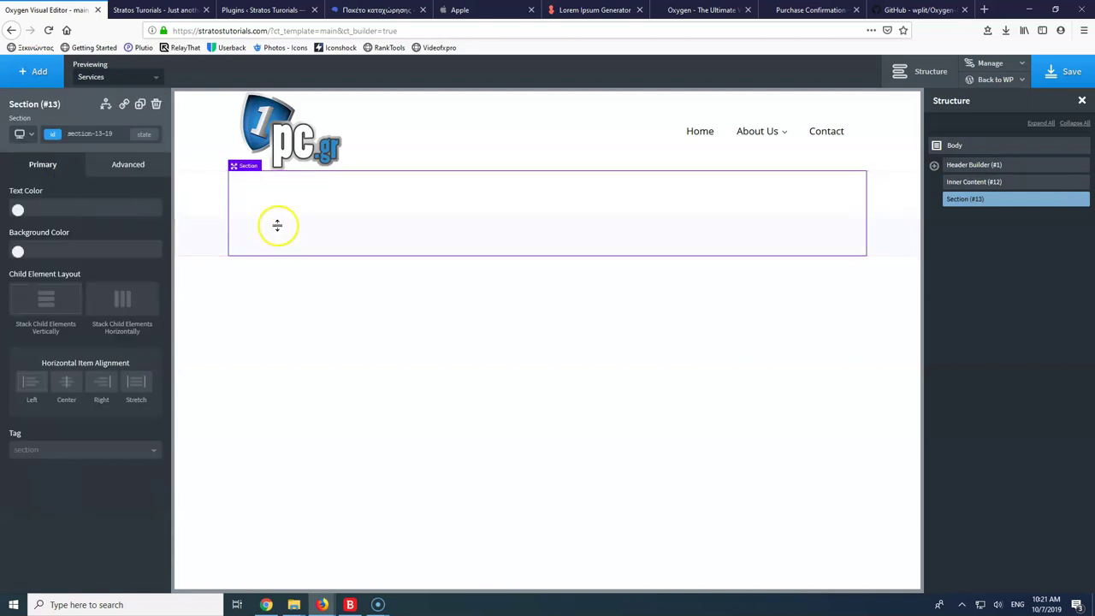
Preview the template with Sample Page and Privacy Policy, checking where the new section sits relative to the page content
{"action": "left_click", "coordinate": [130, 83]}
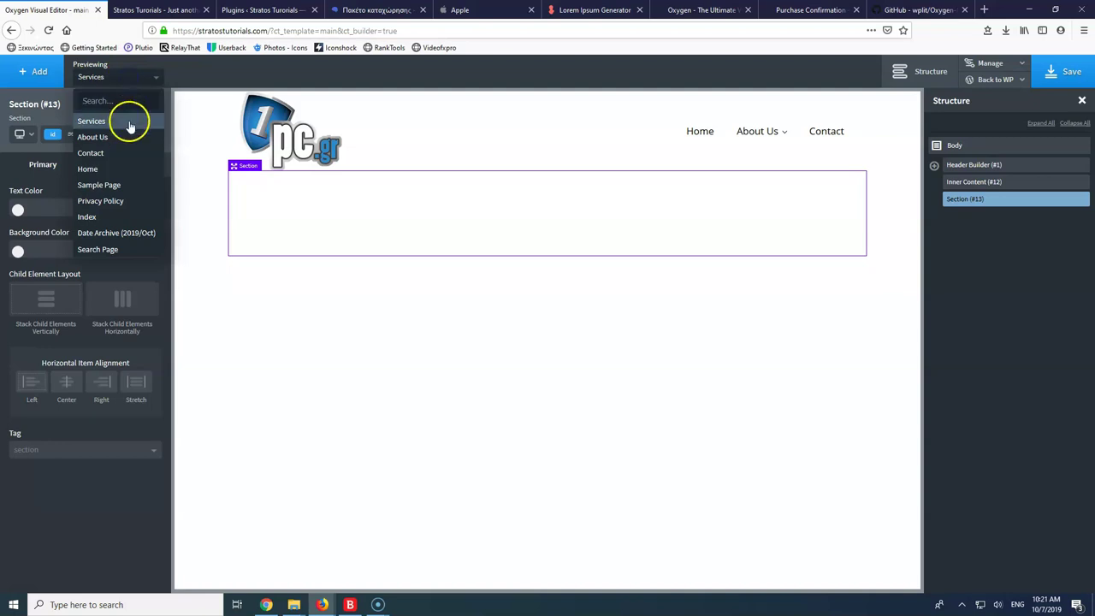
{"action": "left_click", "coordinate": [106, 190]}
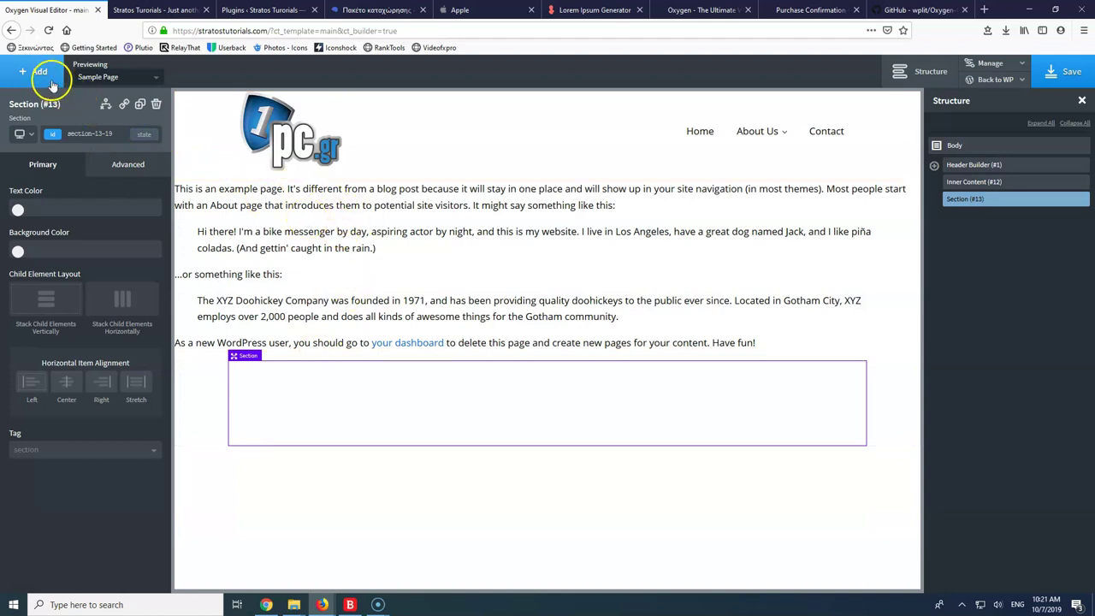
{"action": "left_click", "coordinate": [105, 78]}
{"action": "left_click", "coordinate": [113, 206]}
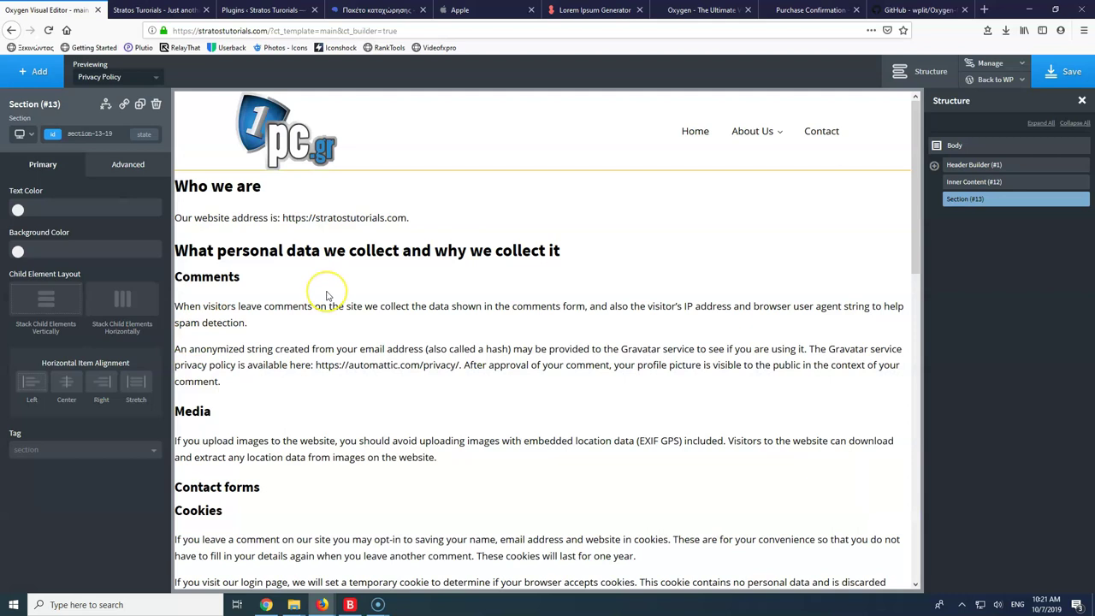
{"action": "scroll", "coordinate": [329, 298], "scroll_direction": "down", "scroll_amount": 15}
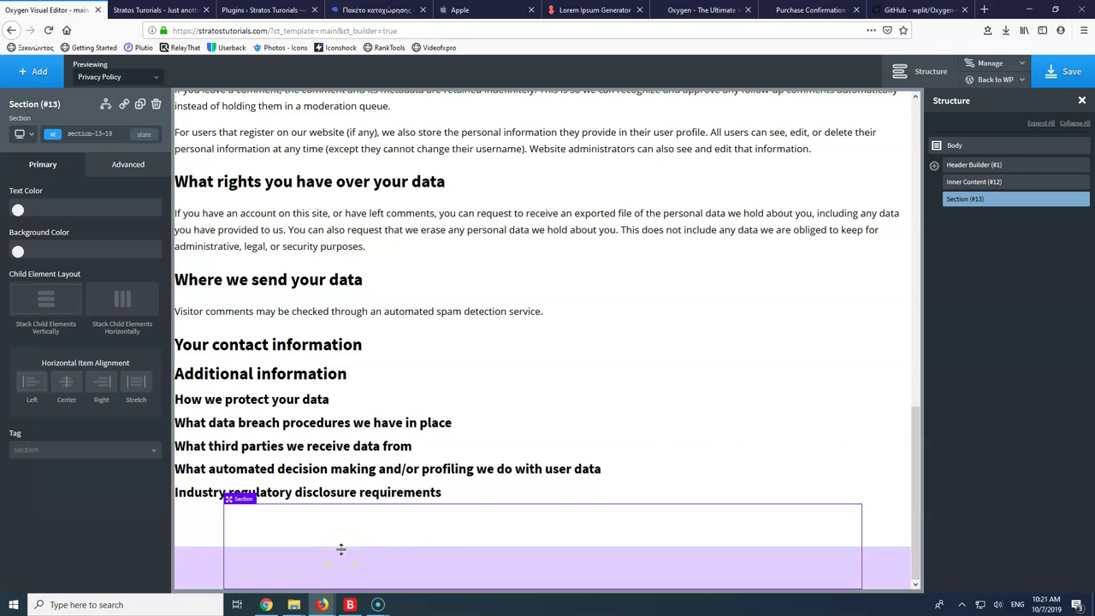
Set the new section's tag to footer and give it the dark grey background color #2d2d2d
{"action": "left_click", "coordinate": [78, 451]}
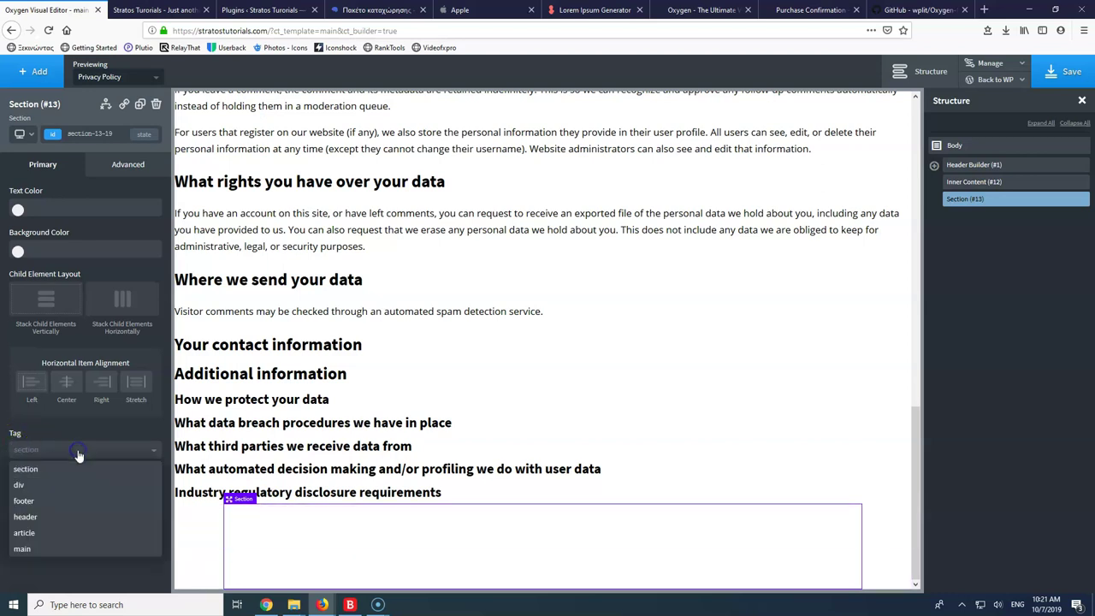
{"action": "left_click", "coordinate": [45, 502]}
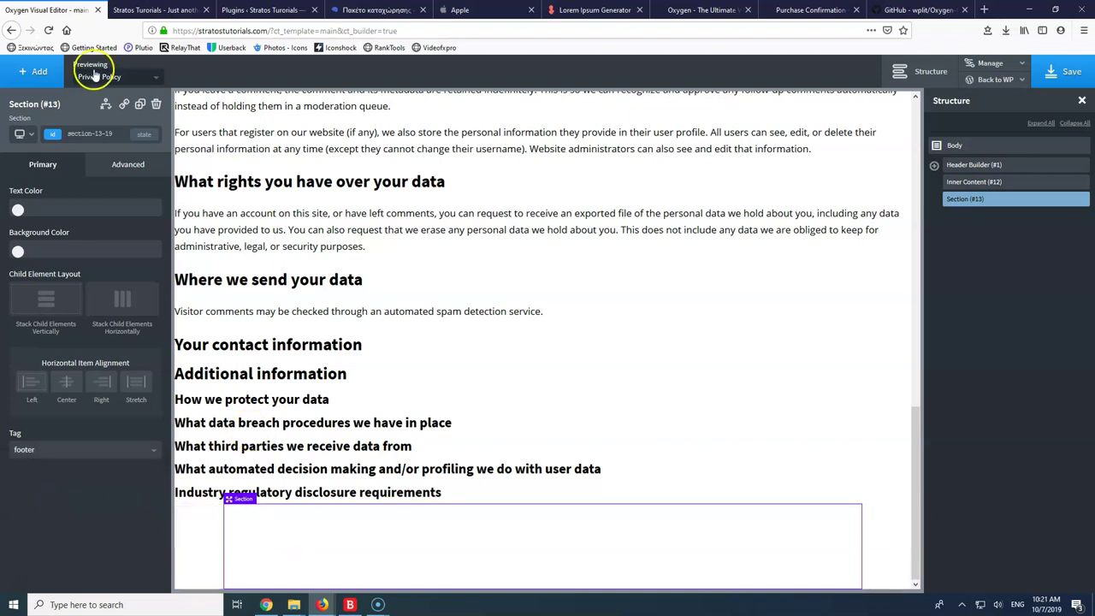
{"action": "left_click", "coordinate": [18, 250]}
{"action": "left_click_drag", "start_coordinate": [41, 301], "coordinate": [12, 330]}
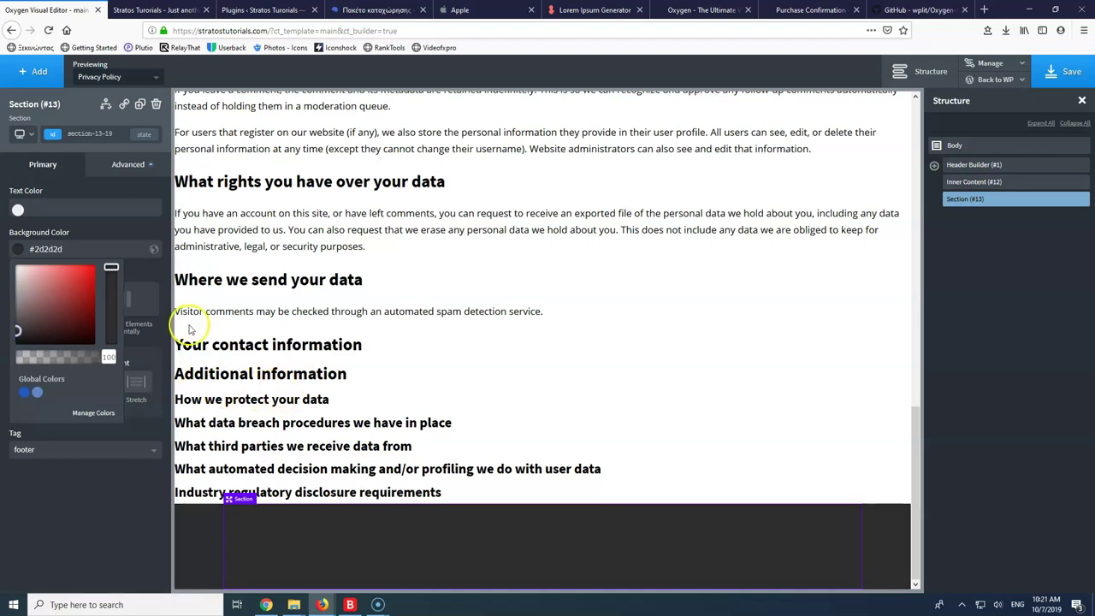
Add a Columns component inside the footer section with the 50 50 layout
{"action": "left_click", "coordinate": [34, 71]}
{"action": "left_click", "coordinate": [40, 224]}
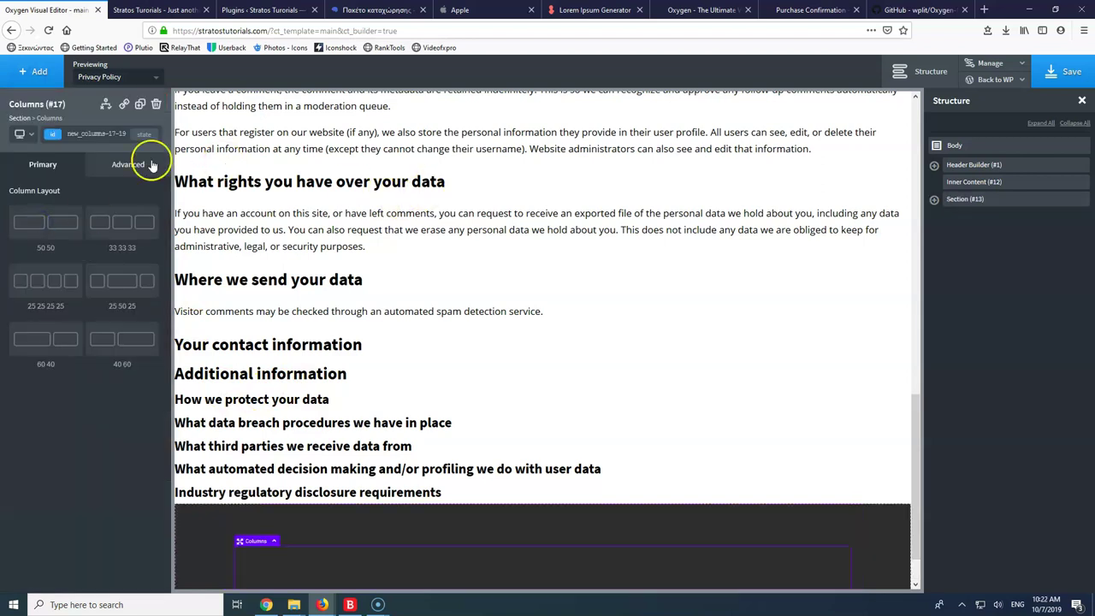
{"action": "left_click", "coordinate": [38, 226]}
{"action": "scroll", "coordinate": [403, 349], "scroll_direction": "down", "scroll_amount": 1}
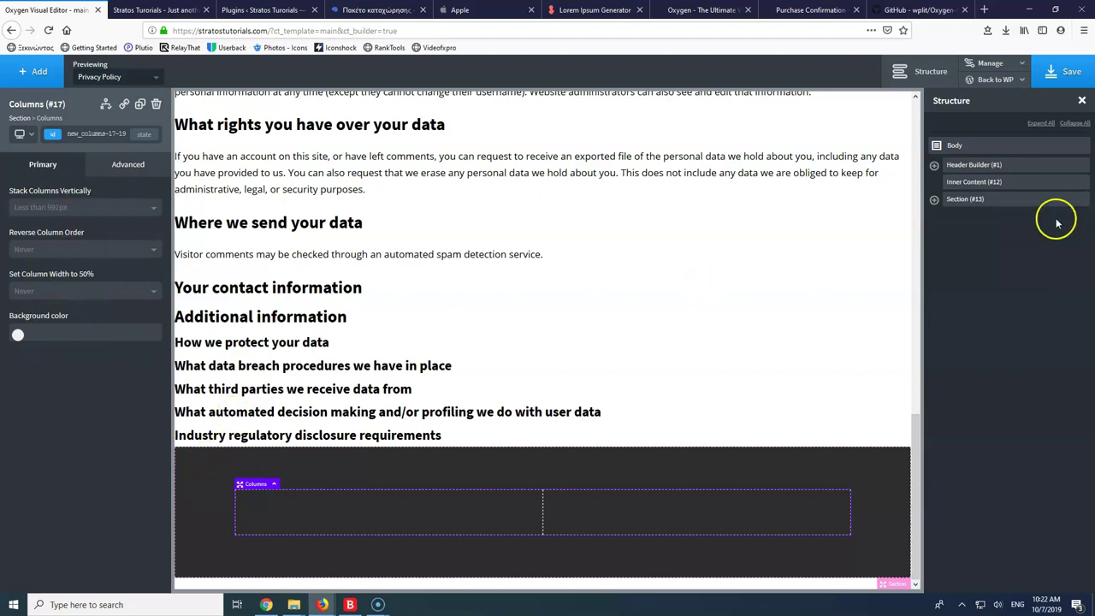
Add a Text component to the footer's first column and set its text color to #ffffff
{"action": "left_click", "coordinate": [267, 520]}
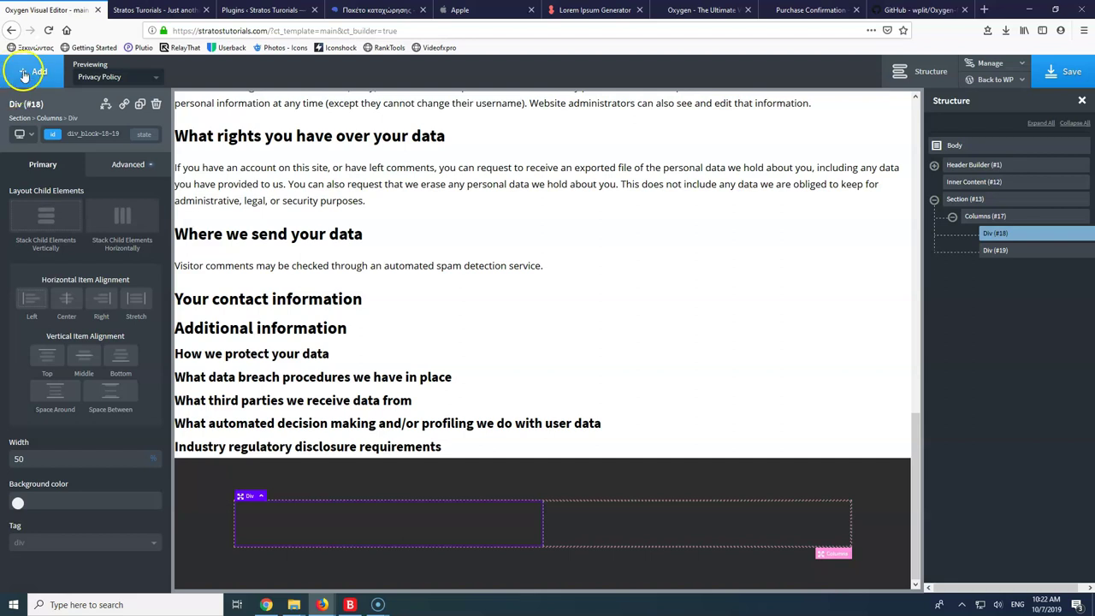
{"action": "left_click", "coordinate": [24, 75]}
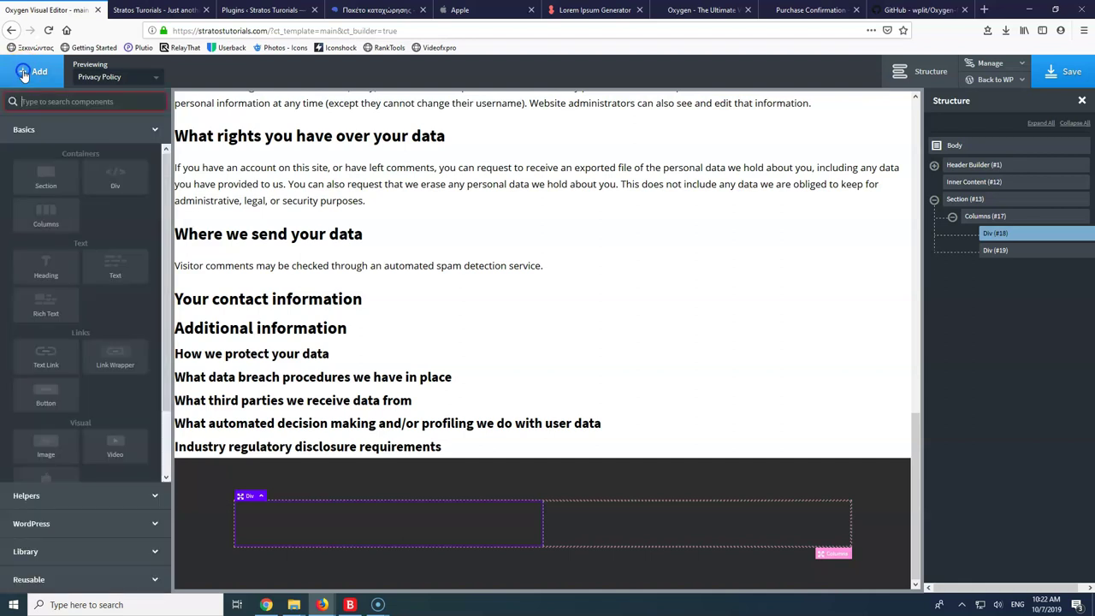
{"action": "left_click", "coordinate": [111, 272]}
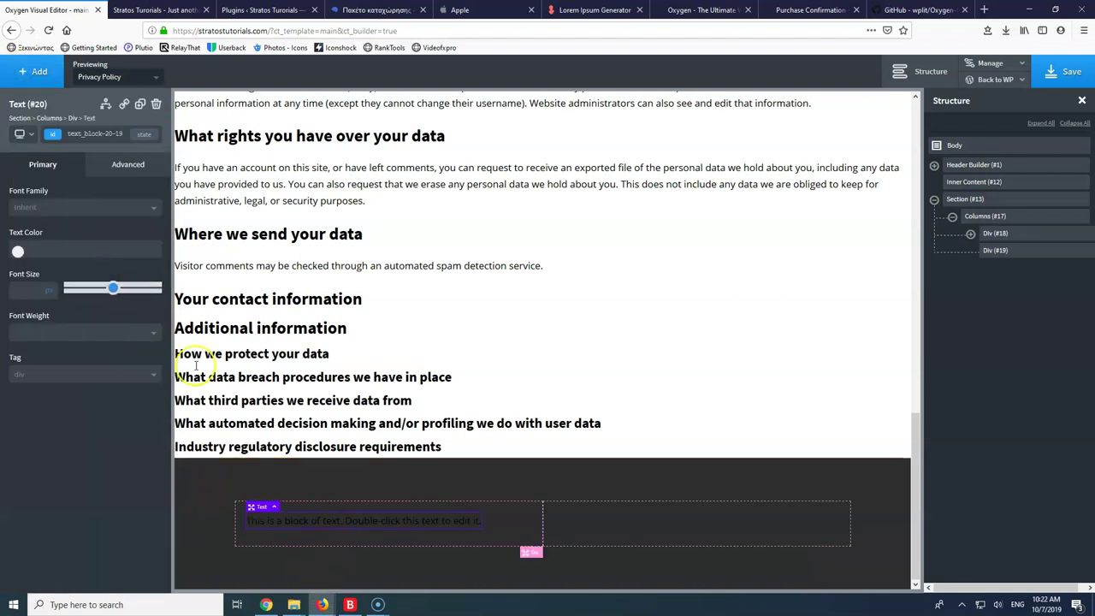
{"action": "left_click", "coordinate": [17, 253]}
{"action": "left_click", "coordinate": [14, 263]}
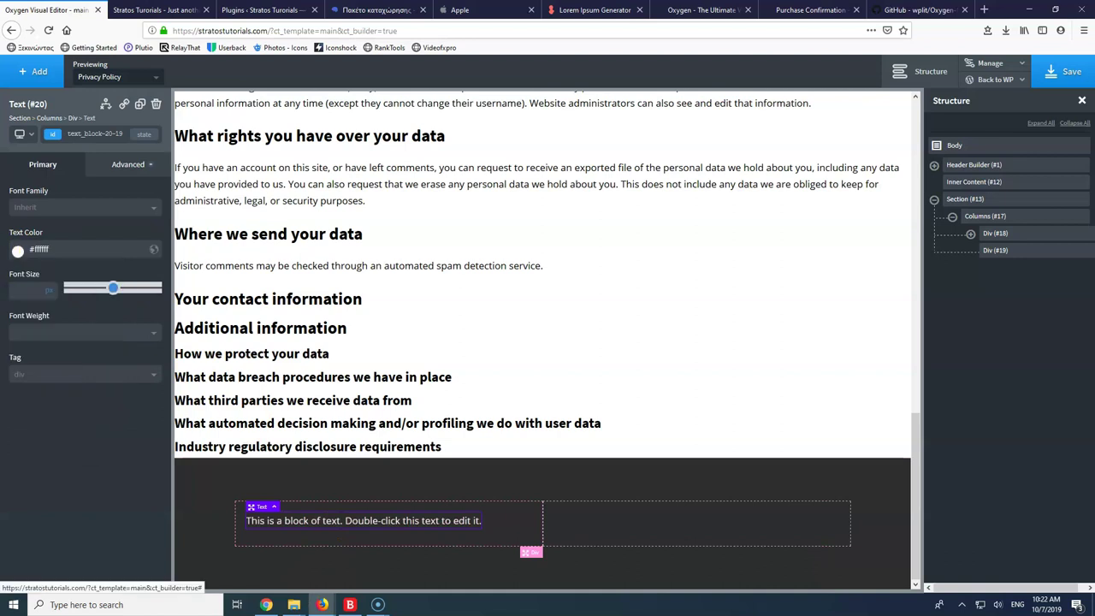
{"action": "left_click", "coordinate": [265, 538]}
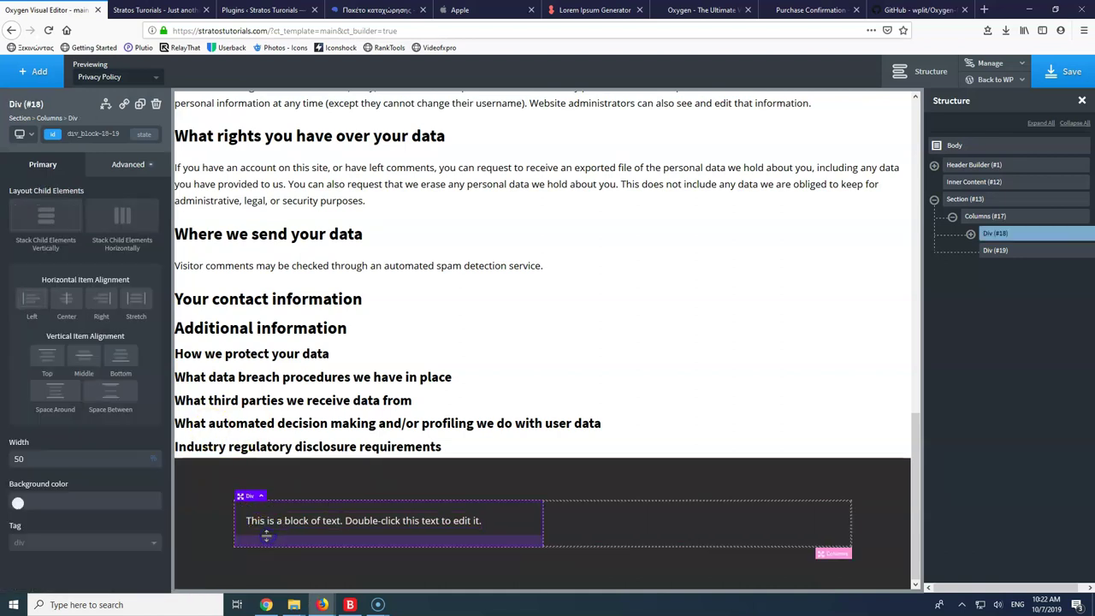
Preview the template with the Services page to check where the footer sits on an empty page
{"action": "left_click", "coordinate": [334, 393]}
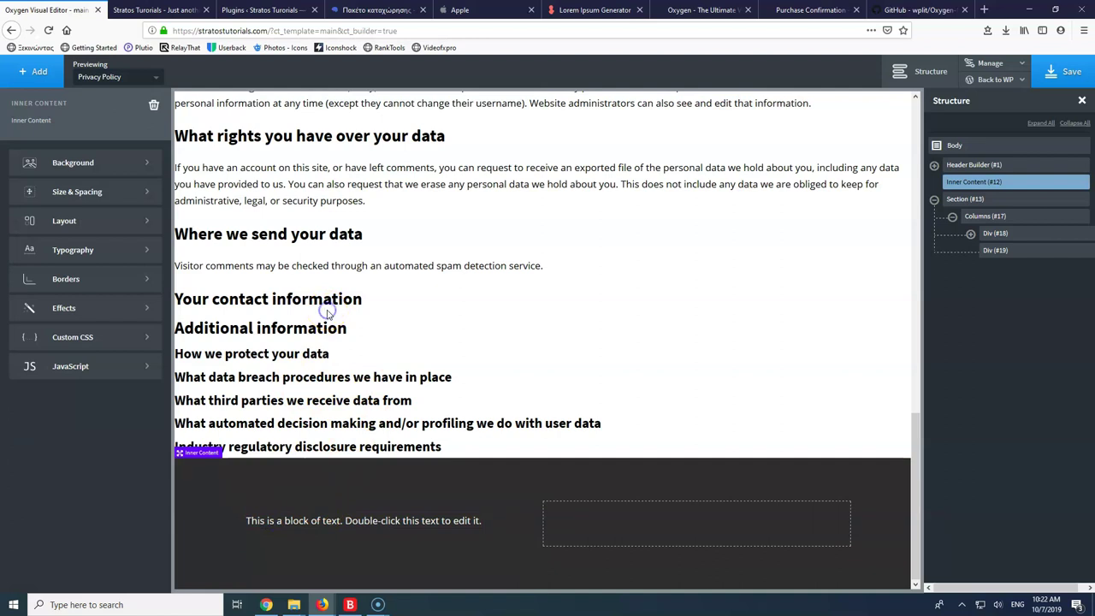
{"action": "left_click", "coordinate": [118, 82]}
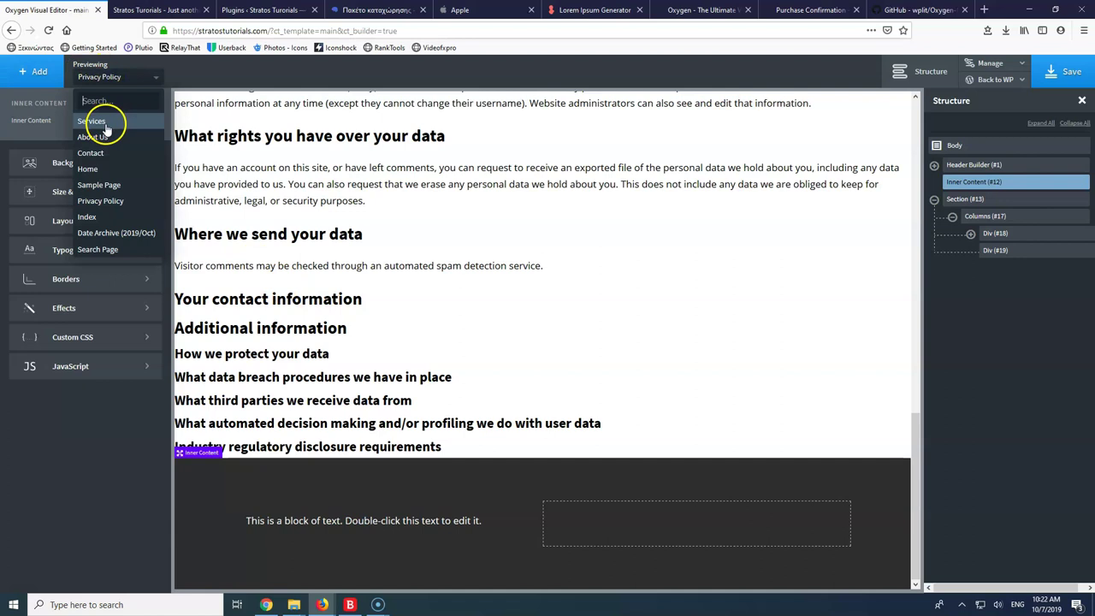
{"action": "left_click", "coordinate": [91, 122]}
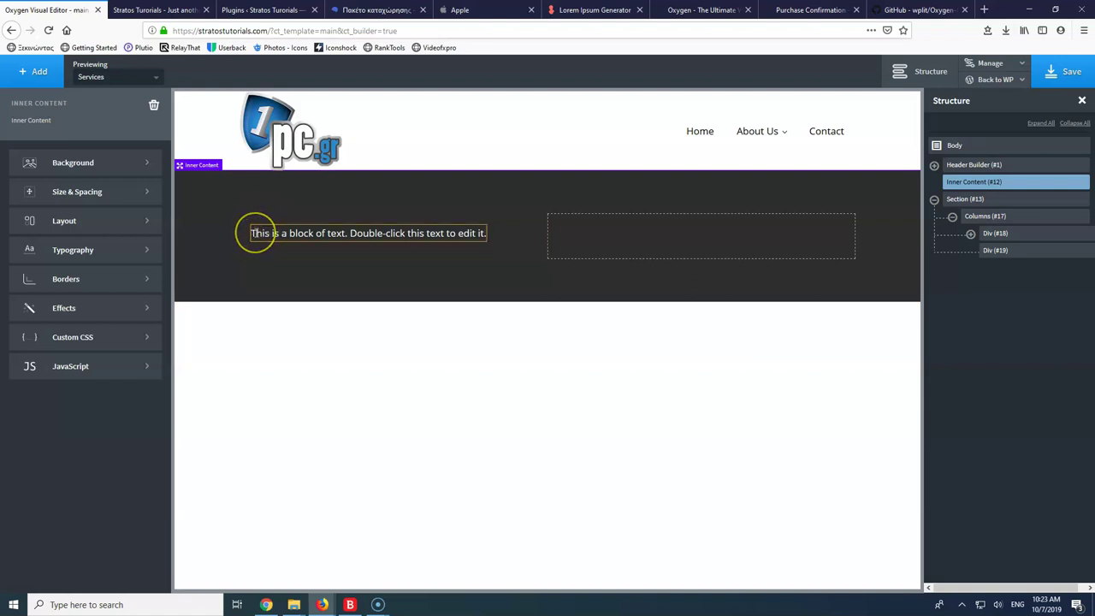
{"action": "left_click", "coordinate": [242, 237]}
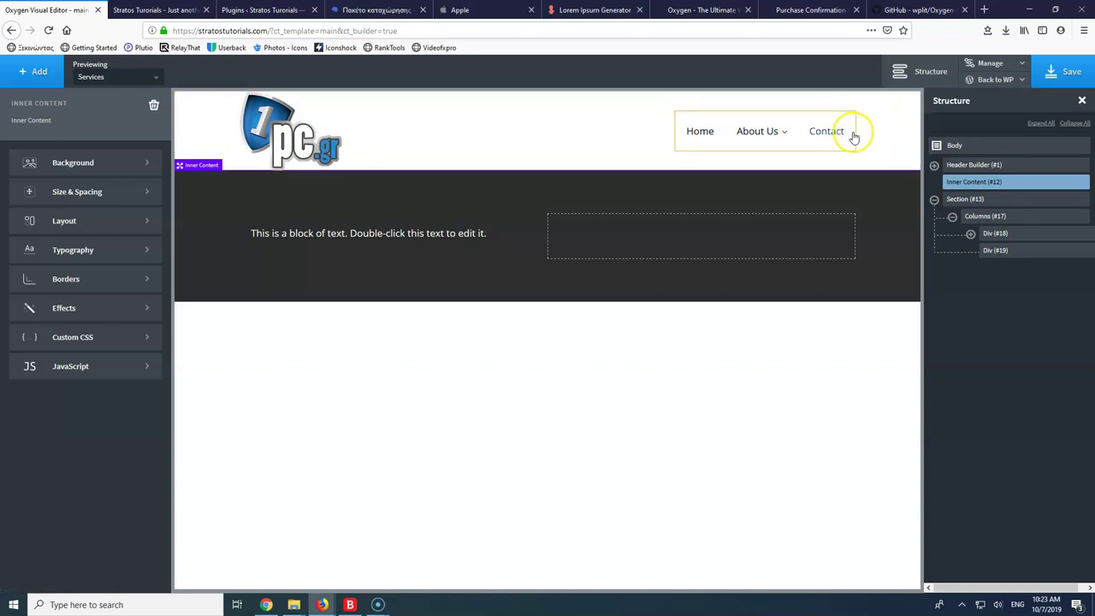
Set the left padding of the footer's Columns component to 0 px
{"action": "left_click", "coordinate": [249, 226]}
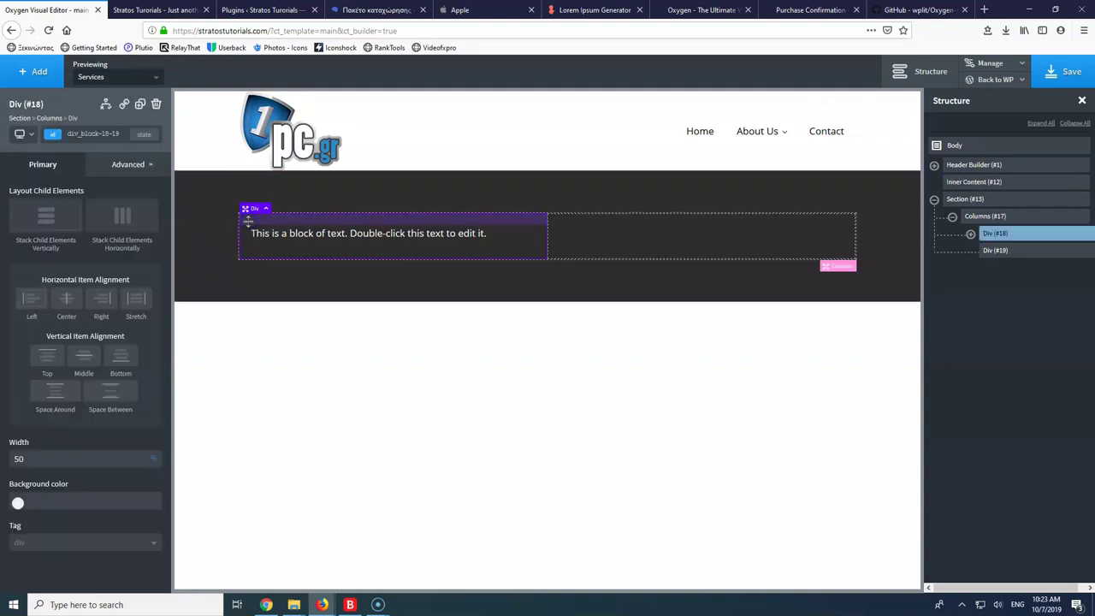
{"action": "left_click", "coordinate": [967, 199]}
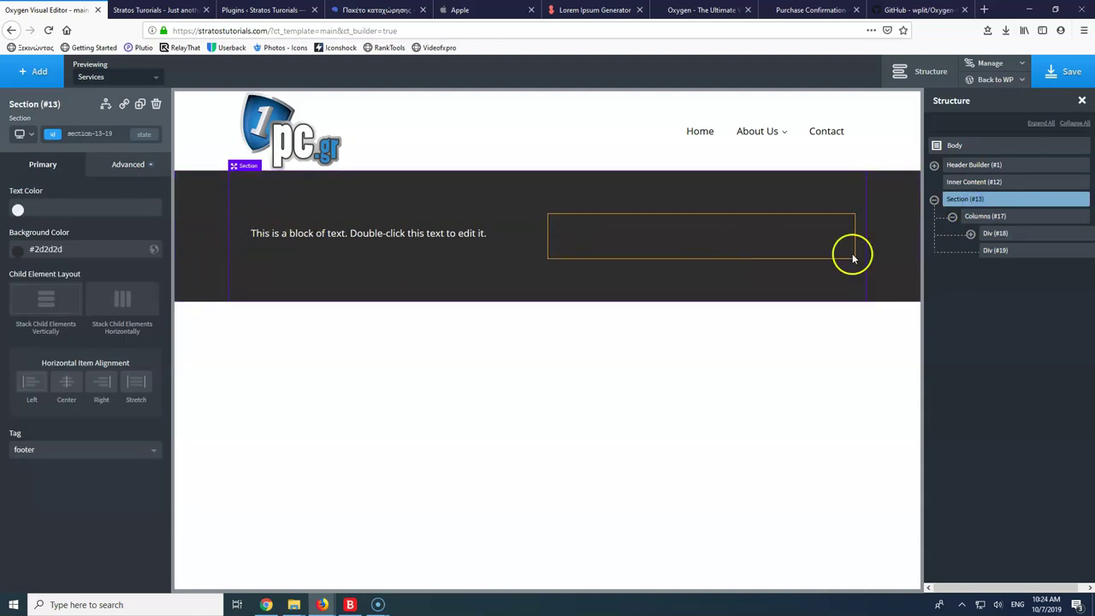
{"action": "left_click", "coordinate": [985, 217]}
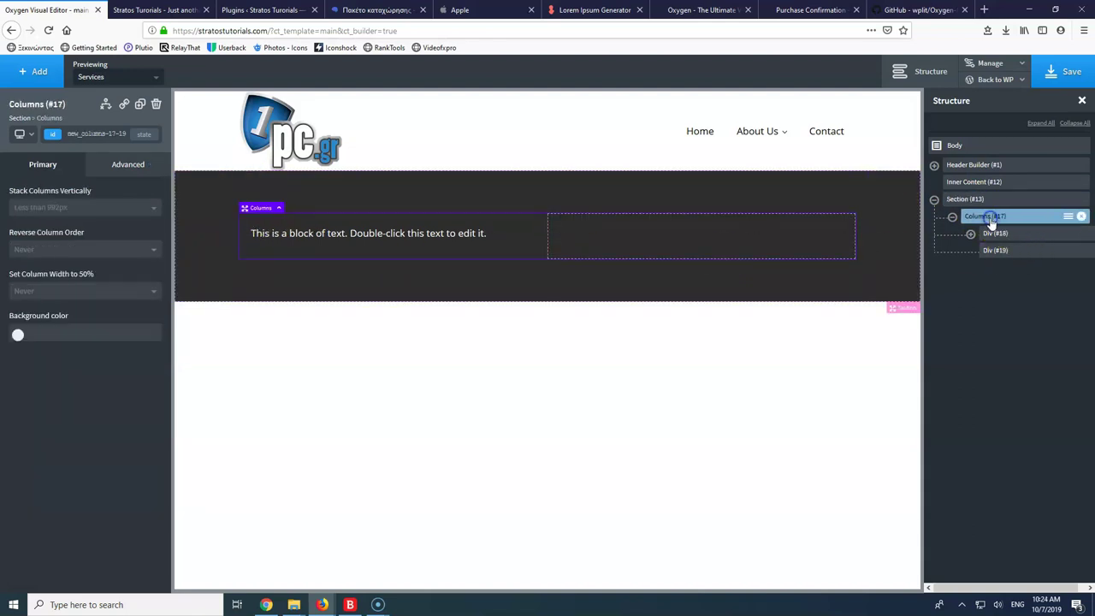
{"action": "left_click", "coordinate": [127, 166]}
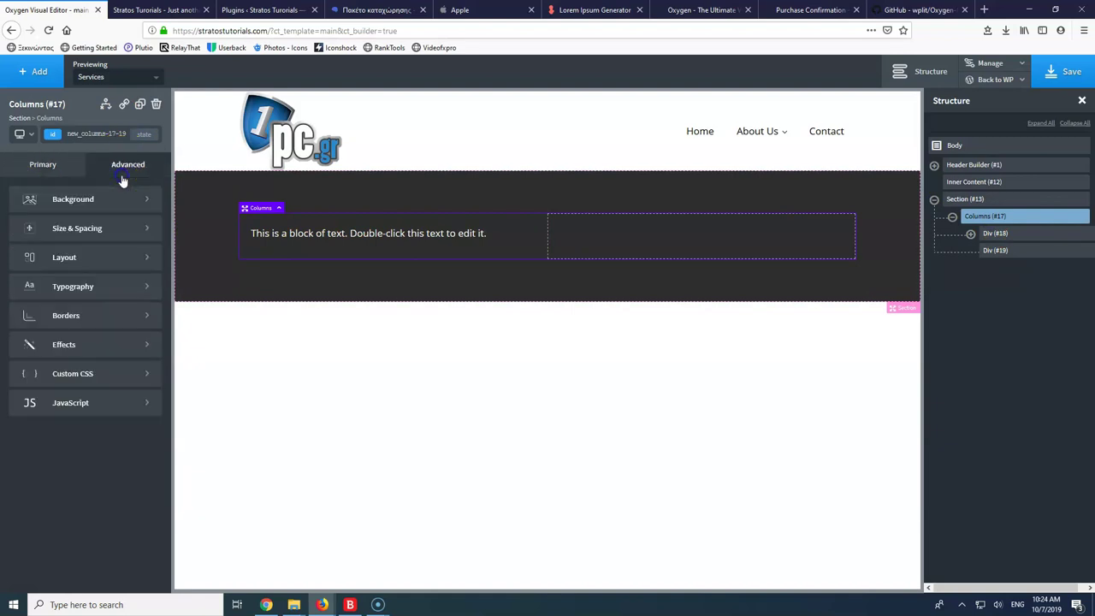
{"action": "left_click", "coordinate": [76, 229]}
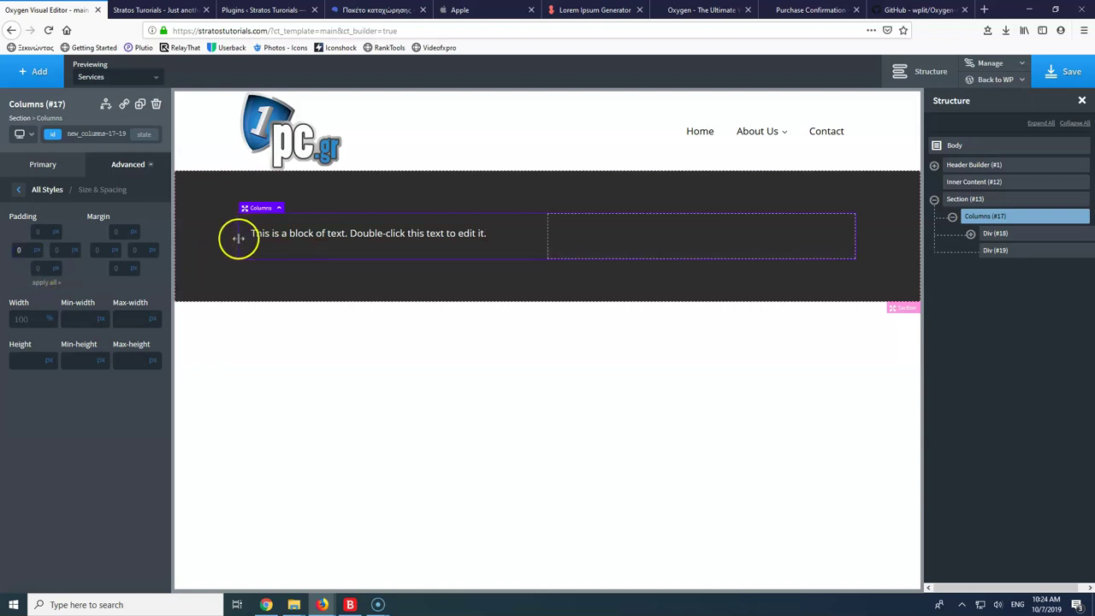
Set the left padding of the footer's first column div to 0 px, aligning its text with the logo
{"action": "left_click", "coordinate": [993, 236]}
{"action": "left_click", "coordinate": [121, 163]}
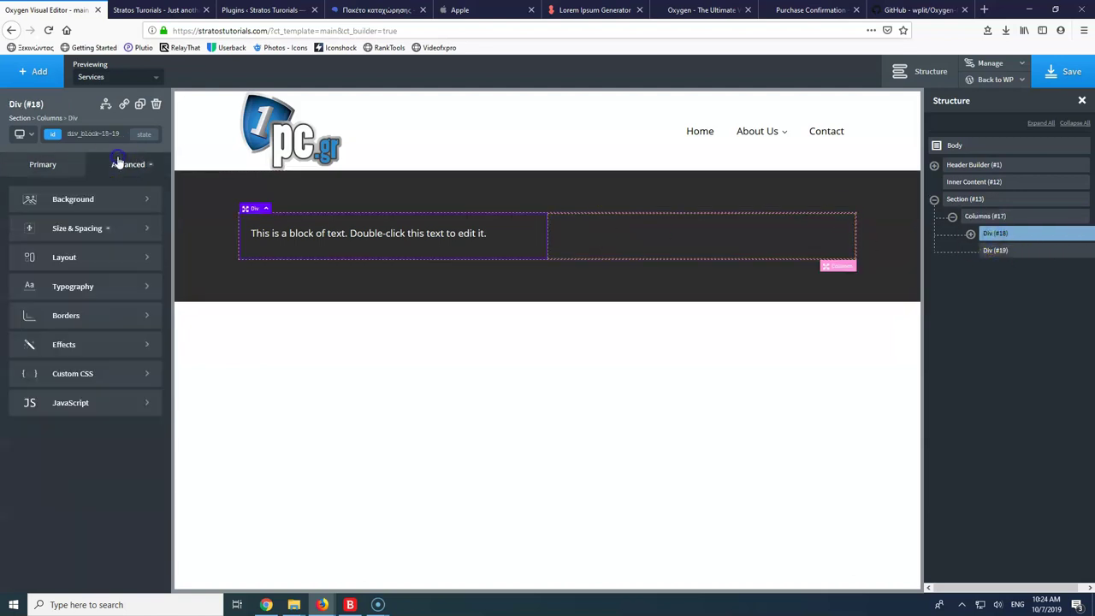
{"action": "left_click", "coordinate": [84, 228]}
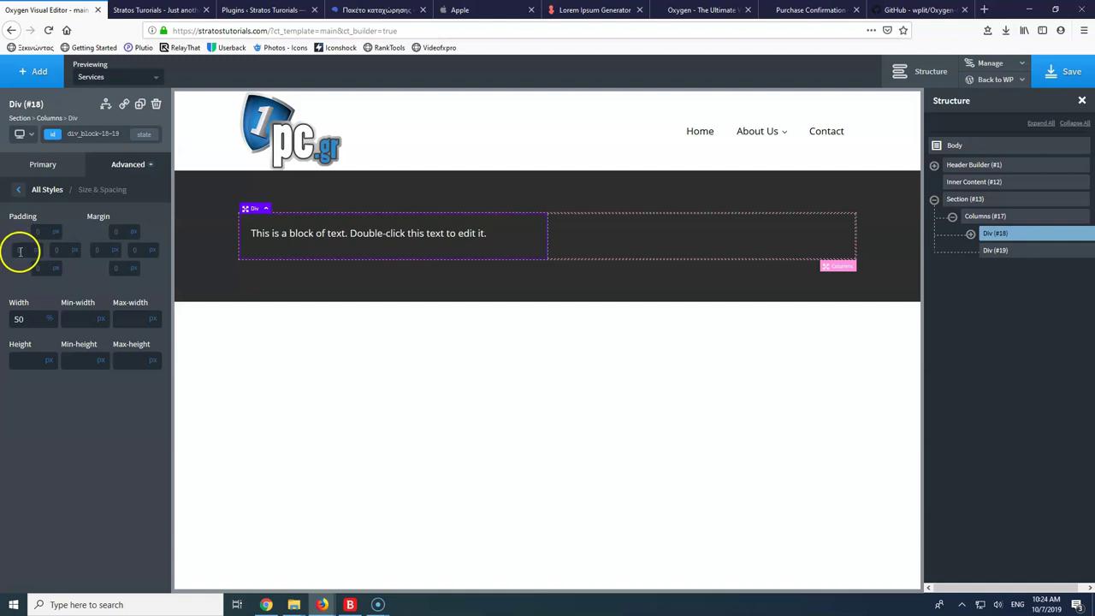
{"action": "left_click", "coordinate": [20, 250]}
{"action": "type", "text": "0"}
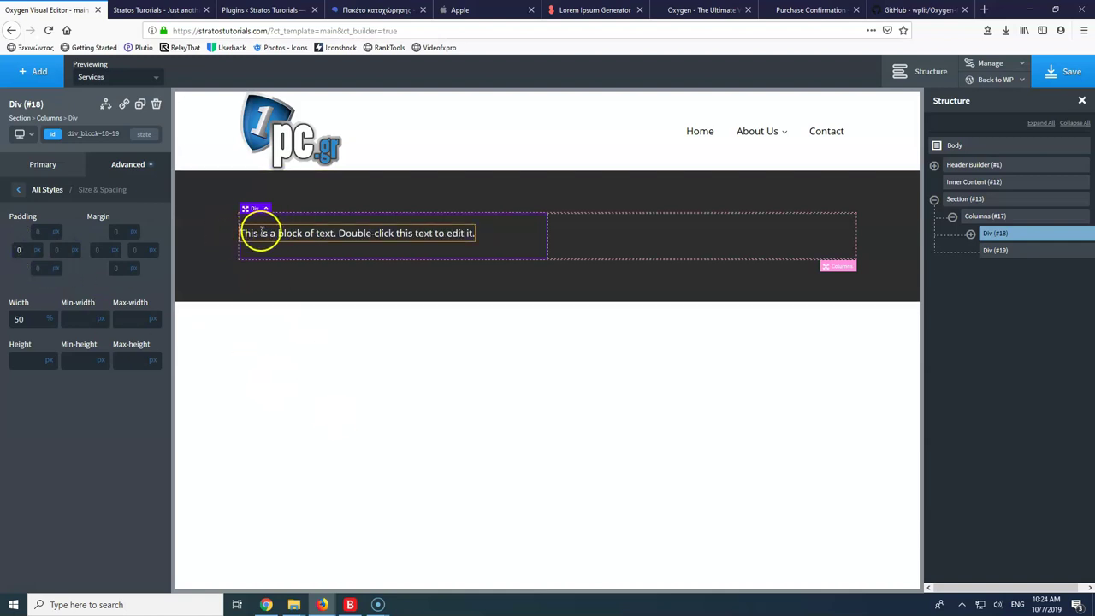
{"action": "mouse_move", "coordinate": [240, 233]}
{"action": "left_mouse_down"}
{"action": "mouse_move", "coordinate": [257, 206]}
{"action": "mouse_move", "coordinate": [245, 220]}
{"action": "left_mouse_up"}
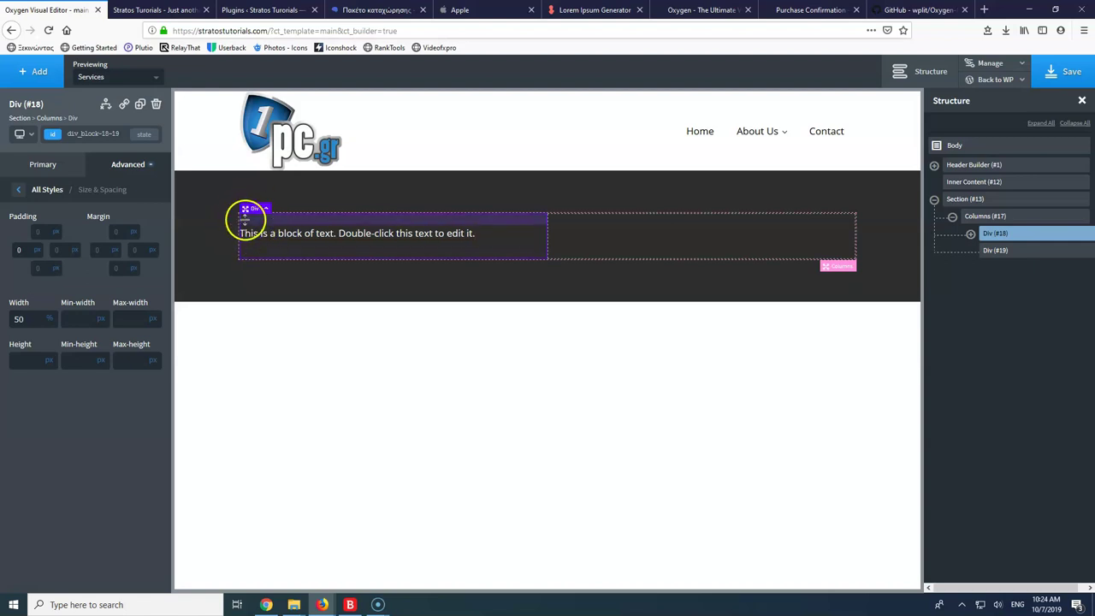
Preview the template with Privacy Policy and look through the long page content
{"action": "left_click", "coordinate": [129, 76]}
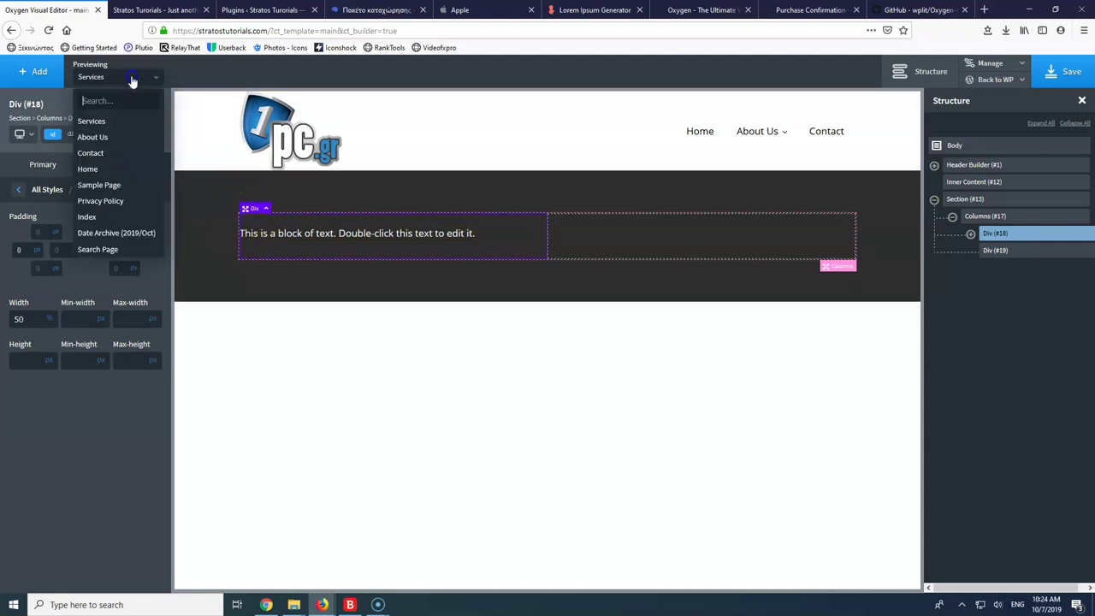
{"action": "left_click", "coordinate": [111, 200]}
{"action": "scroll", "coordinate": [335, 282], "scroll_direction": "down", "scroll_amount": 10}
{"action": "scroll", "coordinate": [334, 286], "scroll_direction": "up", "scroll_amount": 15}
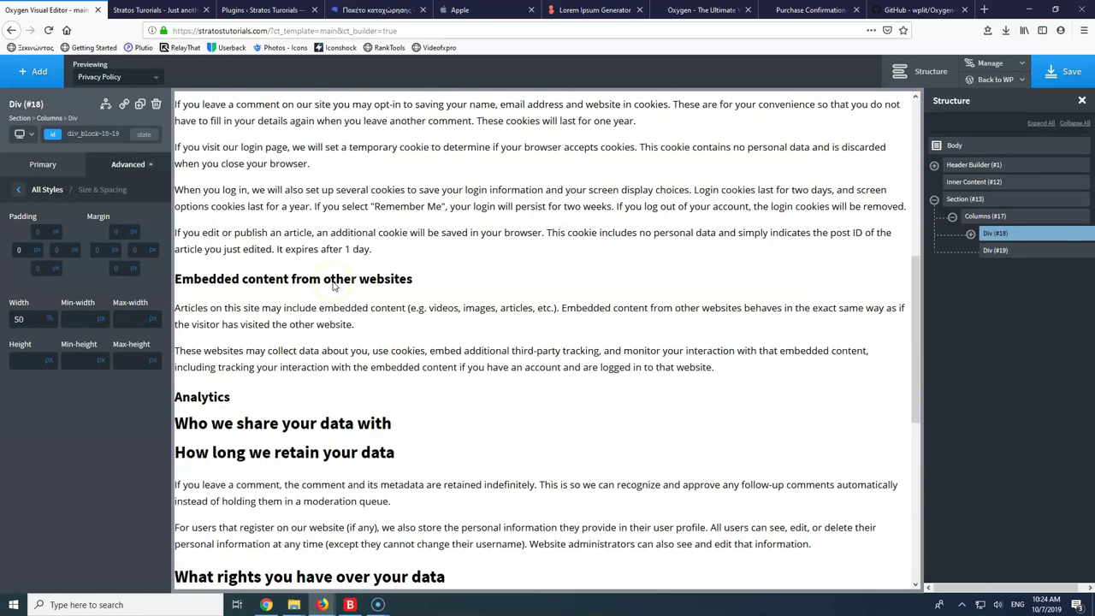
Set the Inner Content's minimum height to 70 vh
{"action": "left_click", "coordinate": [950, 183]}
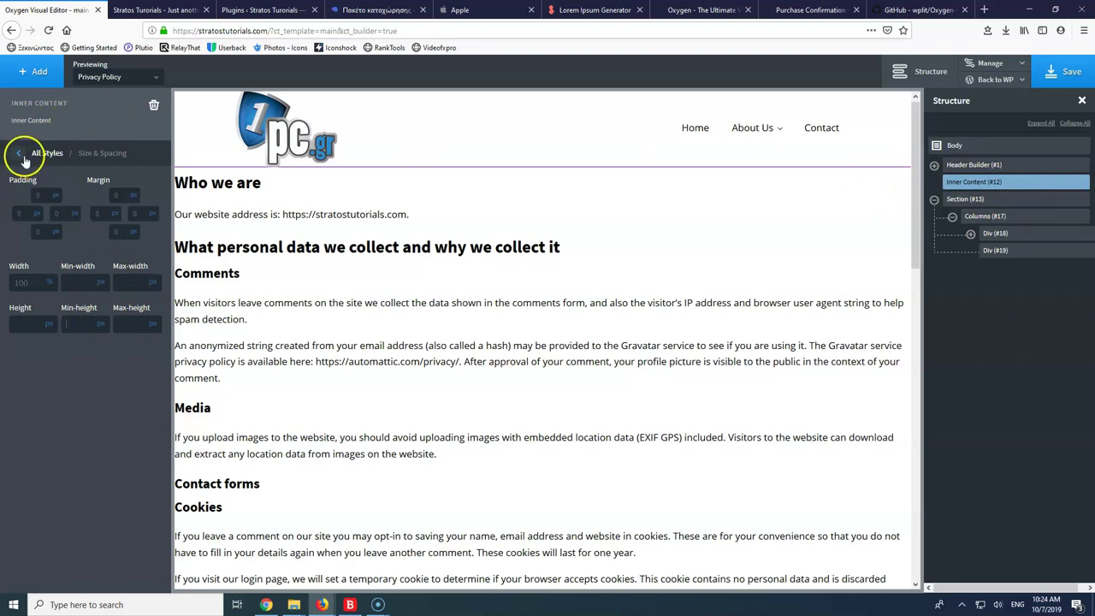
{"action": "left_click", "coordinate": [19, 154]}
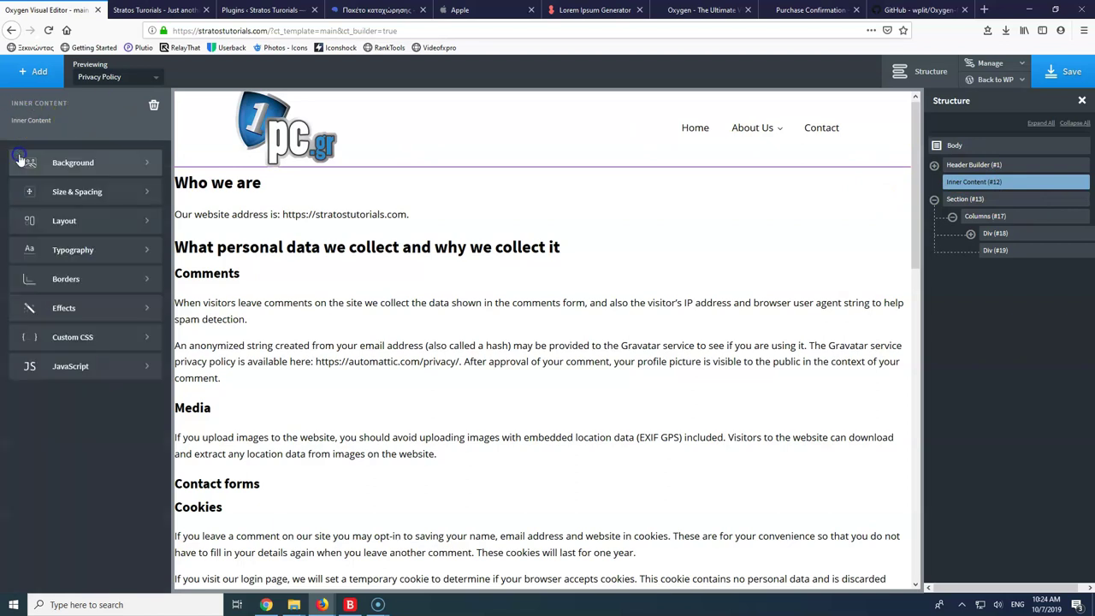
{"action": "left_click", "coordinate": [86, 191]}
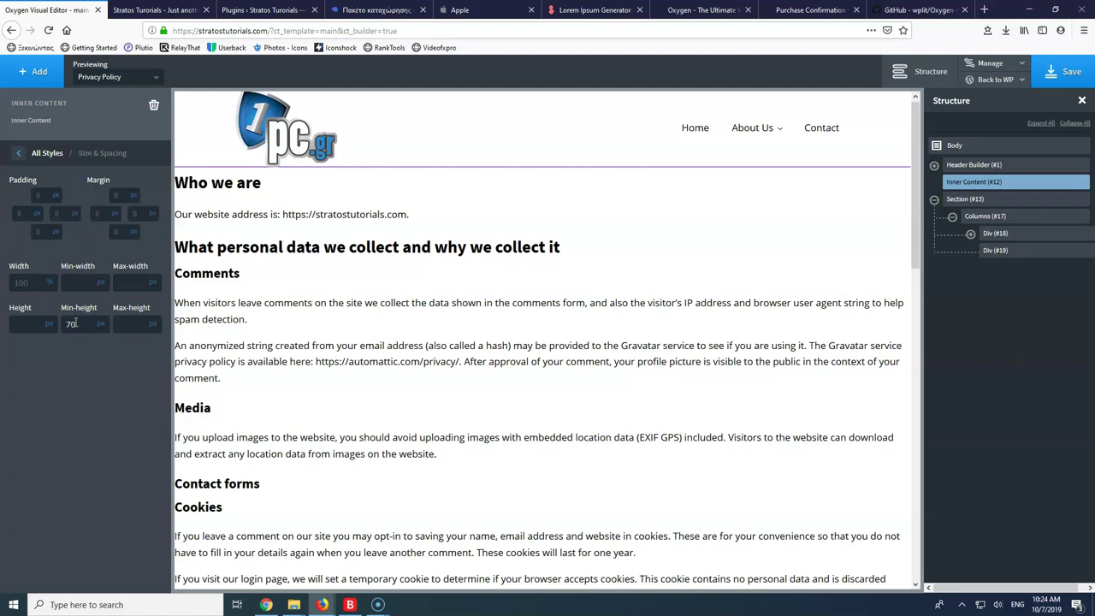
{"action": "left_click", "coordinate": [100, 324]}
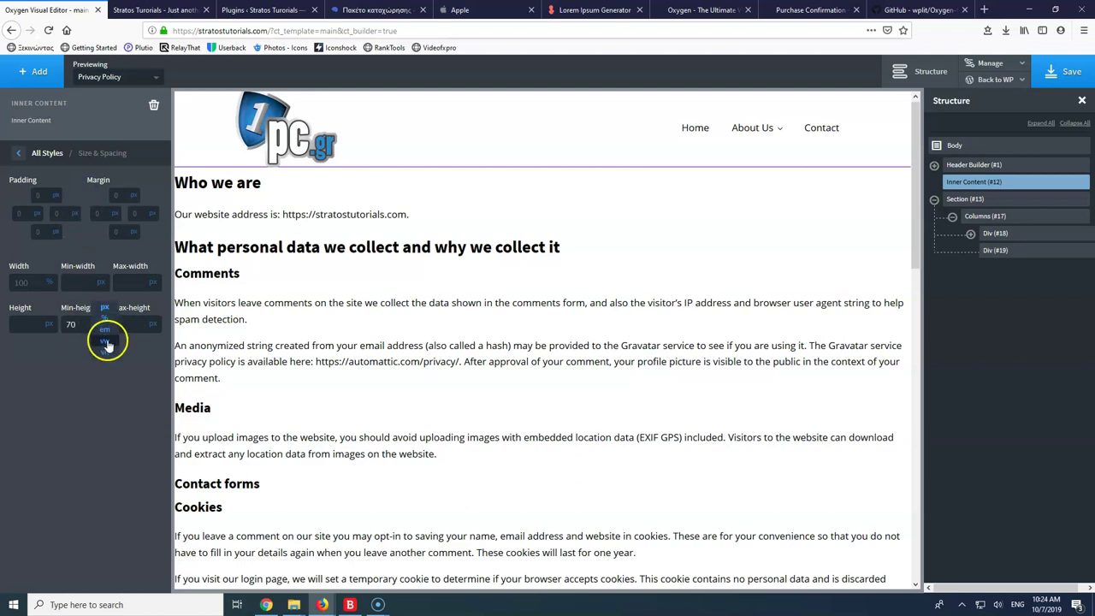
{"action": "left_click", "coordinate": [109, 353]}
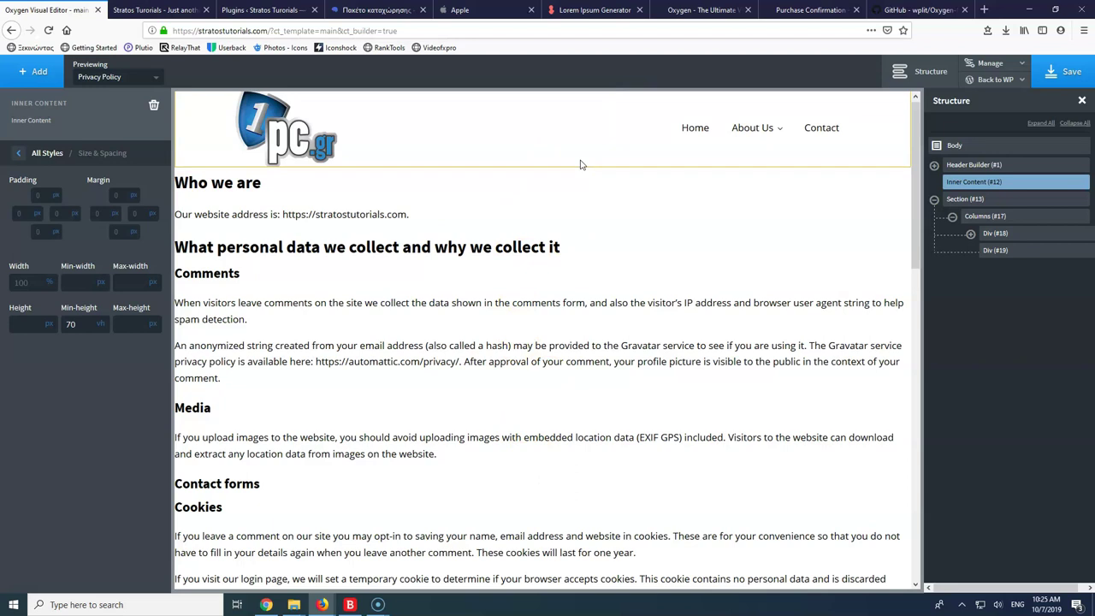
Preview the template with the Services page and lower the Inner Content's minimum height to 65 vh
{"action": "left_click", "coordinate": [124, 79]}
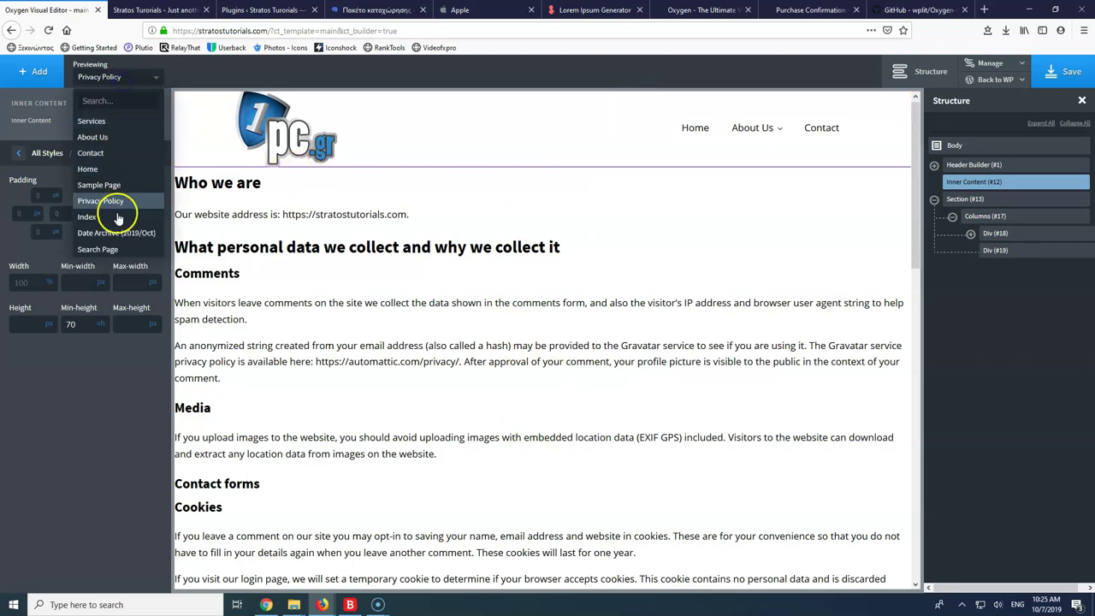
{"action": "left_click", "coordinate": [96, 121]}
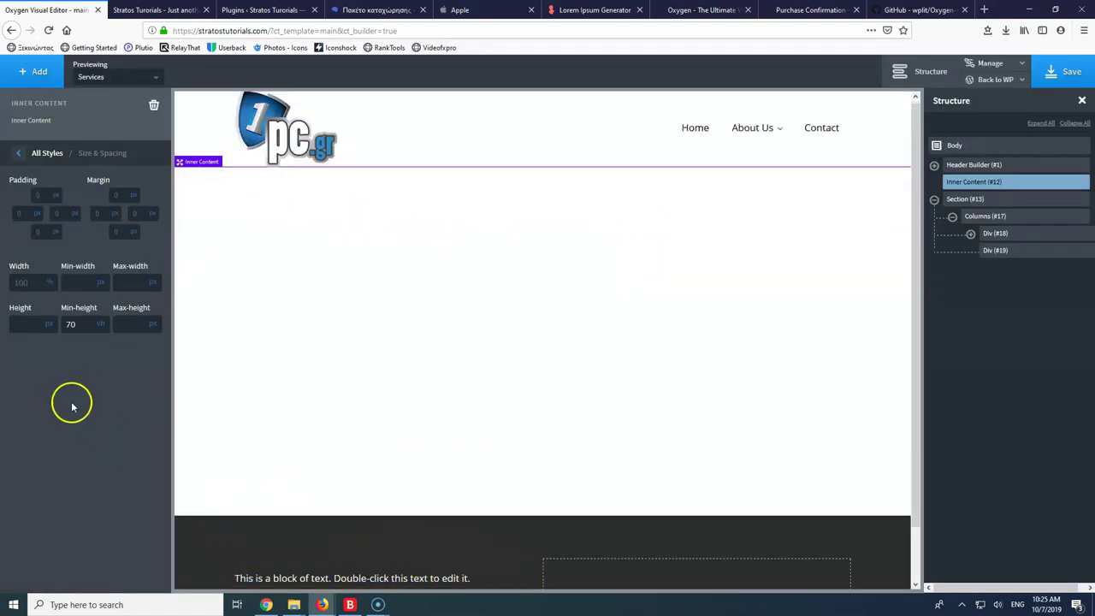
{"action": "double_click", "coordinate": [80, 324]}
{"action": "type", "text": "68"}
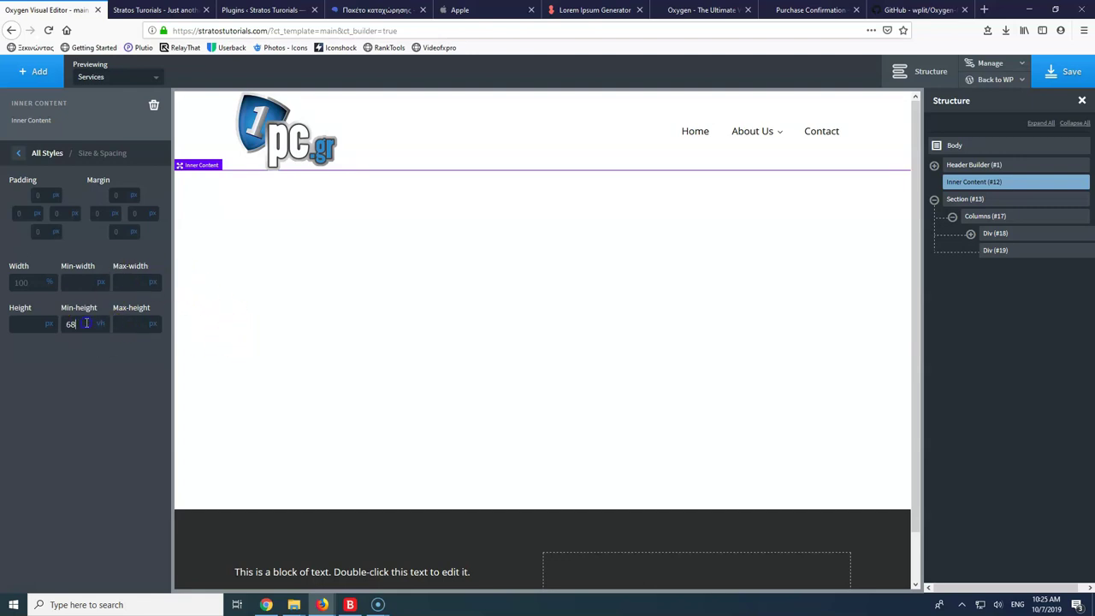
{"action": "type", "text": "65"}
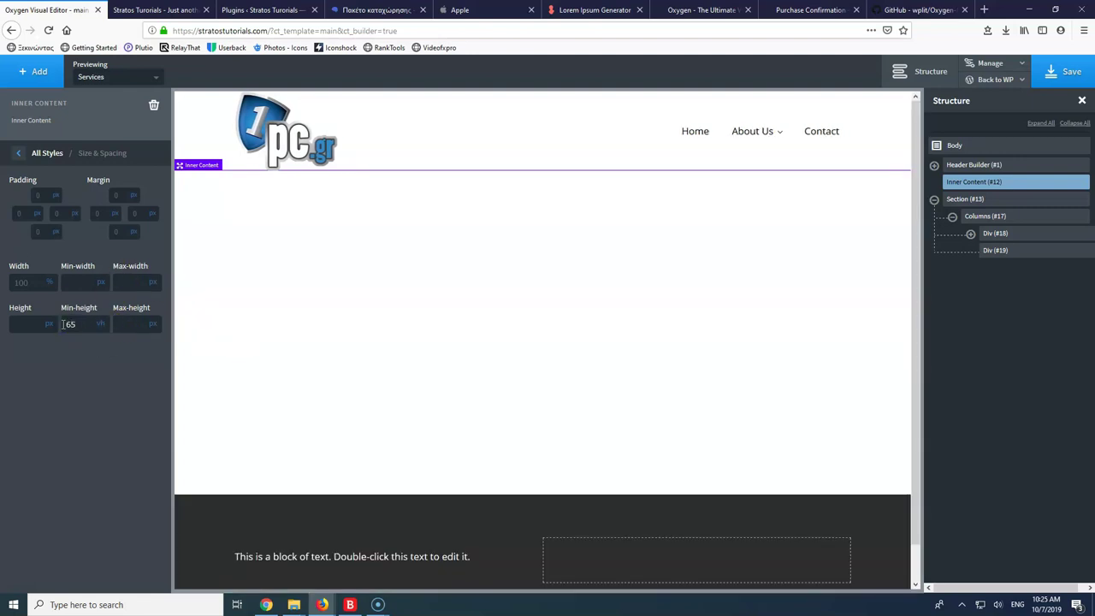
Reduce the footer section's top and bottom padding on the canvas, leaving only a narrow band around its columns
{"action": "left_click", "coordinate": [404, 518]}
{"action": "left_click_drag", "start_coordinate": [442, 504], "coordinate": [442, 474]}
{"action": "mouse_move", "coordinate": [435, 526]}
{"action": "left_mouse_down"}
{"action": "mouse_move", "coordinate": [435, 577]}
{"action": "mouse_move", "coordinate": [440, 544]}
{"action": "left_mouse_up"}
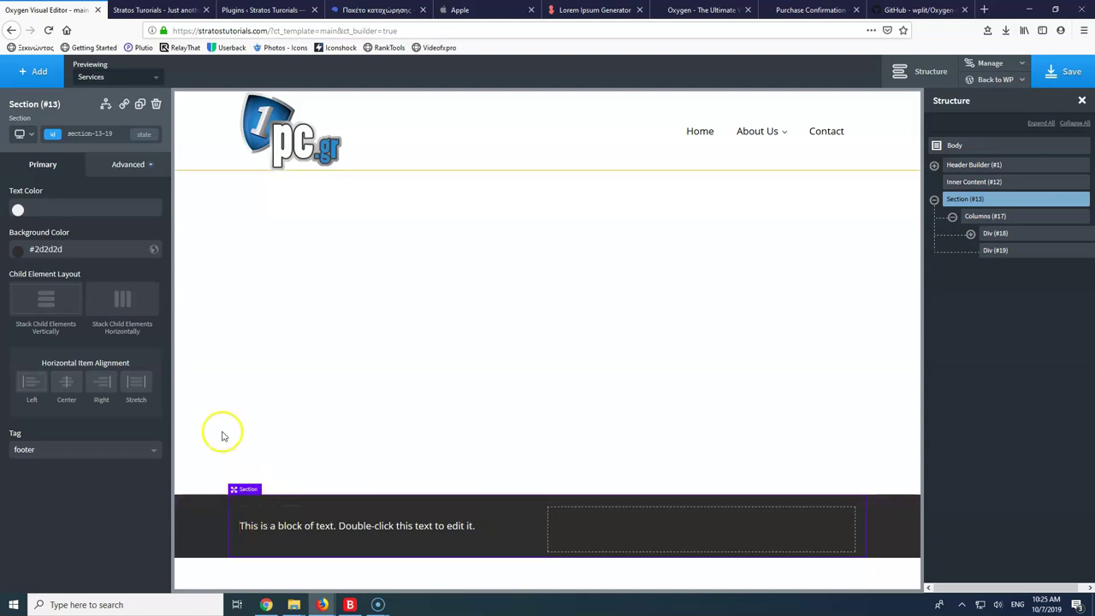
Raise the Inner Content's minimum height to 72 vh and save the template
{"action": "left_click", "coordinate": [964, 181]}
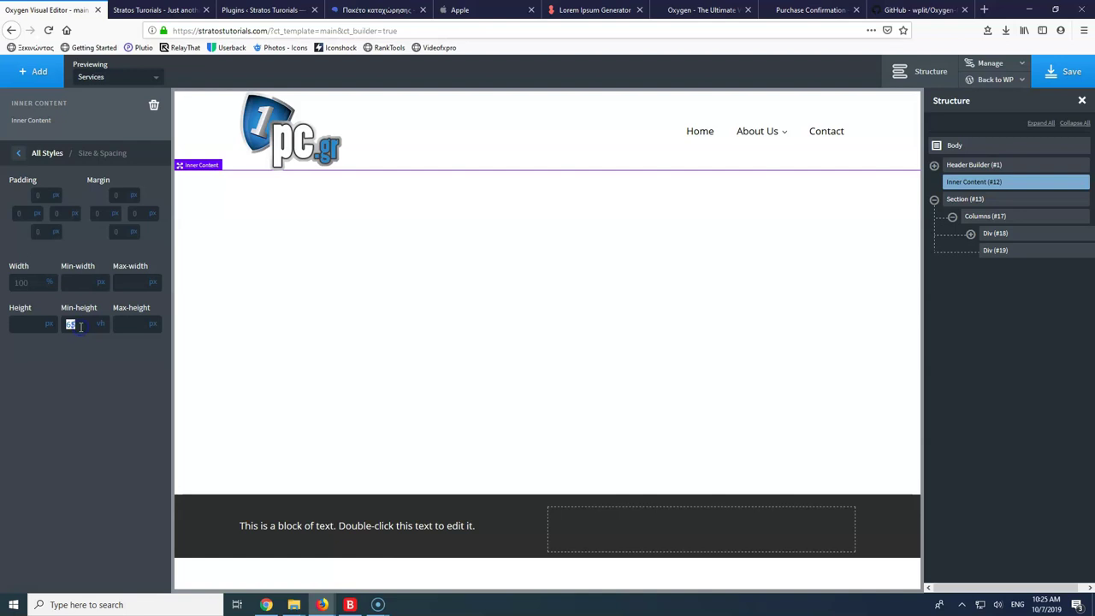
{"action": "type", "text": "70"}
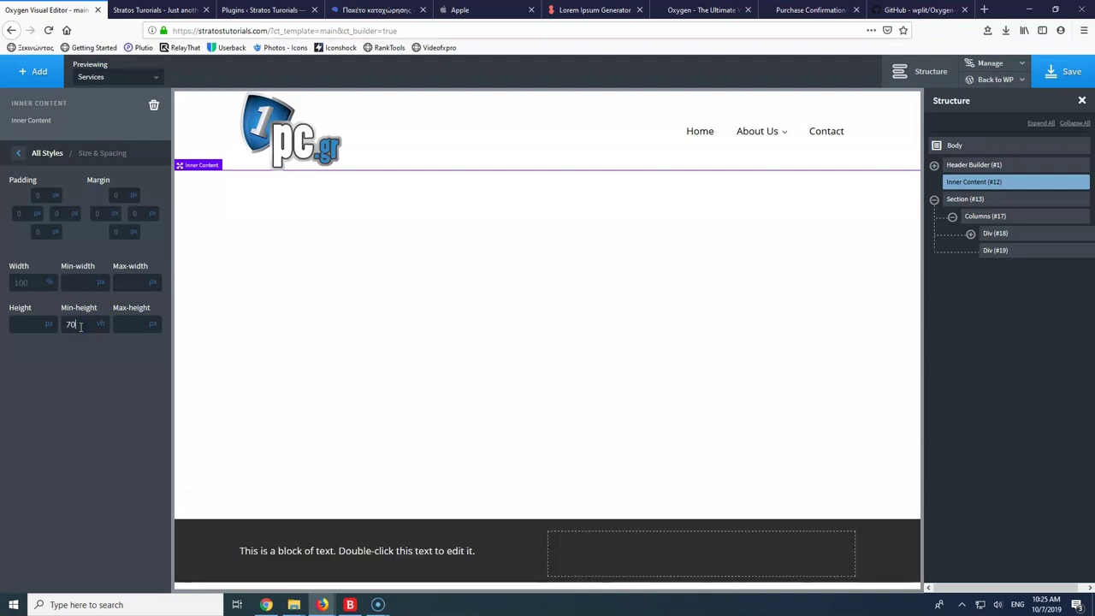
{"action": "type", "text": "72"}
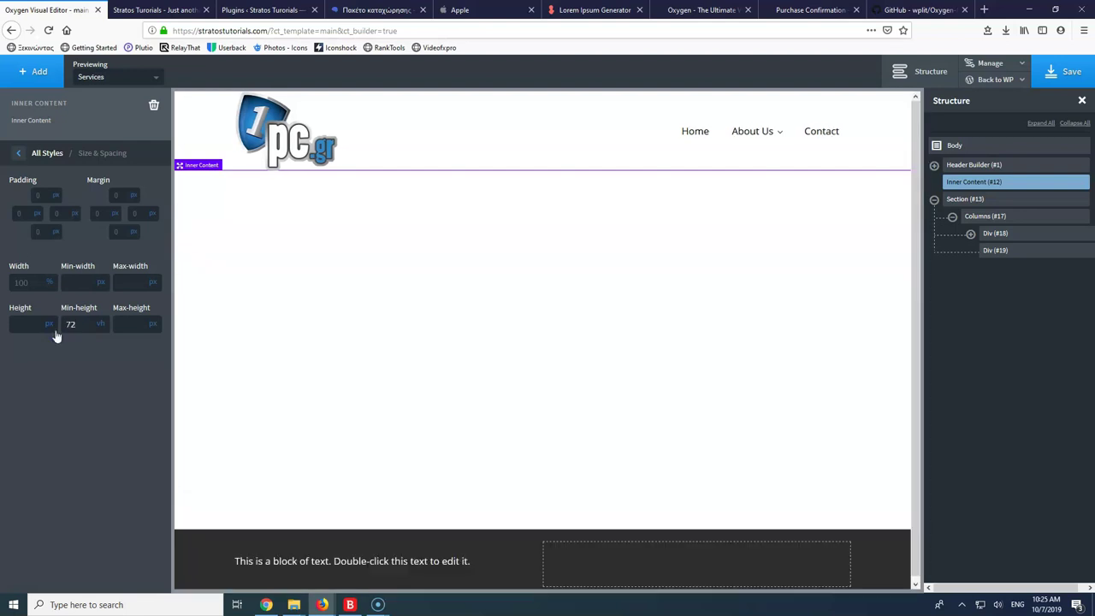
{"action": "left_click", "coordinate": [1079, 73]}
Inspect the settings of the footer's Columns element and its empty second column
{"action": "left_click", "coordinate": [1016, 252]}
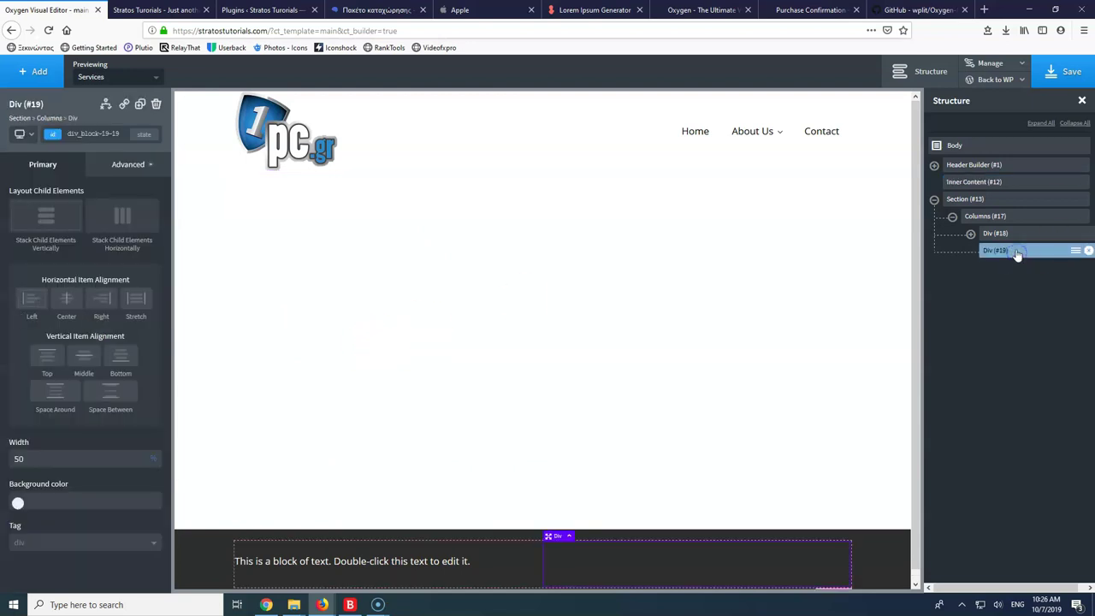
{"action": "left_click", "coordinate": [986, 216]}
{"action": "left_click", "coordinate": [1002, 251]}
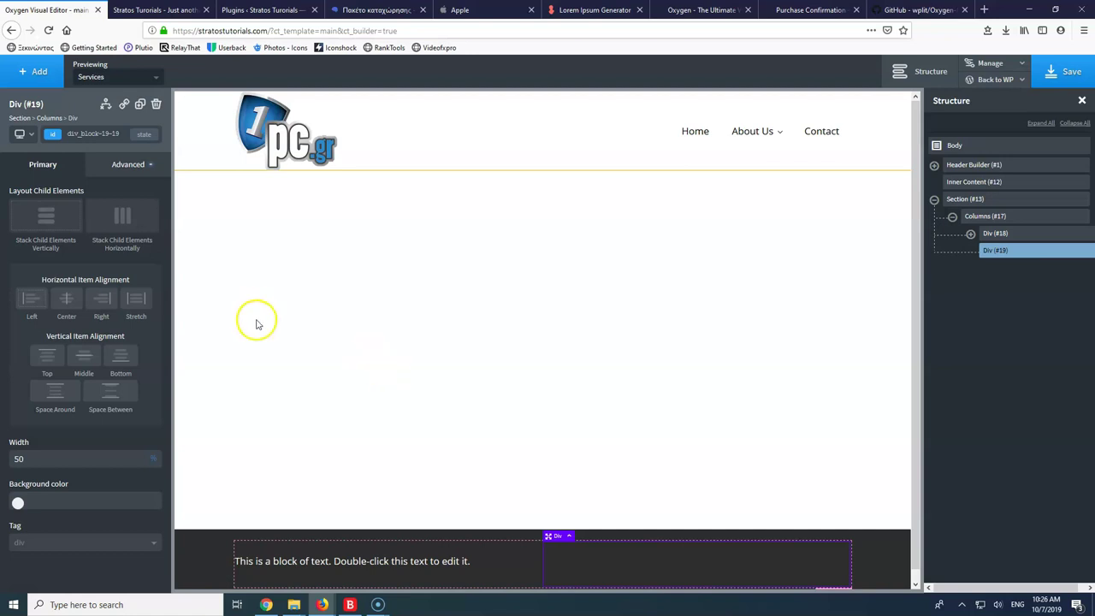
Open the Page Width setting in the site's global styles
{"action": "mouse_move", "coordinate": [726, 136]}
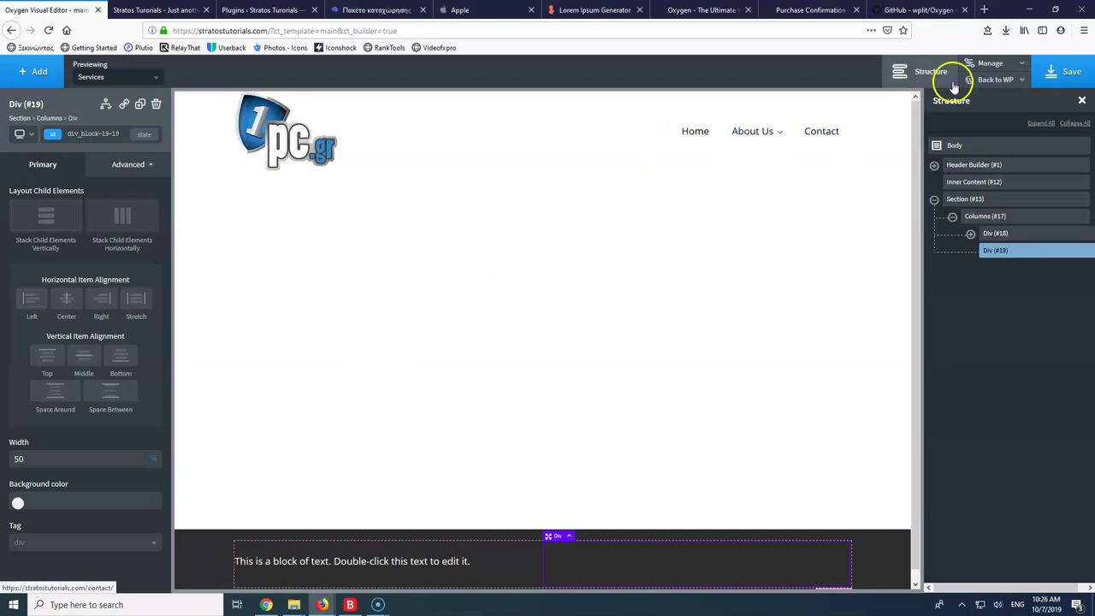
{"action": "left_click", "coordinate": [997, 76]}
{"action": "left_click", "coordinate": [998, 198]}
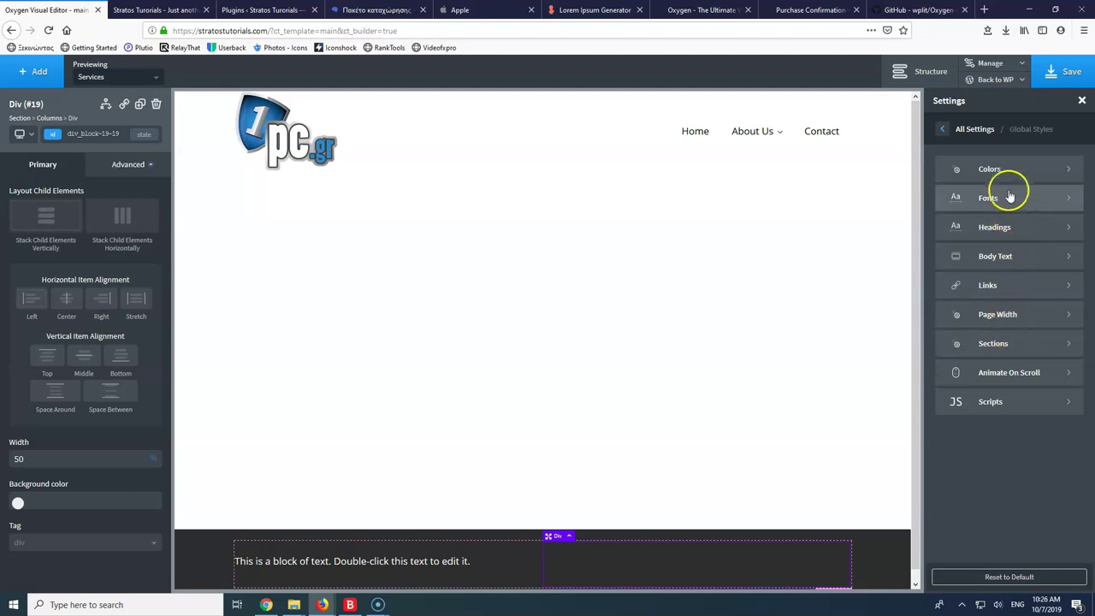
{"action": "left_click", "coordinate": [1002, 322]}
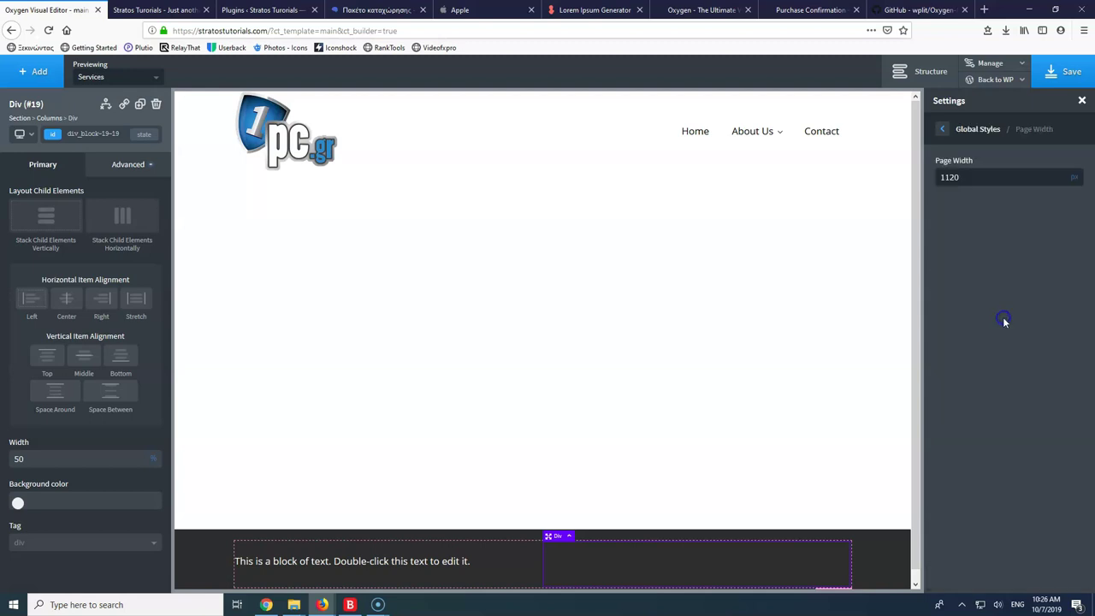
{"action": "left_click", "coordinate": [941, 177]}
Switch to the Apple website and examine how the content is aligned within the page width on the home and iPad pages
{"action": "left_click", "coordinate": [498, 10]}
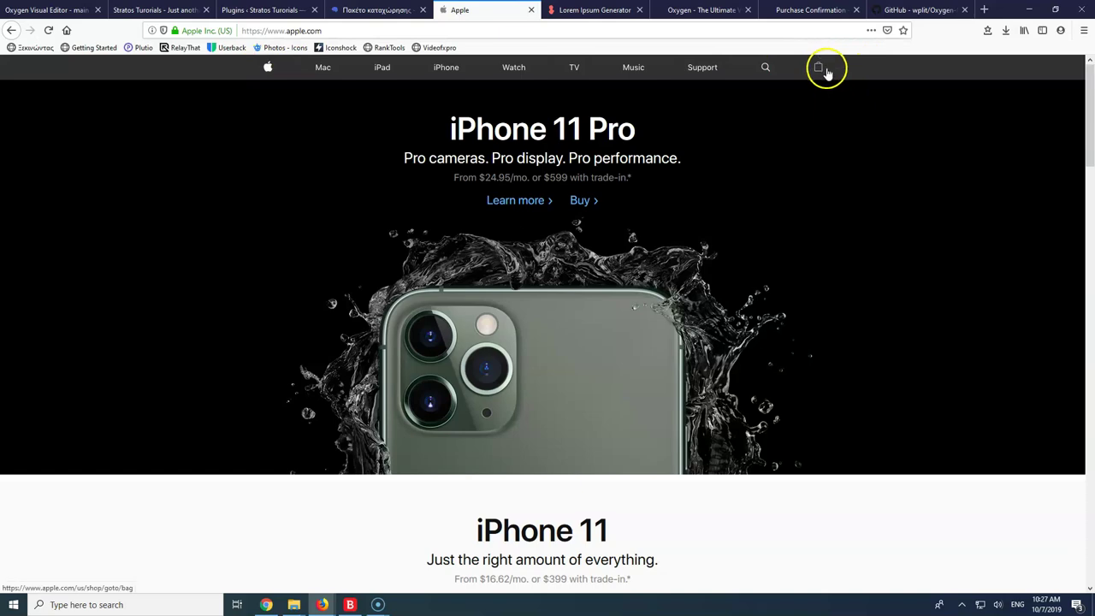
{"action": "scroll", "coordinate": [824, 264], "scroll_direction": "down", "scroll_amount": 5}
{"action": "scroll", "coordinate": [826, 269], "scroll_direction": "down", "scroll_amount": 20}
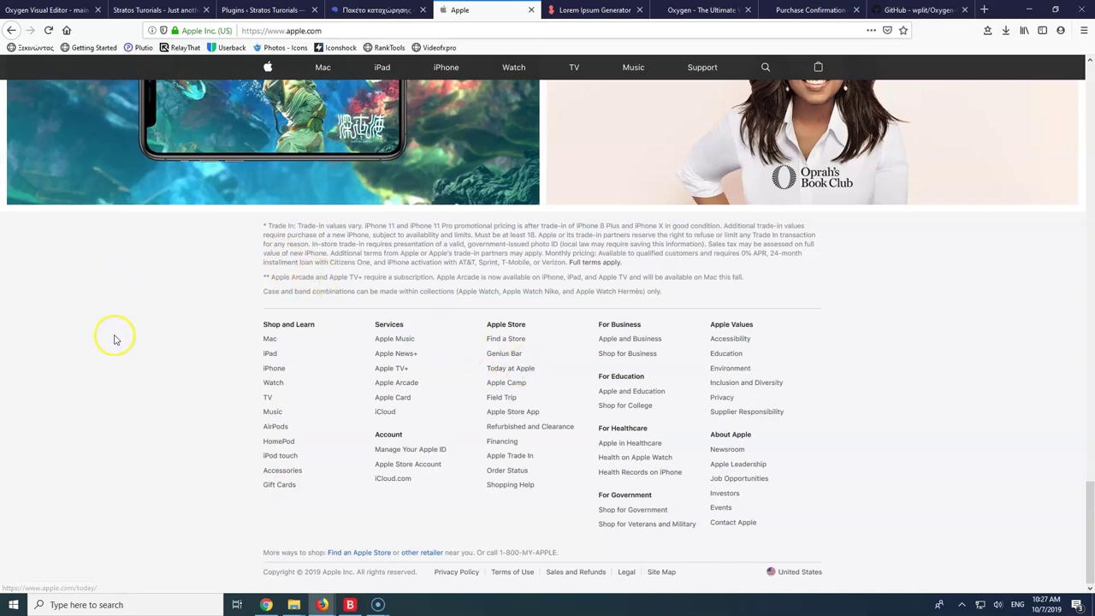
{"action": "scroll", "coordinate": [678, 350], "scroll_direction": "up", "scroll_amount": 10}
{"action": "scroll", "coordinate": [678, 349], "scroll_direction": "up", "scroll_amount": 6}
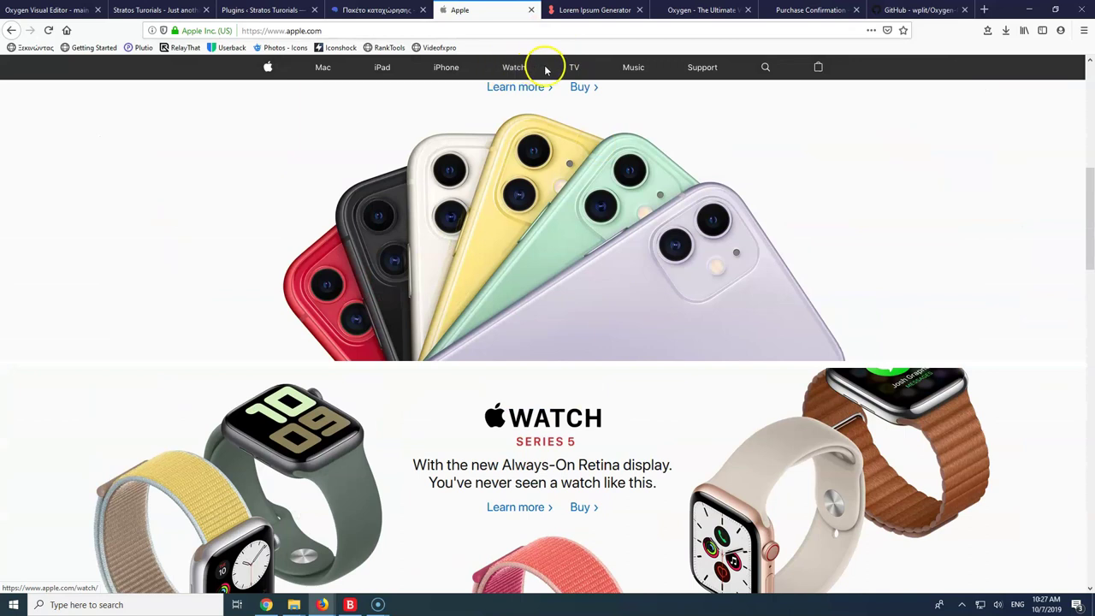
{"action": "left_click", "coordinate": [382, 69]}
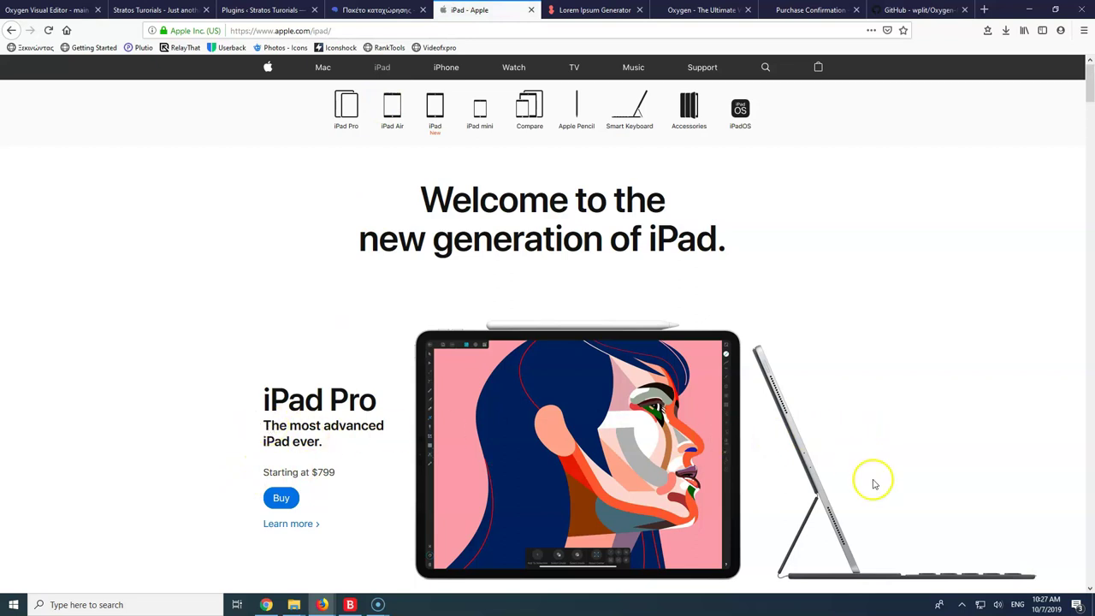
{"action": "scroll", "coordinate": [825, 344], "scroll_direction": "down", "scroll_amount": 8}
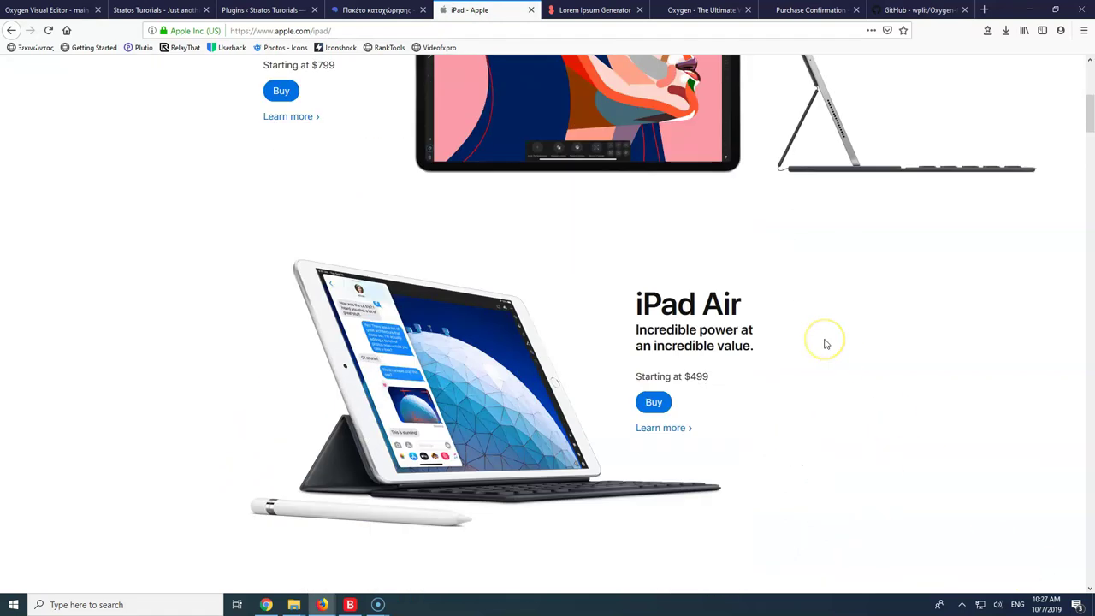
{"action": "scroll", "coordinate": [825, 344], "scroll_direction": "down", "scroll_amount": 3}
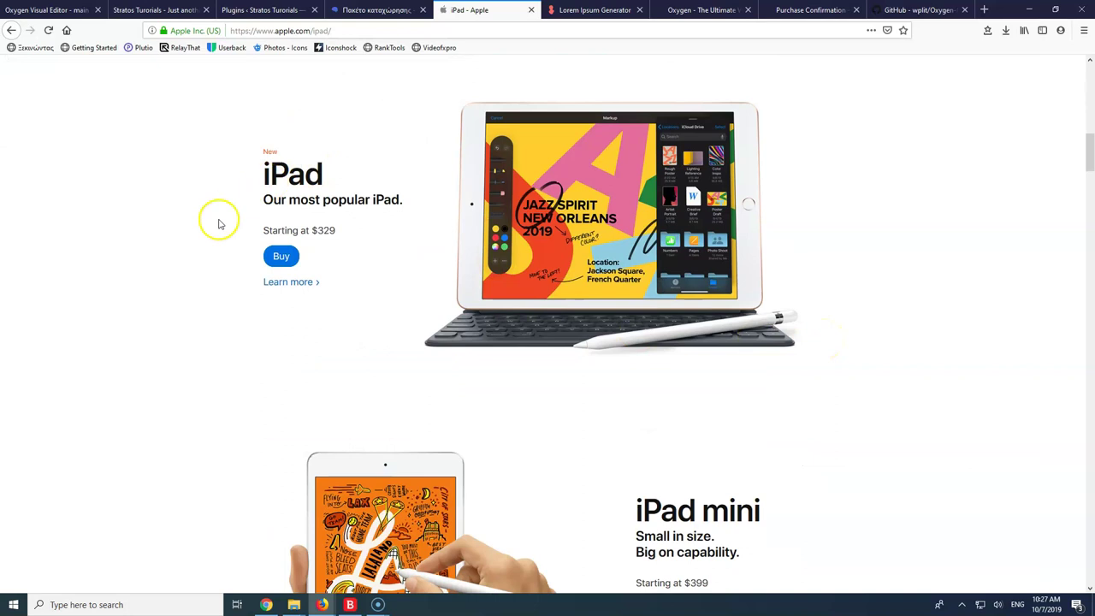
{"action": "scroll", "coordinate": [714, 417], "scroll_direction": "down", "scroll_amount": 10}
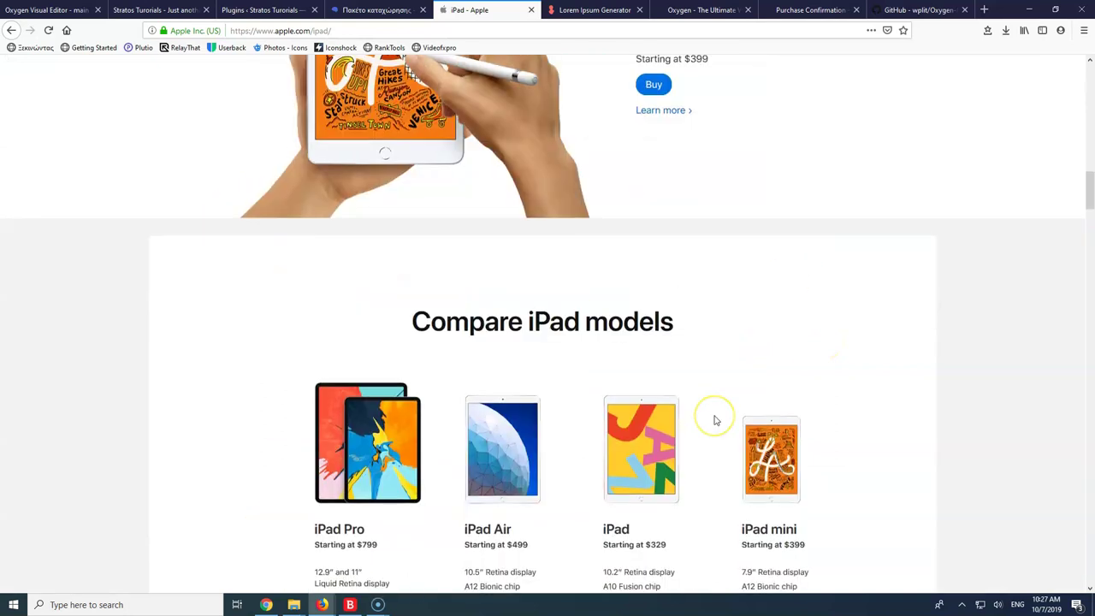
{"action": "scroll", "coordinate": [716, 420], "scroll_direction": "up", "scroll_amount": 2}
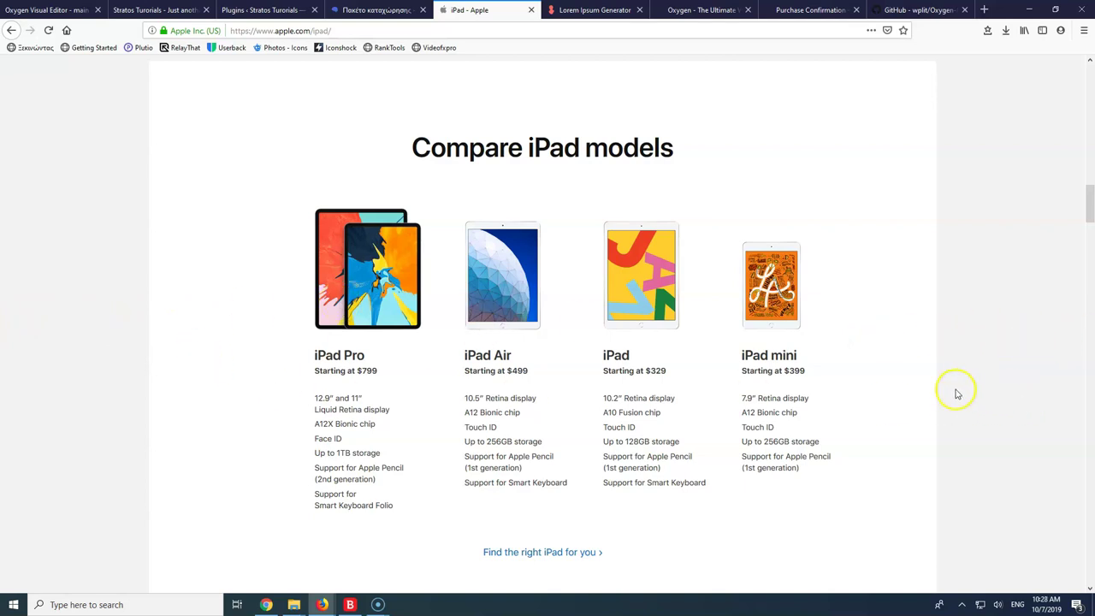
{"action": "scroll", "coordinate": [996, 392], "scroll_direction": "up", "scroll_amount": 10}
{"action": "scroll", "coordinate": [997, 391], "scroll_direction": "up", "scroll_amount": 10}
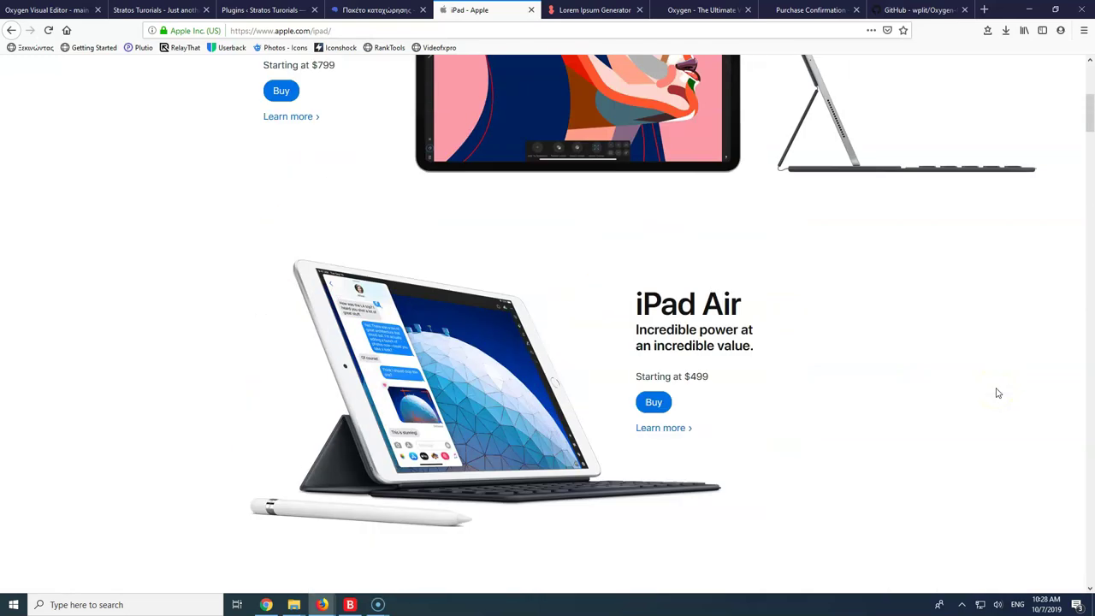
{"action": "scroll", "coordinate": [996, 391], "scroll_direction": "down", "scroll_amount": 15}
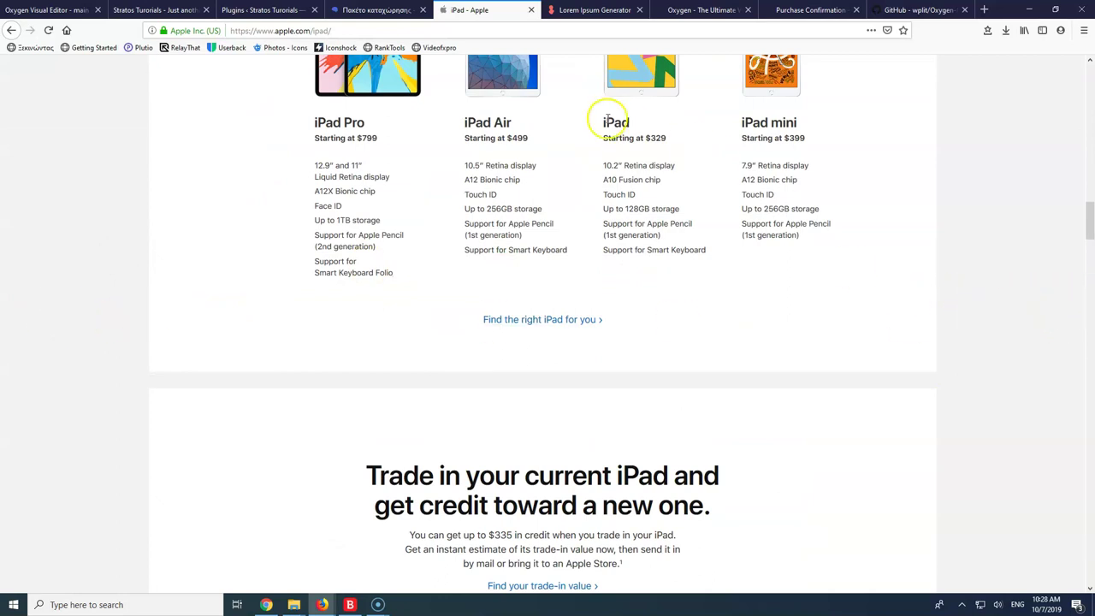
Return to the Oxygen editor, set the global page width to 1200 px and save
{"action": "left_click", "coordinate": [43, 11]}
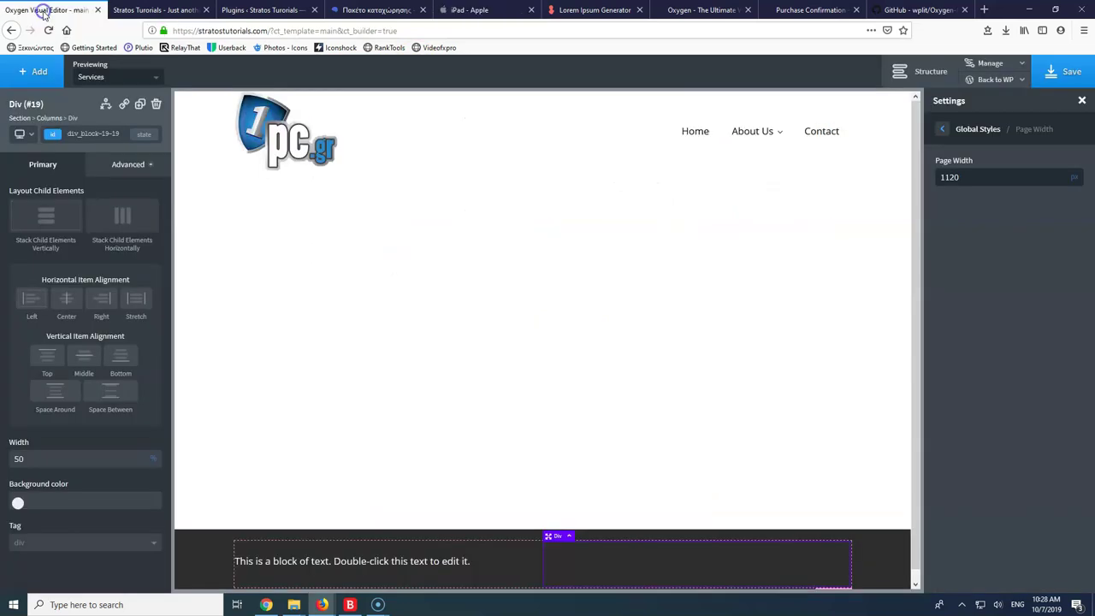
{"action": "double_click", "coordinate": [978, 178]}
{"action": "type", "text": "1200"}
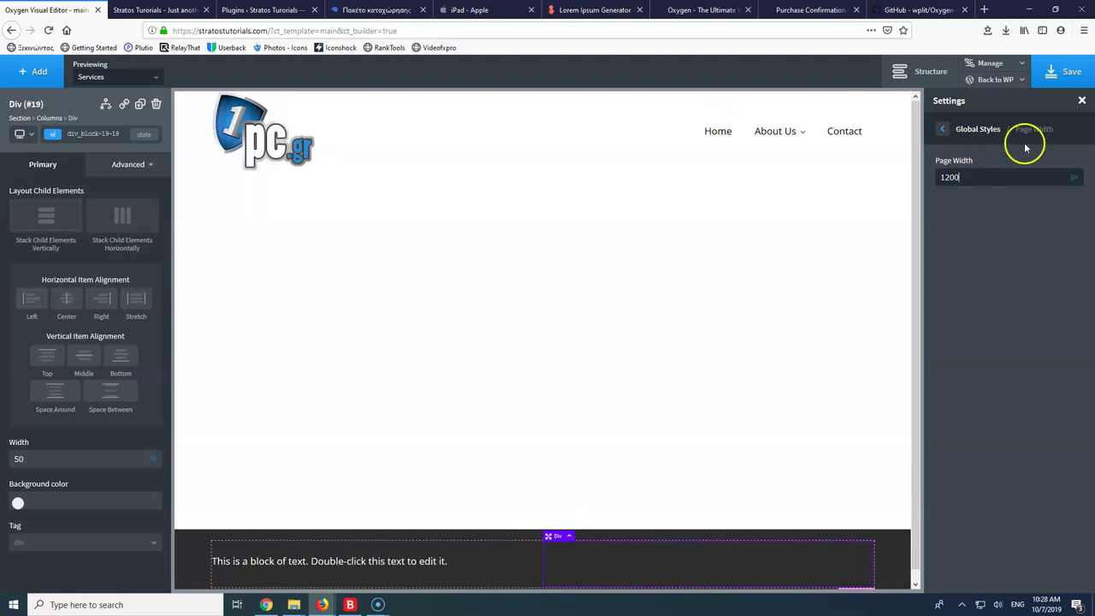
{"action": "left_click", "coordinate": [1066, 74]}
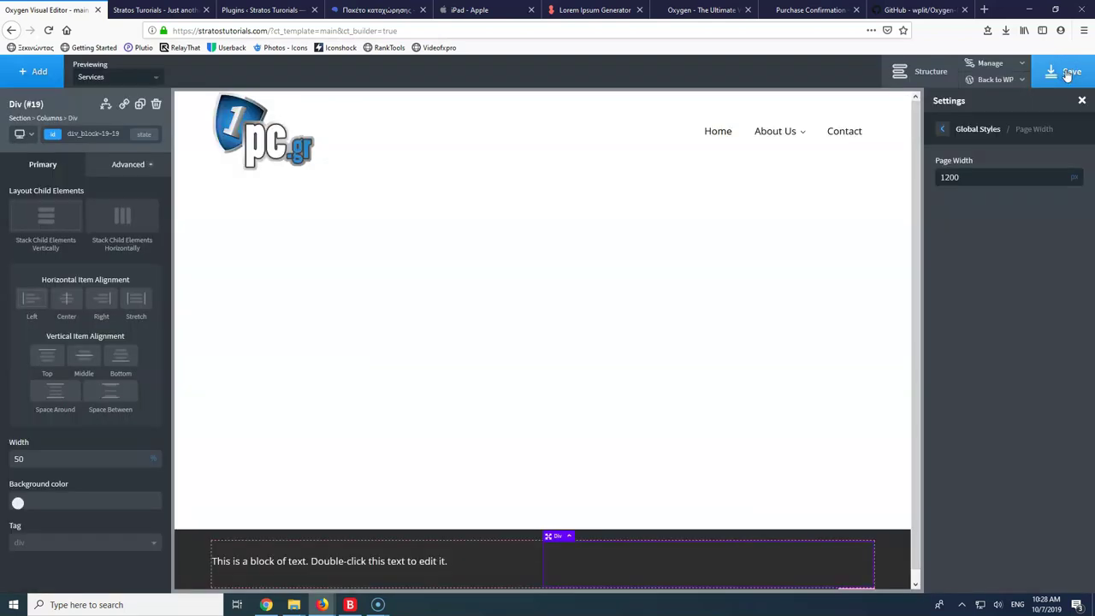
In a new browser tab, look up search suggestions for laptop screen resolution and highlight "laptop screen resolution 1366x768 vs 1920x1080"
{"action": "left_click", "coordinate": [983, 10]}
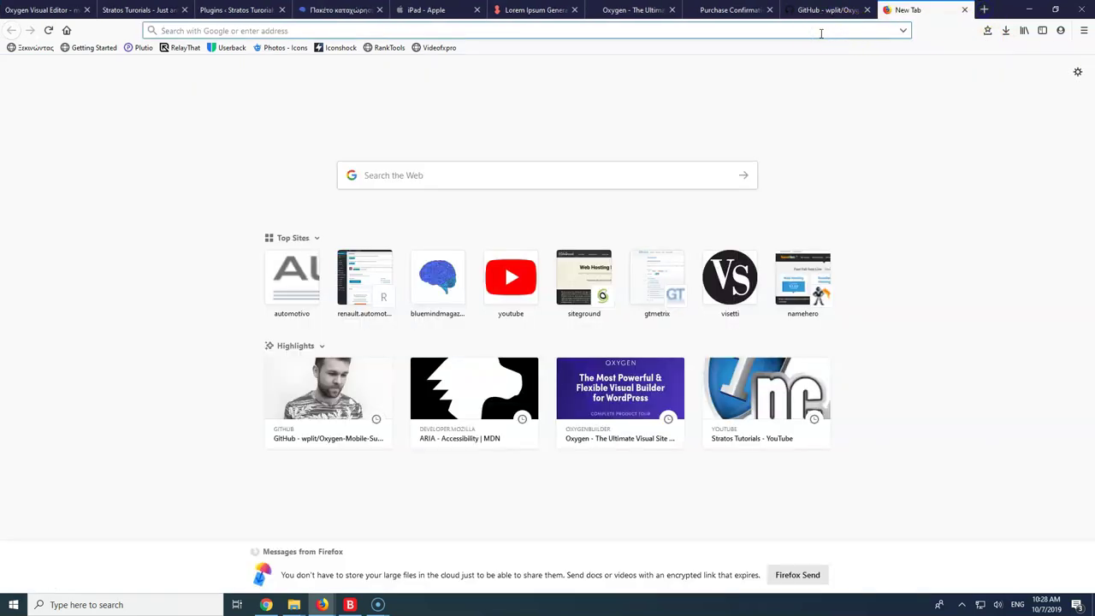
{"action": "type", "text": "lap"}
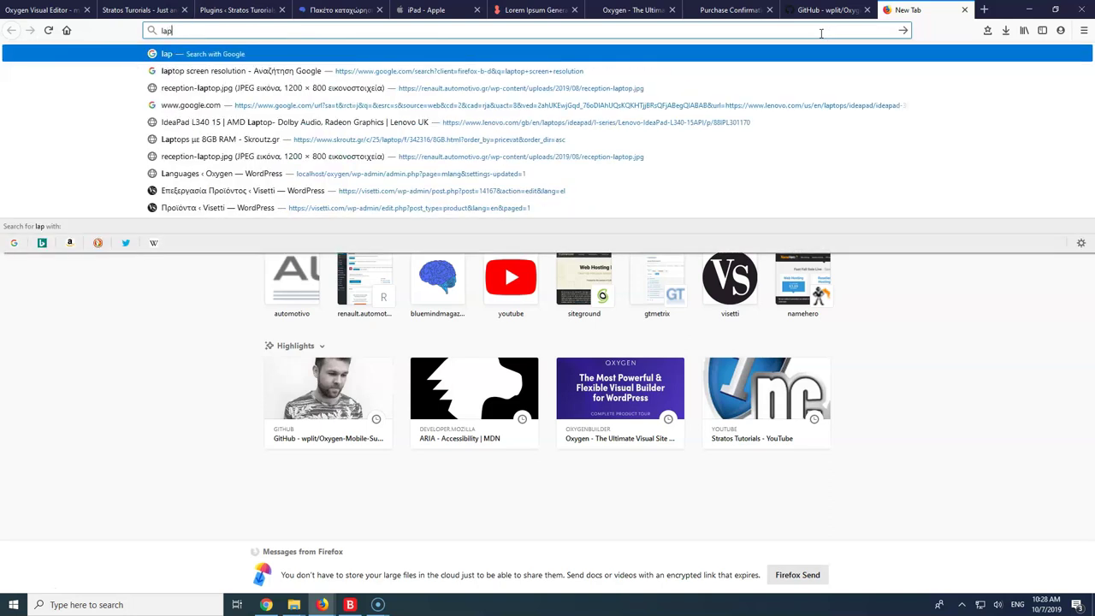
{"action": "type", "text": "top screen"}
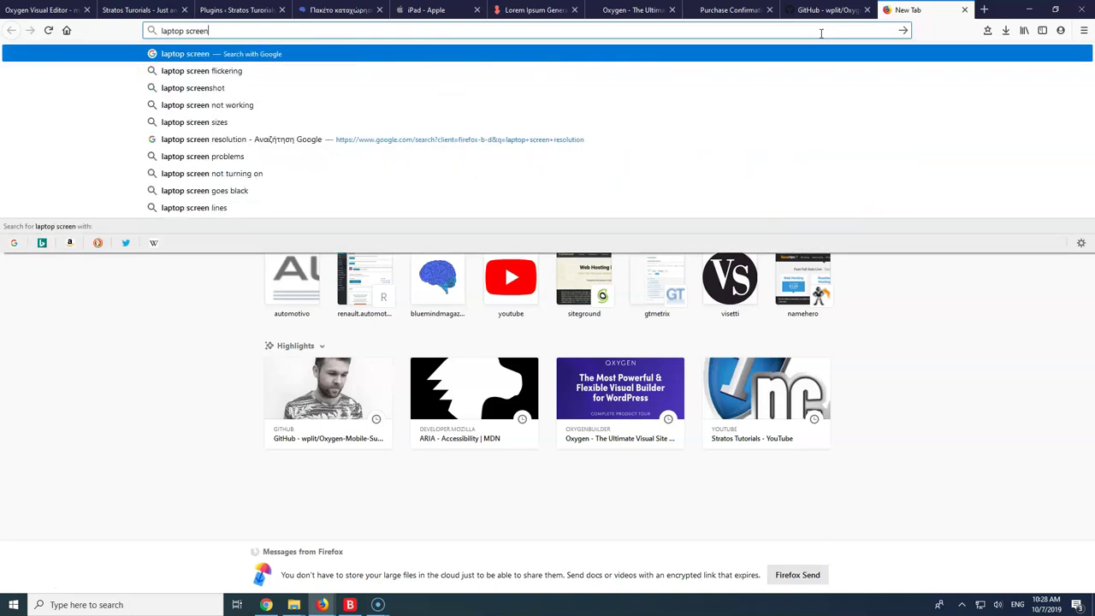
{"action": "key", "text": "Down"}
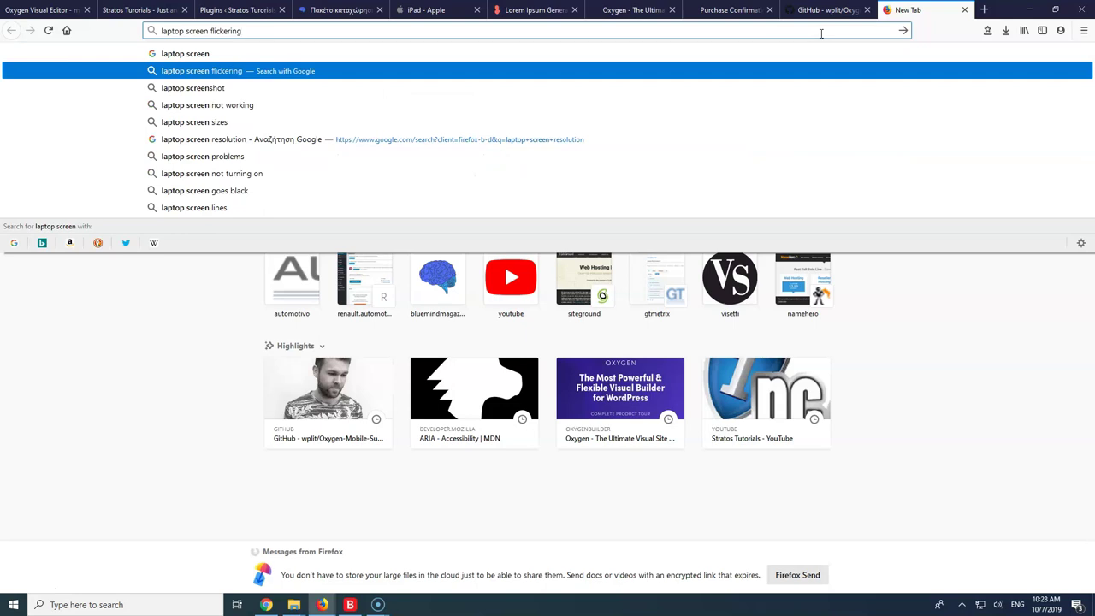
{"action": "key", "text": "BackSpace"}
{"action": "key", "text": "BackSpace"}
{"action": "key", "text": "BackSpace"}
{"action": "key", "text": "BackSpace"}
{"action": "key", "text": "BackSpace"}
{"action": "key", "text": "BackSpace"}
{"action": "key", "text": "BackSpace"}
{"action": "key", "text": "BackSpace"}
{"action": "key", "text": "BackSpace"}
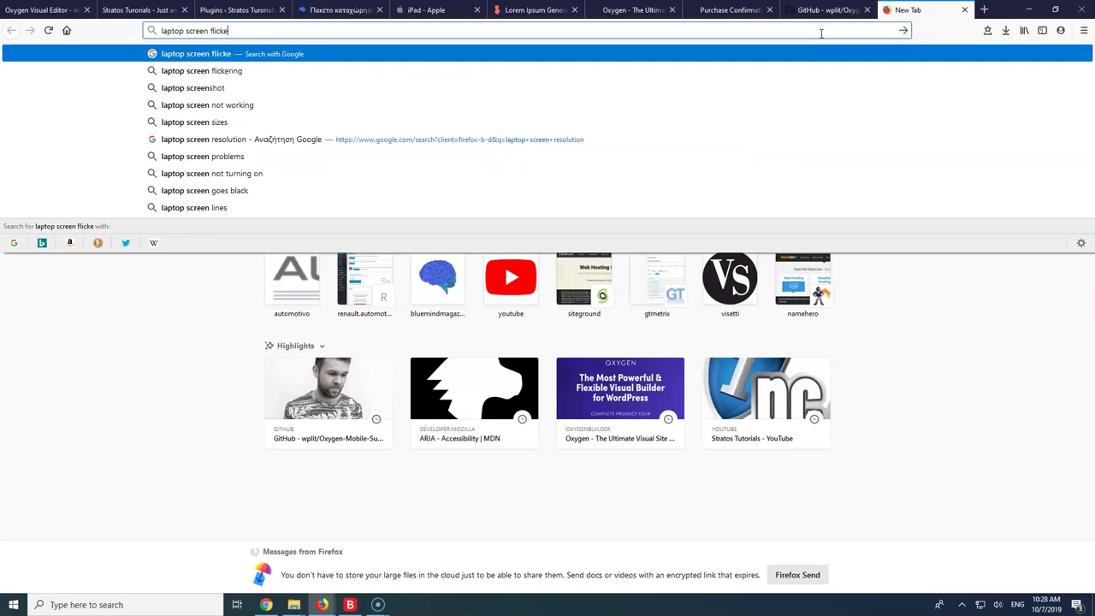
{"action": "key", "text": "BackSpace"}
{"action": "type", "text": "resol"}
{"action": "key", "text": "Down"}
{"action": "key", "text": "Down"}
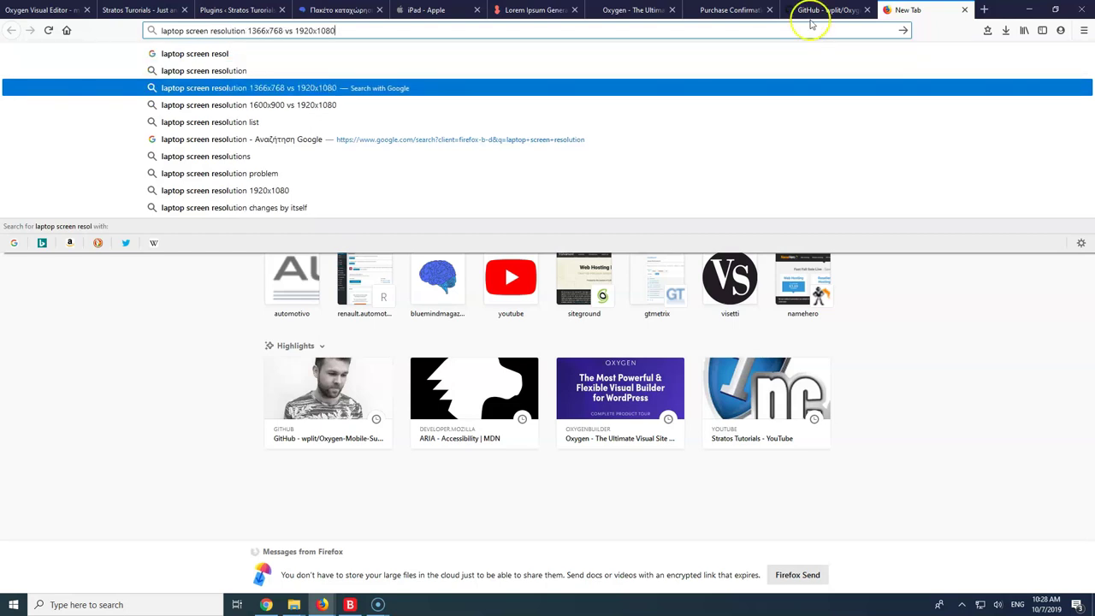
{"action": "left_click", "coordinate": [257, 93]}
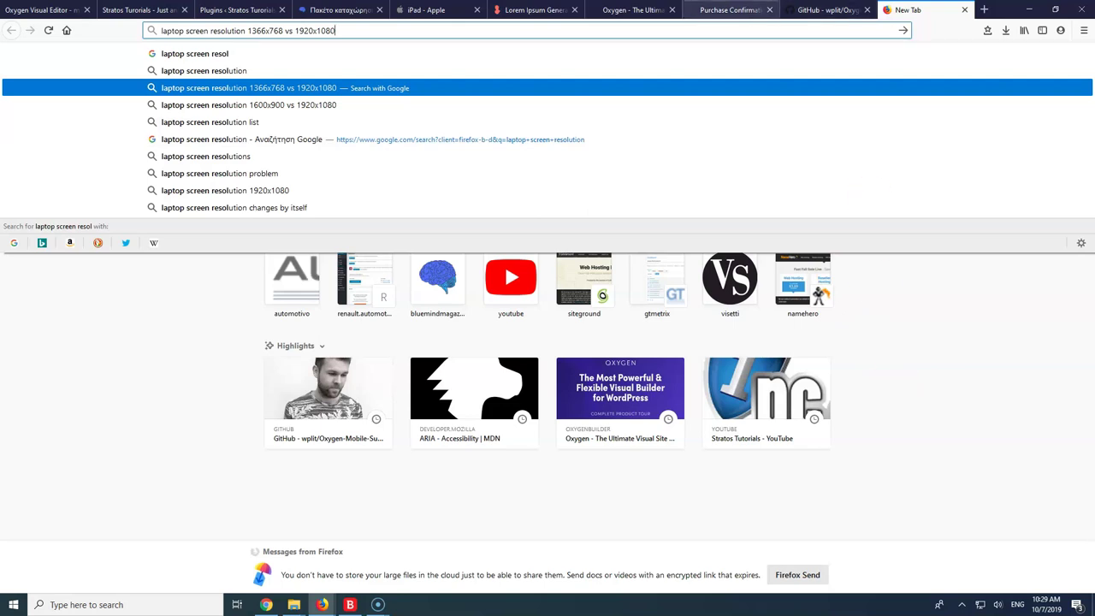
Go back through the open browser pages to the Oxygen editor and save the template again
{"action": "left_click", "coordinate": [433, 7]}
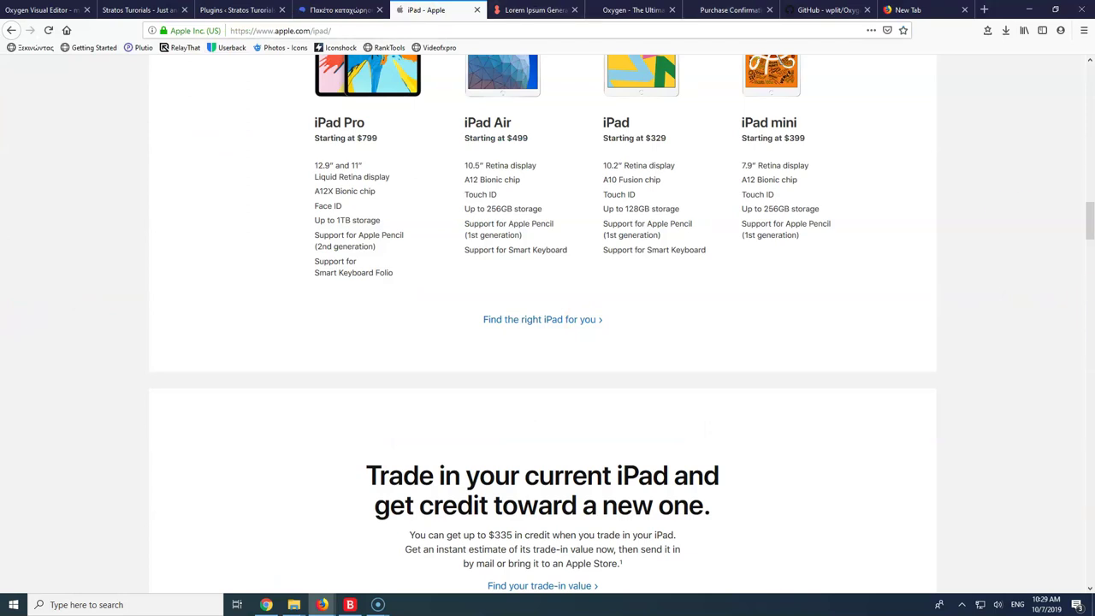
{"action": "left_click", "coordinate": [314, 8]}
{"action": "left_click", "coordinate": [254, 10]}
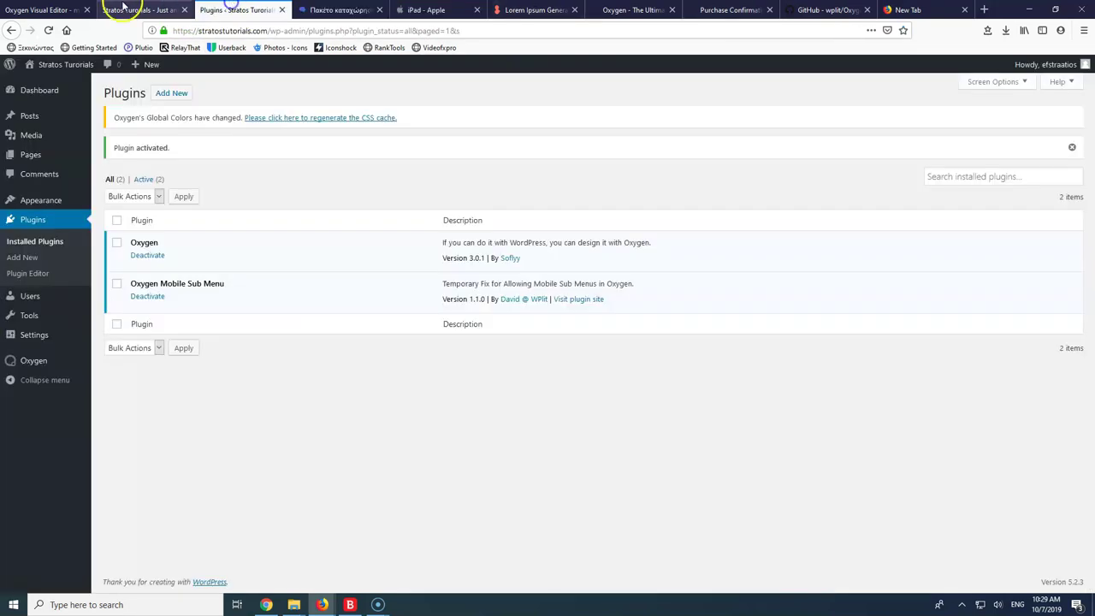
{"action": "left_click", "coordinate": [122, 10]}
{"action": "left_click", "coordinate": [54, 10]}
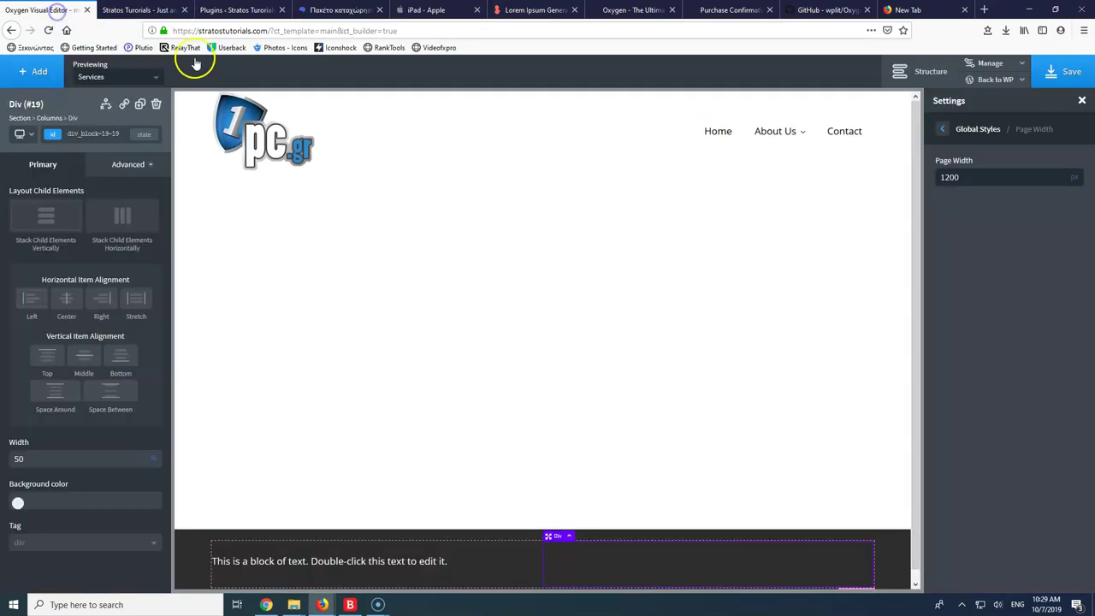
{"action": "left_click", "coordinate": [1065, 72]}
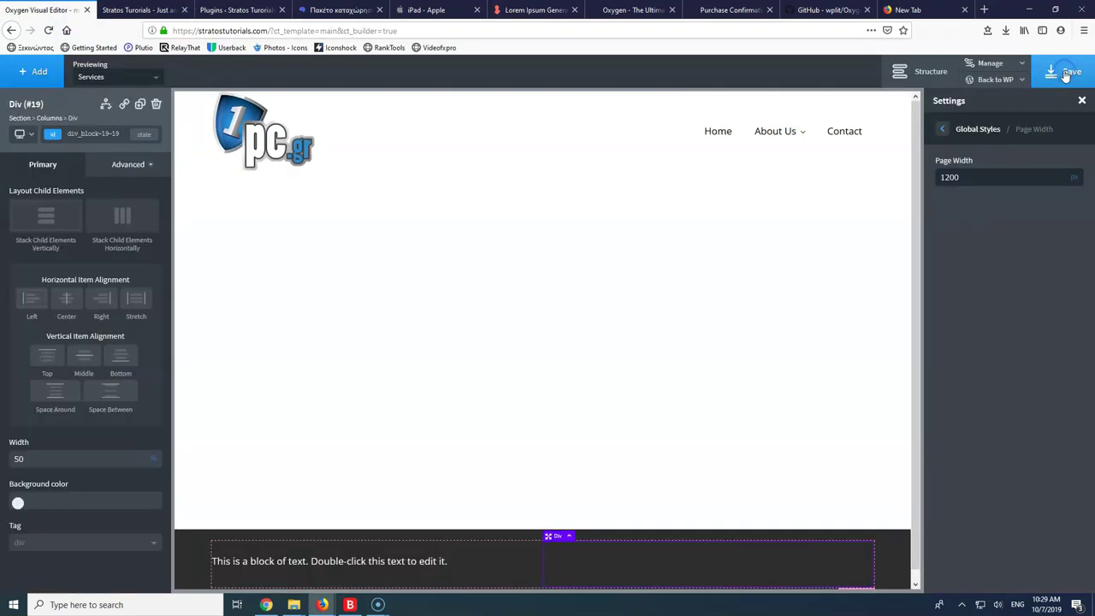
Try a global page width of 1000 px, restore it to 1200 px and save the template
{"action": "double_click", "coordinate": [972, 176]}
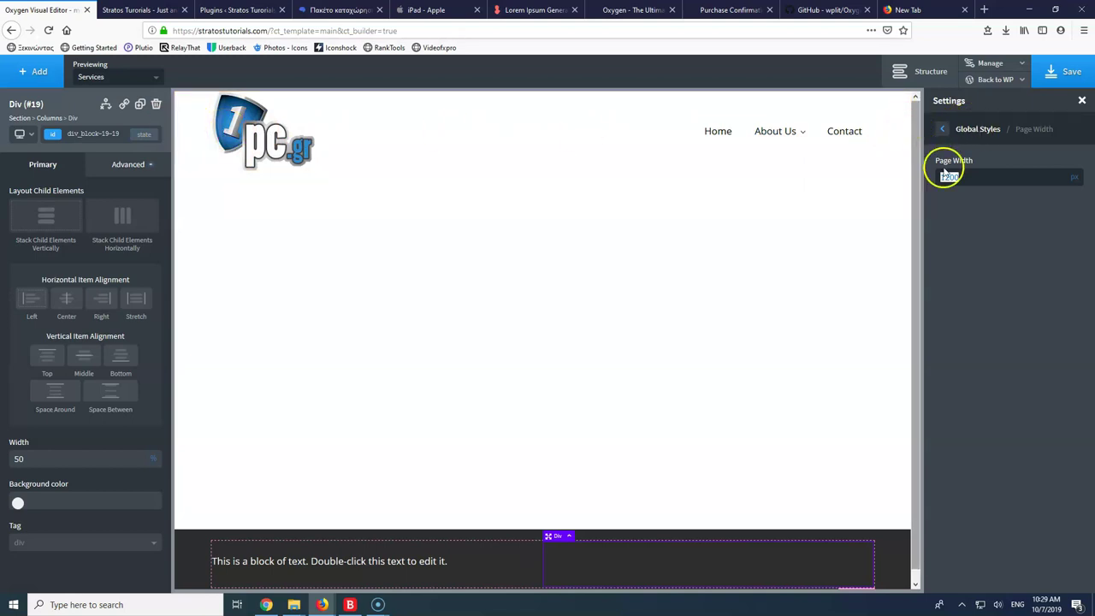
{"action": "type", "text": "1000"}
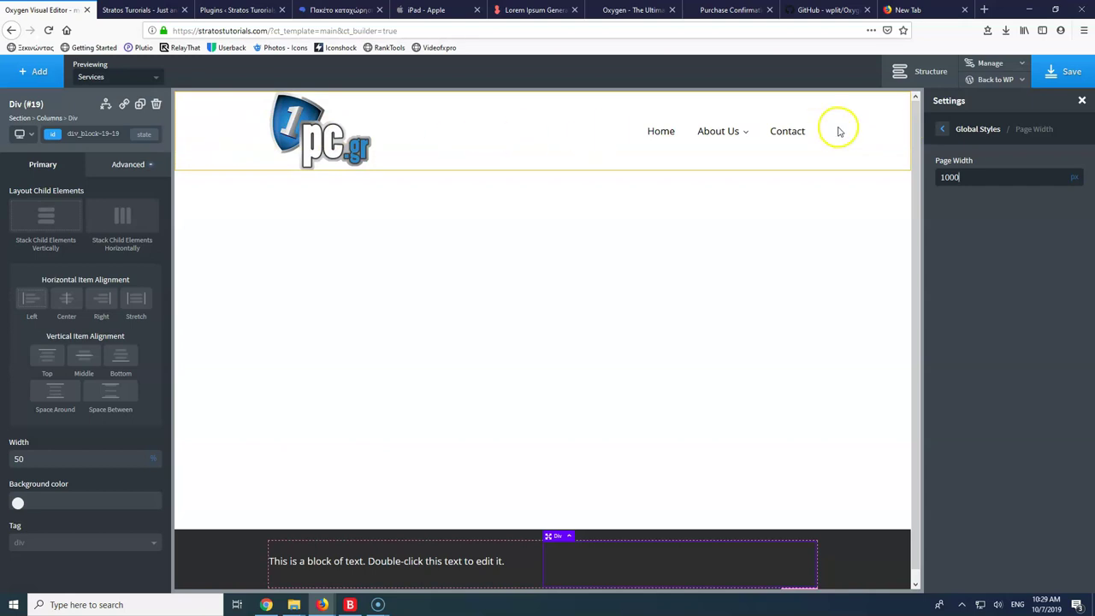
{"action": "left_click_drag", "start_coordinate": [972, 177], "coordinate": [880, 176]}
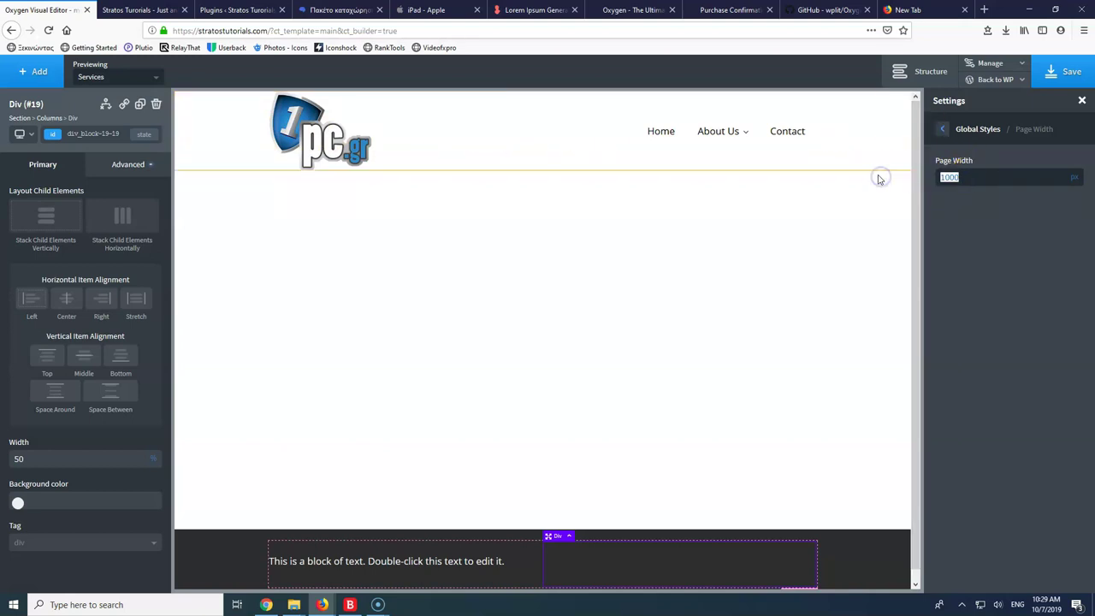
{"action": "type", "text": "1200"}
{"action": "left_click", "coordinate": [1065, 70]}
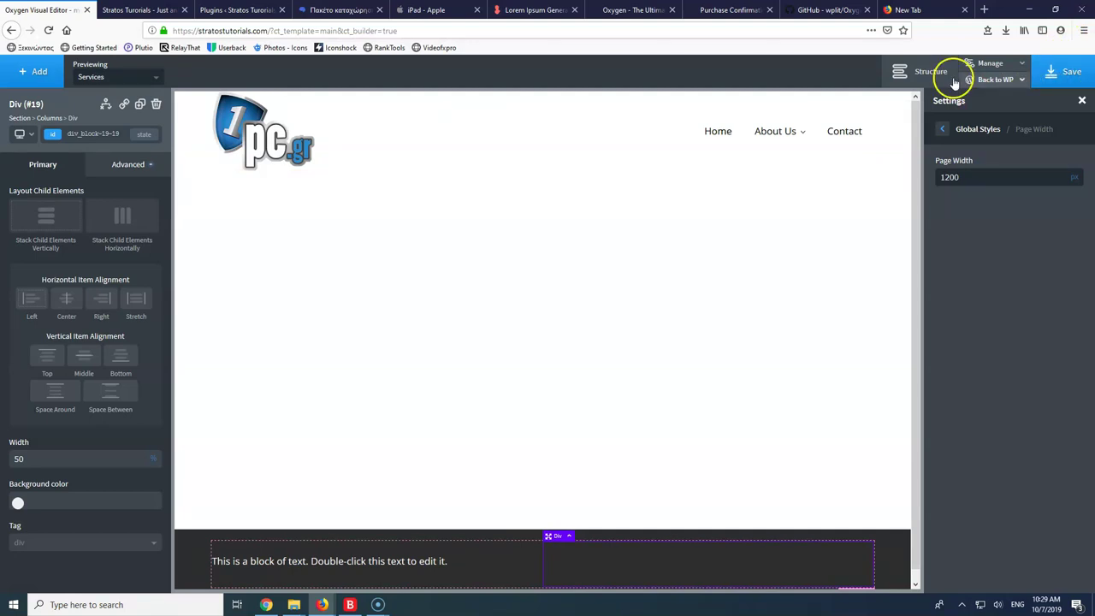
Reload the live site and examine how the header and footer align within the page width
{"action": "left_click", "coordinate": [147, 10]}
{"action": "left_click", "coordinate": [49, 30]}
{"action": "left_click", "coordinate": [432, 208]}
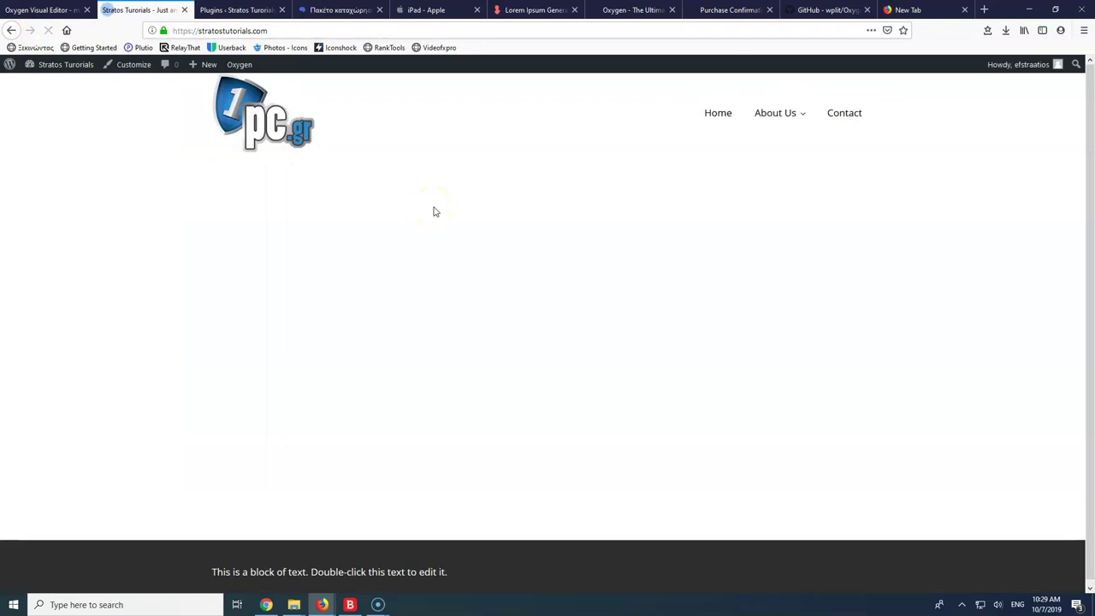
{"action": "left_click", "coordinate": [443, 186]}
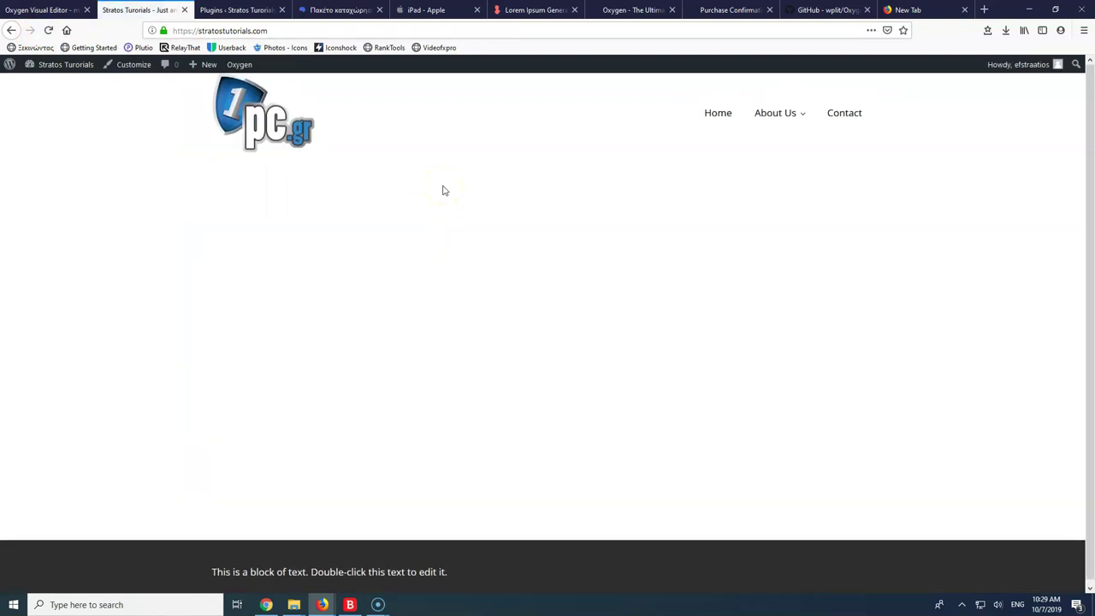
{"action": "scroll", "coordinate": [444, 190], "scroll_direction": "down", "scroll_amount": 1}
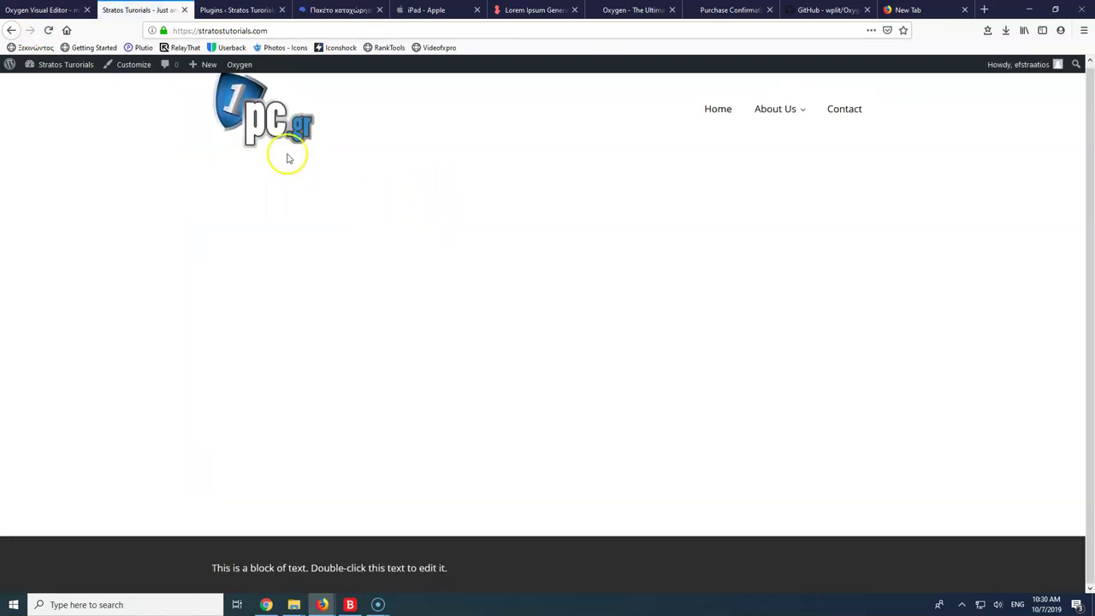
Switch to the WordPress admin and open the Reading settings
{"action": "left_click", "coordinate": [45, 9]}
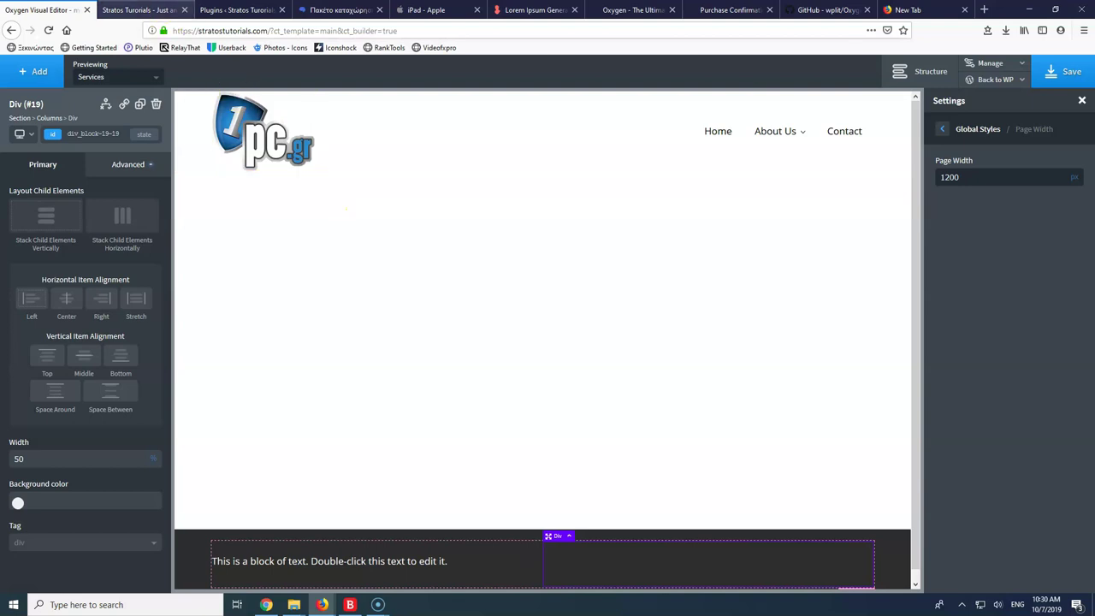
{"action": "left_click", "coordinate": [103, 10]}
{"action": "left_click", "coordinate": [49, 10]}
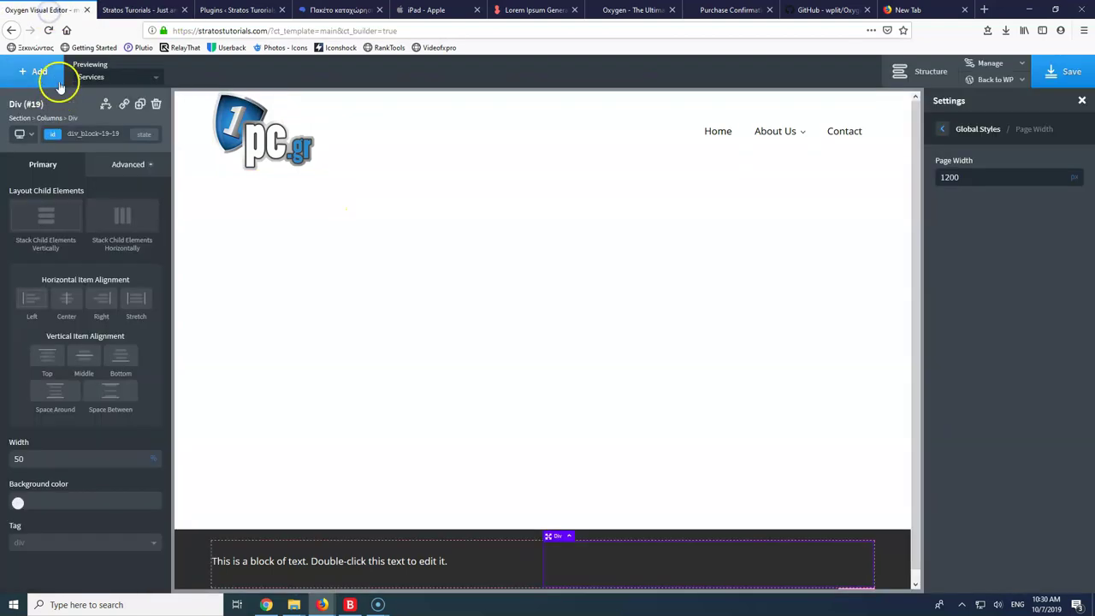
{"action": "left_click", "coordinate": [135, 9]}
{"action": "left_click", "coordinate": [229, 9]}
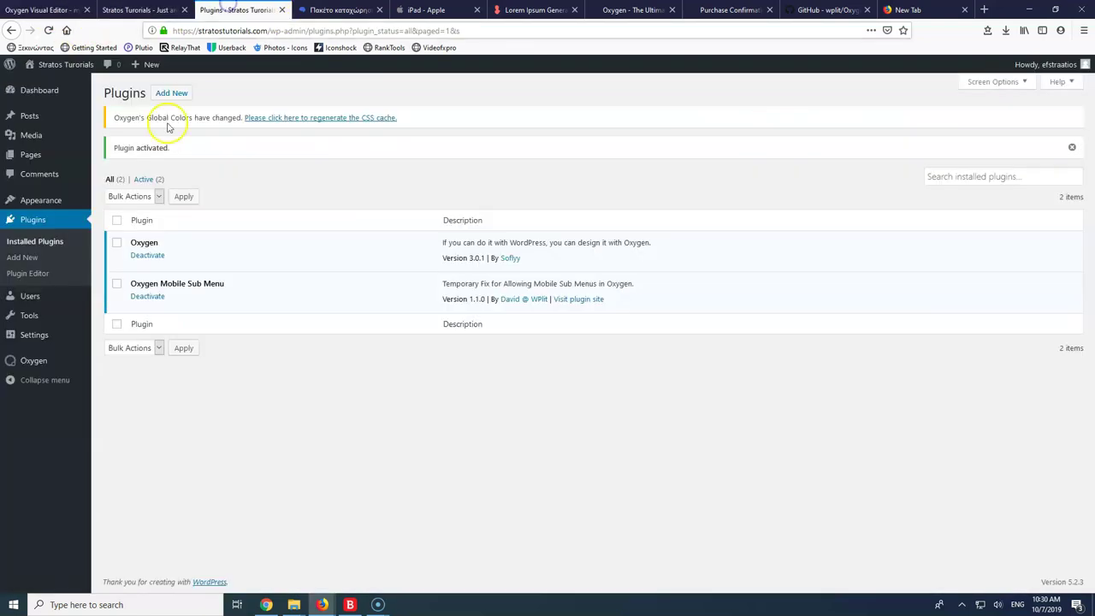
{"action": "mouse_move", "coordinate": [43, 336]}
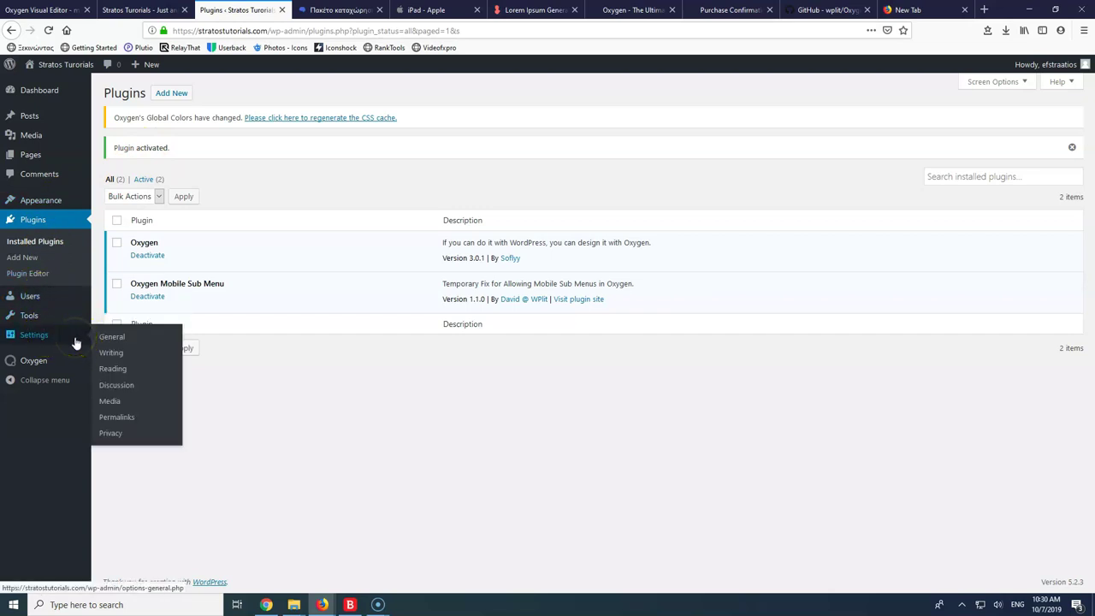
{"action": "left_click", "coordinate": [116, 373]}
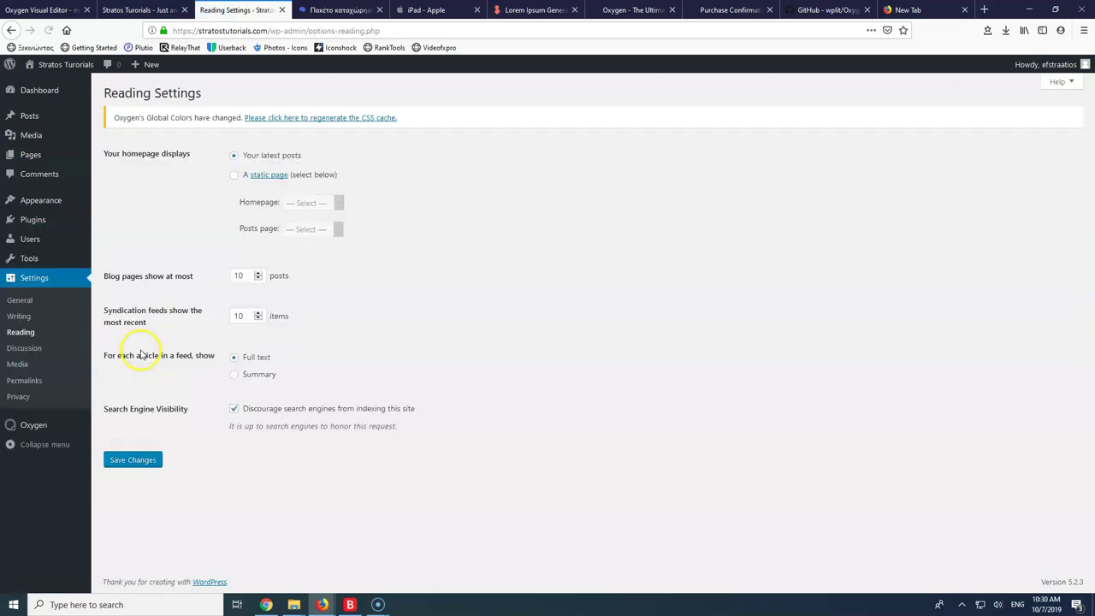
Make the homepage display a static page, choose the Home page for it and save the changes
{"action": "left_click", "coordinate": [234, 174]}
{"action": "left_click", "coordinate": [300, 203]}
{"action": "left_click", "coordinate": [295, 262]}
{"action": "left_click", "coordinate": [128, 462]}
Reload the live site and follow the header logo's link to check the new homepage
{"action": "left_click", "coordinate": [135, 9]}
{"action": "left_click", "coordinate": [47, 30]}
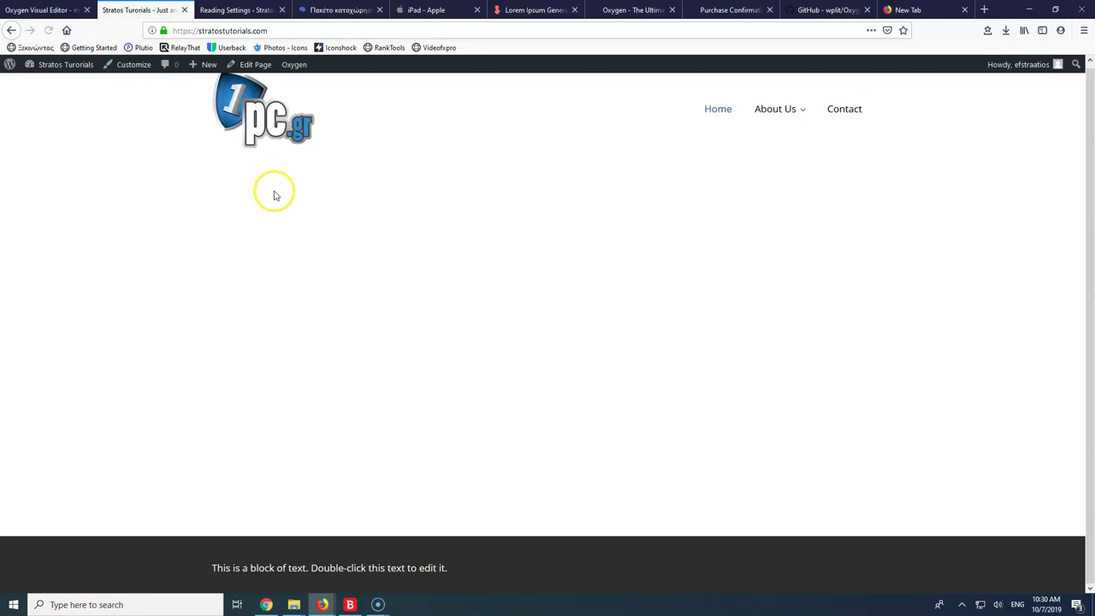
{"action": "left_click", "coordinate": [265, 119]}
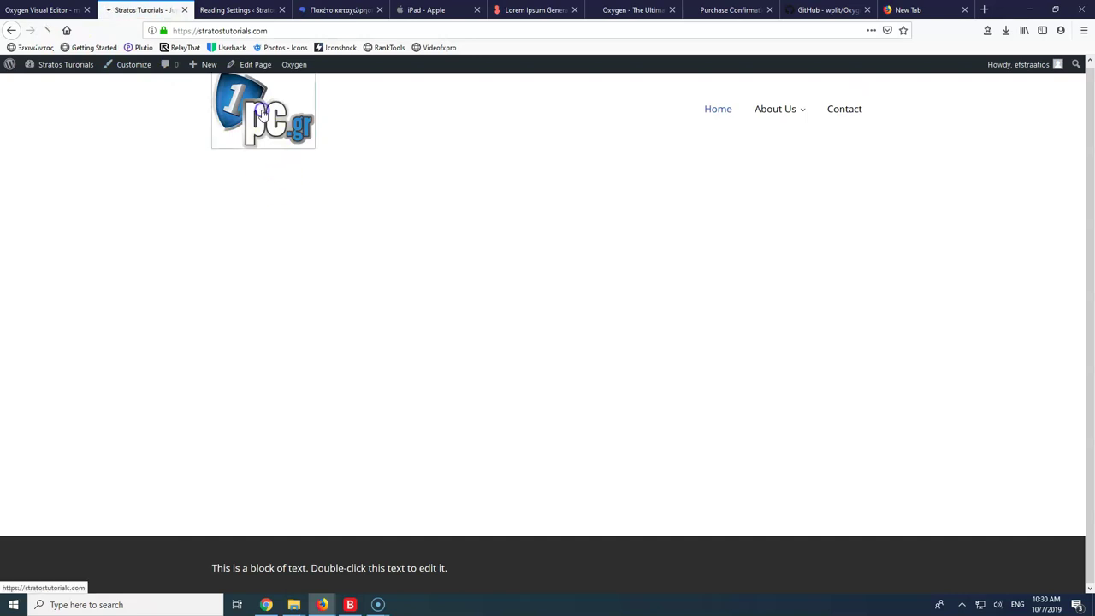